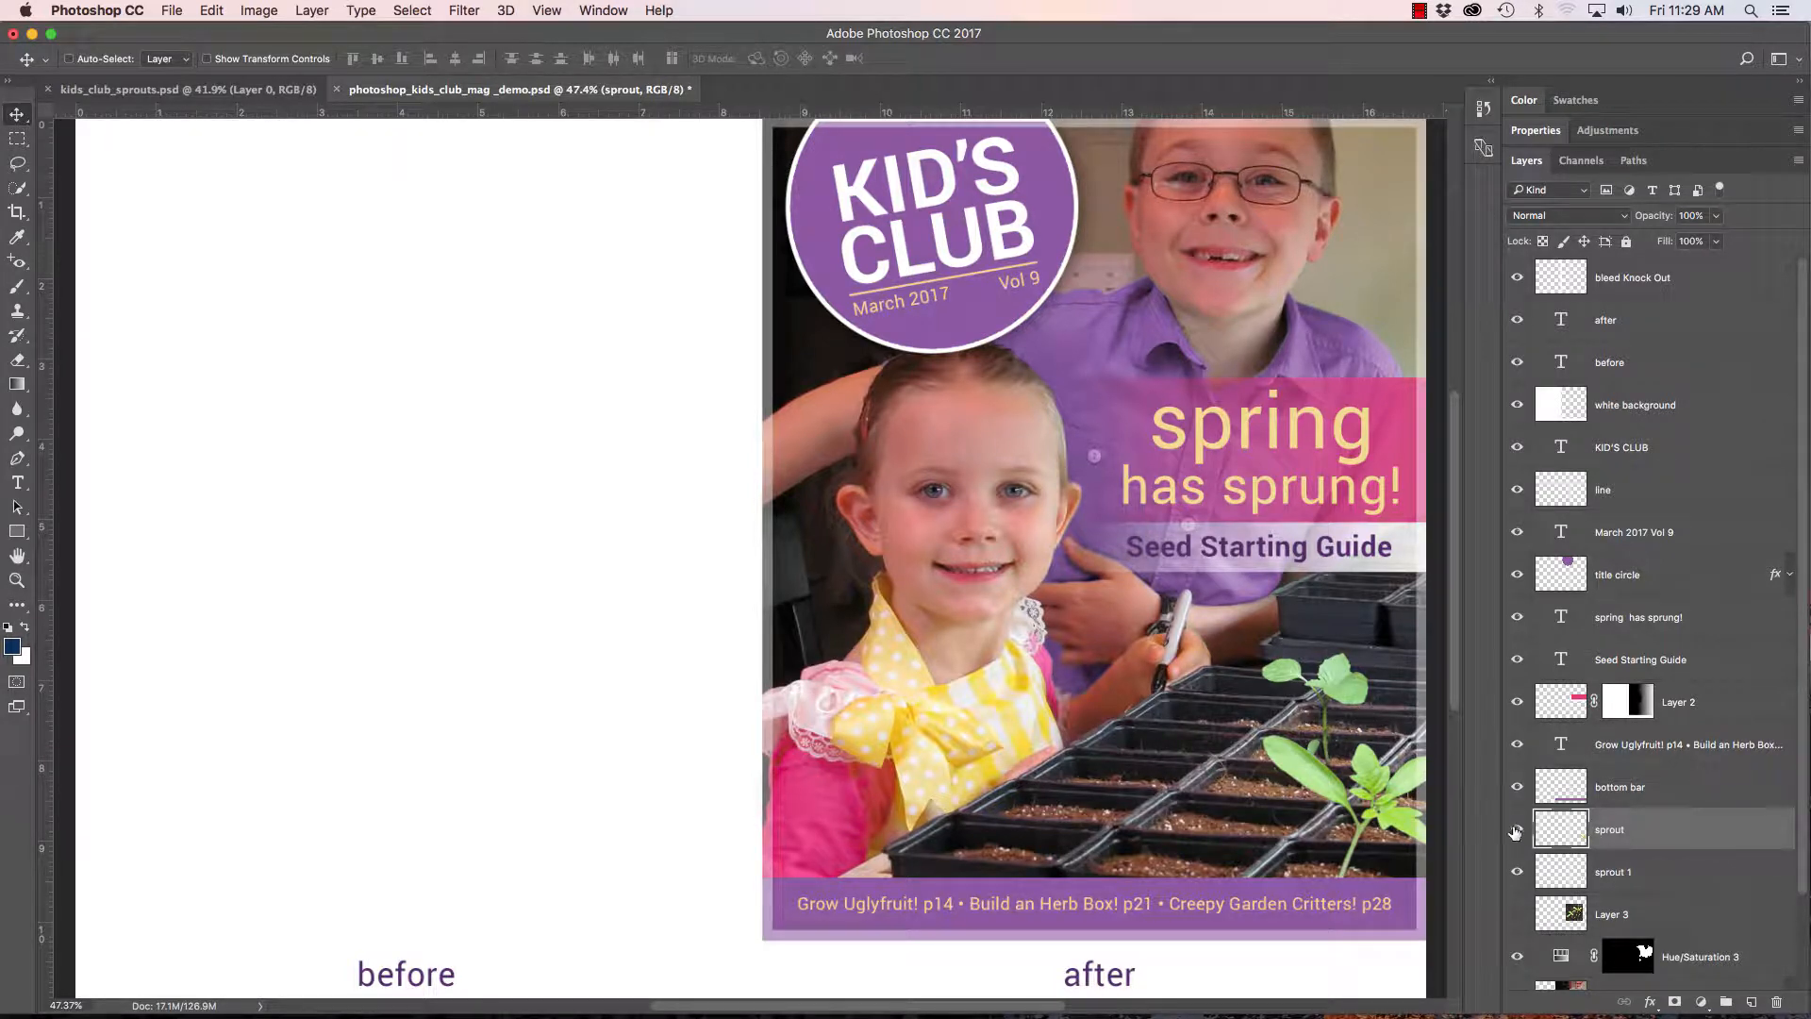
# Hide the sprout and sprout 1 layers, then show both again to compare the magazine cover with and without seedlings.
pyautogui.click(1516, 829)
pyautogui.click(1517, 872)
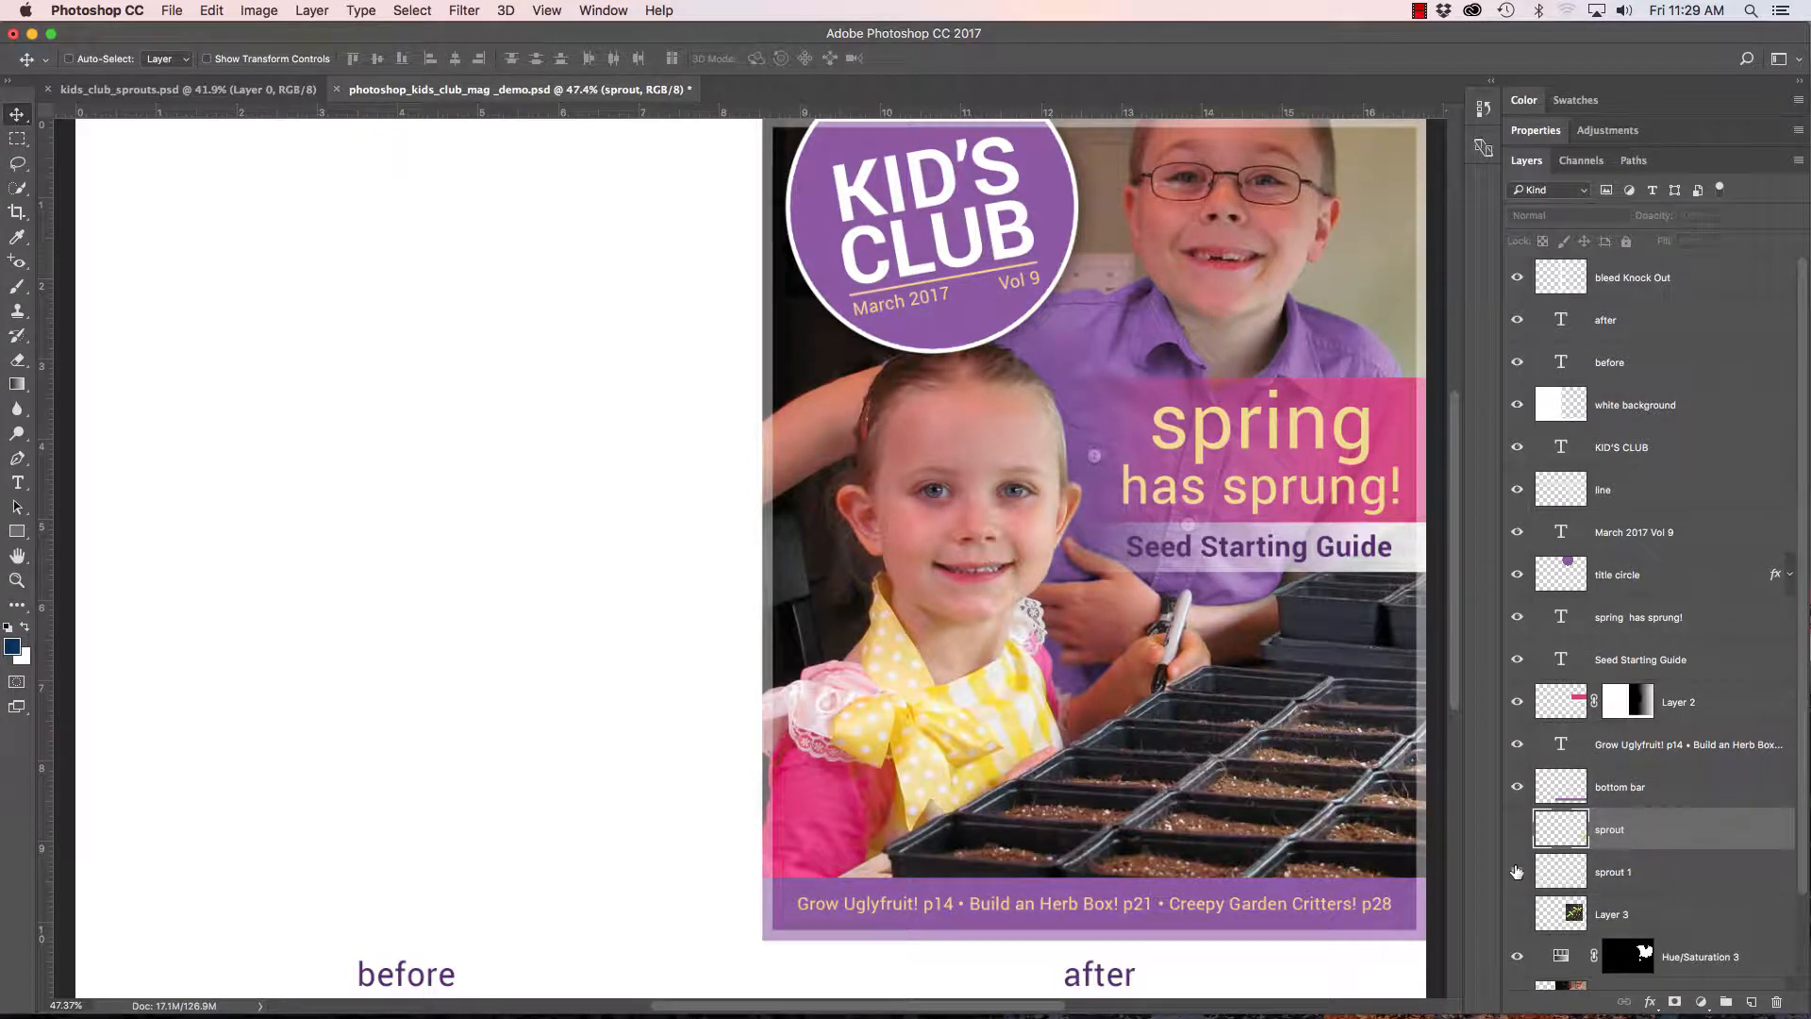
pyautogui.click(1517, 872)
pyautogui.click(1516, 829)
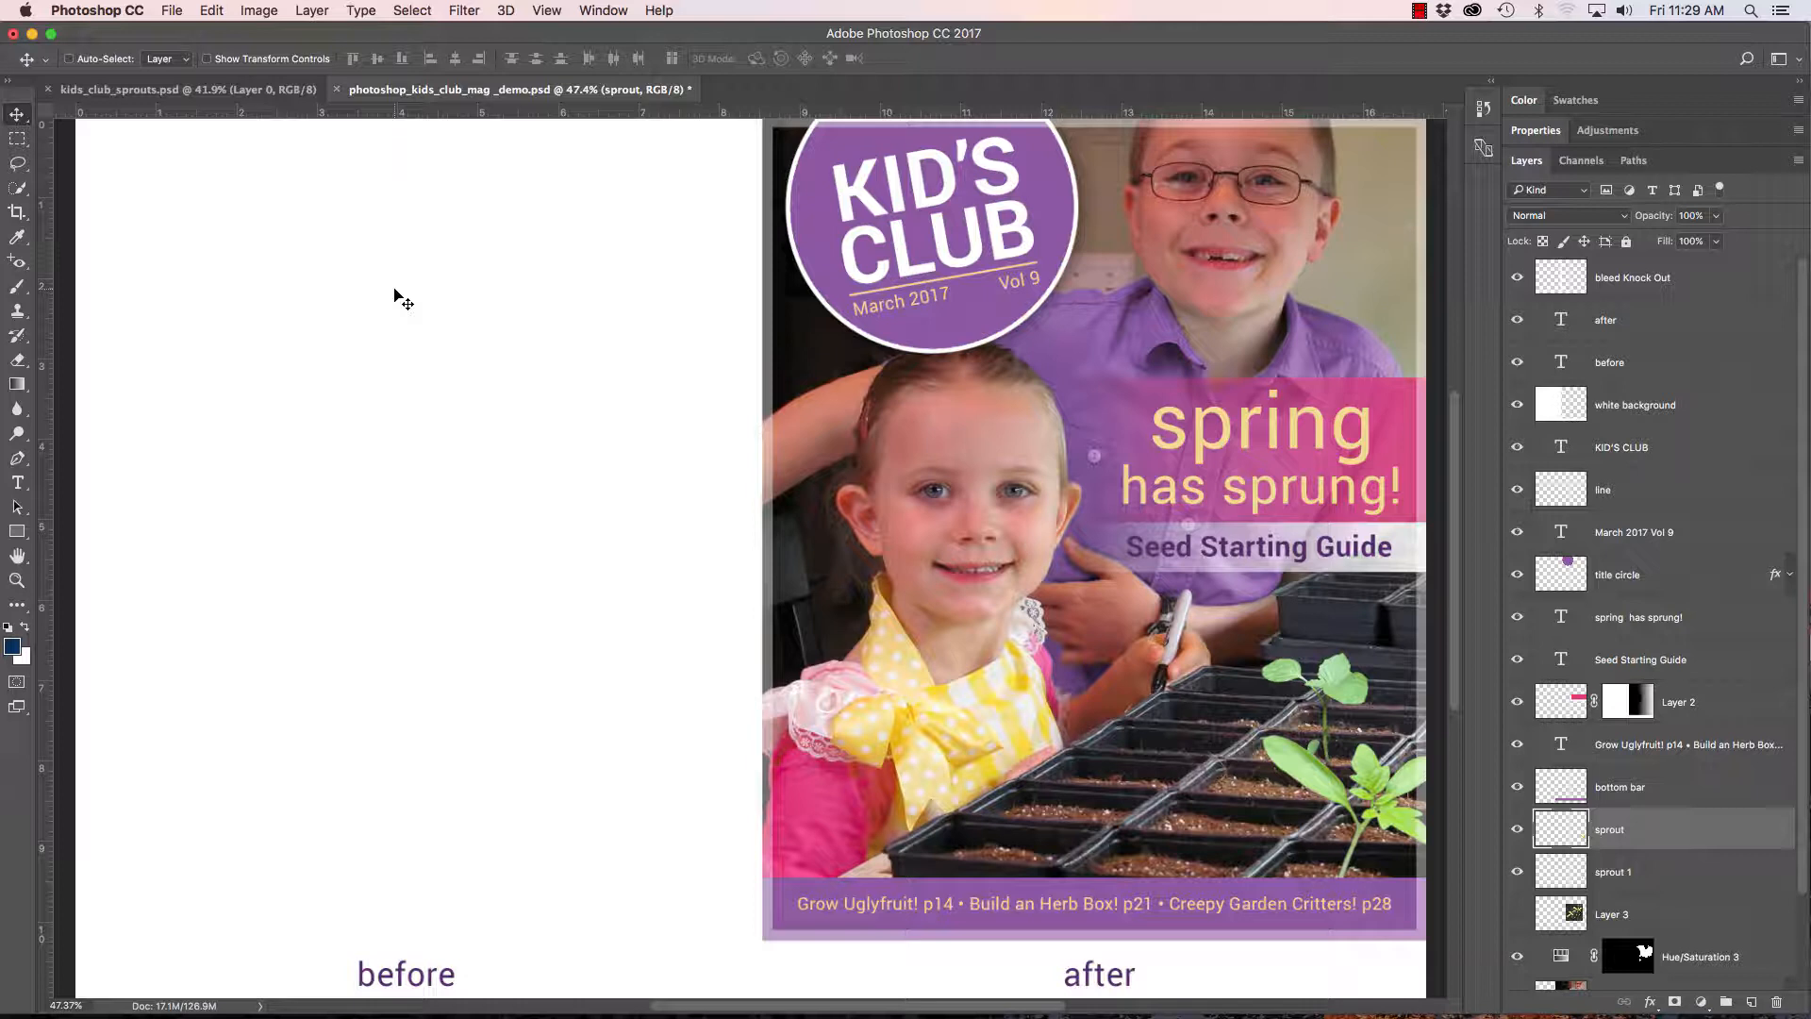
# Check the paths and layers of kids_club_sprouts.psd and compare the photo with the photoshop_kids_club_mag _demo.psd cover.
pyautogui.click(162, 94)
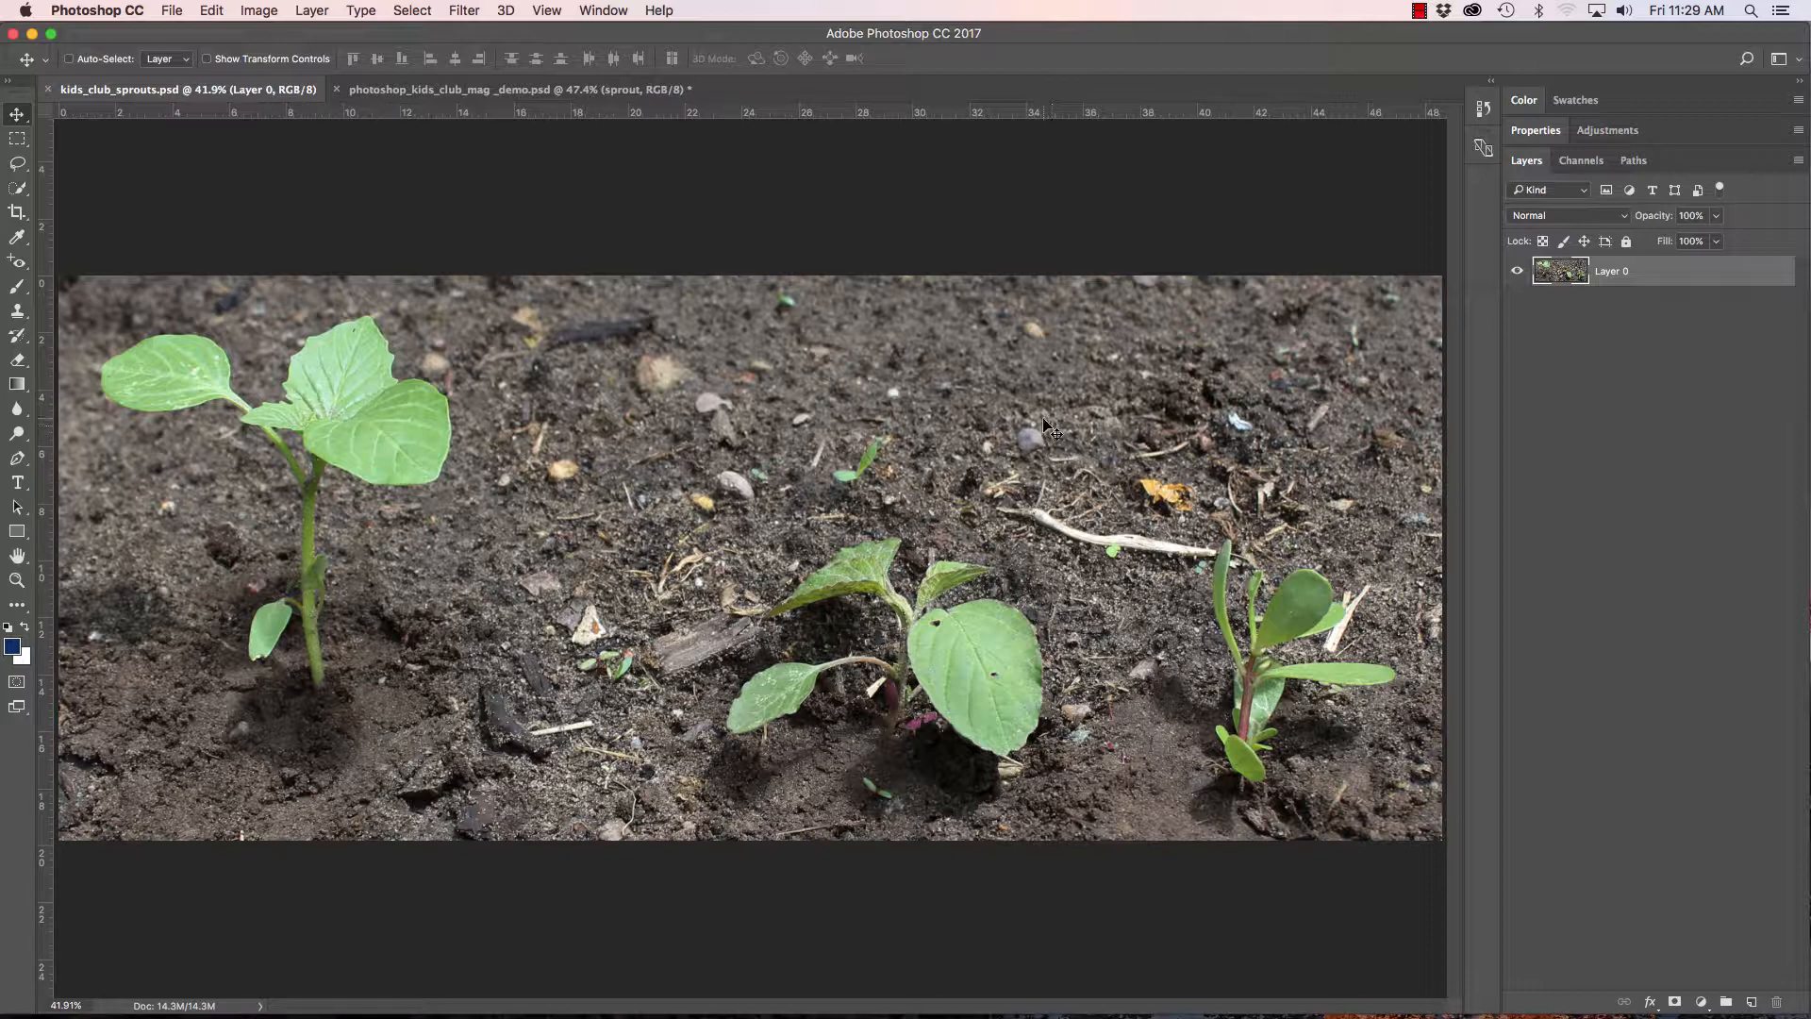
pyautogui.click(1633, 160)
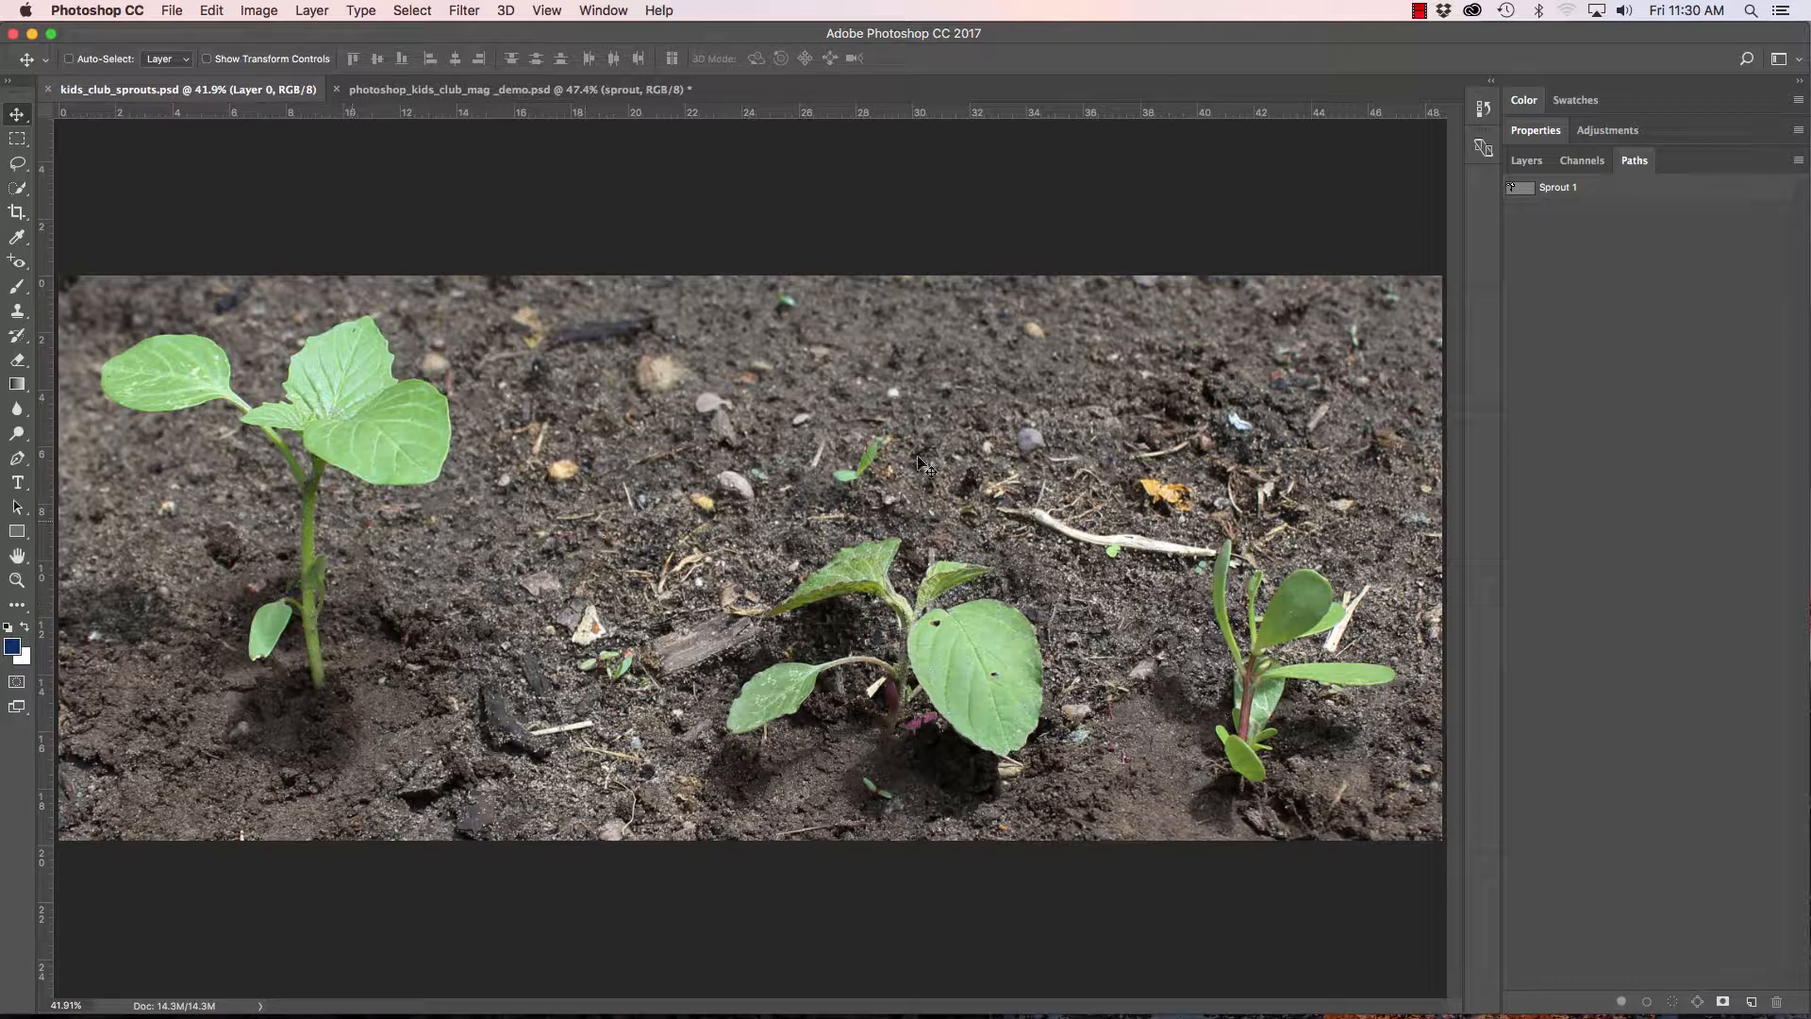
pyautogui.click(1525, 166)
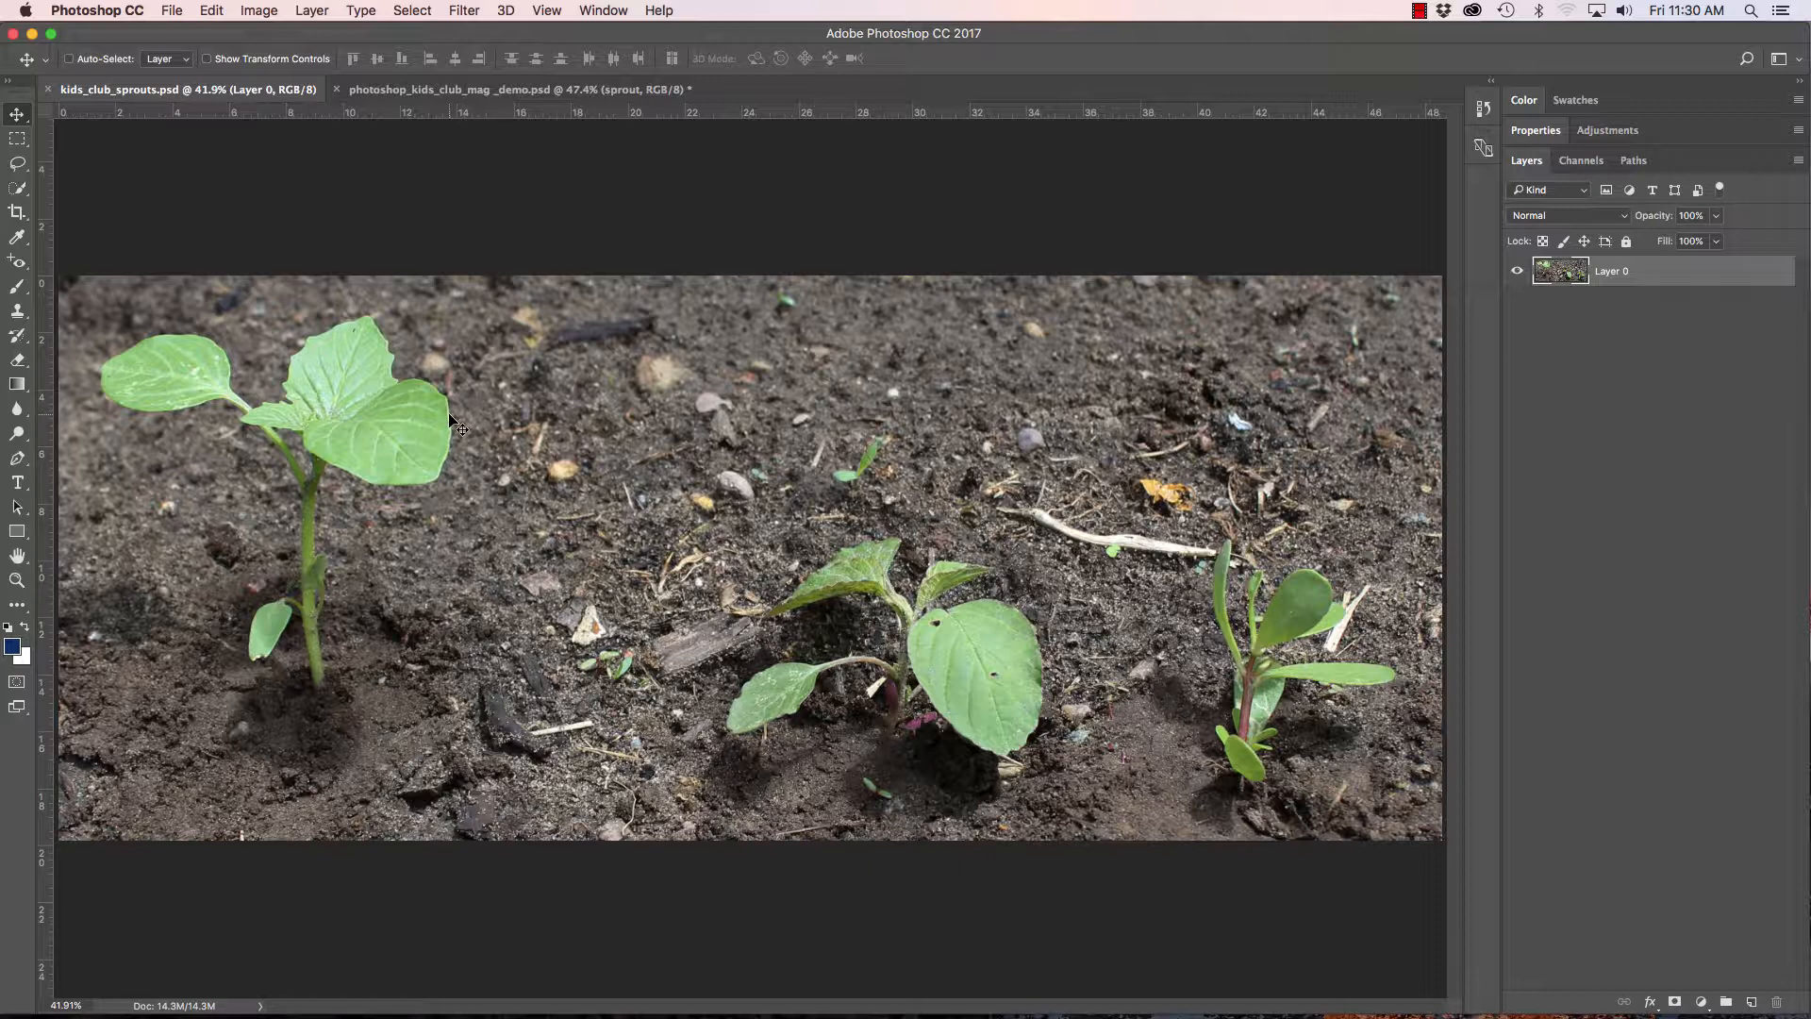
pyautogui.click(423, 90)
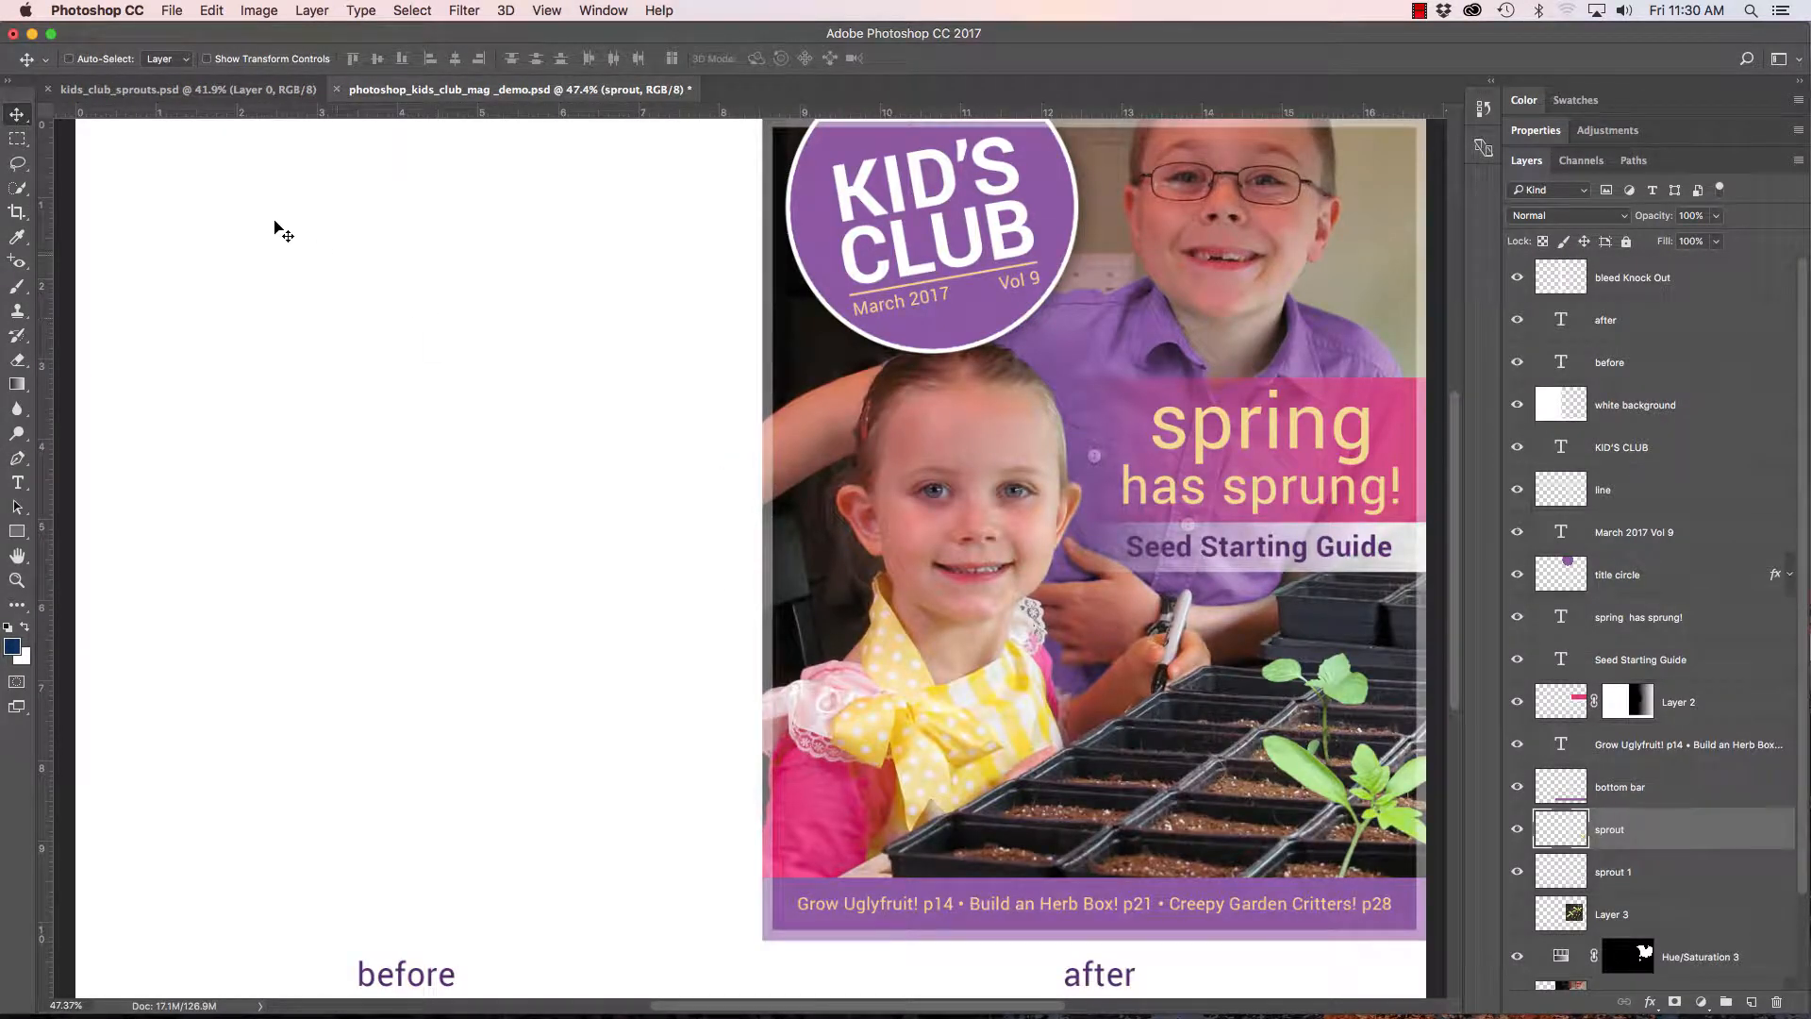
pyautogui.click(168, 90)
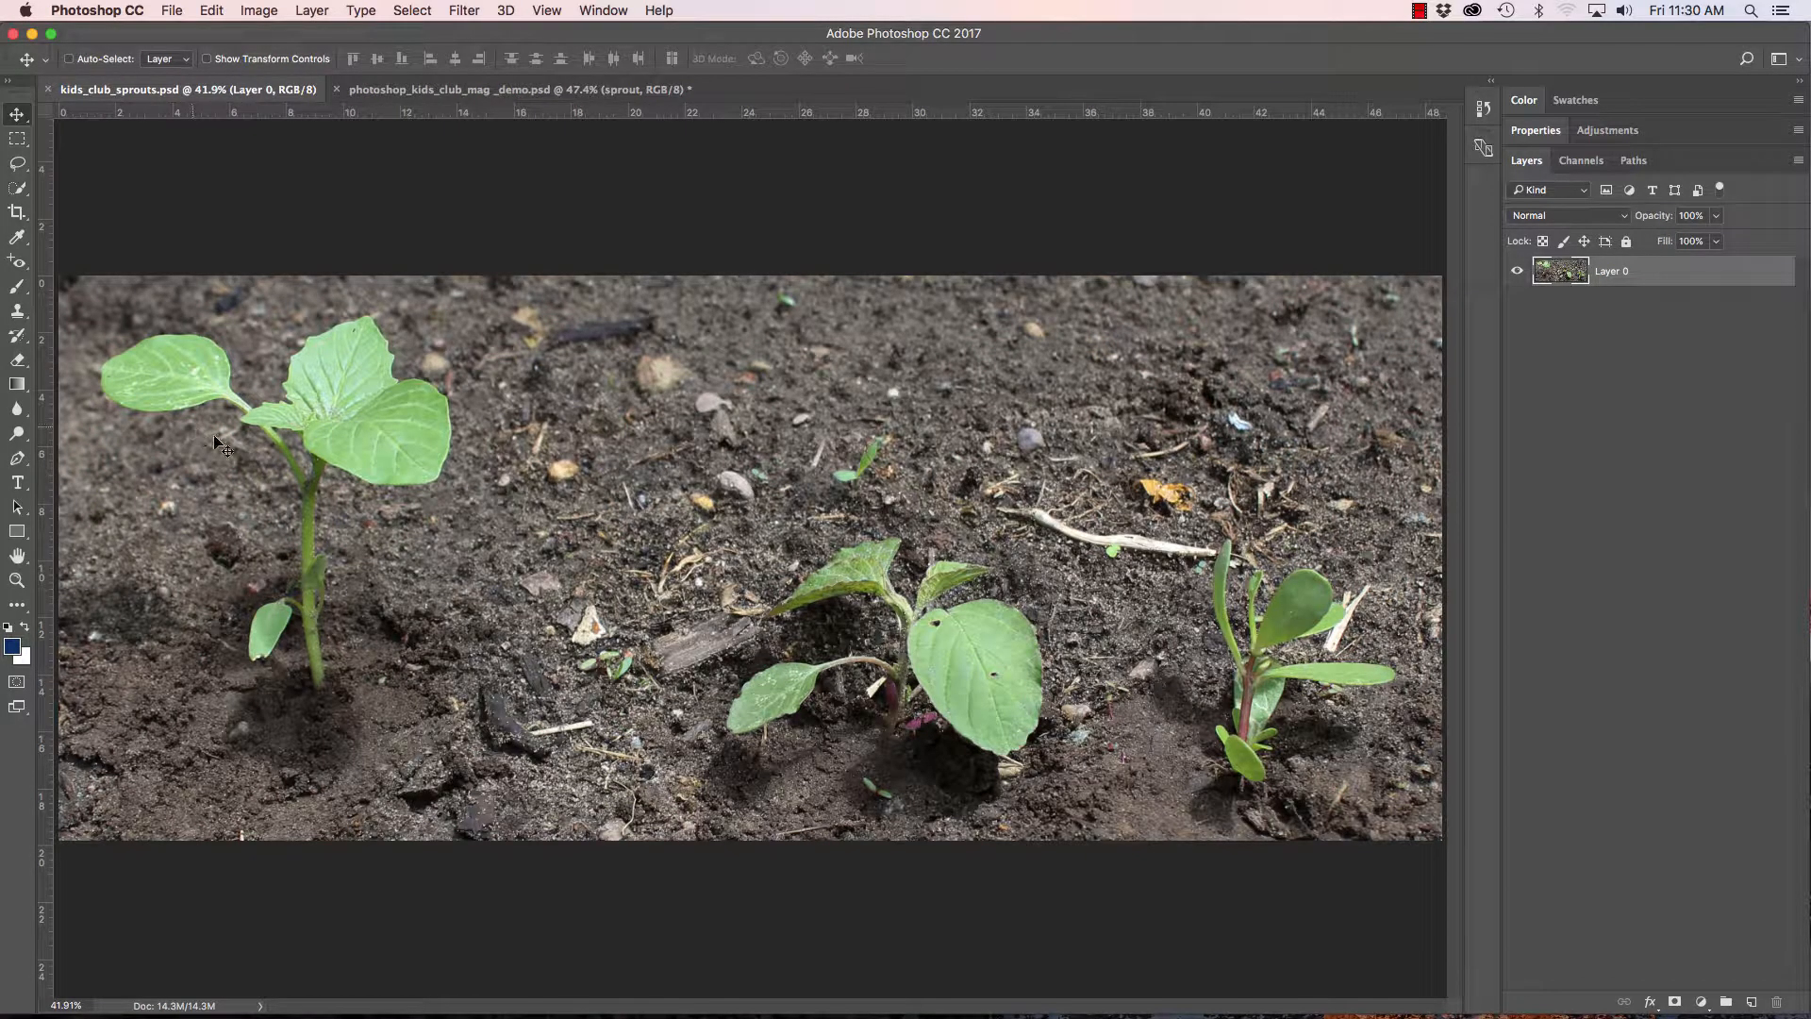
# Select the single outer leaf of the tallest sprout using the Quick Selection Tool with a brush size of 25.
pyautogui.scroll(5, 297, 465)
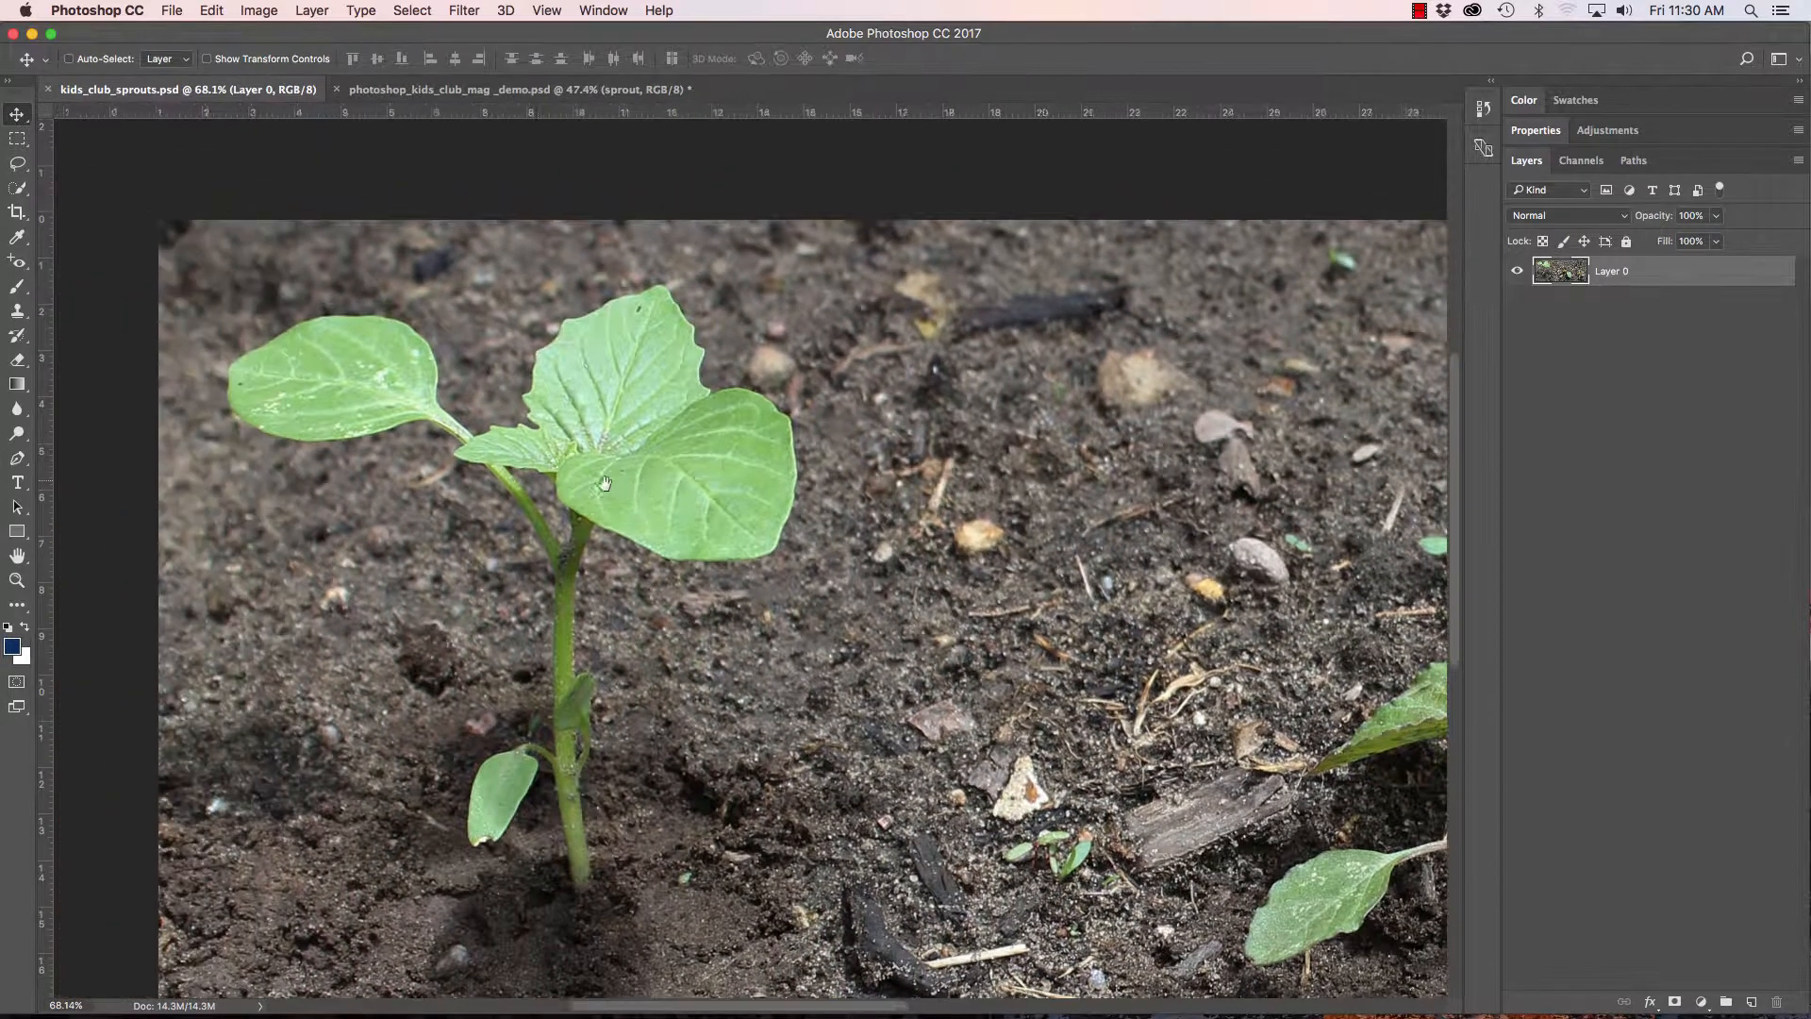
pyautogui.moveTo(605, 482); pyautogui.dragTo(699, 490)
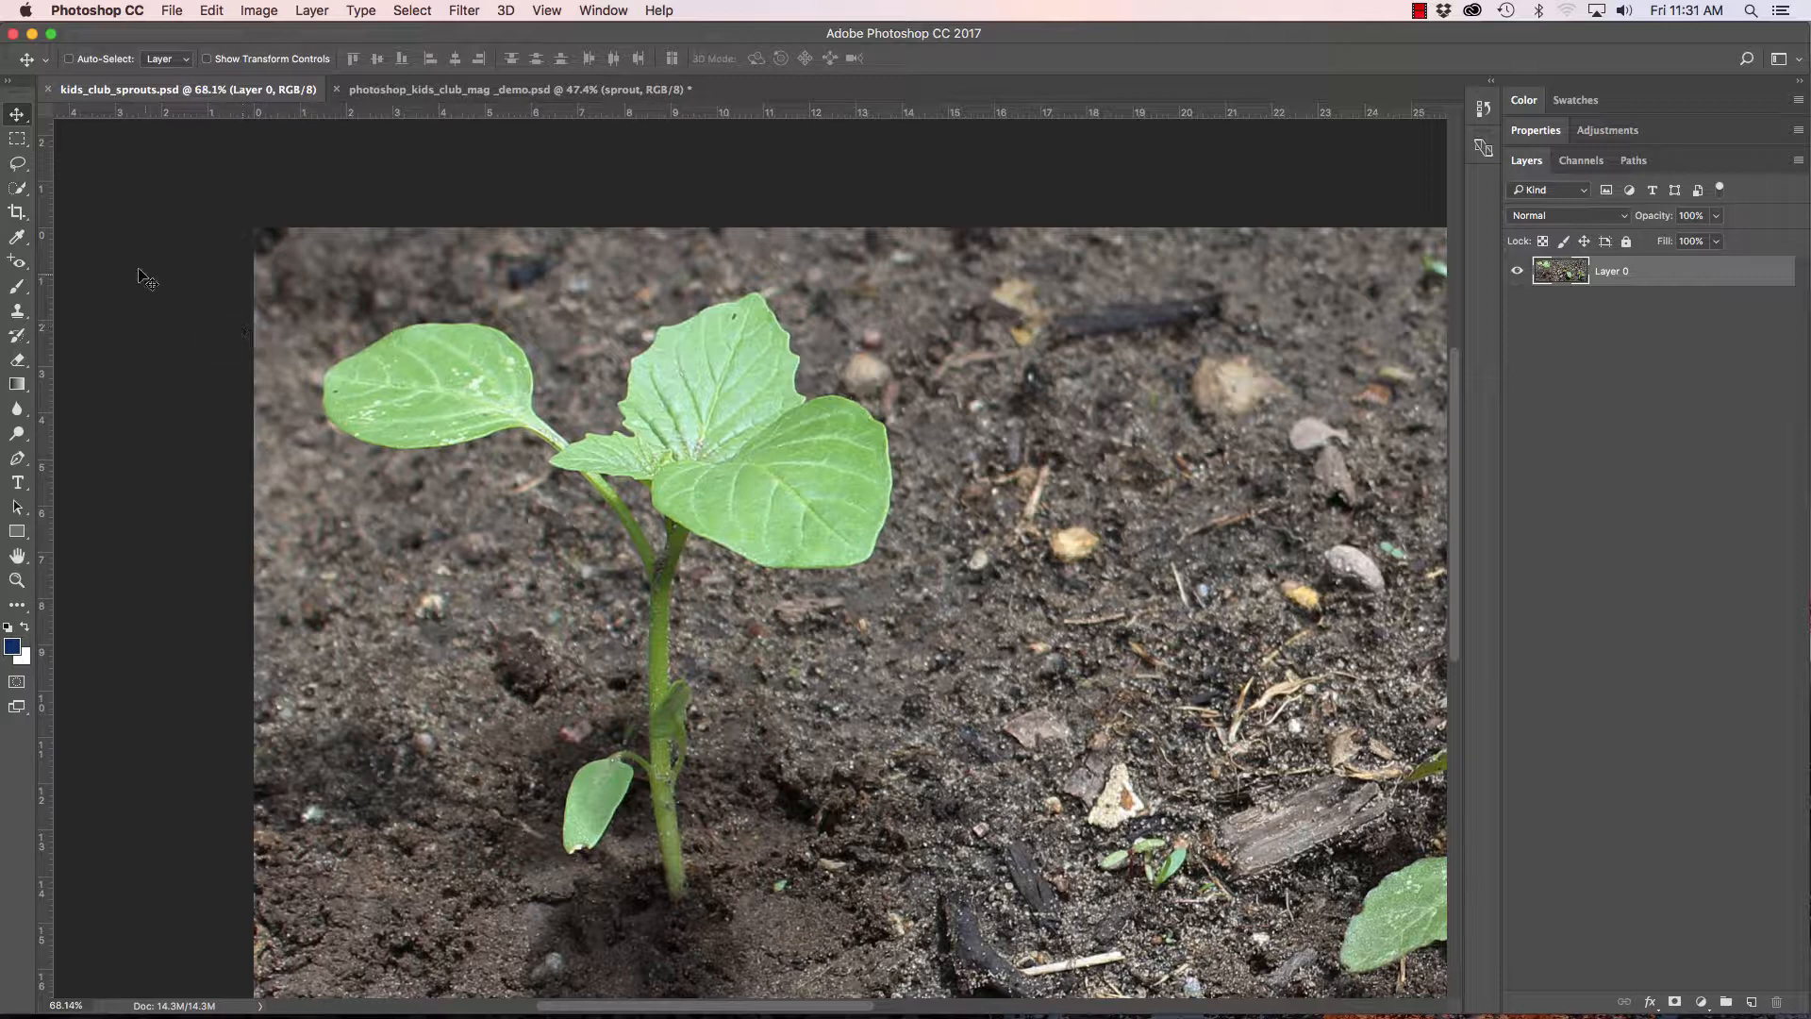
pyautogui.click(18, 190)
pyautogui.click(27, 196)
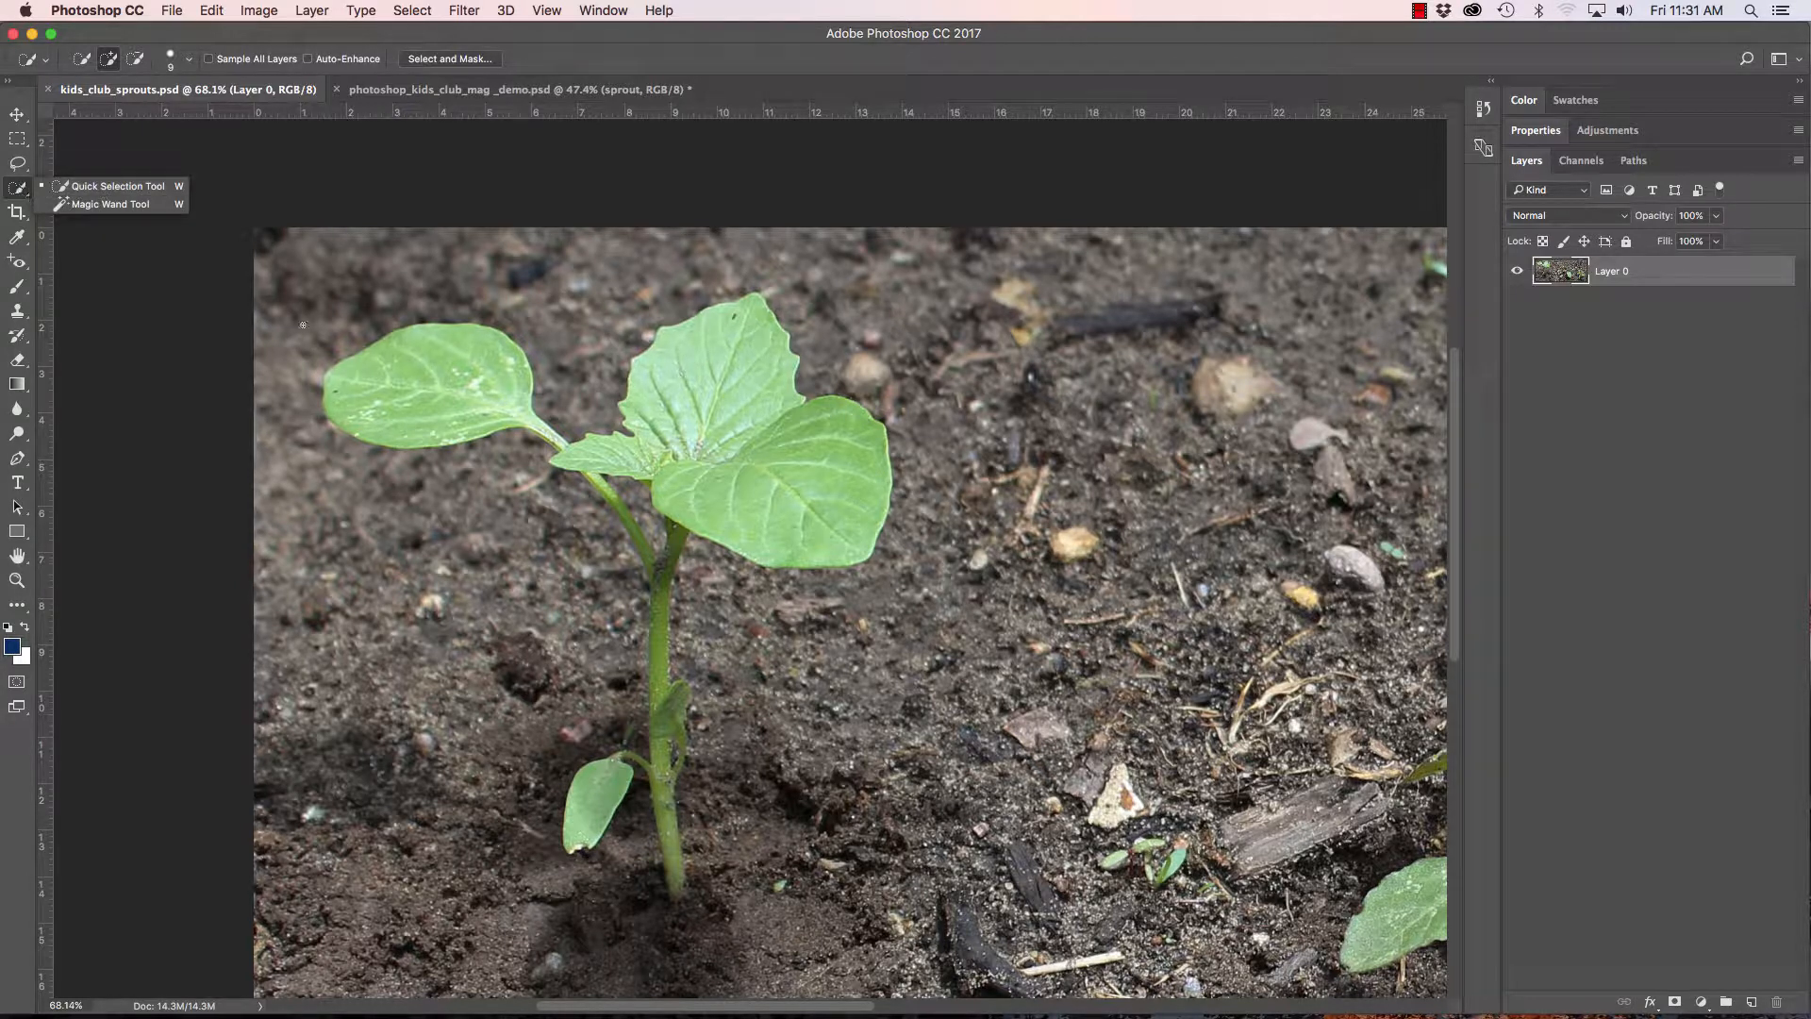
pyautogui.press(']')
pyautogui.press(']')
pyautogui.press(']')
pyautogui.press(']')
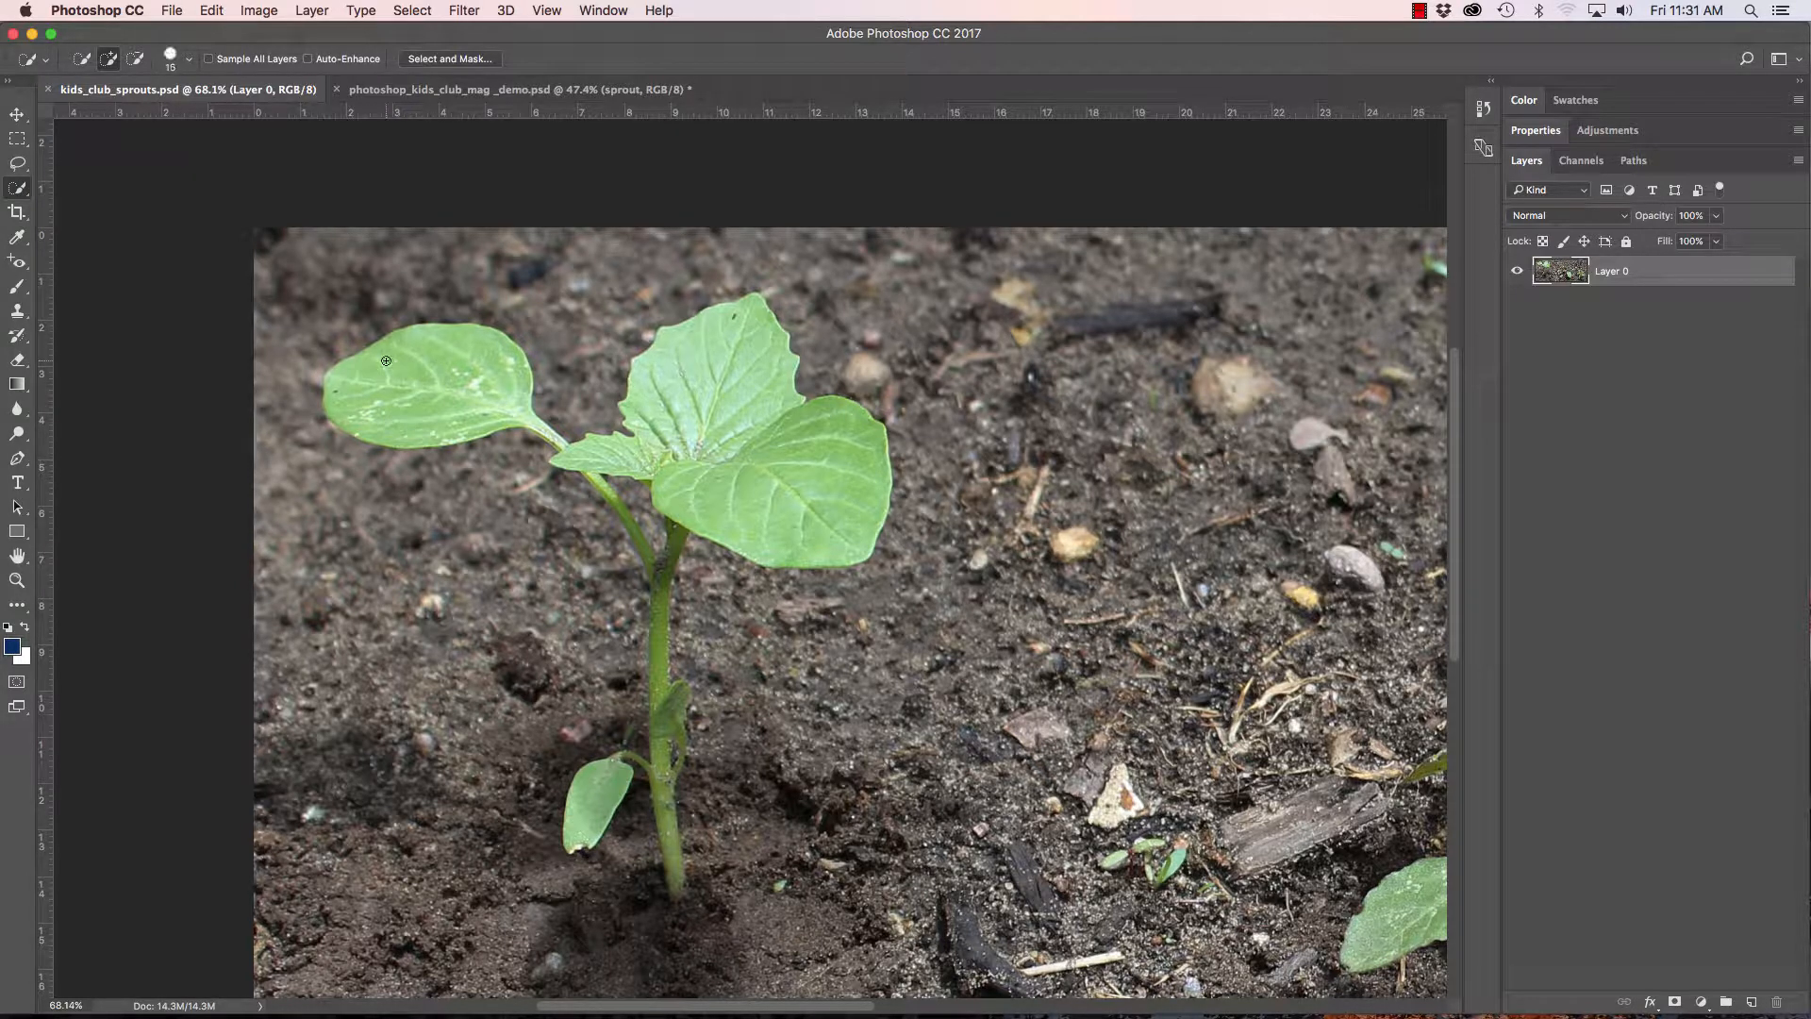
pyautogui.scroll(5, 383, 363)
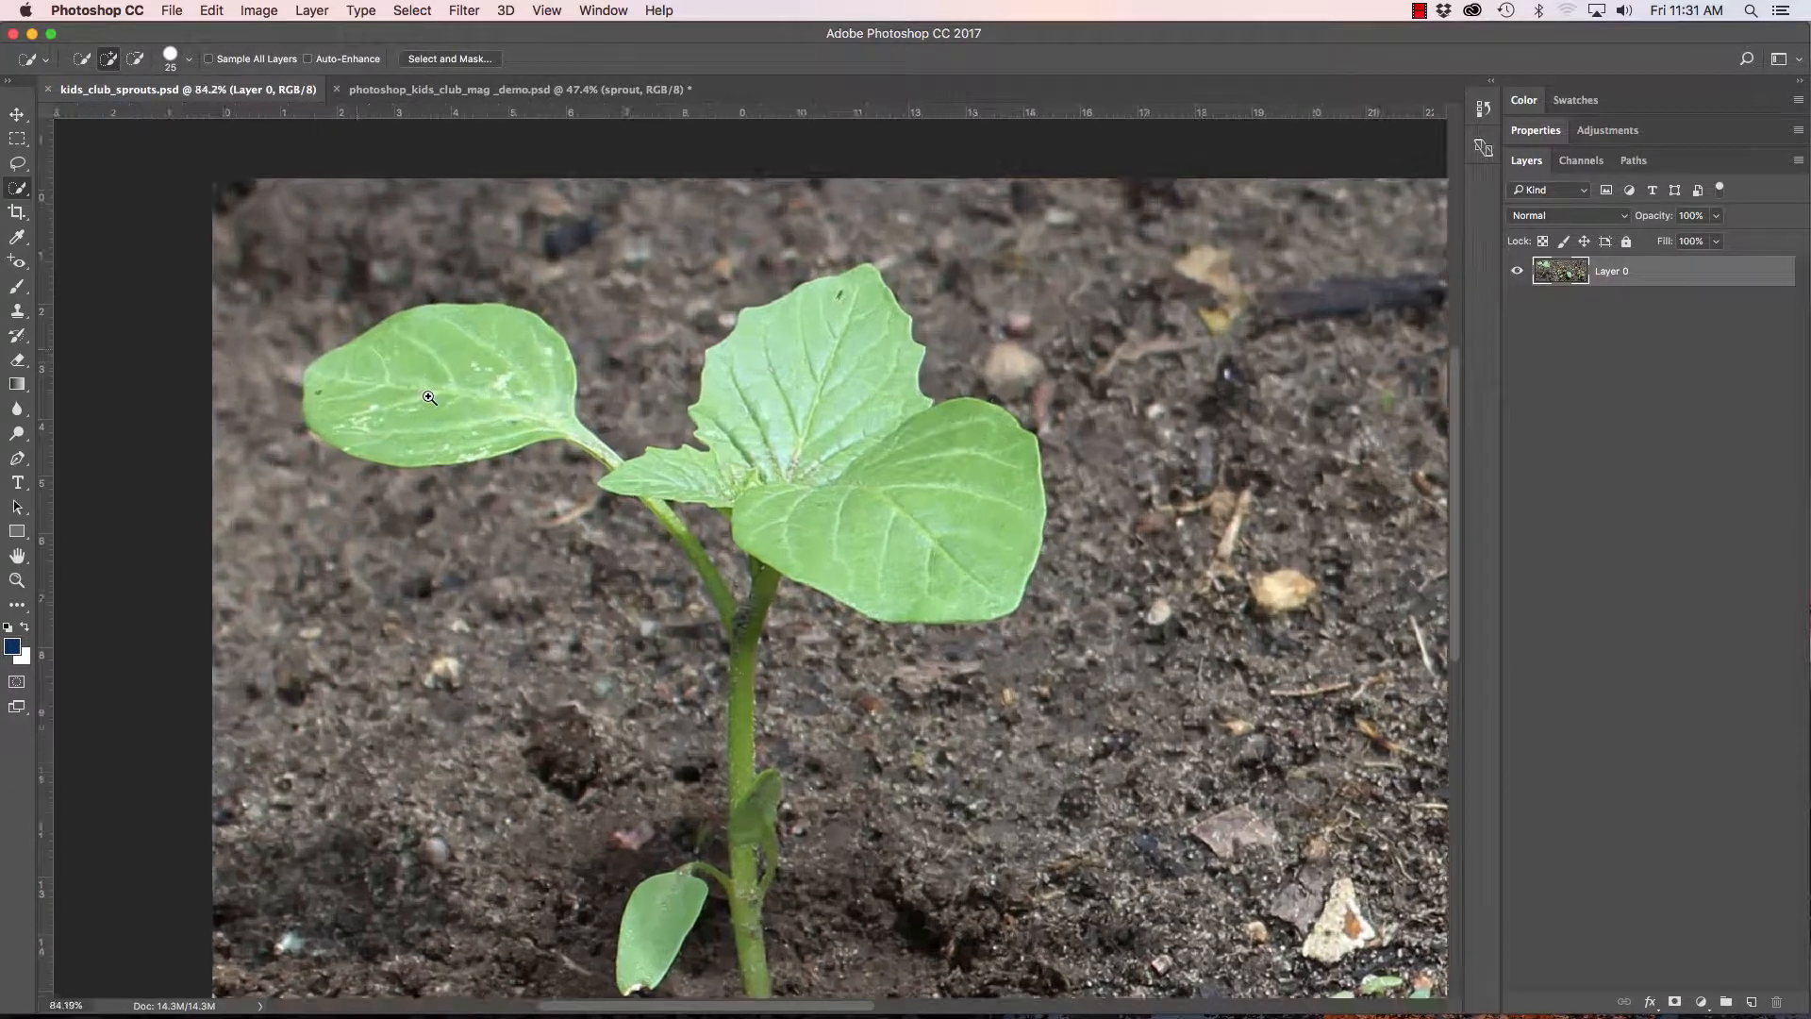
pyautogui.moveTo(301, 371)
pyautogui.mouseDown()
pyautogui.moveTo(460, 336)
pyautogui.moveTo(531, 363)
pyautogui.moveTo(596, 425)
pyautogui.mouseUp()
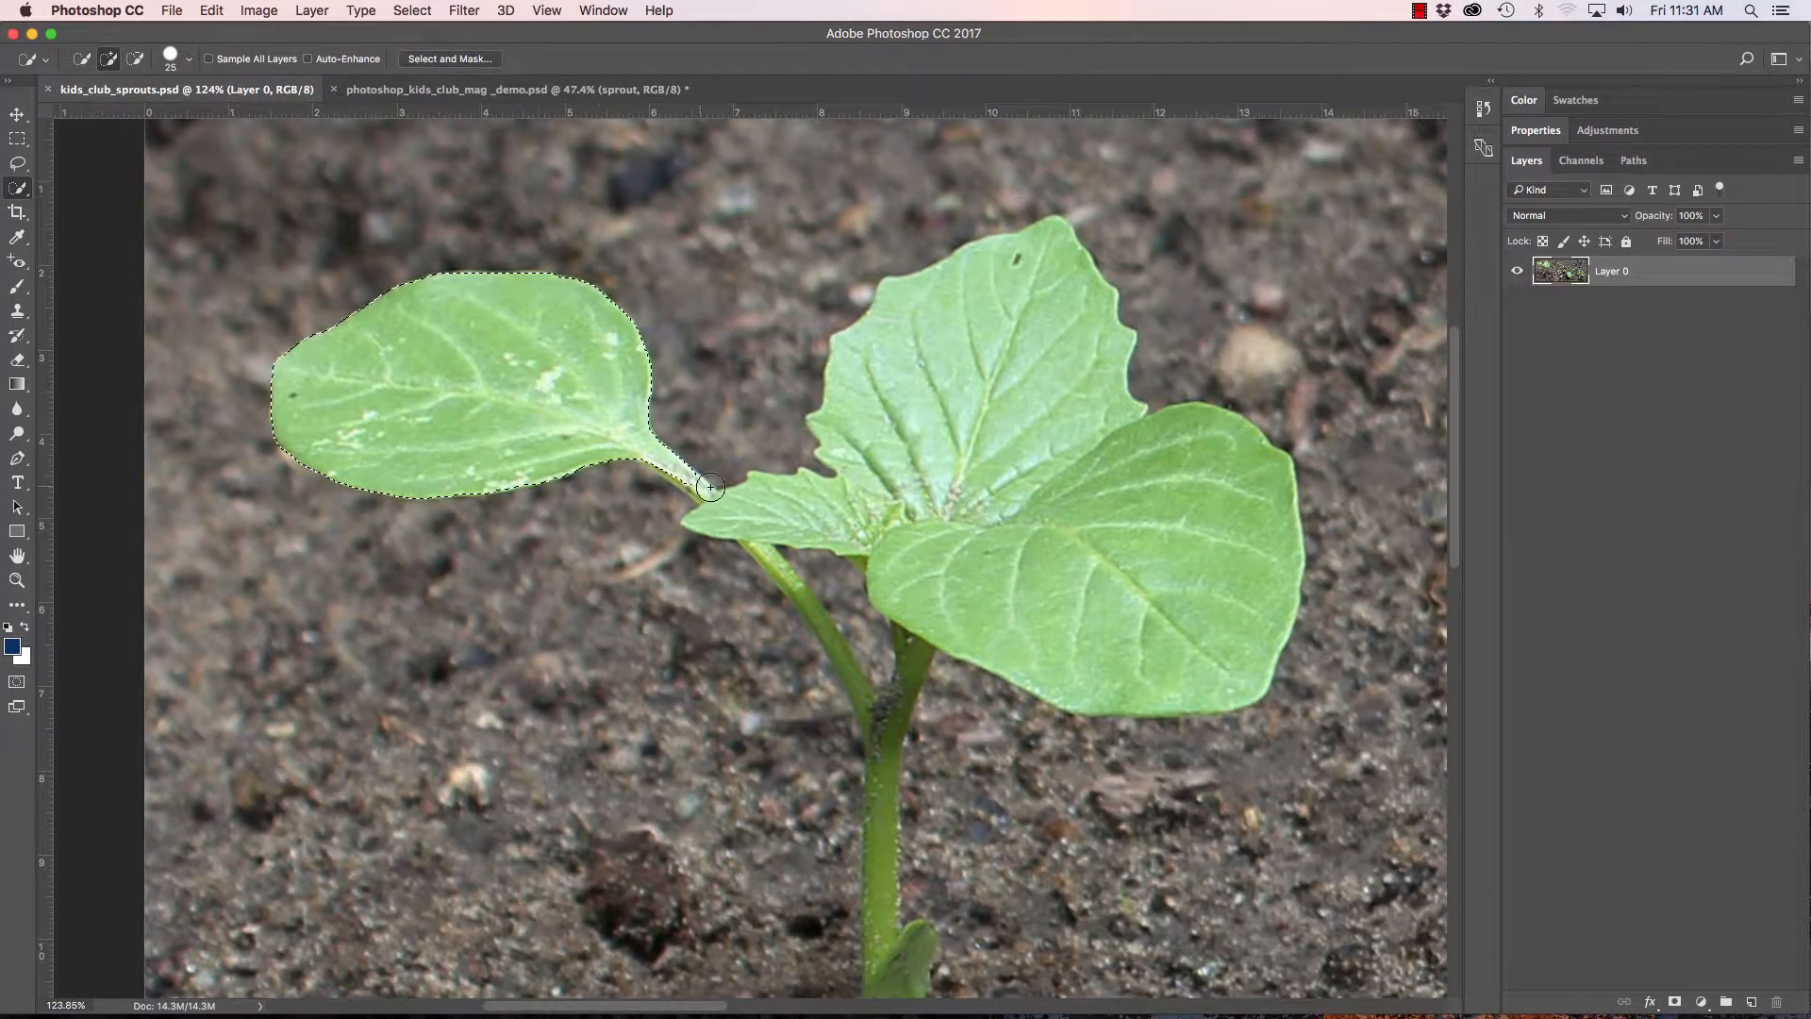
# Reduce the selection brush to 10 and add the leaf stalk and the cluster of upper leaves to the selection.
pyautogui.press('[')
pyautogui.press('[')
pyautogui.press('[')
pyautogui.moveTo(723, 497)
pyautogui.mouseDown()
pyautogui.moveTo(857, 506)
pyautogui.moveTo(888, 454)
pyautogui.moveTo(869, 395)
pyautogui.moveTo(910, 340)
pyautogui.mouseUp()
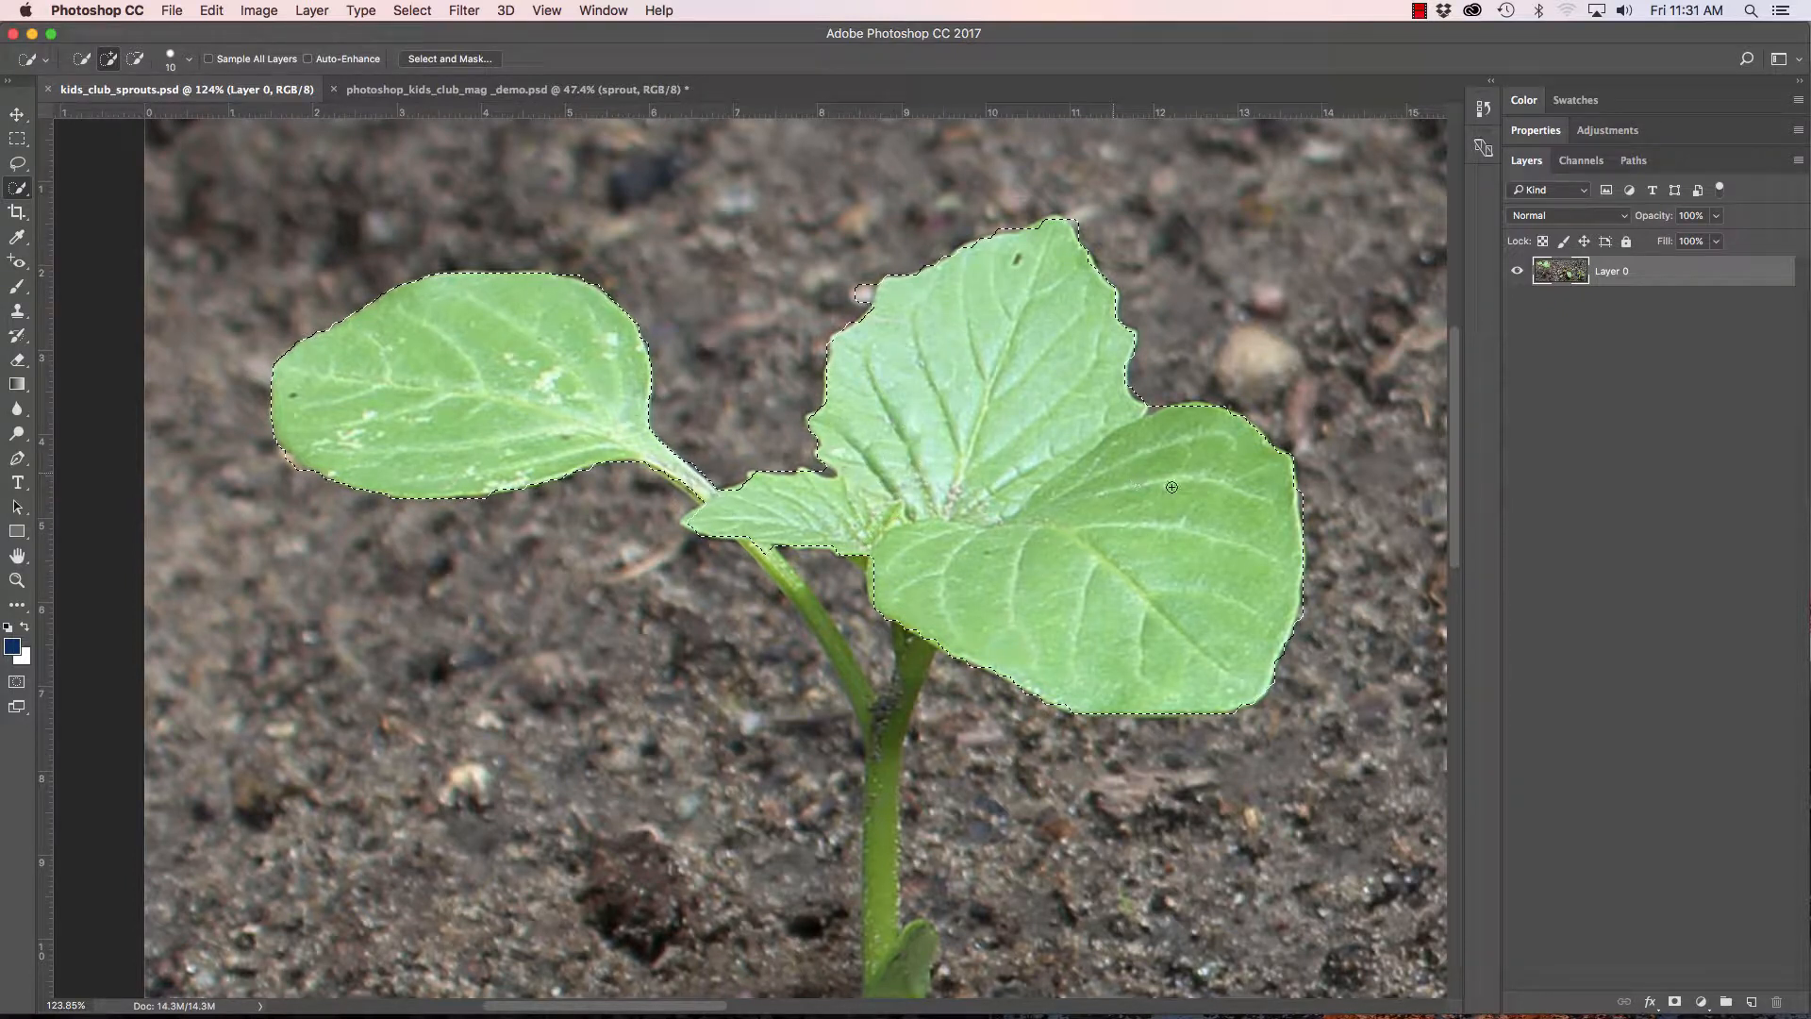
# Add the side branch, the main stem down to the soil and the small lower leaf to the selection.
pyautogui.moveTo(766, 554)
pyautogui.mouseDown()
pyautogui.moveTo(866, 681)
pyautogui.moveTo(885, 753)
pyautogui.mouseUp()
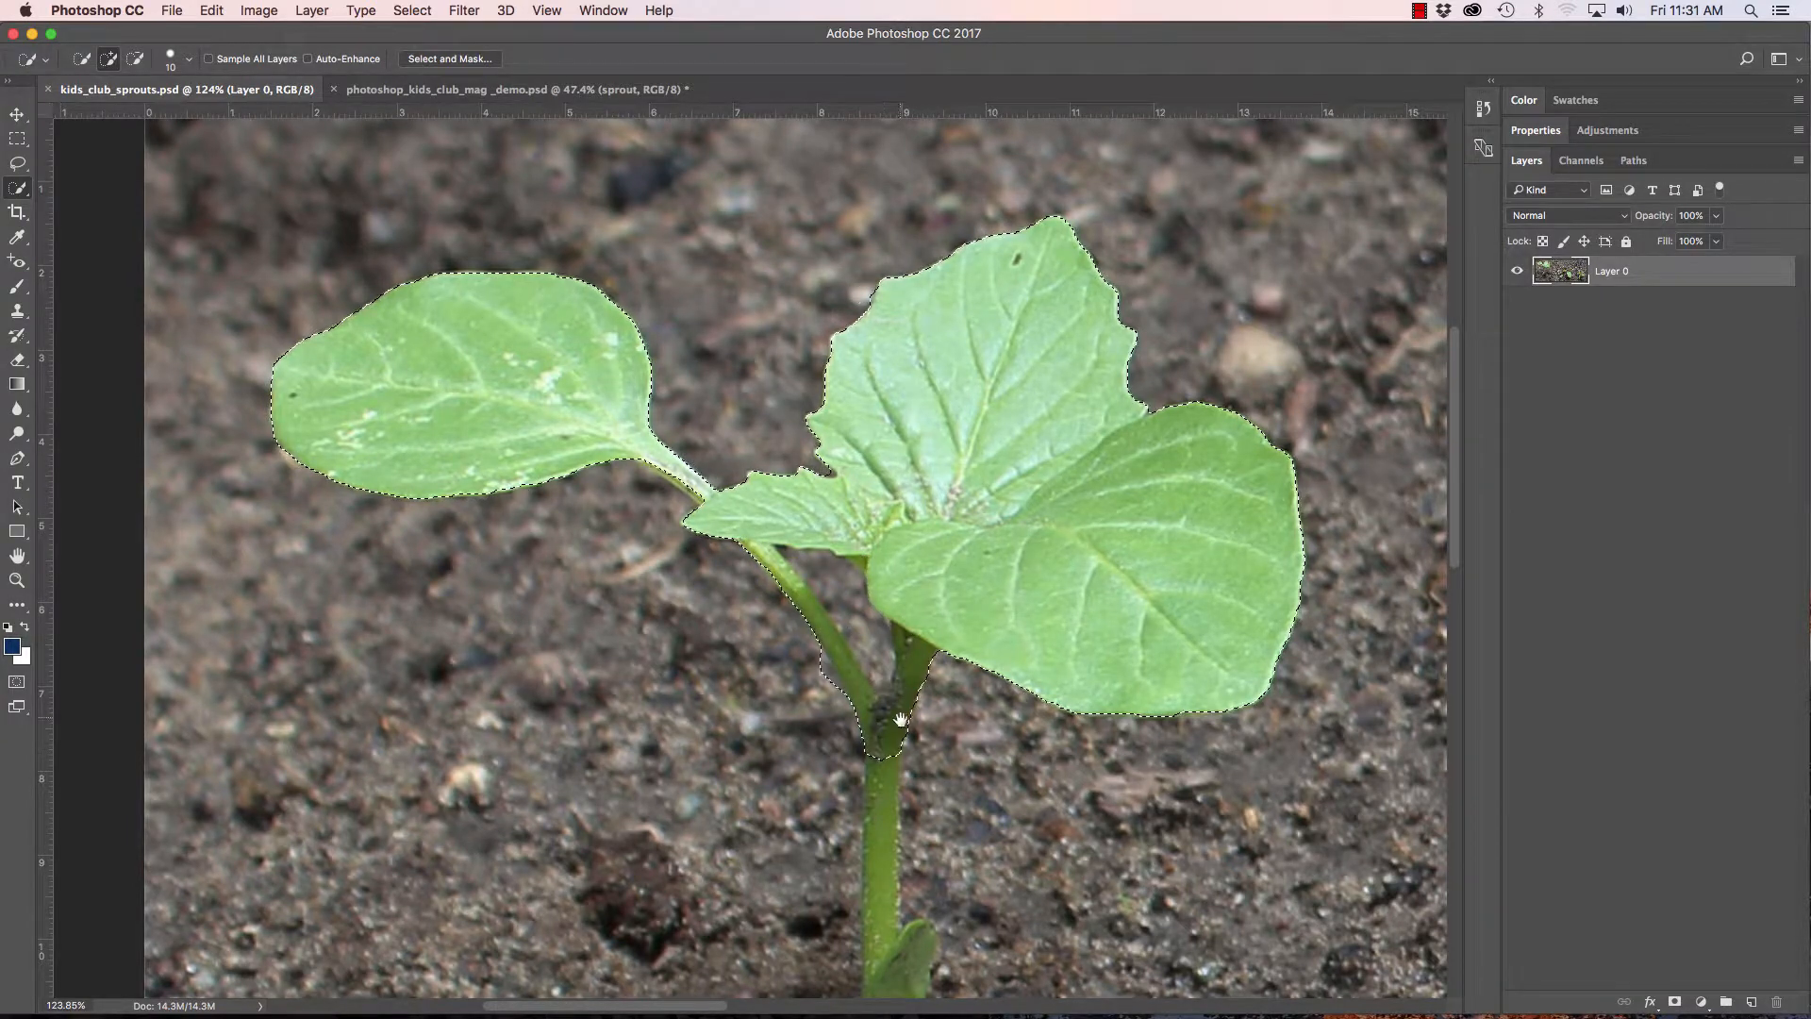
pyautogui.moveTo(891, 627); pyautogui.dragTo(867, 384)
pyautogui.moveTo(859, 519)
pyautogui.mouseDown()
pyautogui.moveTo(858, 780)
pyautogui.moveTo(864, 585)
pyautogui.mouseUp()
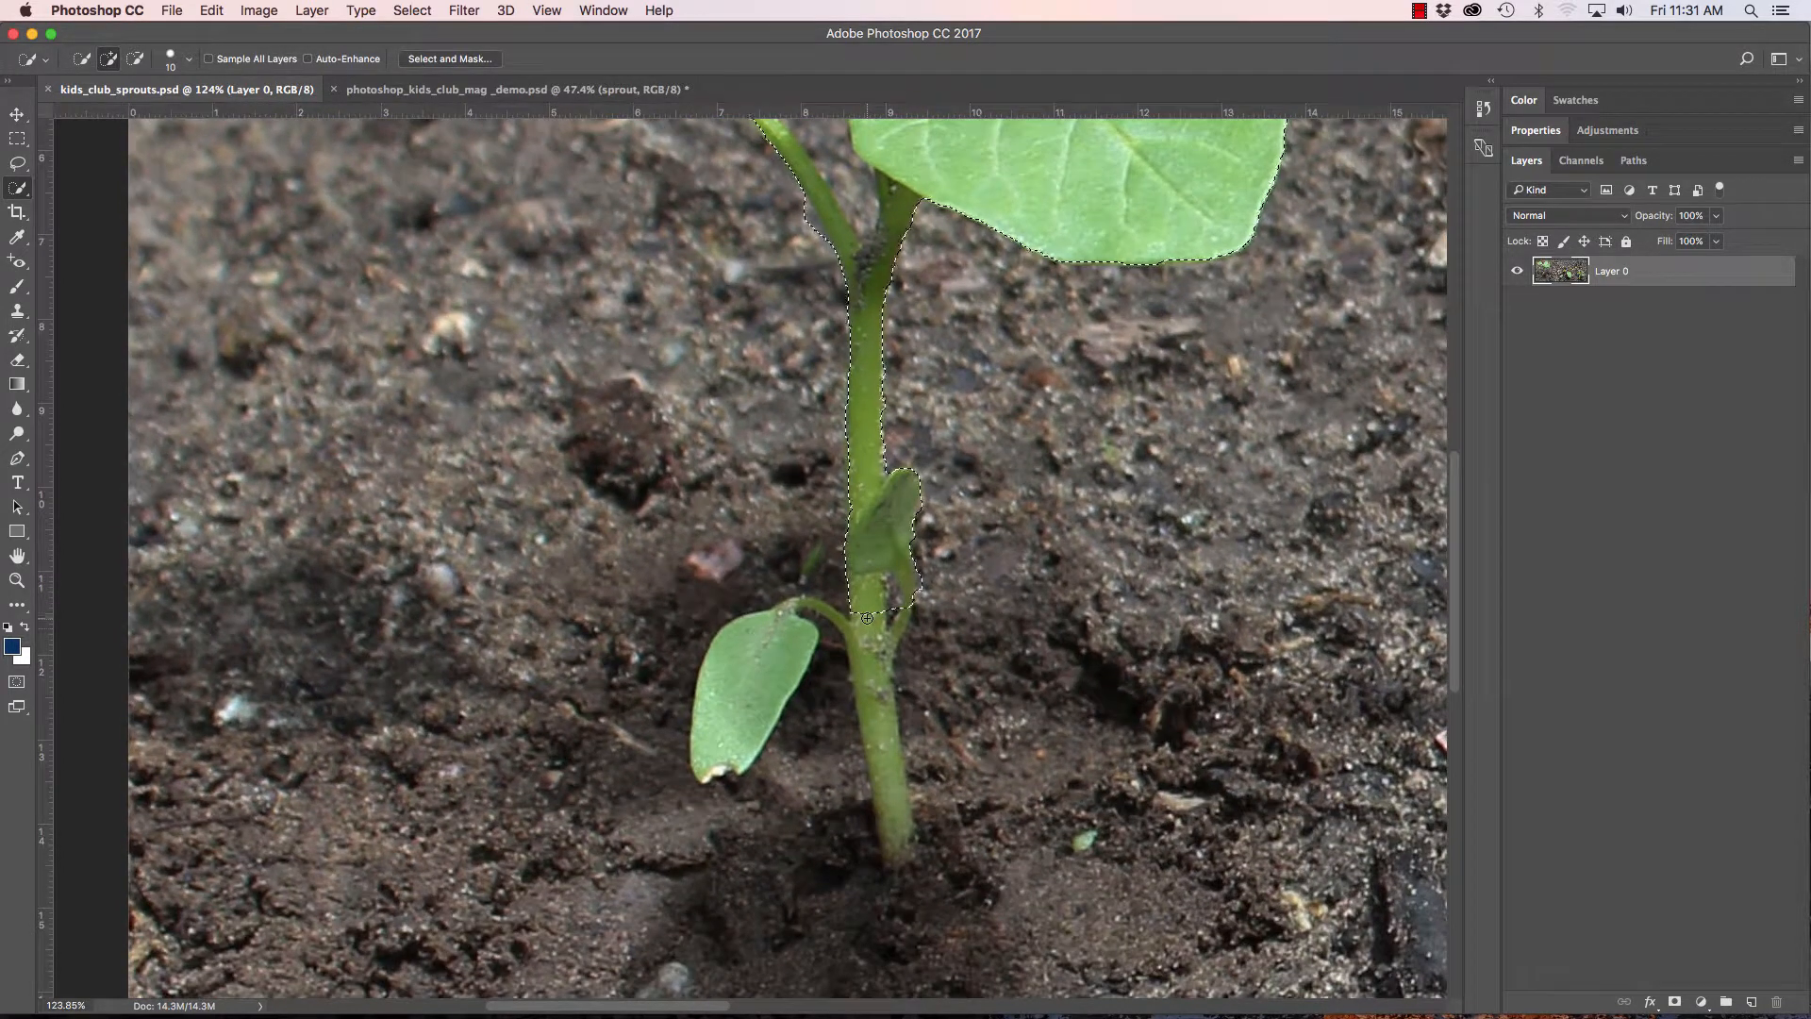
pyautogui.moveTo(866, 694); pyautogui.dragTo(895, 833)
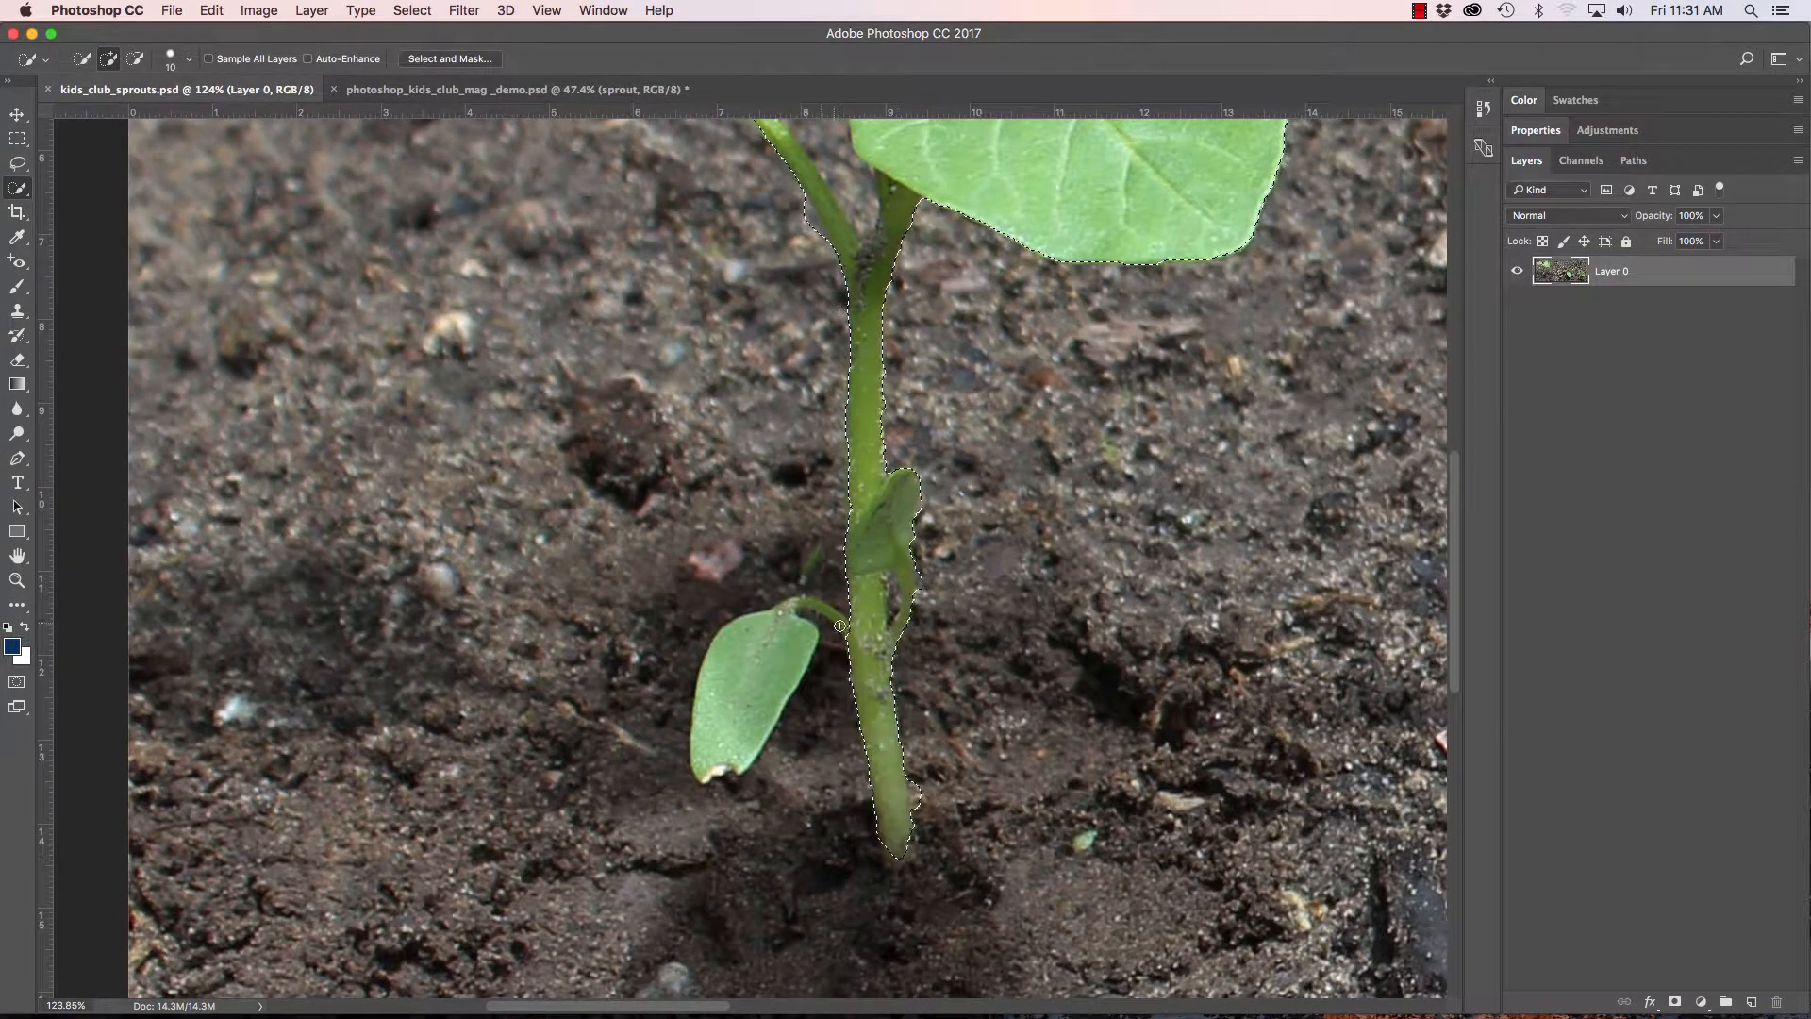
pyautogui.moveTo(732, 715); pyautogui.dragTo(755, 693)
# Reduce the selection brush to 7 and subtract the soil gaps beside the stem and branch from the selection.
pyautogui.press('[')
pyautogui.press('[')
pyautogui.press('[')
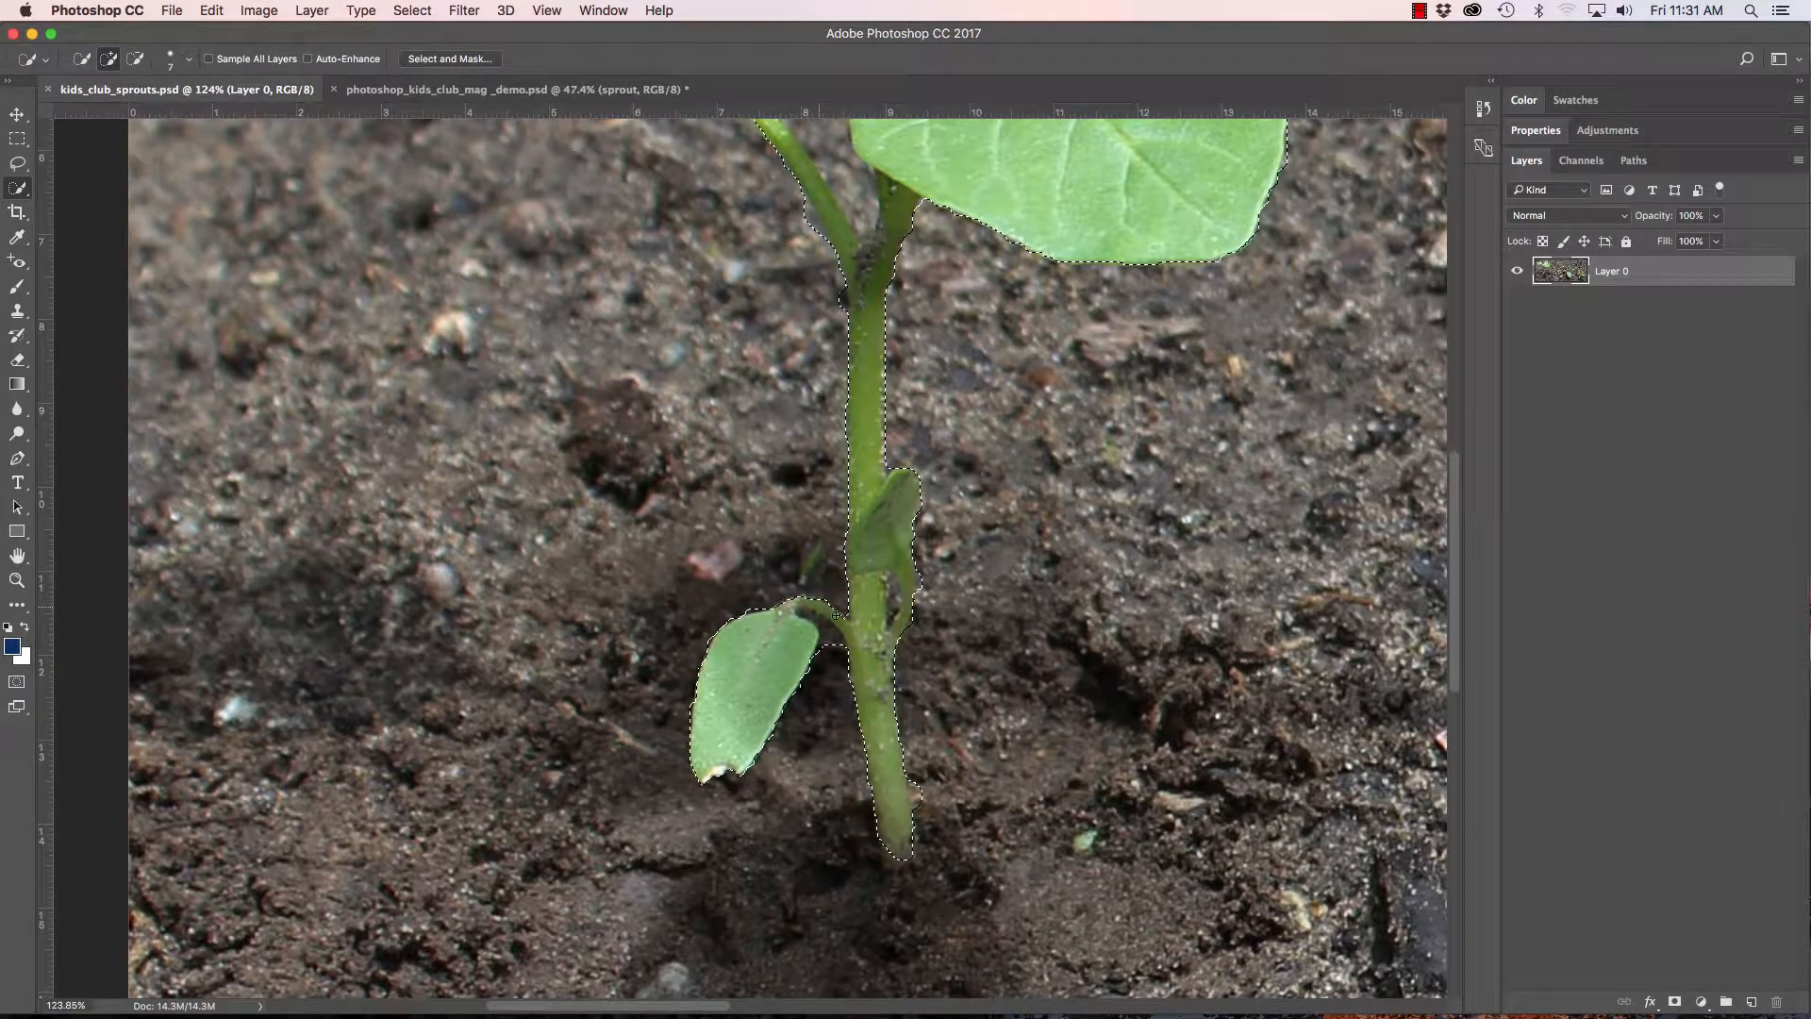
pyautogui.scroll(5, 690, 391)
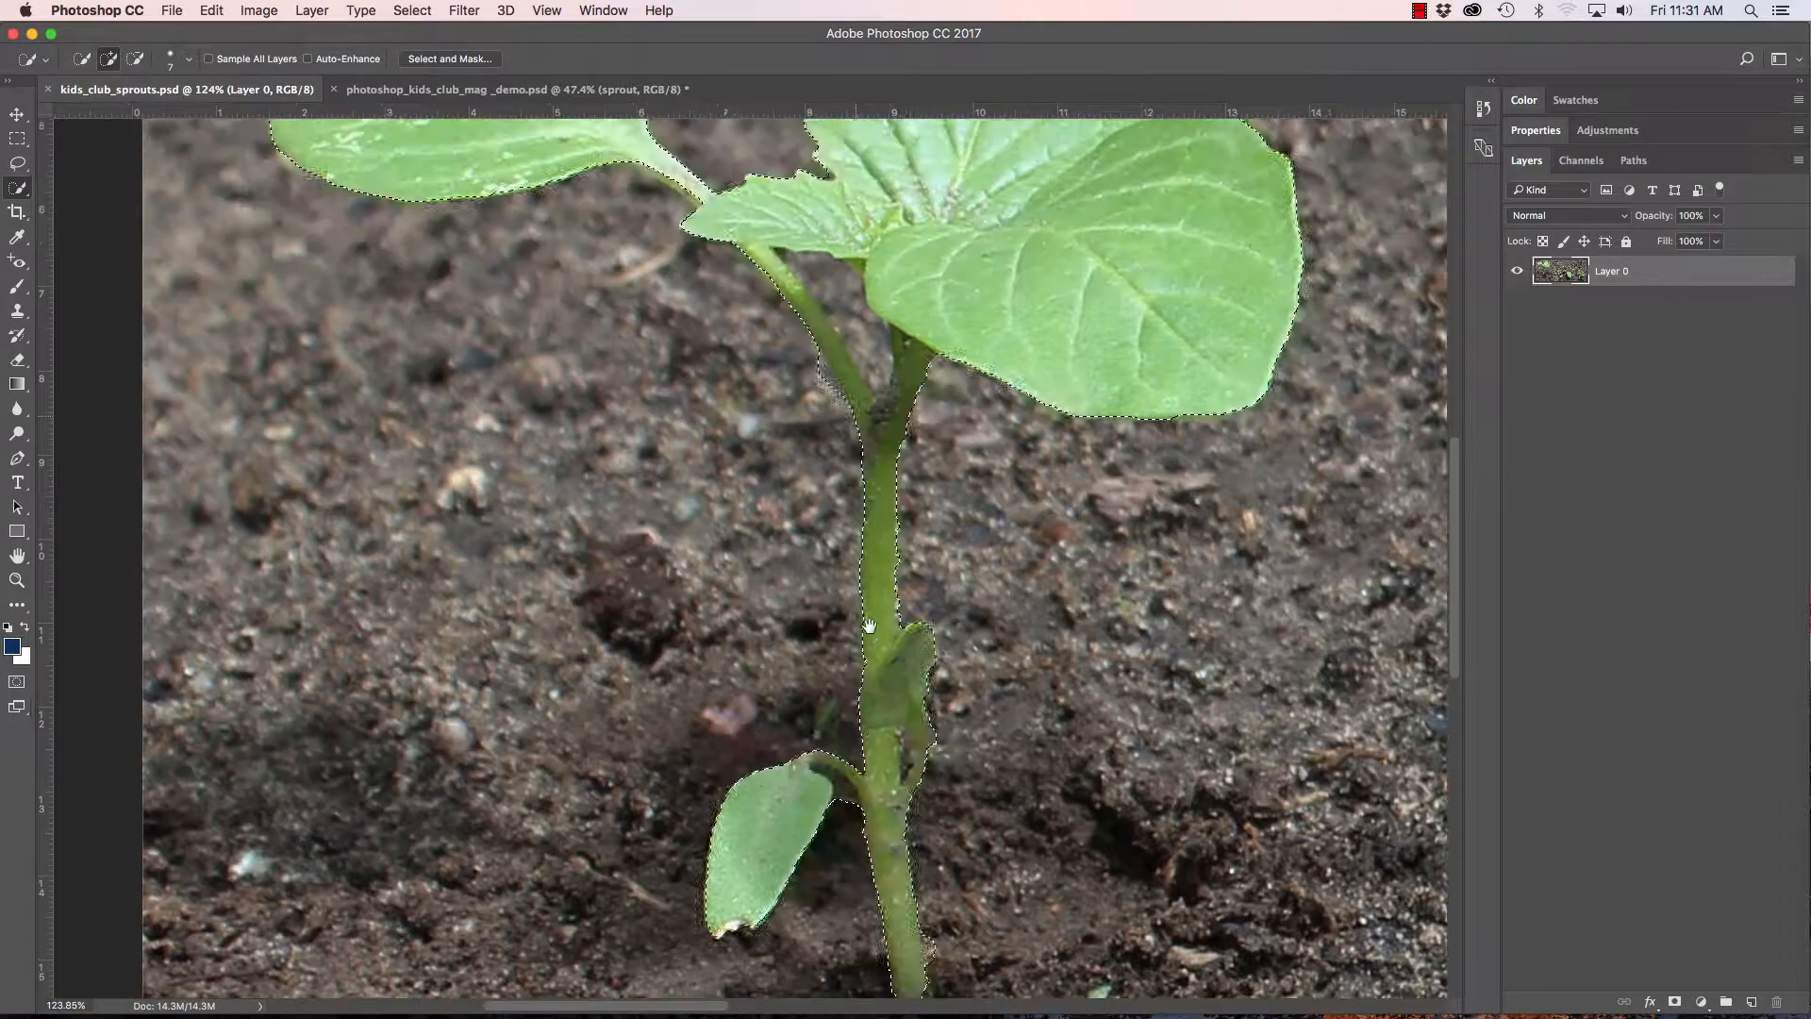
pyautogui.scroll(2, 689, 391)
pyautogui.hscroll(-3, 689, 391)
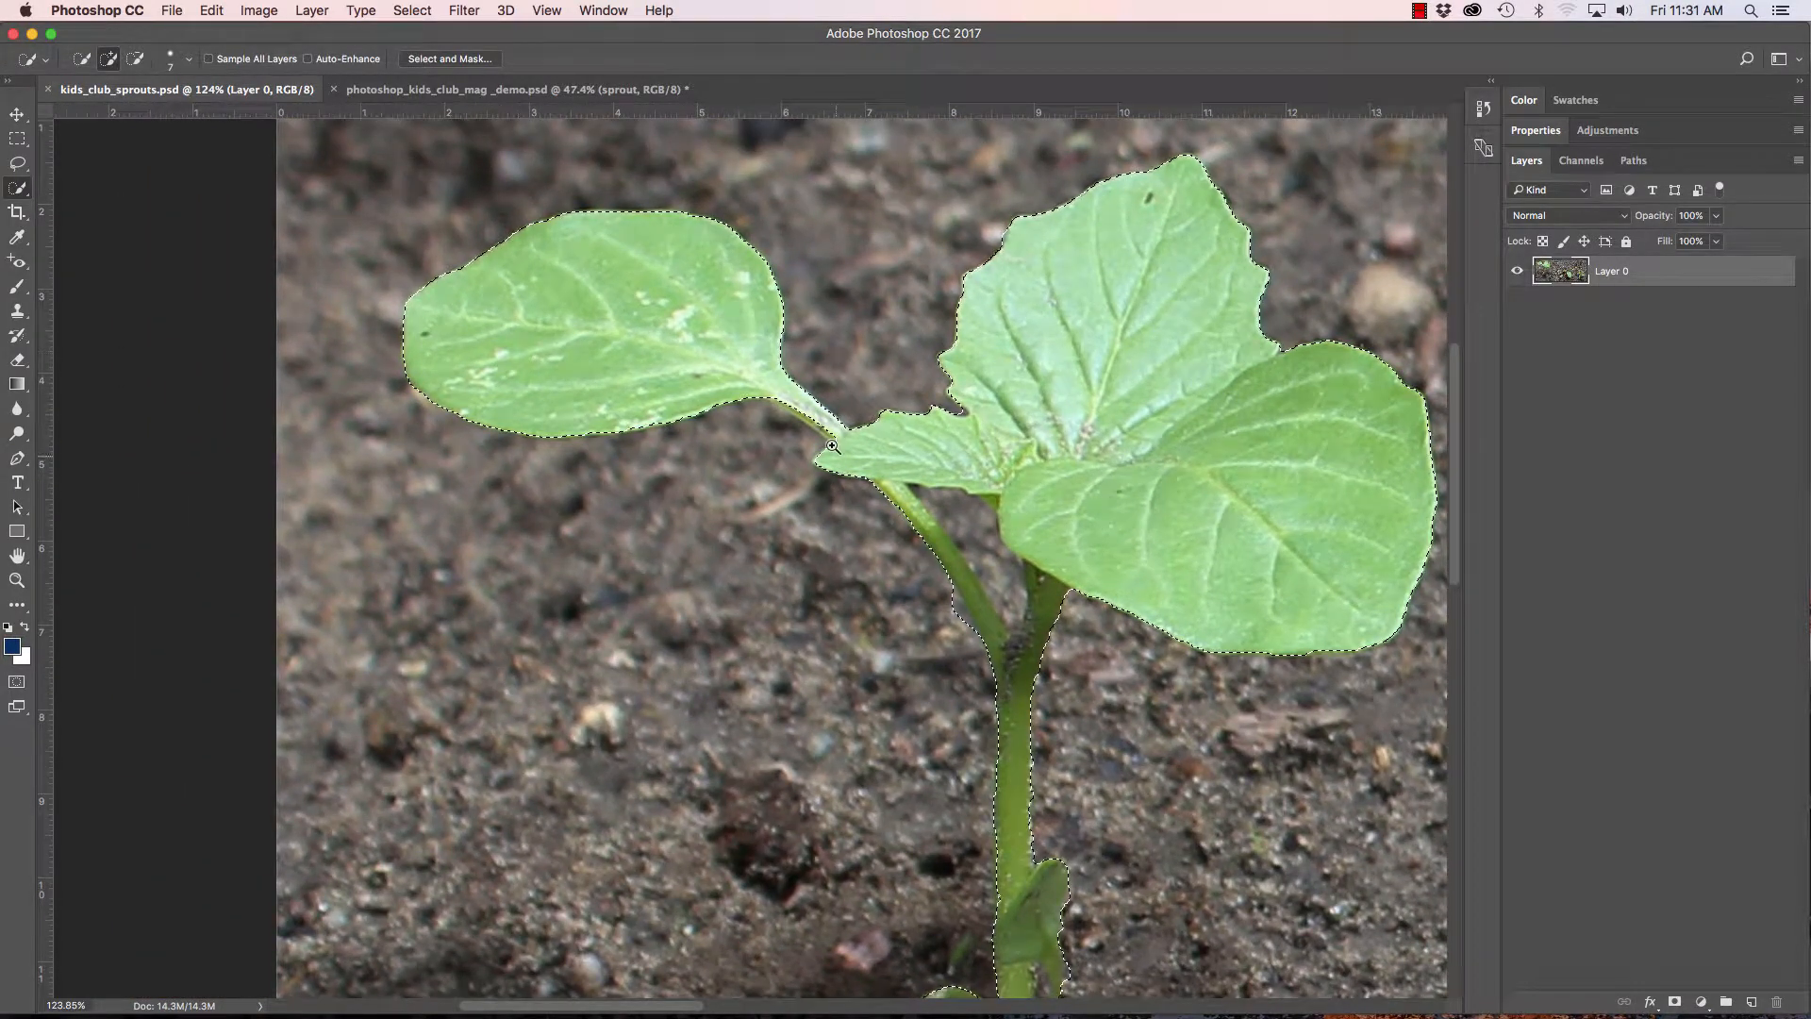
pyautogui.hscroll(4, 780, 430)
pyautogui.scroll(-1, 779, 430)
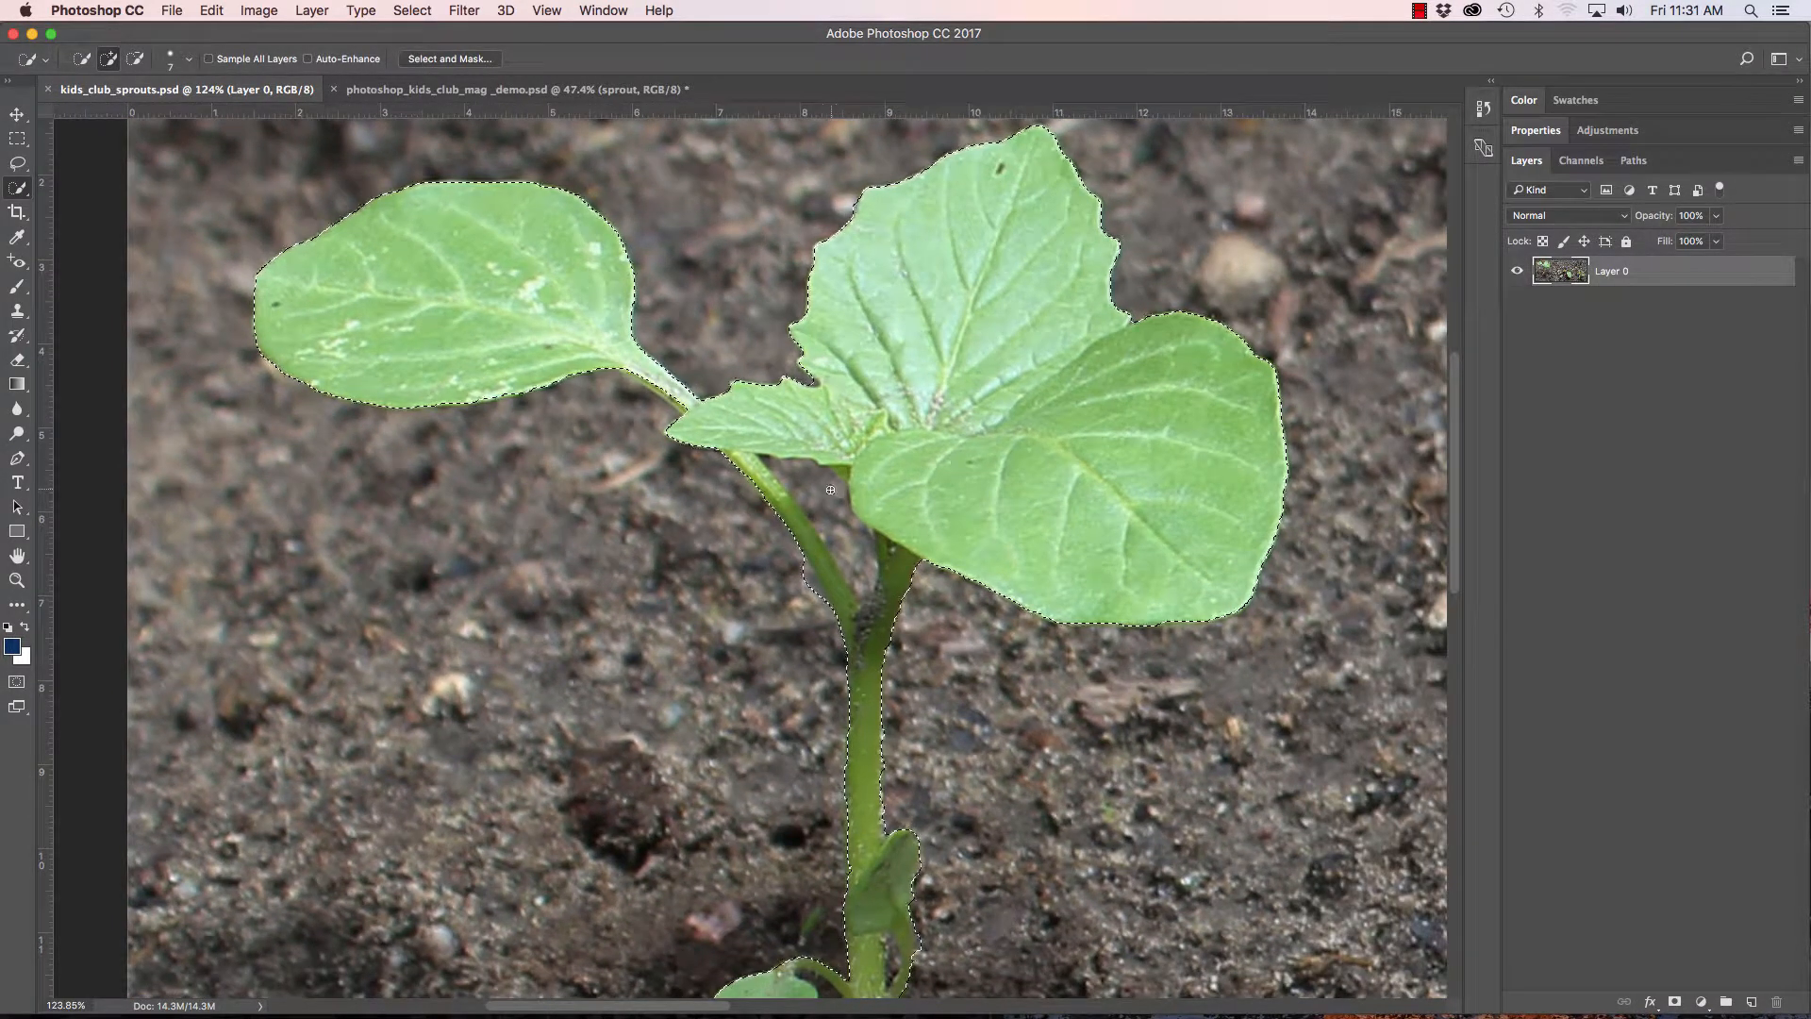
pyautogui.press('alt')
pyautogui.scroll(-6, 864, 572)
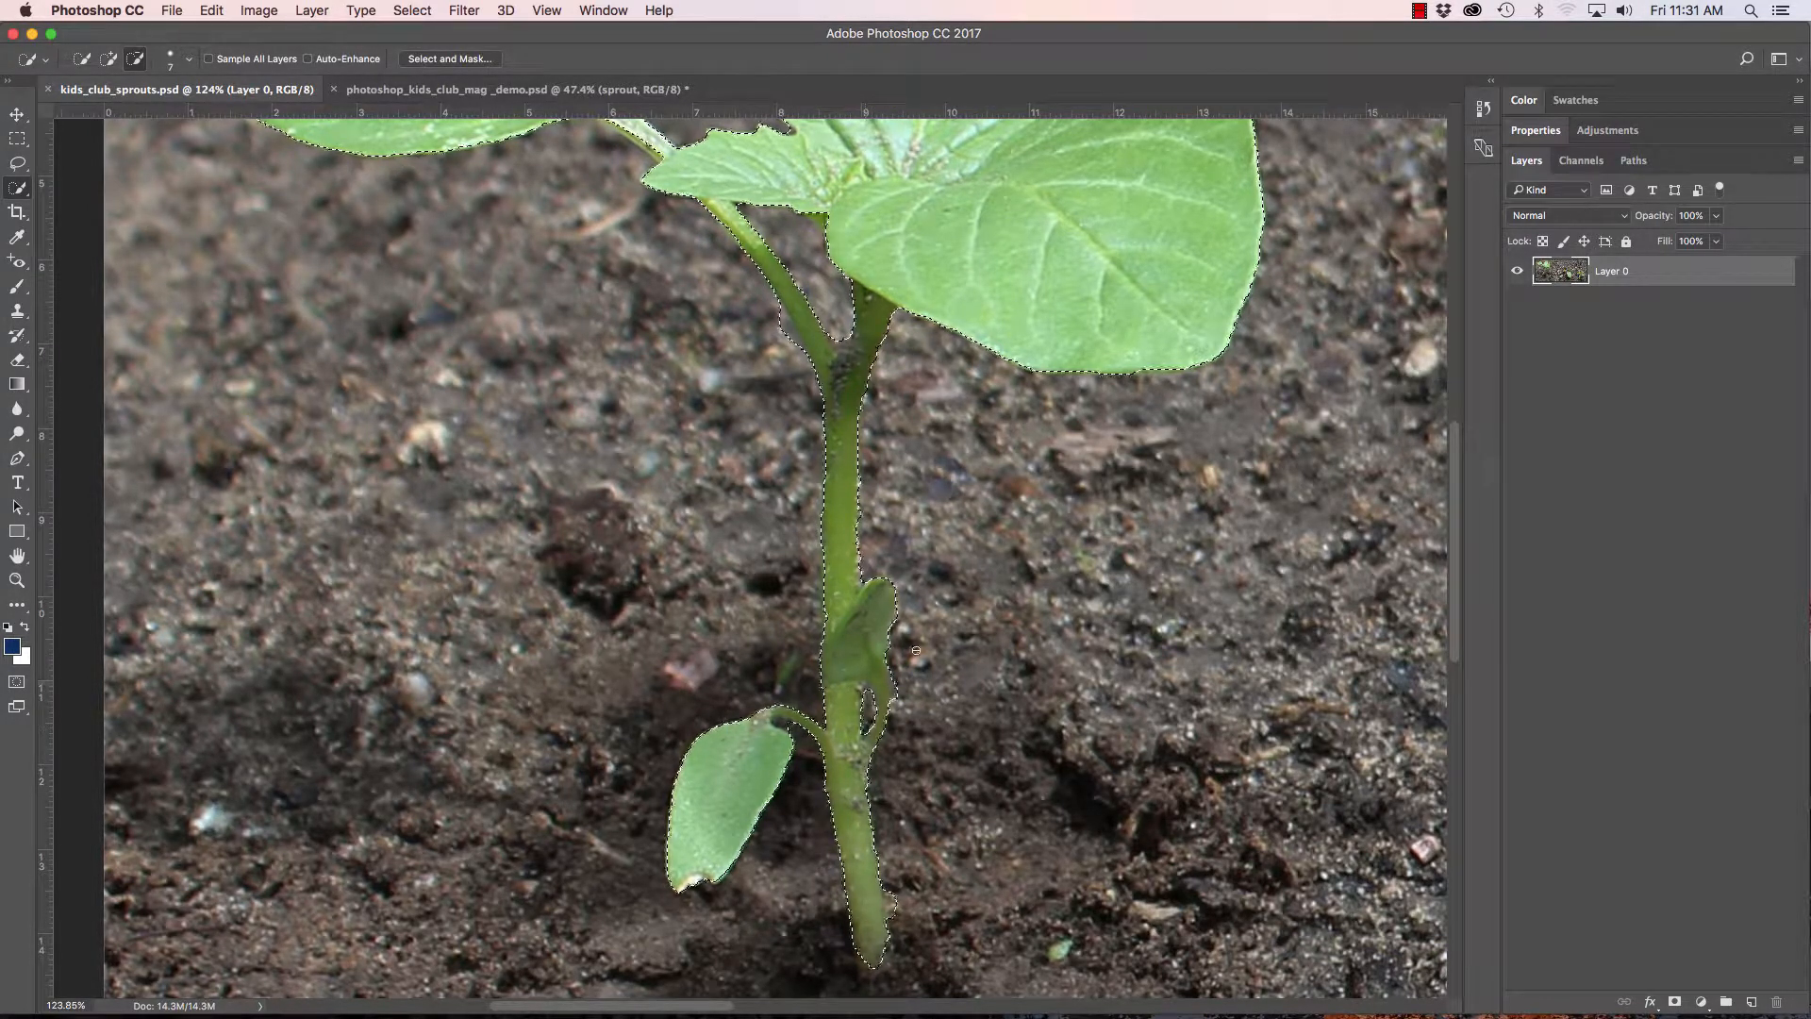
pyautogui.moveTo(852, 477); pyautogui.dragTo(976, 744)
pyautogui.moveTo(797, 520); pyautogui.dragTo(723, 586)
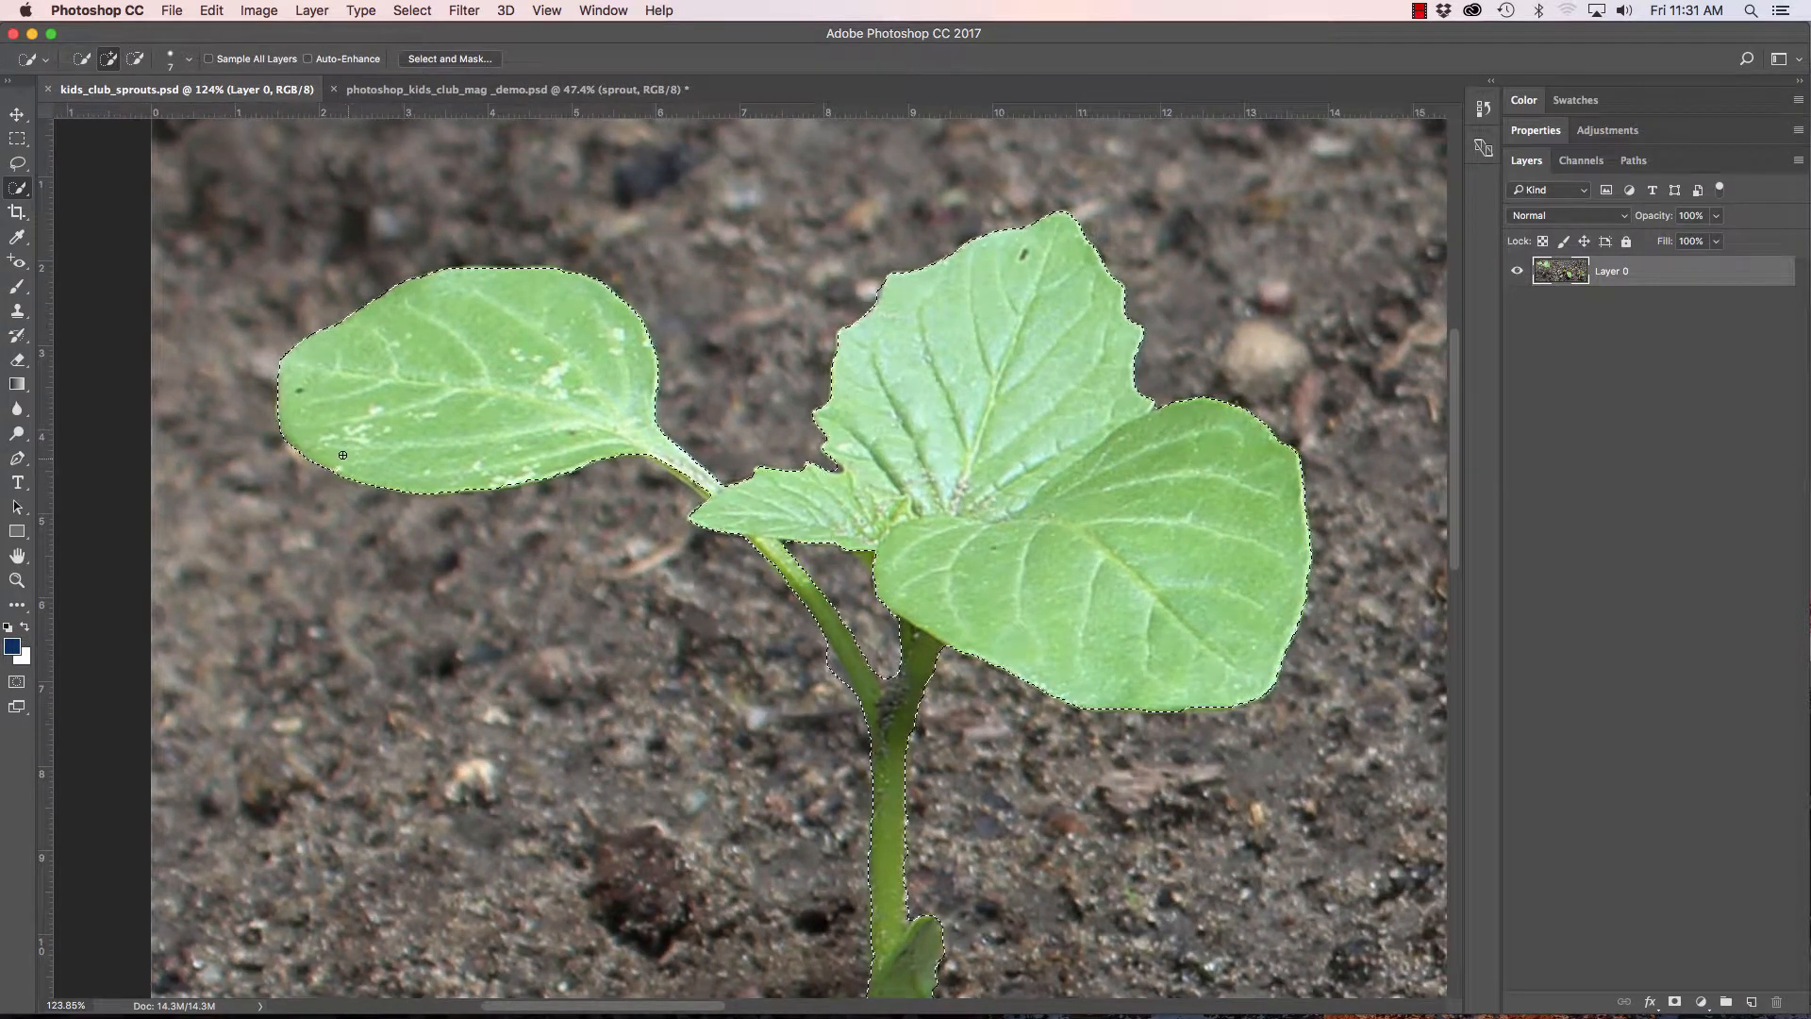
# Refine the selection along the lower and upper edges of the single outer leaf.
pyautogui.moveTo(311, 369); pyautogui.dragTo(404, 391)
pyautogui.moveTo(651, 506); pyautogui.dragTo(578, 428)
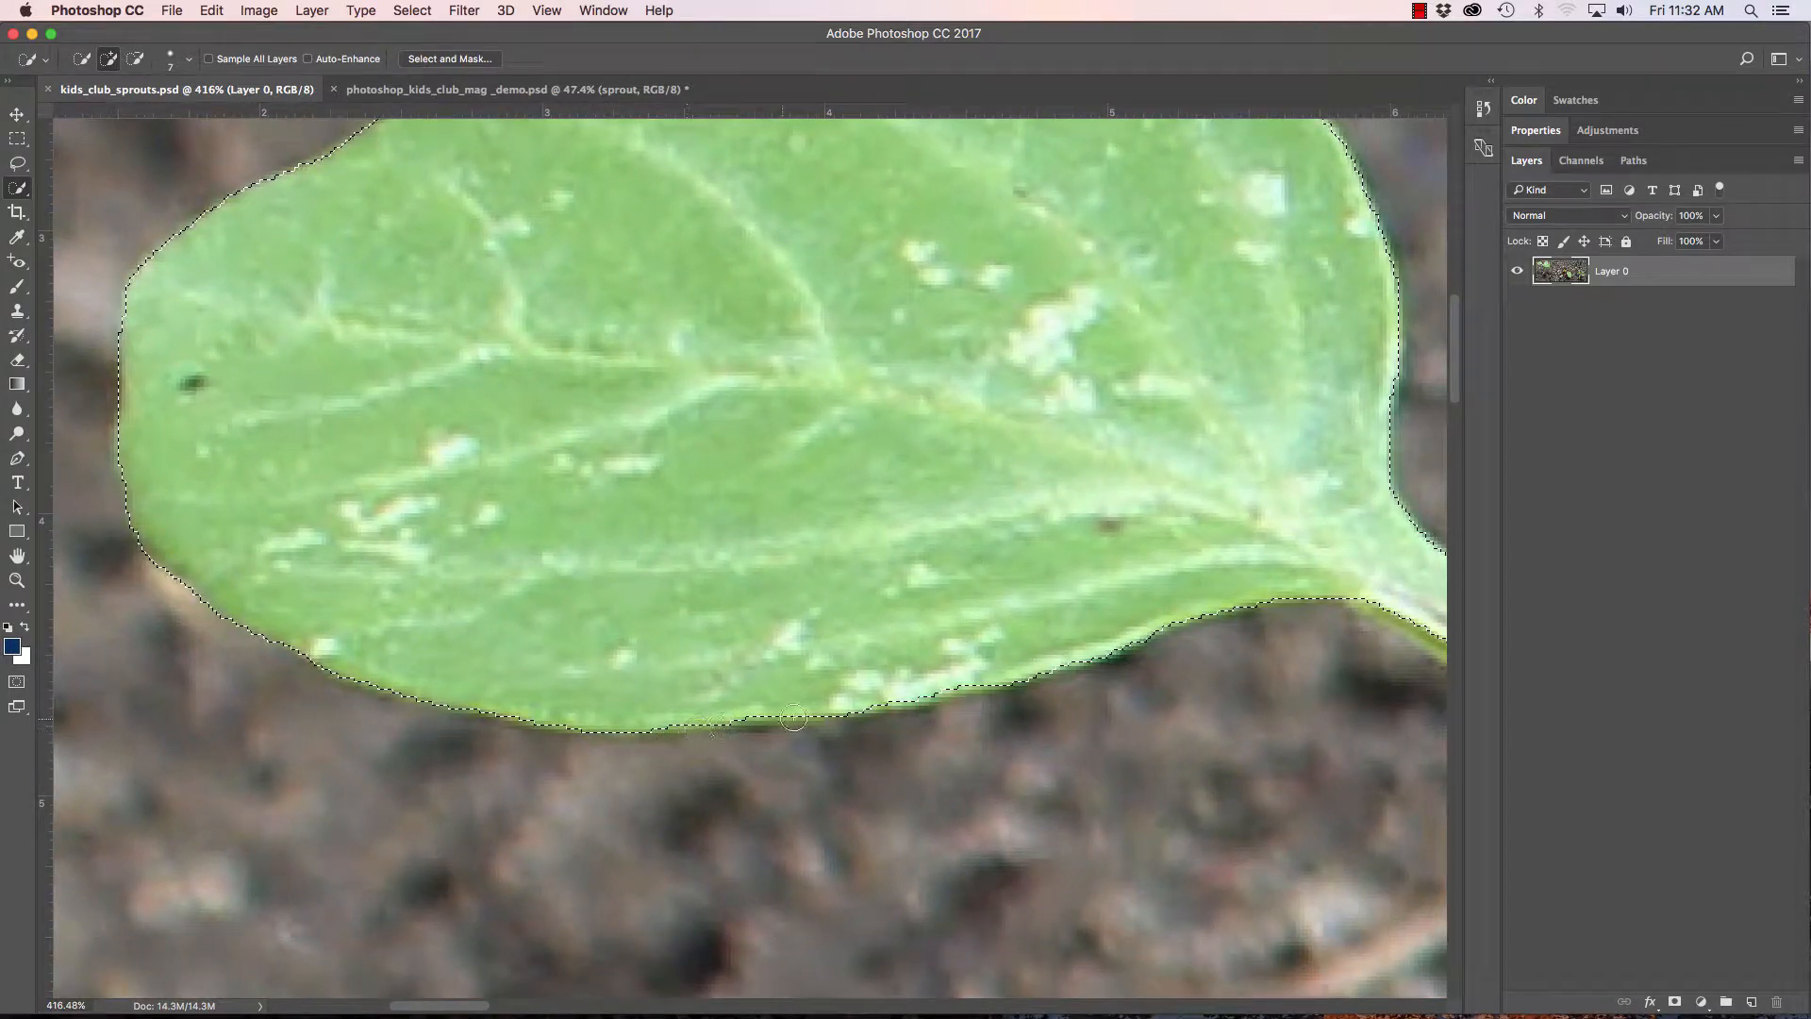
pyautogui.moveTo(805, 724)
pyautogui.mouseDown()
pyautogui.moveTo(829, 728)
pyautogui.moveTo(803, 719)
pyautogui.mouseUp()
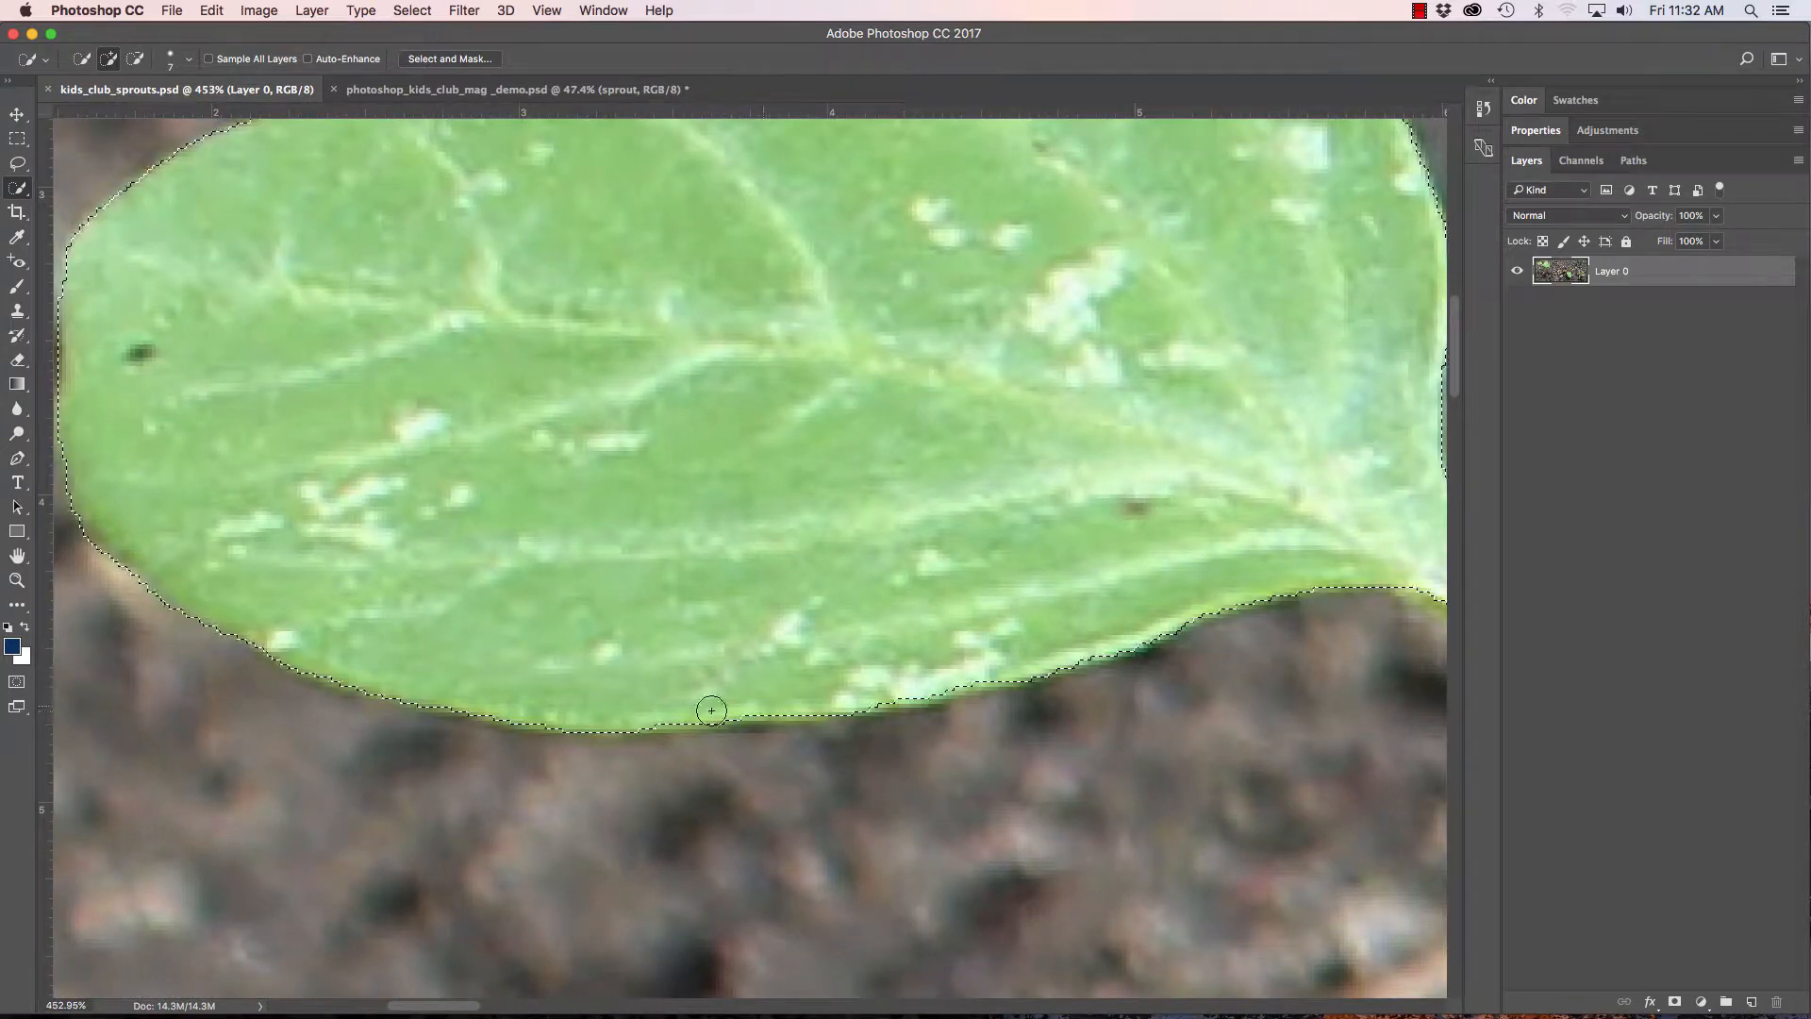
pyautogui.moveTo(654, 710); pyautogui.dragTo(695, 711)
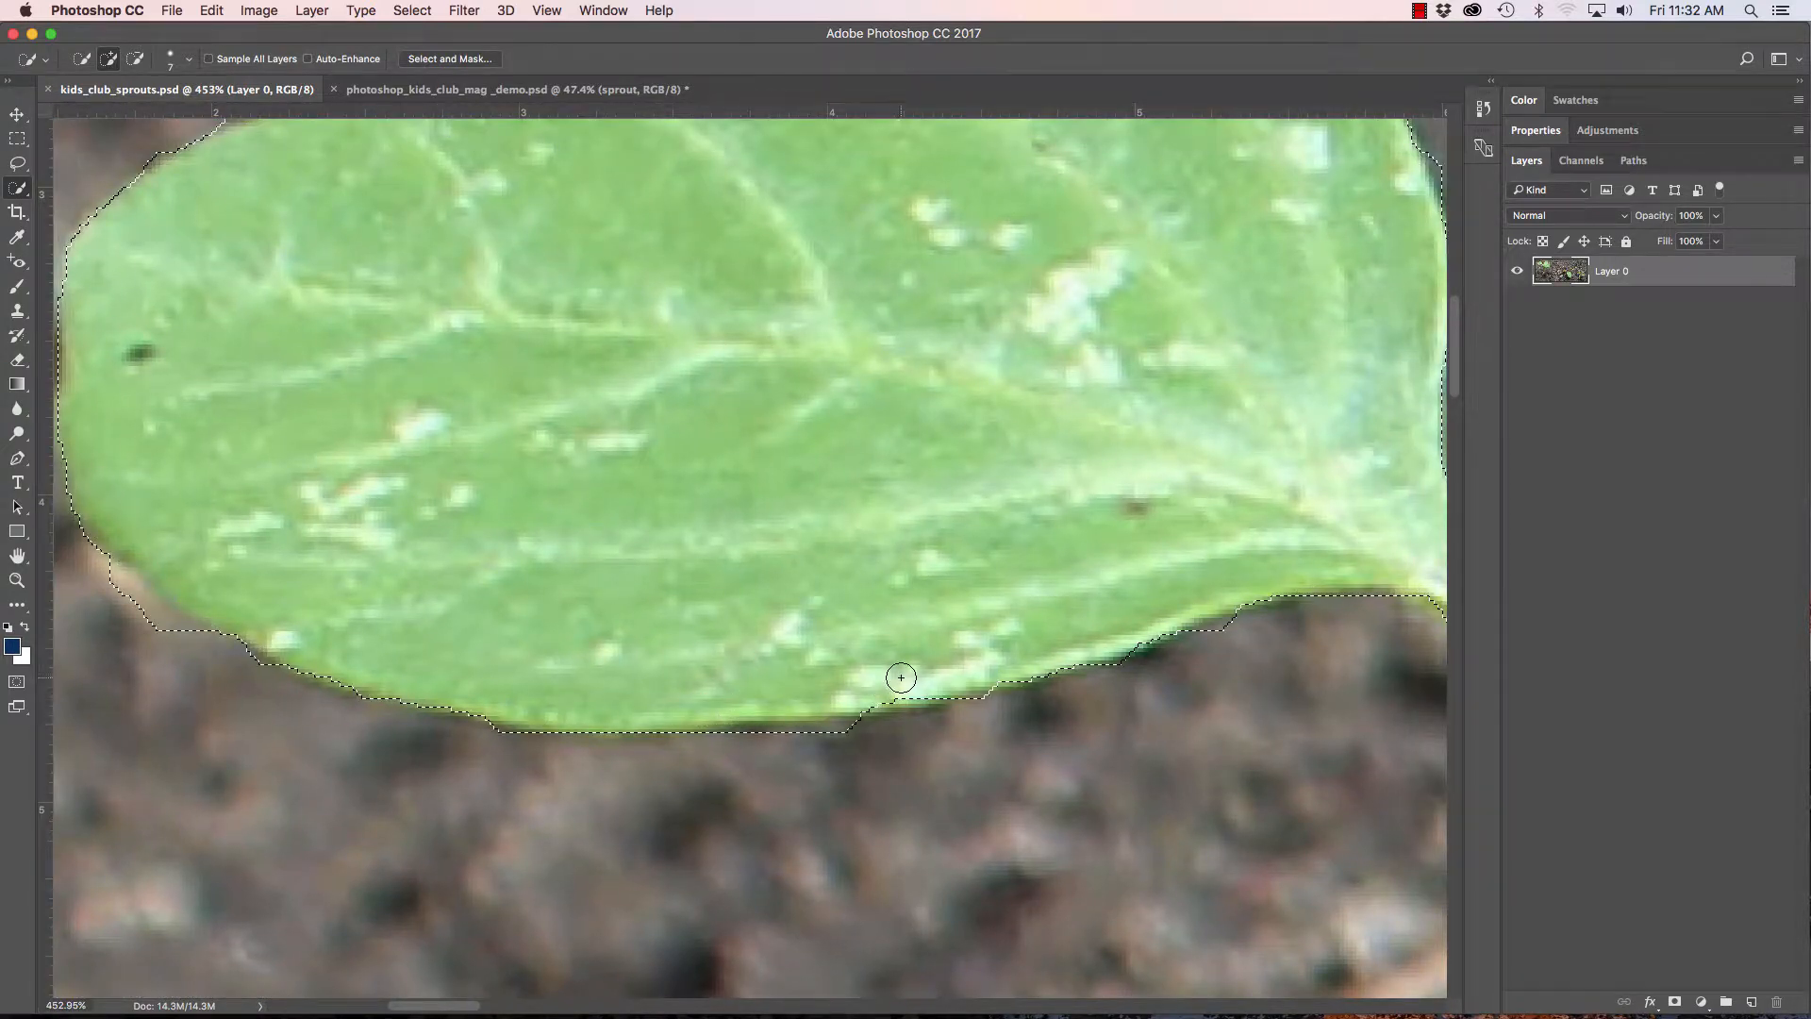
pyautogui.click(1007, 667)
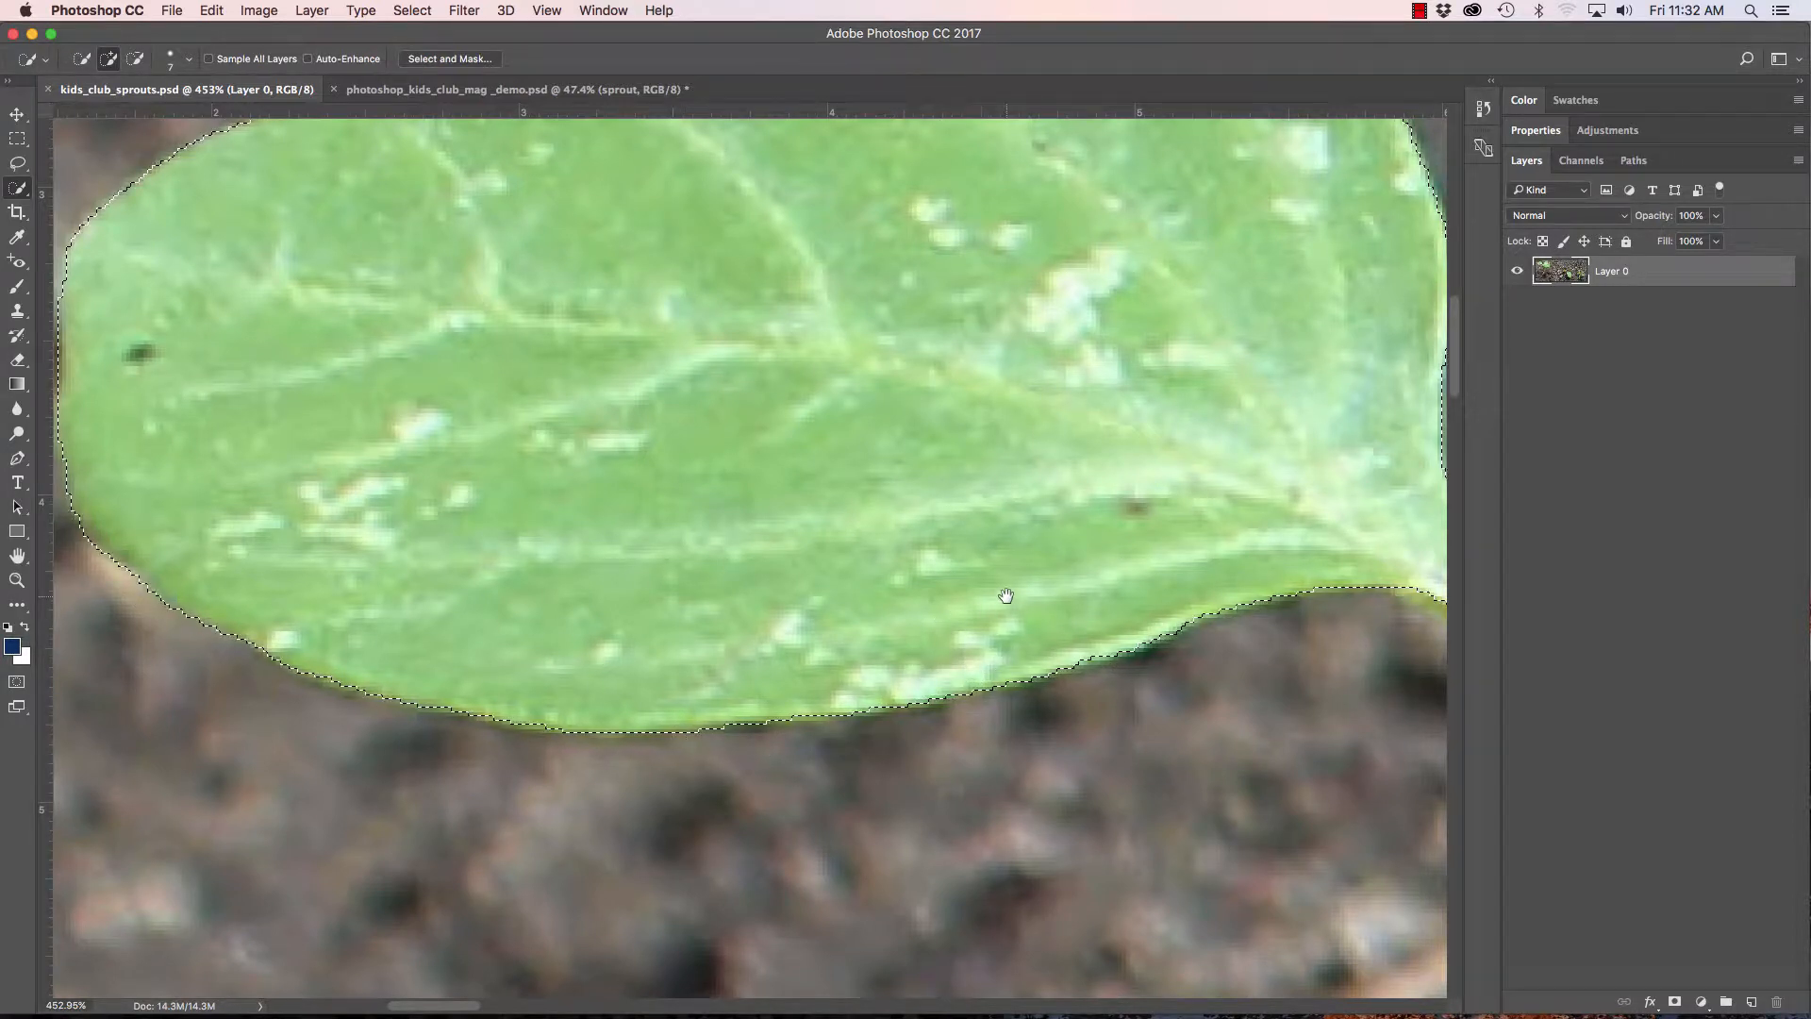
pyautogui.moveTo(1002, 598); pyautogui.dragTo(804, 732)
pyautogui.moveTo(853, 656); pyautogui.dragTo(820, 835)
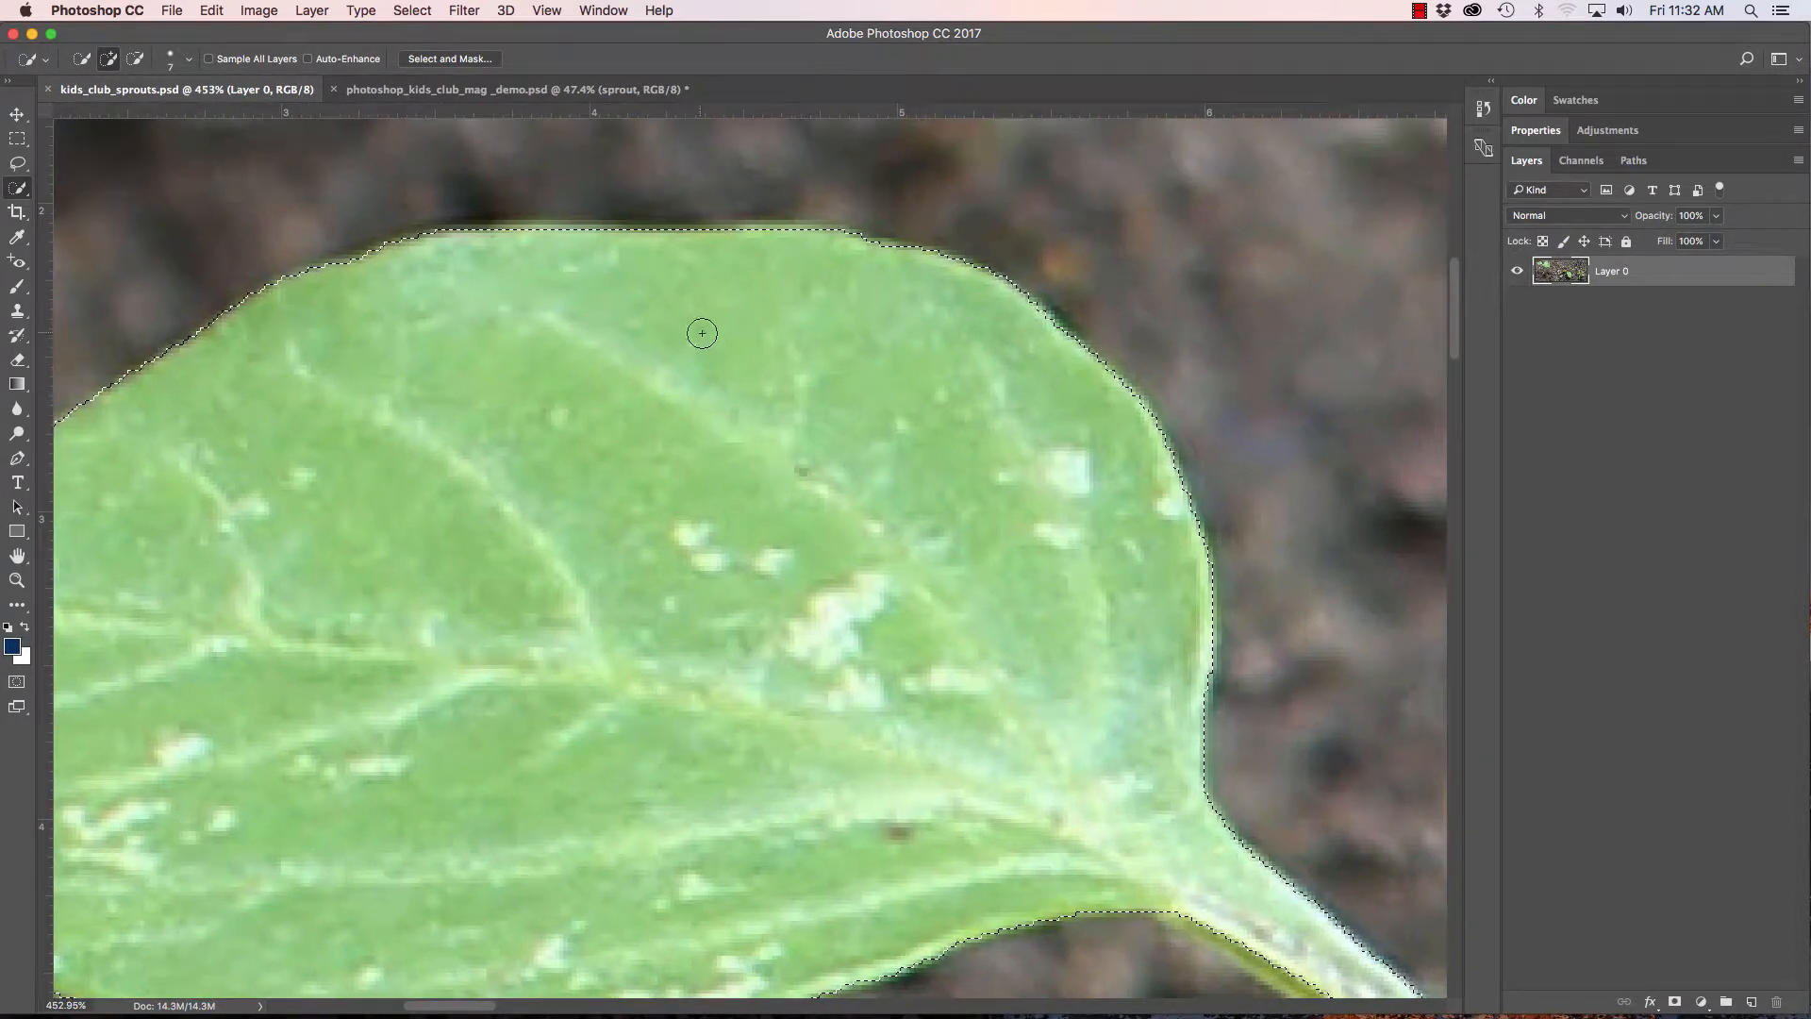
pyautogui.moveTo(452, 244); pyautogui.dragTo(781, 243)
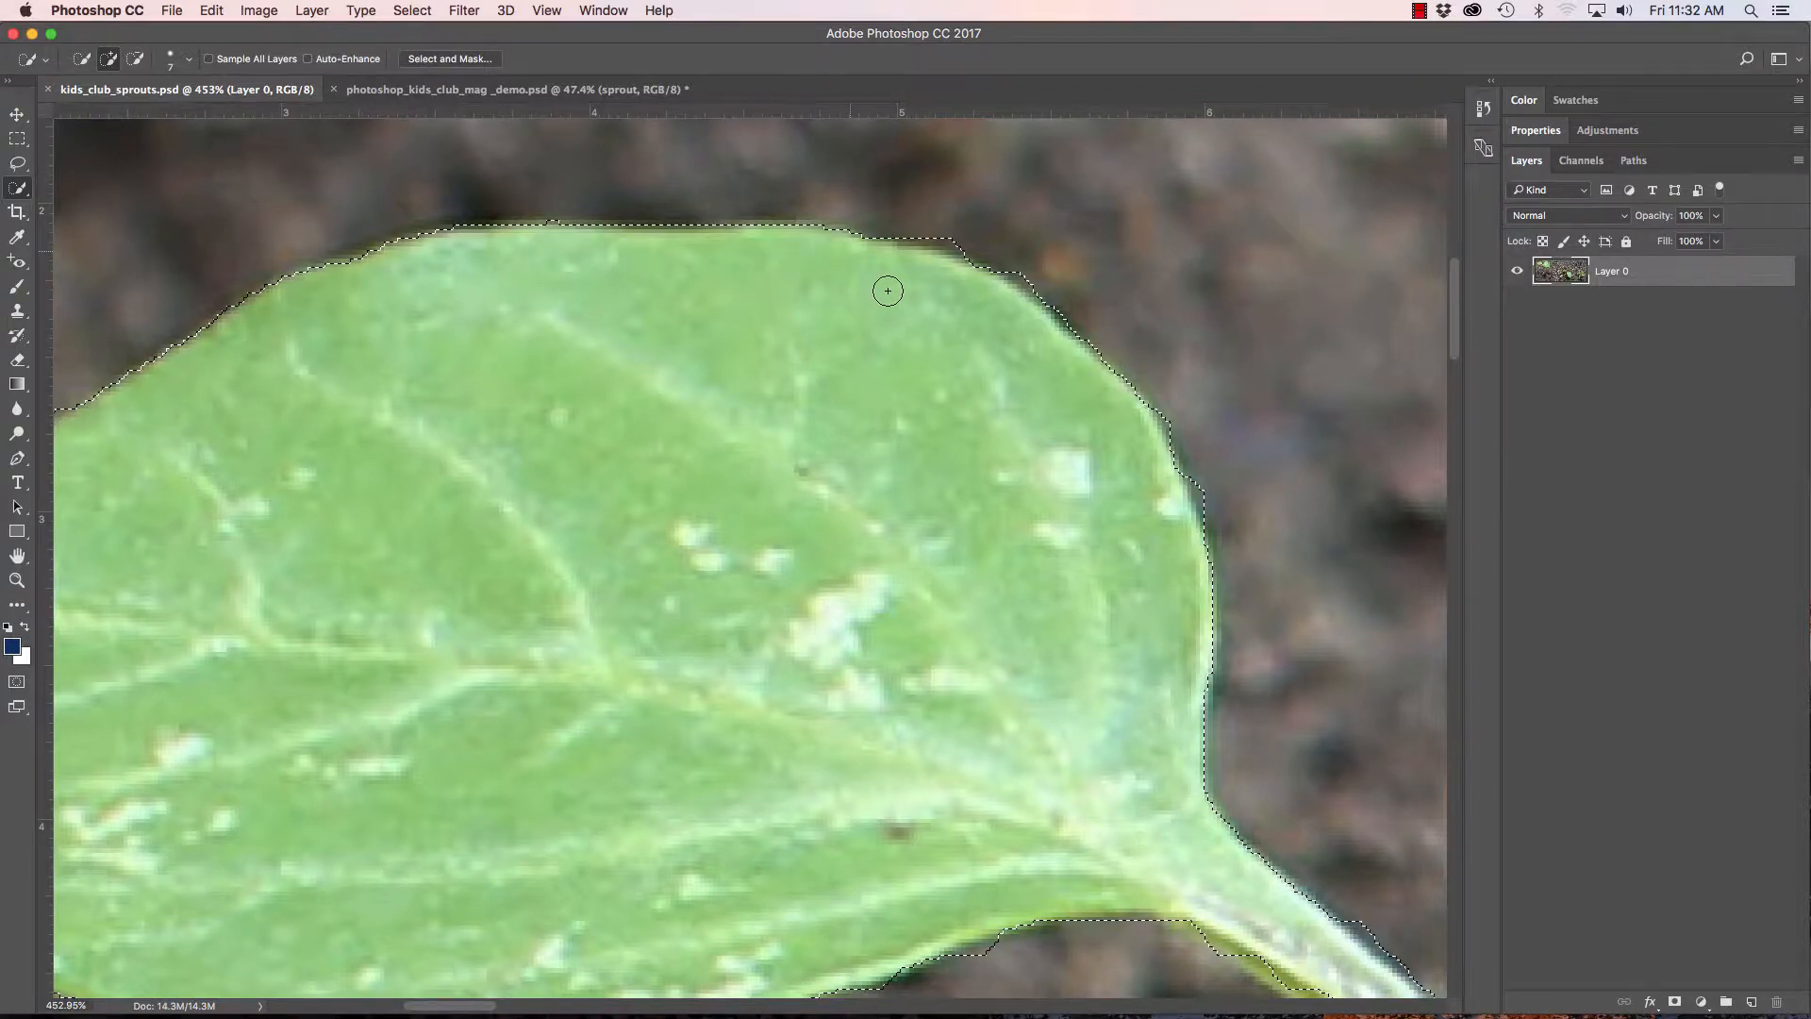
# Subtract the strip of soil beneath the outer leaf's stalk from the selection.
pyautogui.moveTo(1071, 537); pyautogui.dragTo(783, 281)
pyautogui.moveTo(881, 512); pyautogui.dragTo(719, 319)
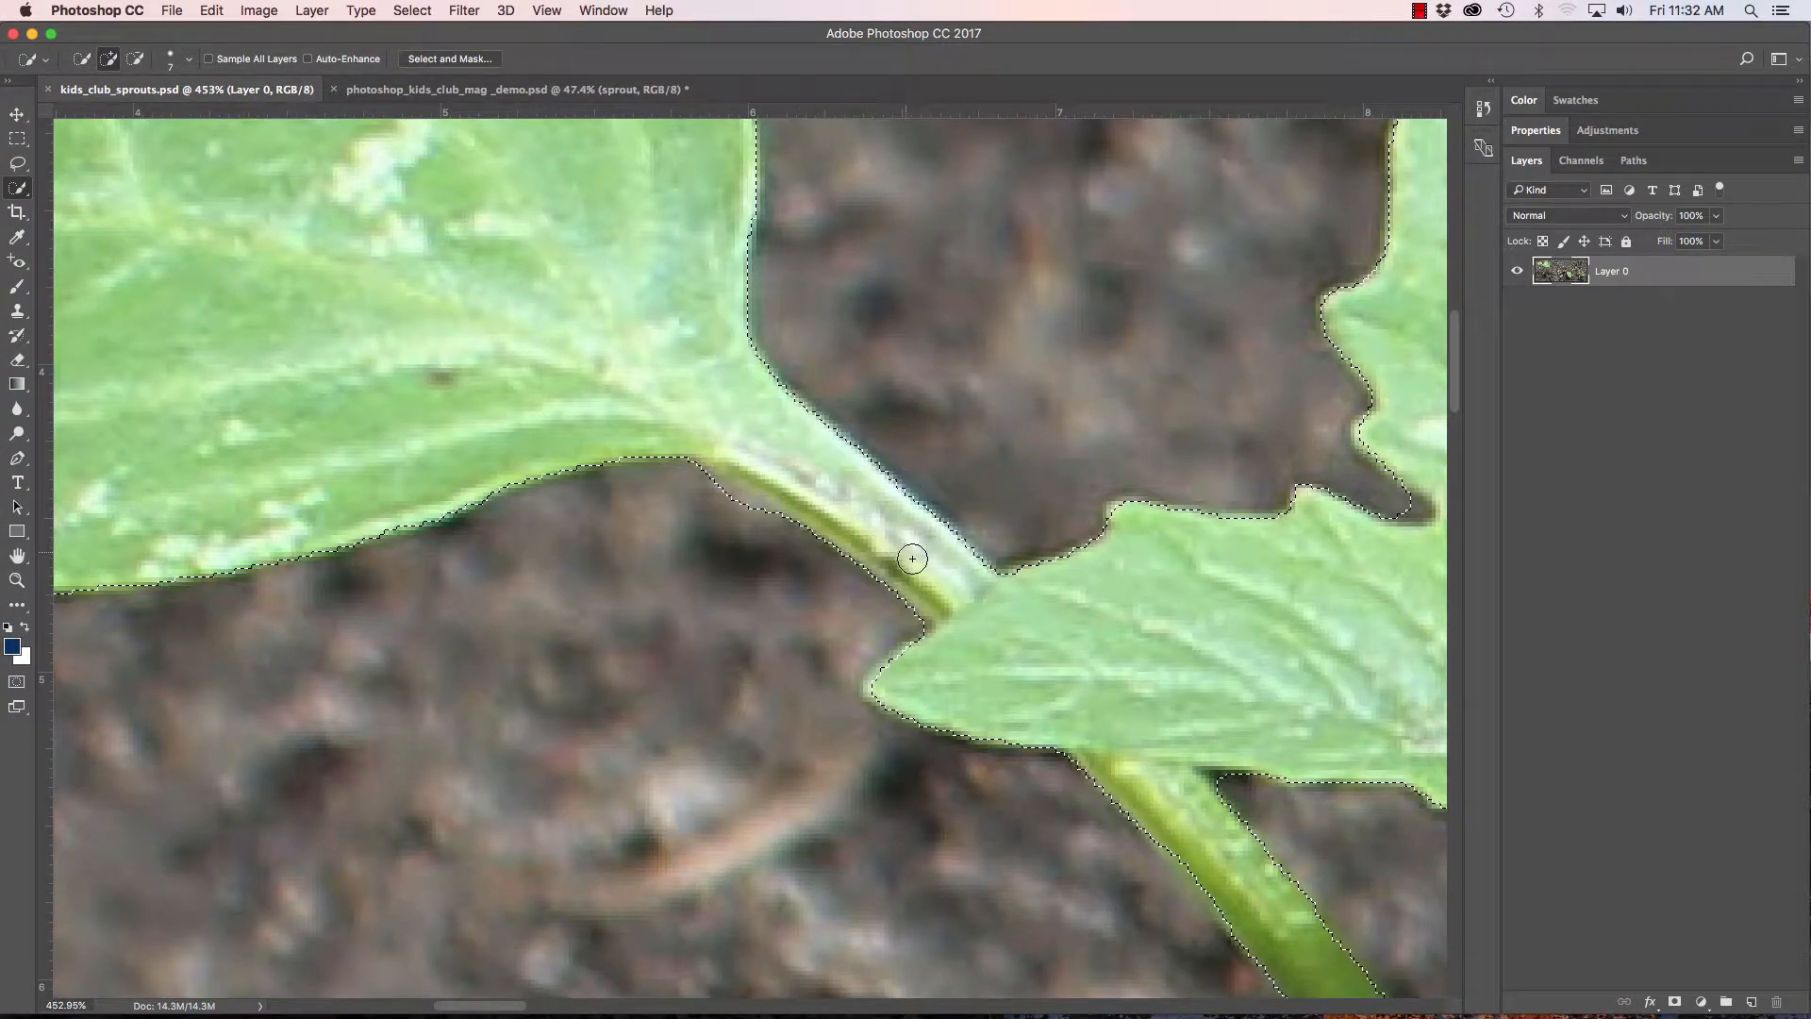
pyautogui.press('alt')
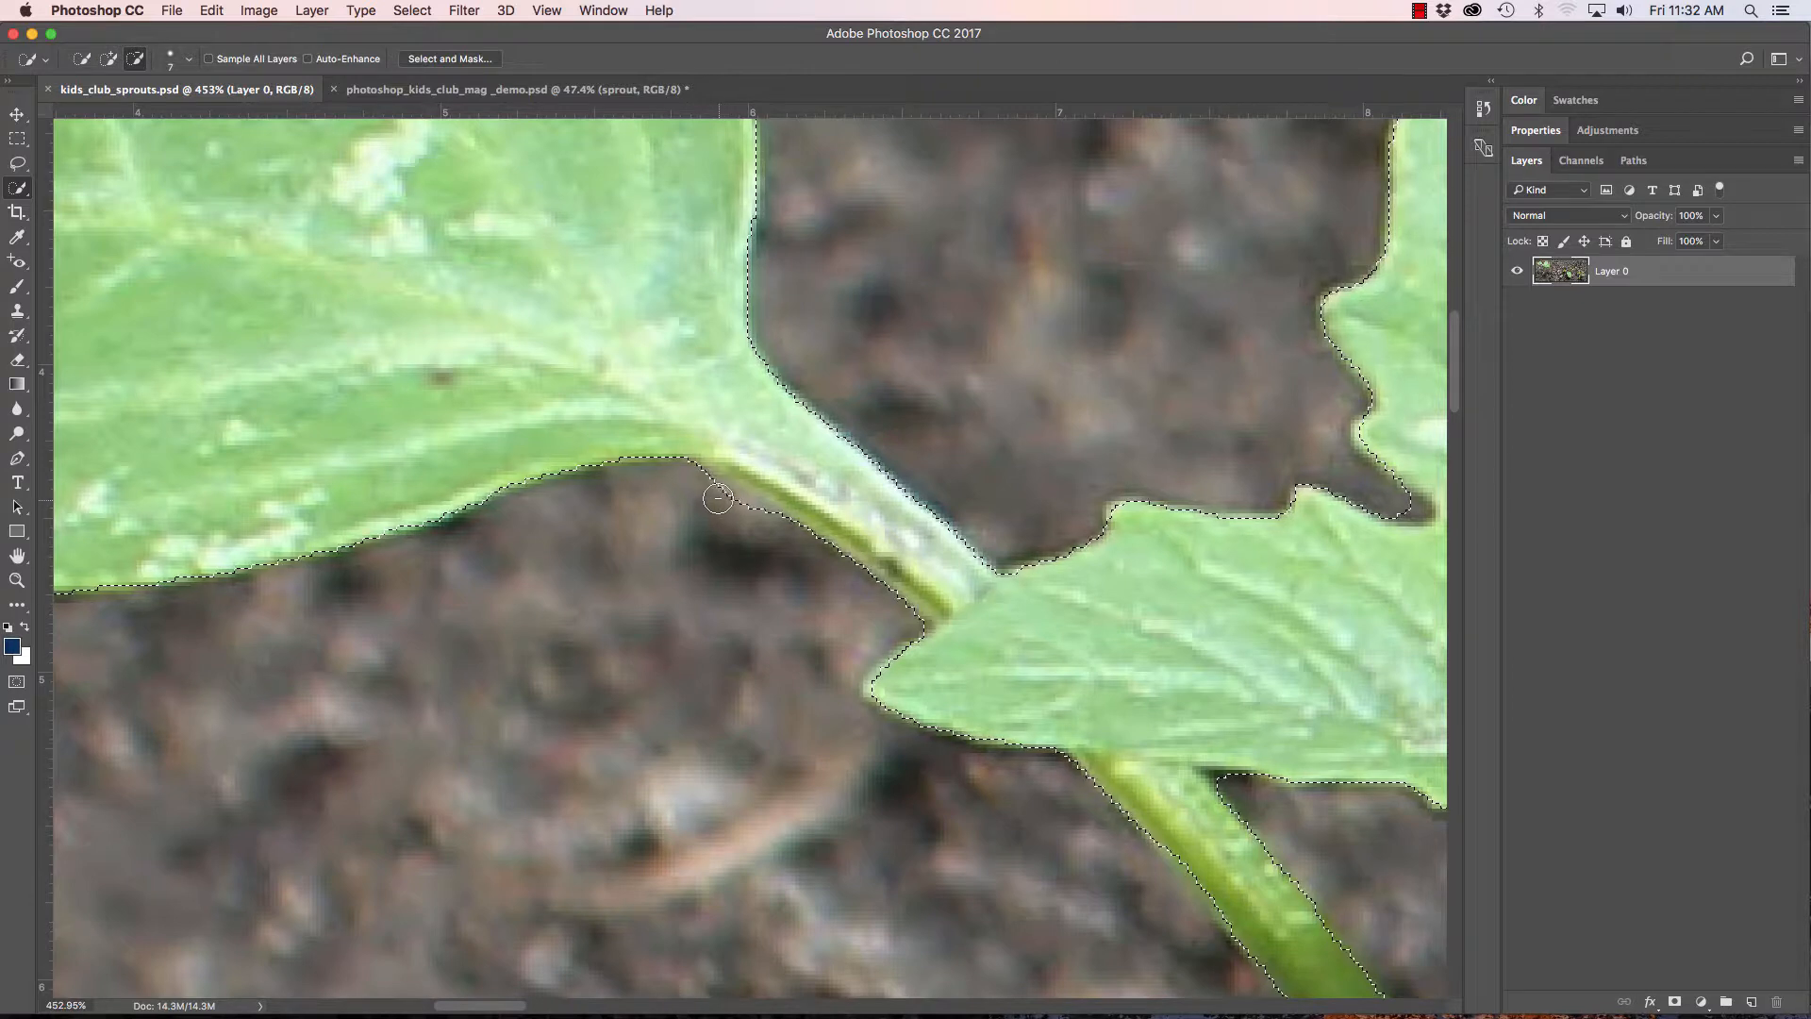
pyautogui.moveTo(718, 498); pyautogui.dragTo(772, 526)
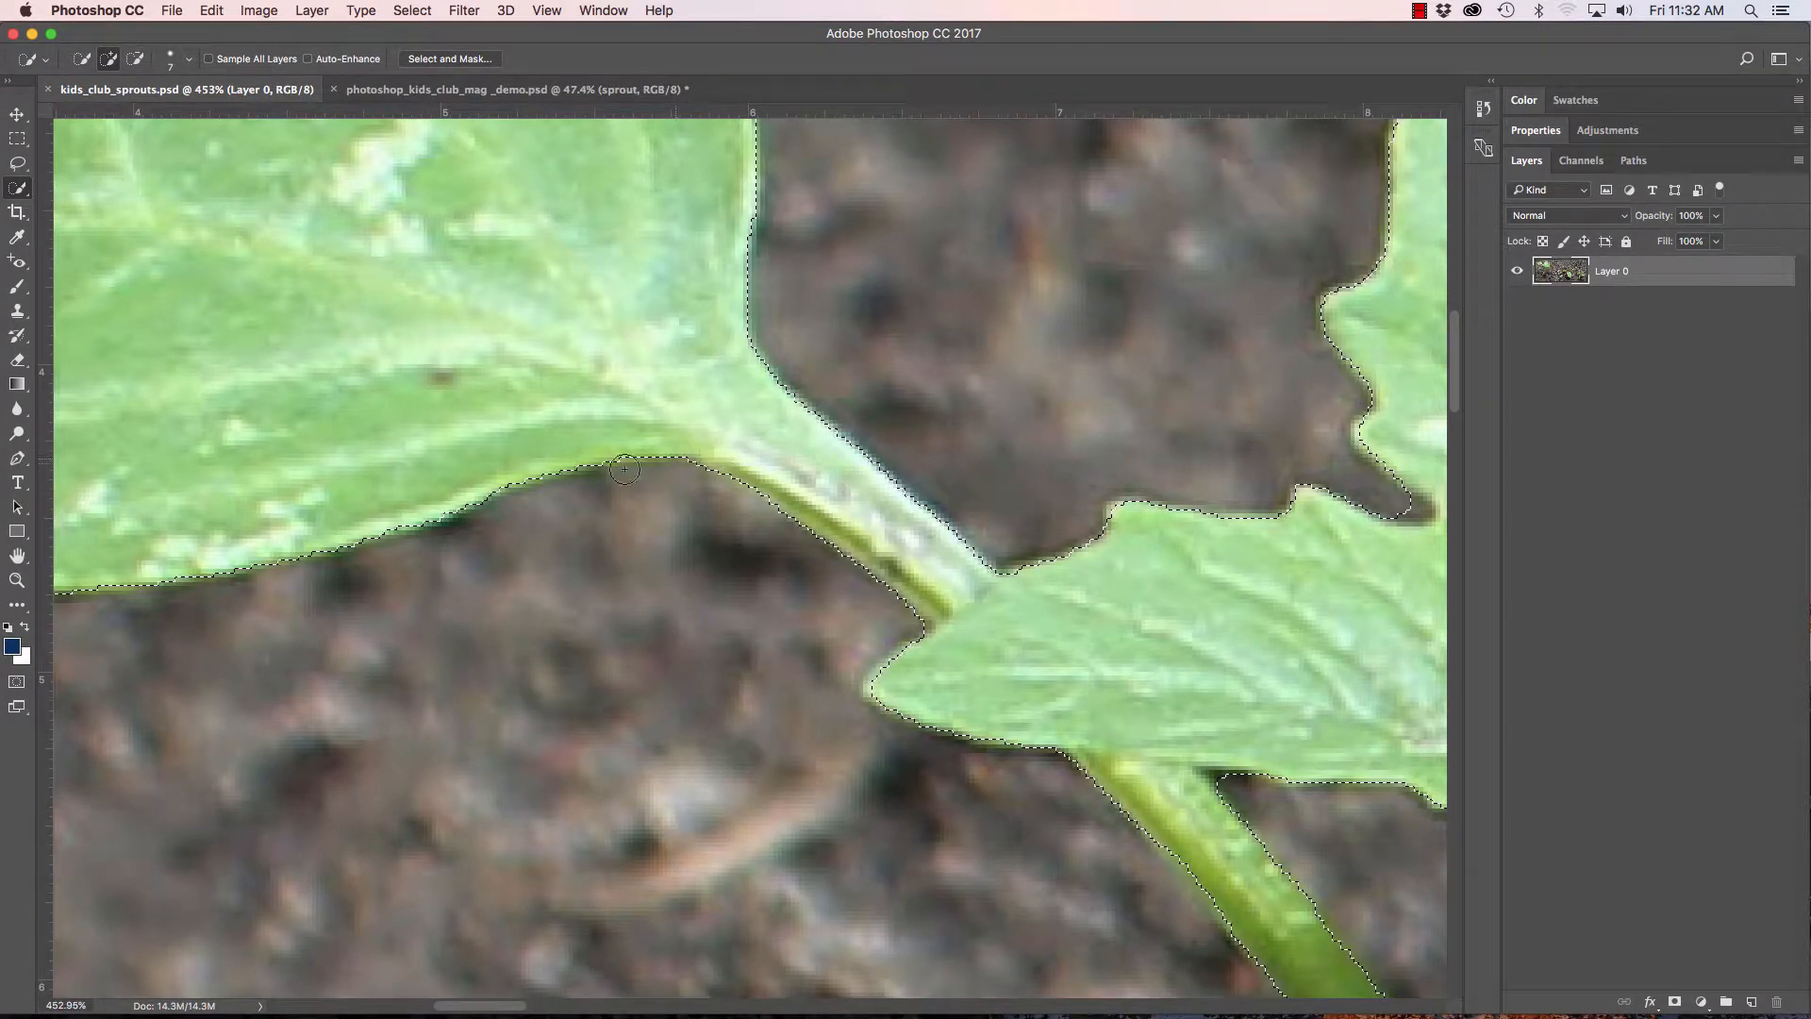
# Review the selection edges along the side branch and main stem, and deselect the sprout.
pyautogui.moveTo(1155, 686); pyautogui.dragTo(777, 458)
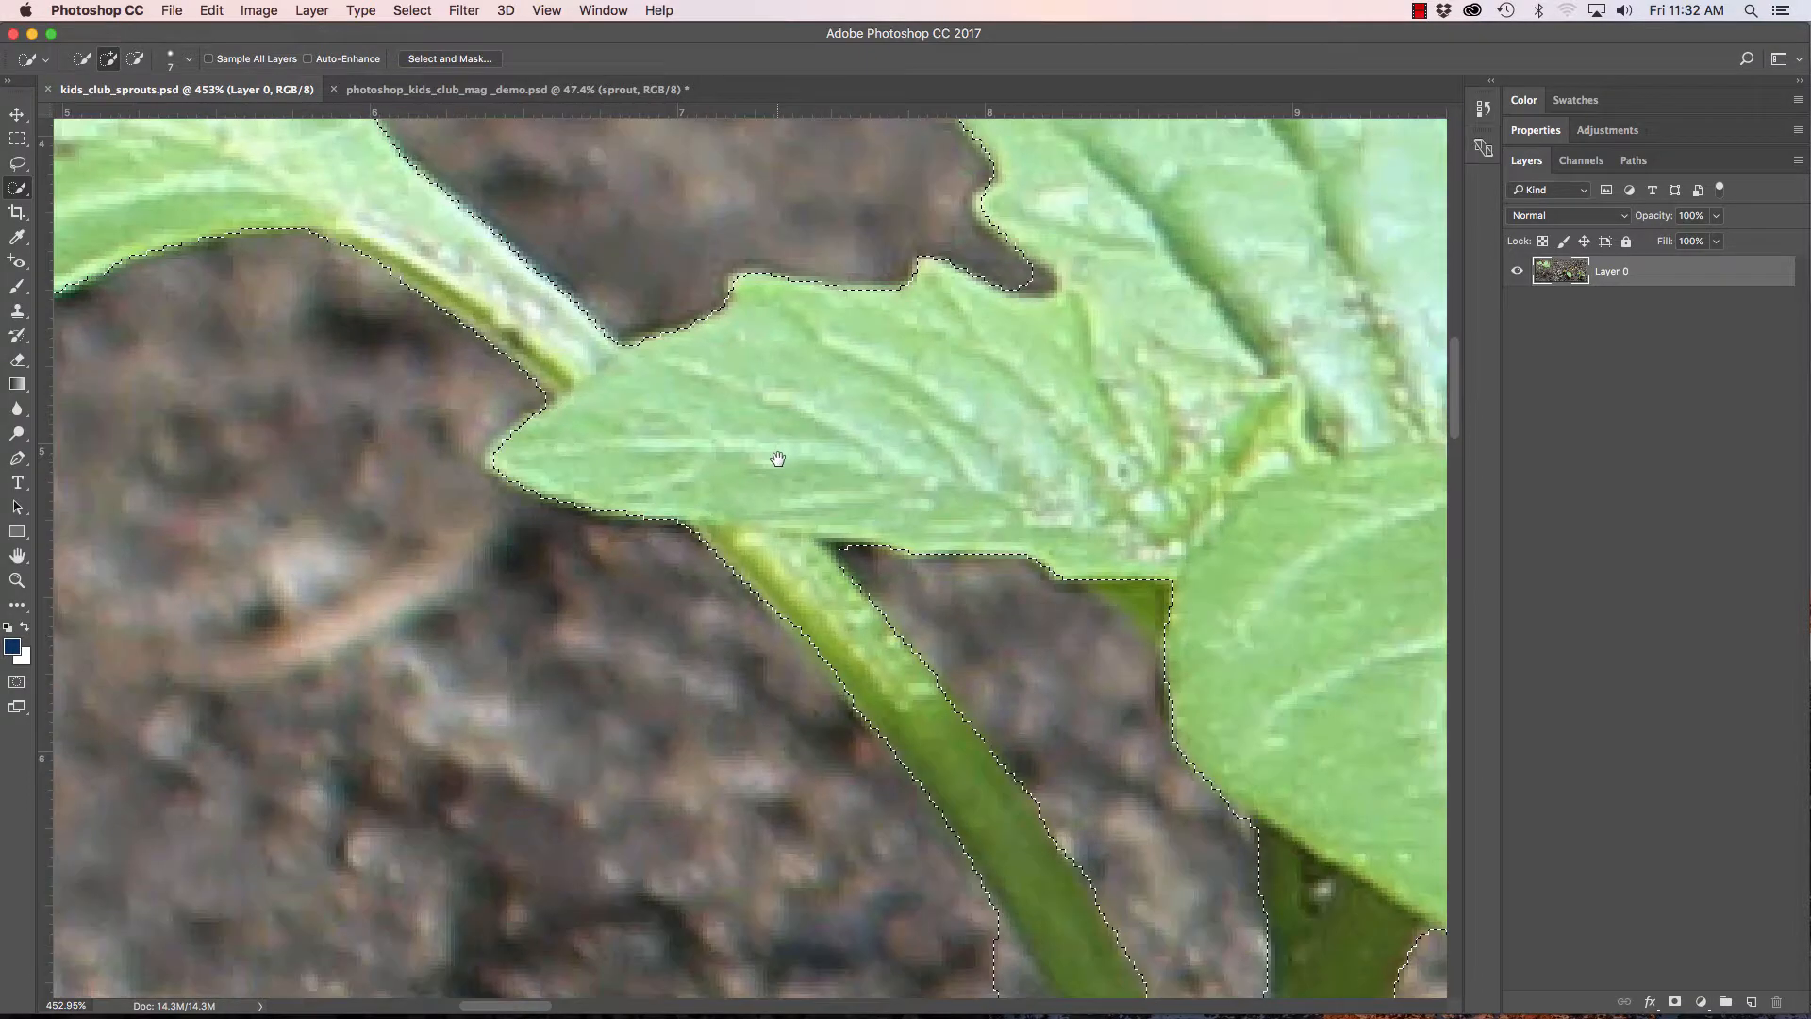
pyautogui.moveTo(813, 376); pyautogui.dragTo(554, 117)
pyautogui.moveTo(952, 796); pyautogui.dragTo(615, 464)
pyautogui.moveTo(760, 450)
pyautogui.mouseDown()
pyautogui.moveTo(733, 457)
pyautogui.moveTo(739, 431)
pyautogui.mouseUp()
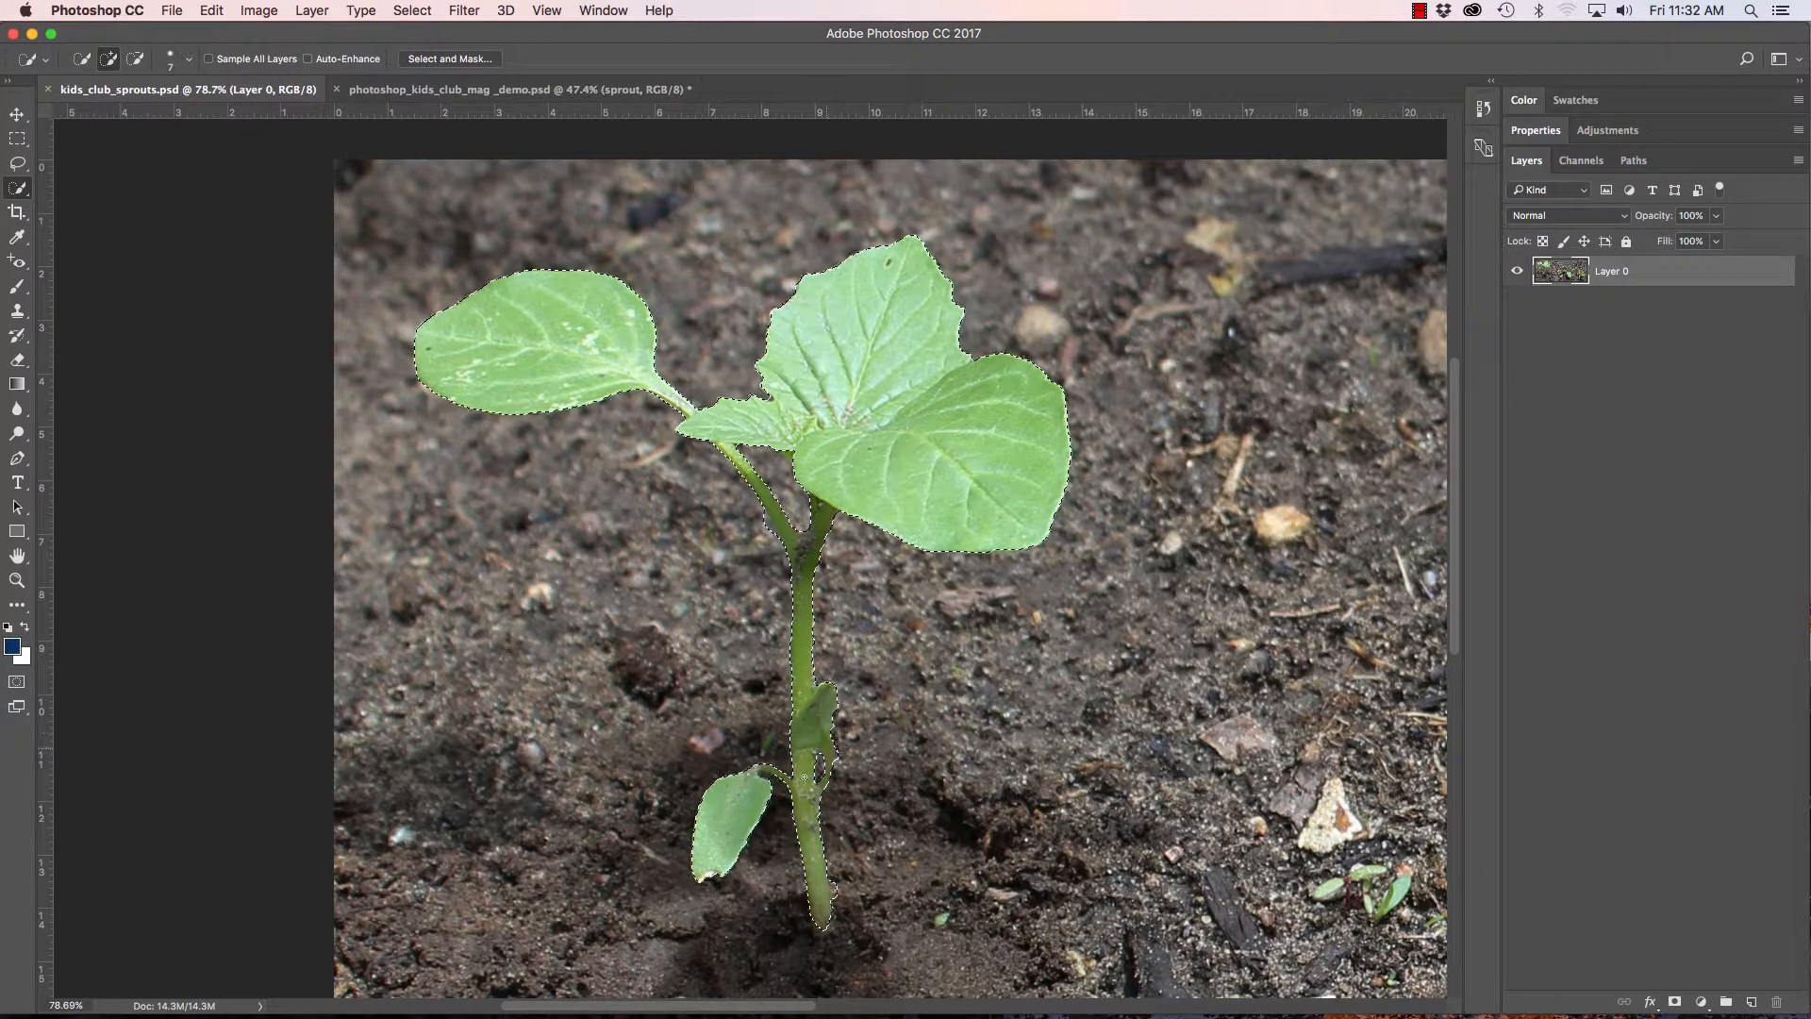
pyautogui.scroll(4, 763, 811)
pyautogui.scroll(-2, 773, 783)
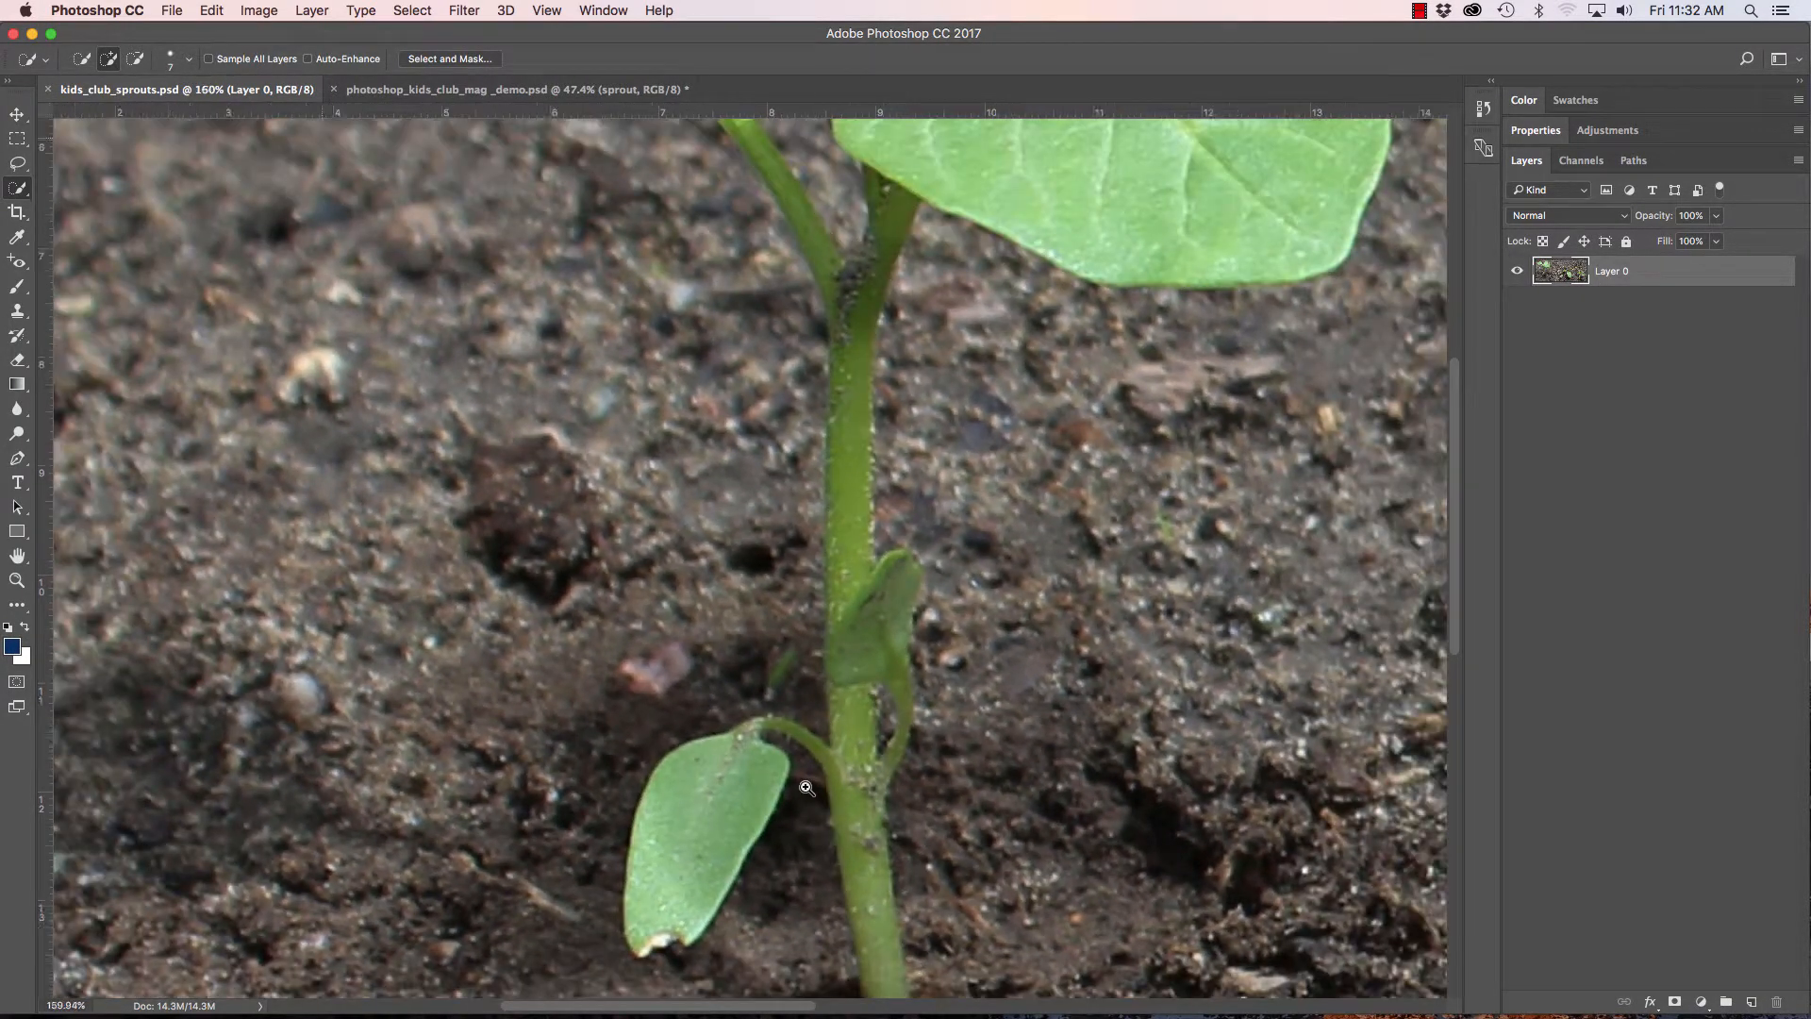
pyautogui.scroll(-3, 783, 760)
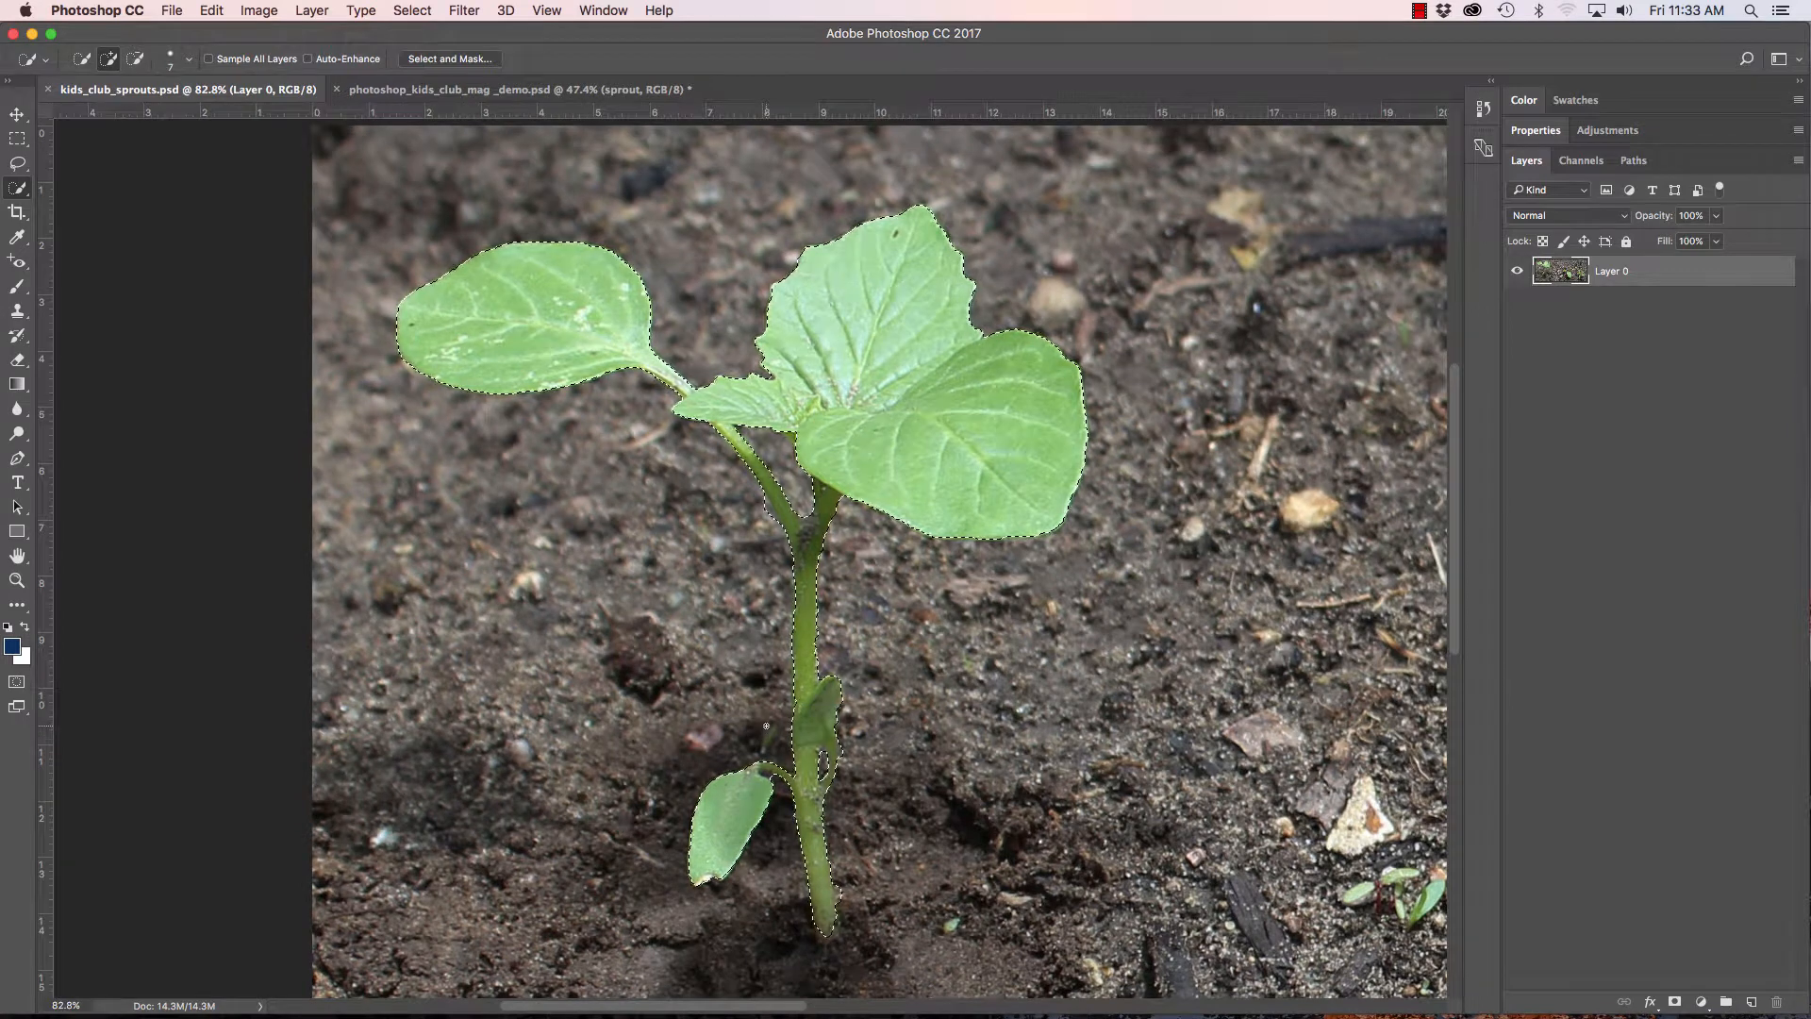
pyautogui.press('super+d')
# Compare the green, blue and red channels in isolation for sprout-to-soil contrast, and restore the RGB composite and the layers view.
pyautogui.click(1591, 165)
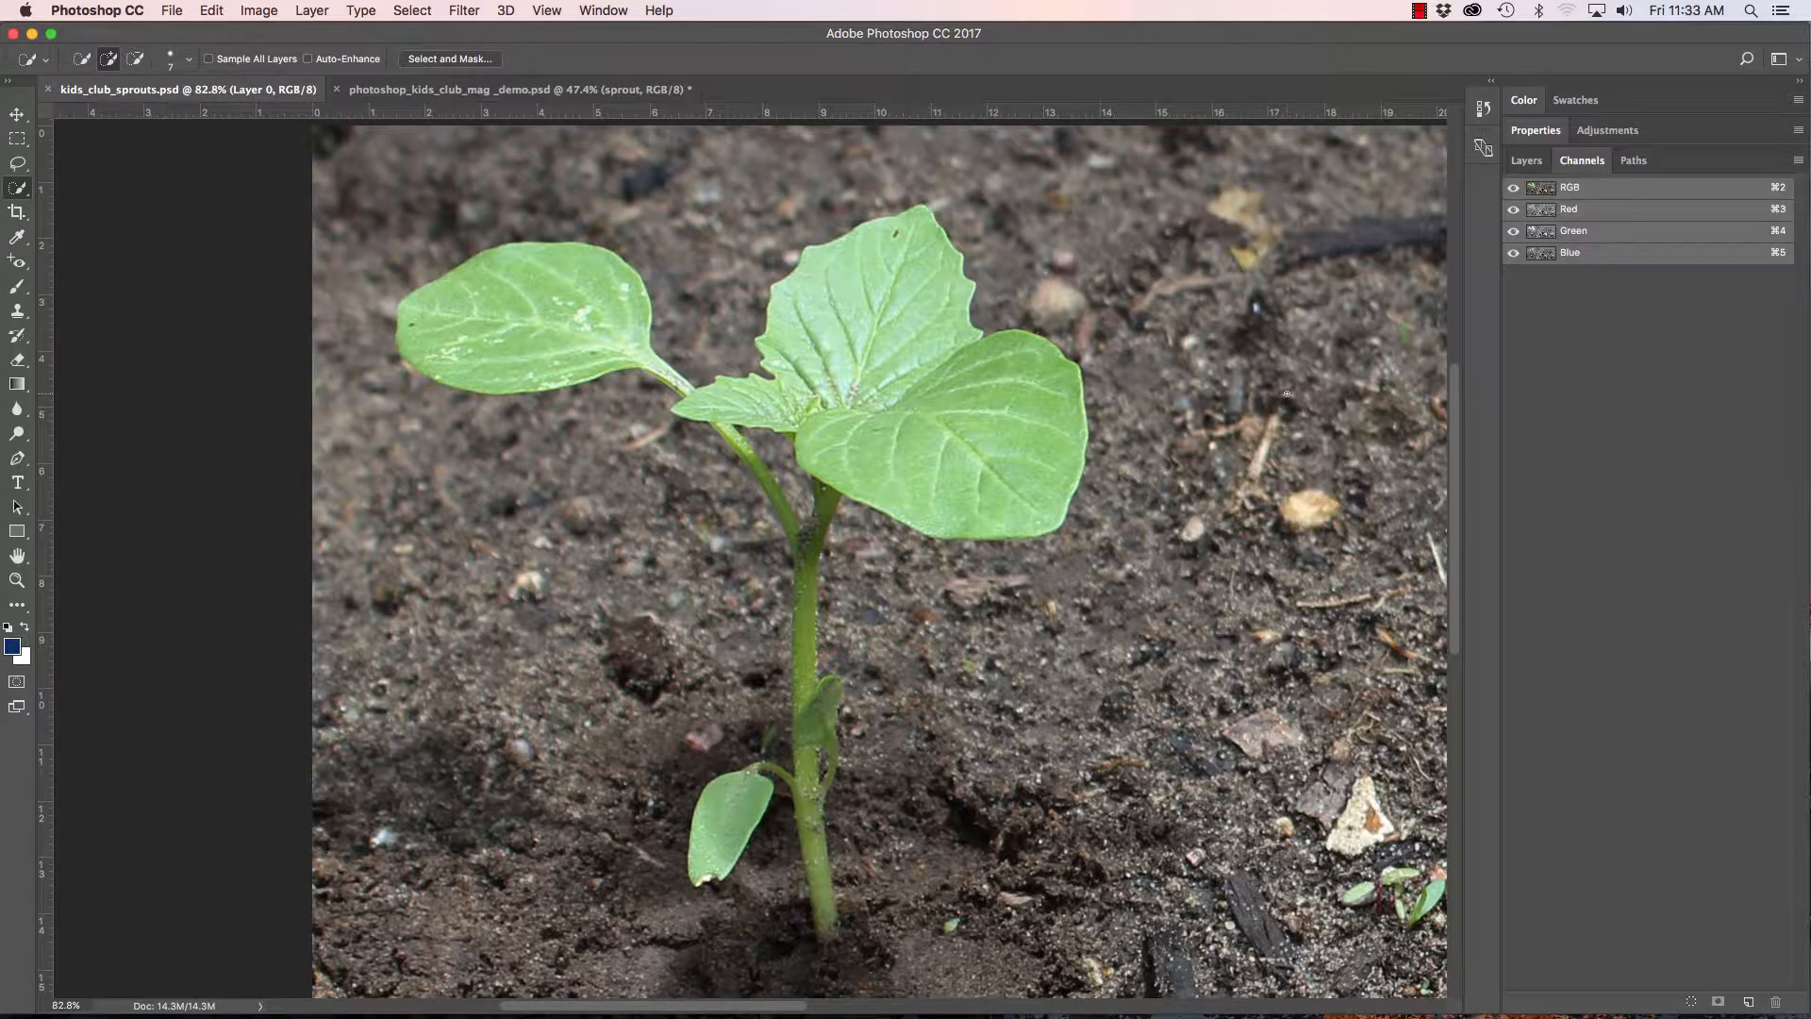
pyautogui.click(1513, 209)
pyautogui.click(1513, 251)
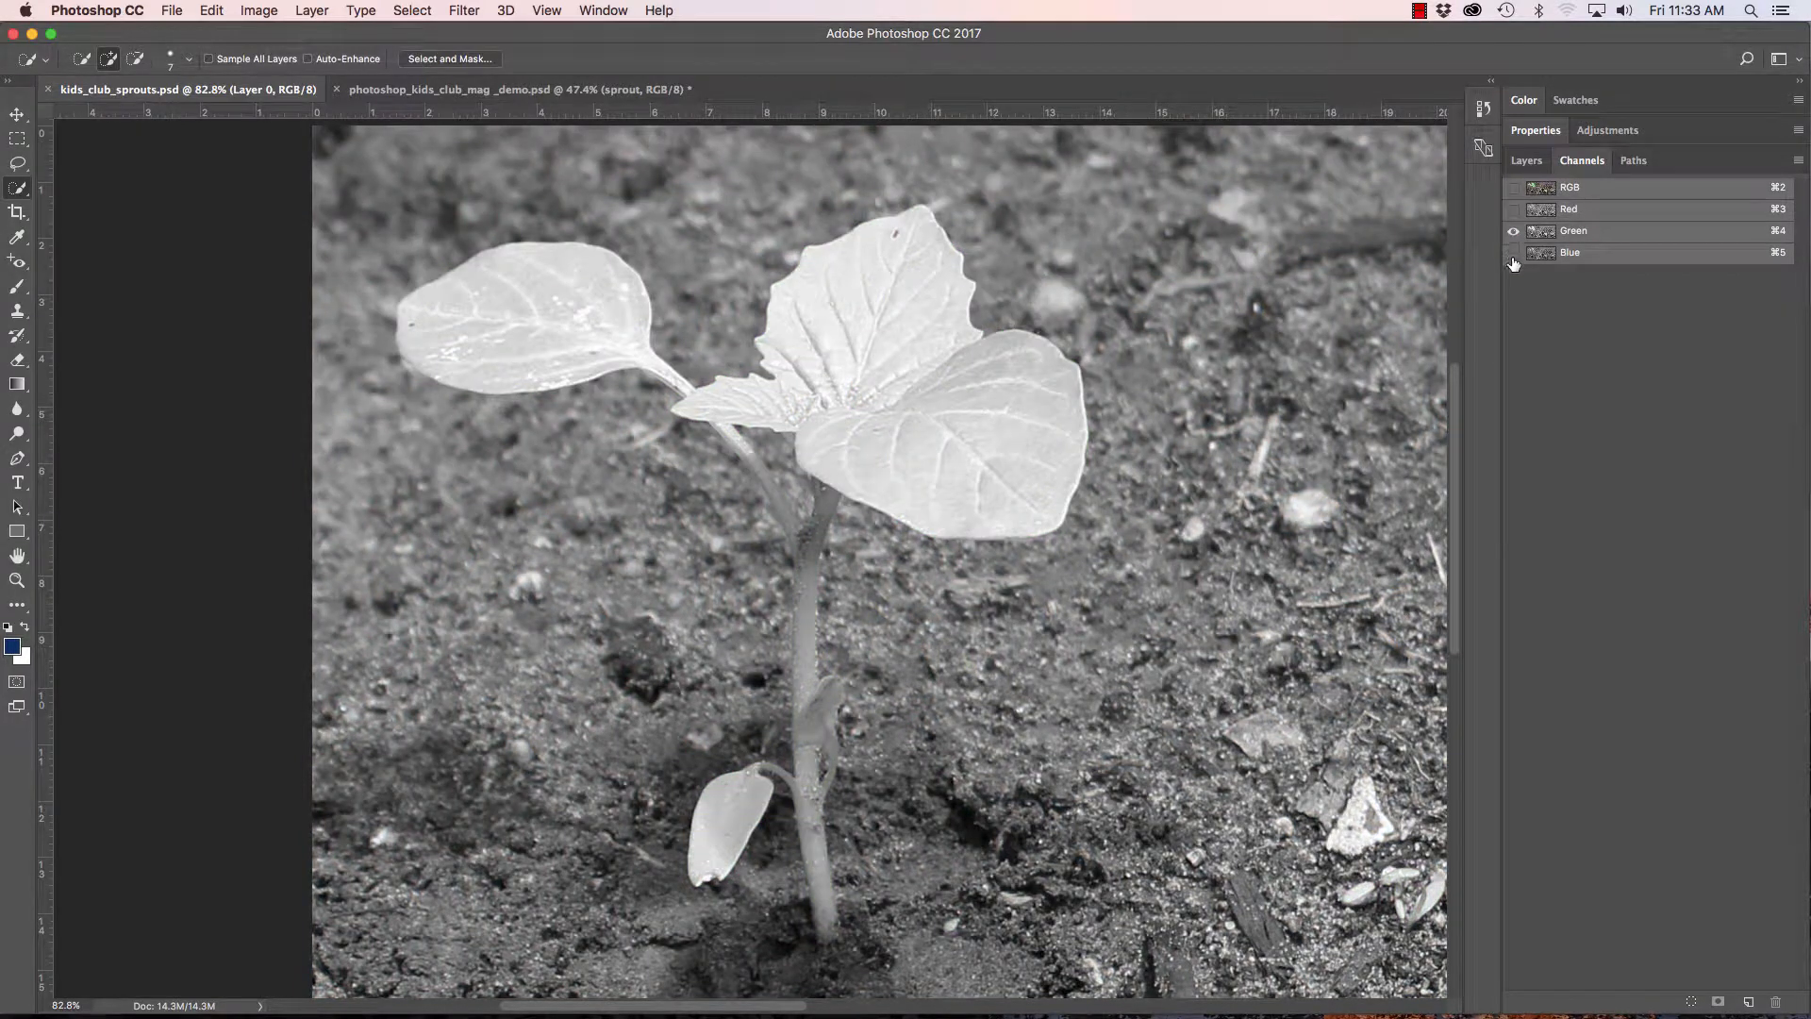
pyautogui.click(1514, 252)
pyautogui.click(1513, 230)
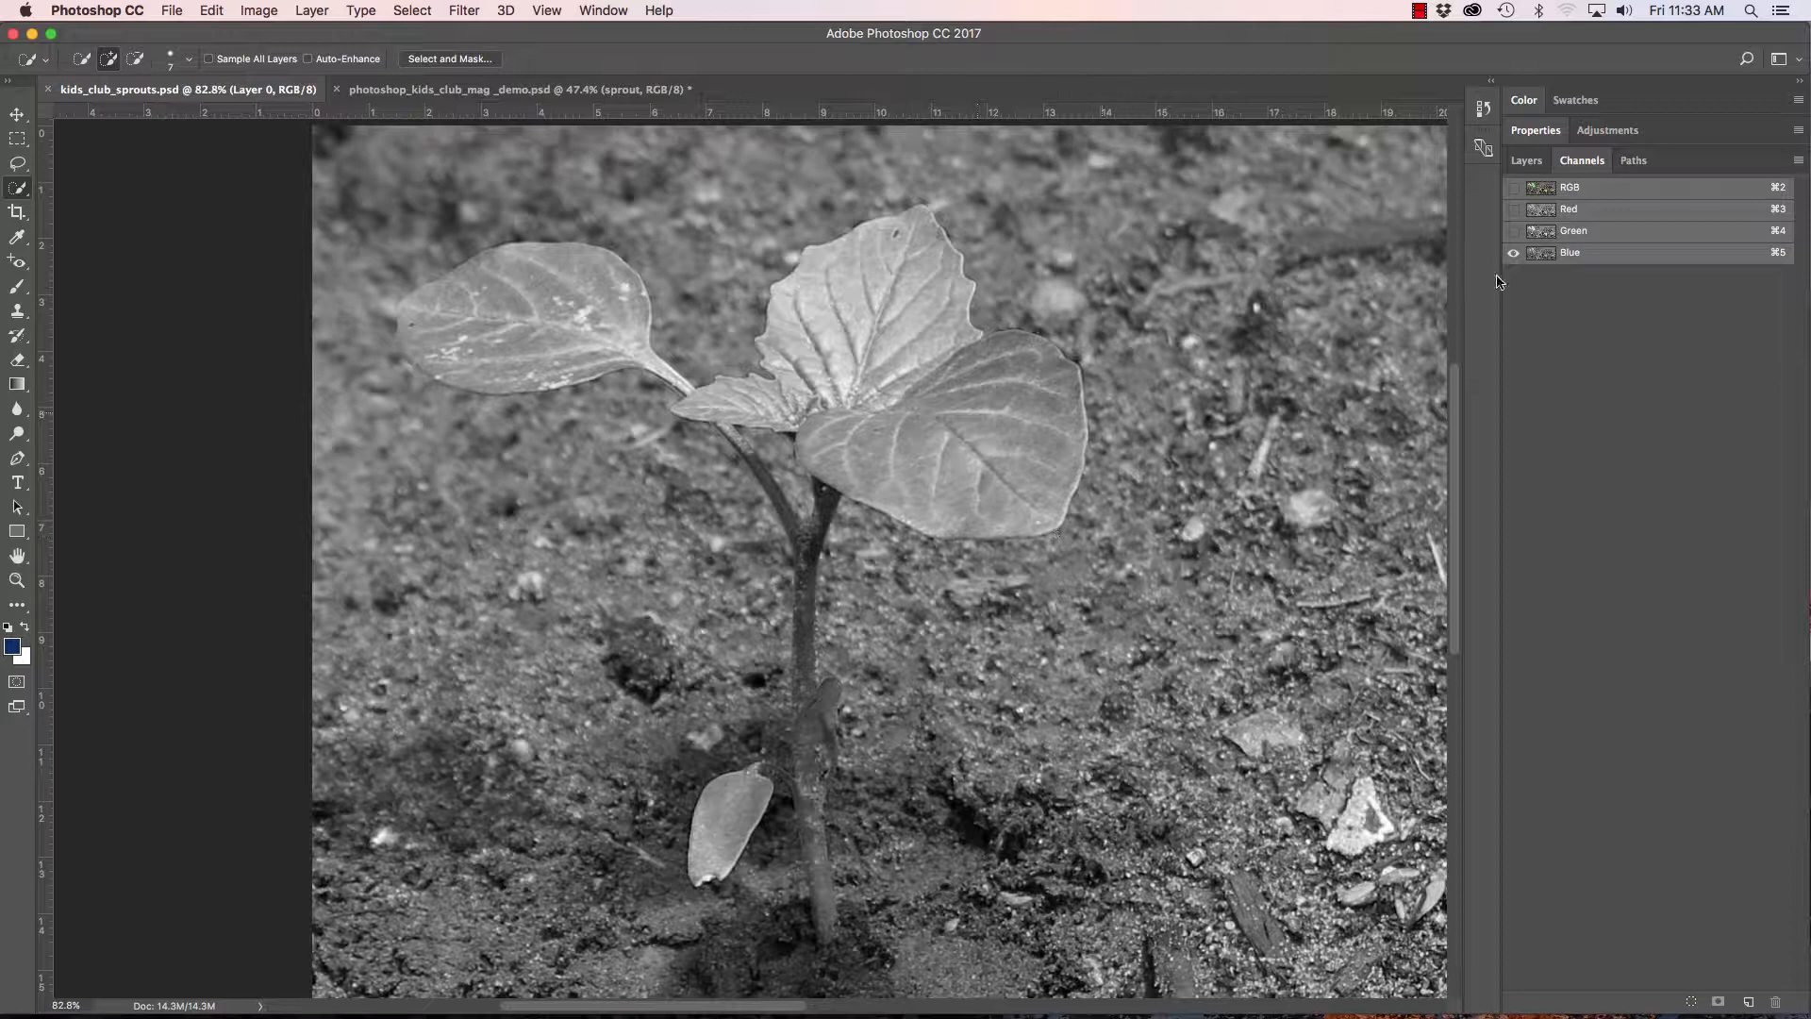
pyautogui.click(1513, 231)
pyautogui.click(1512, 253)
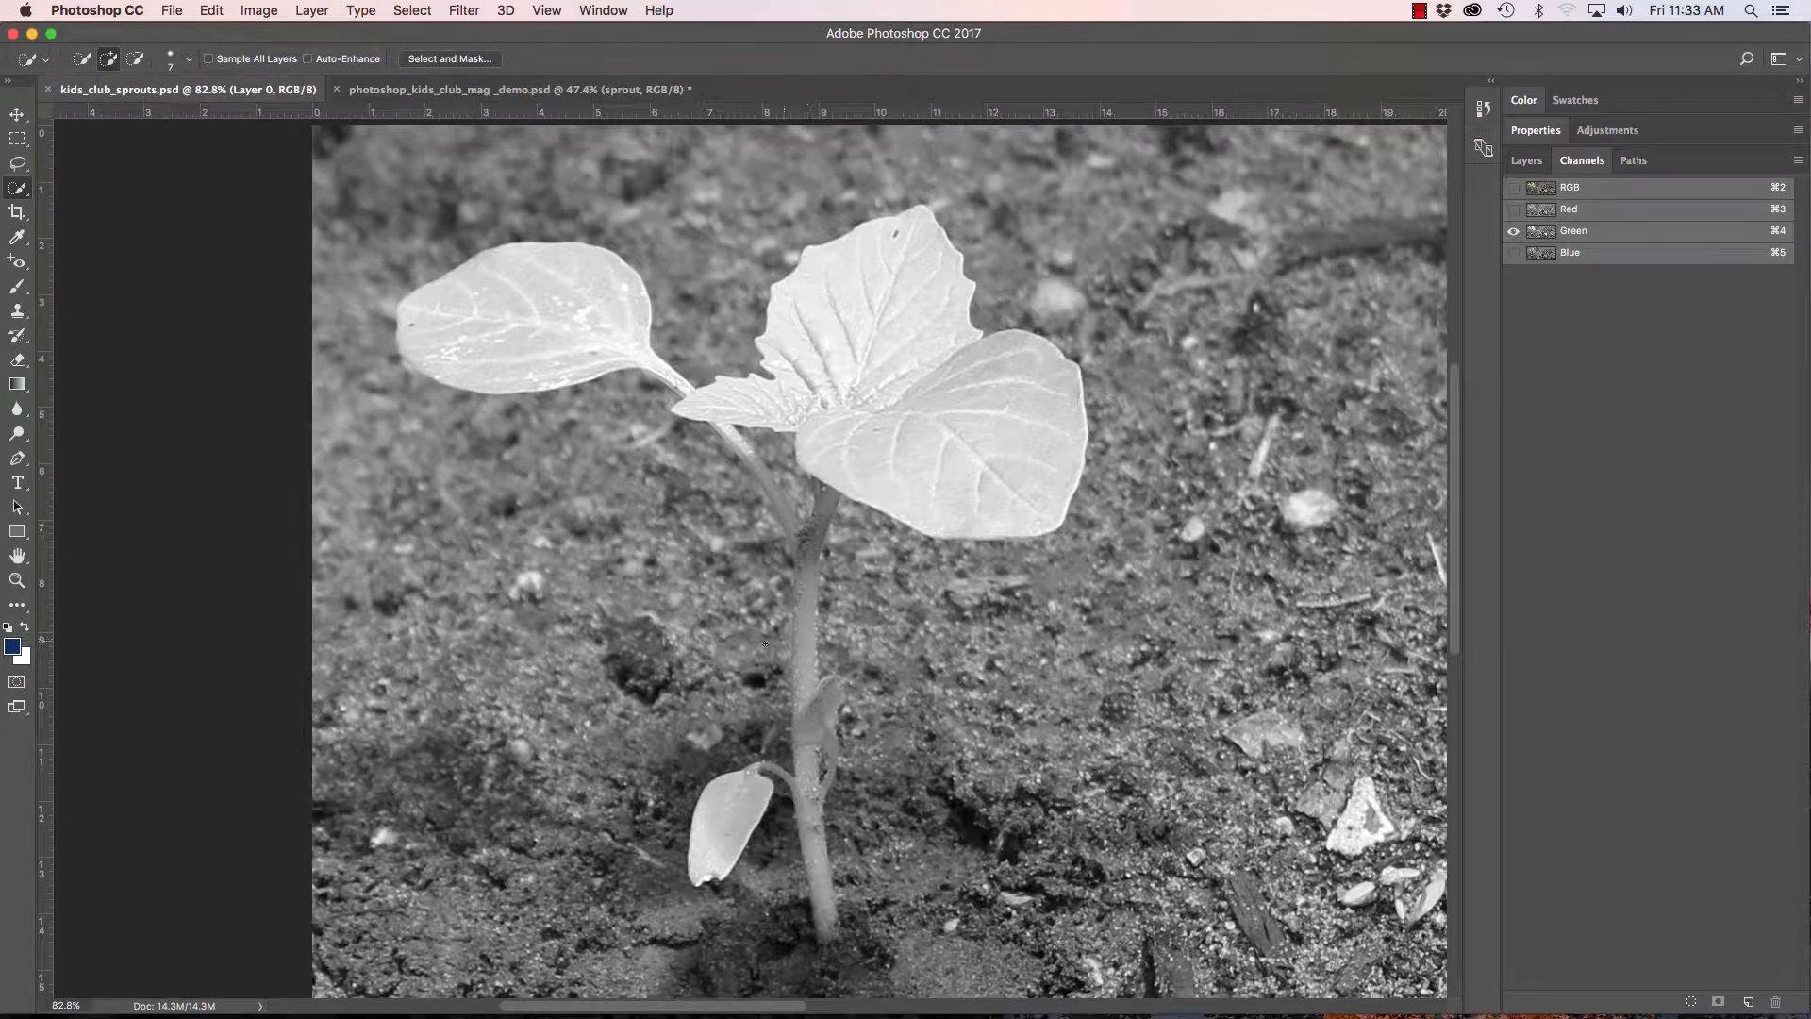
pyautogui.click(1513, 209)
pyautogui.click(1513, 231)
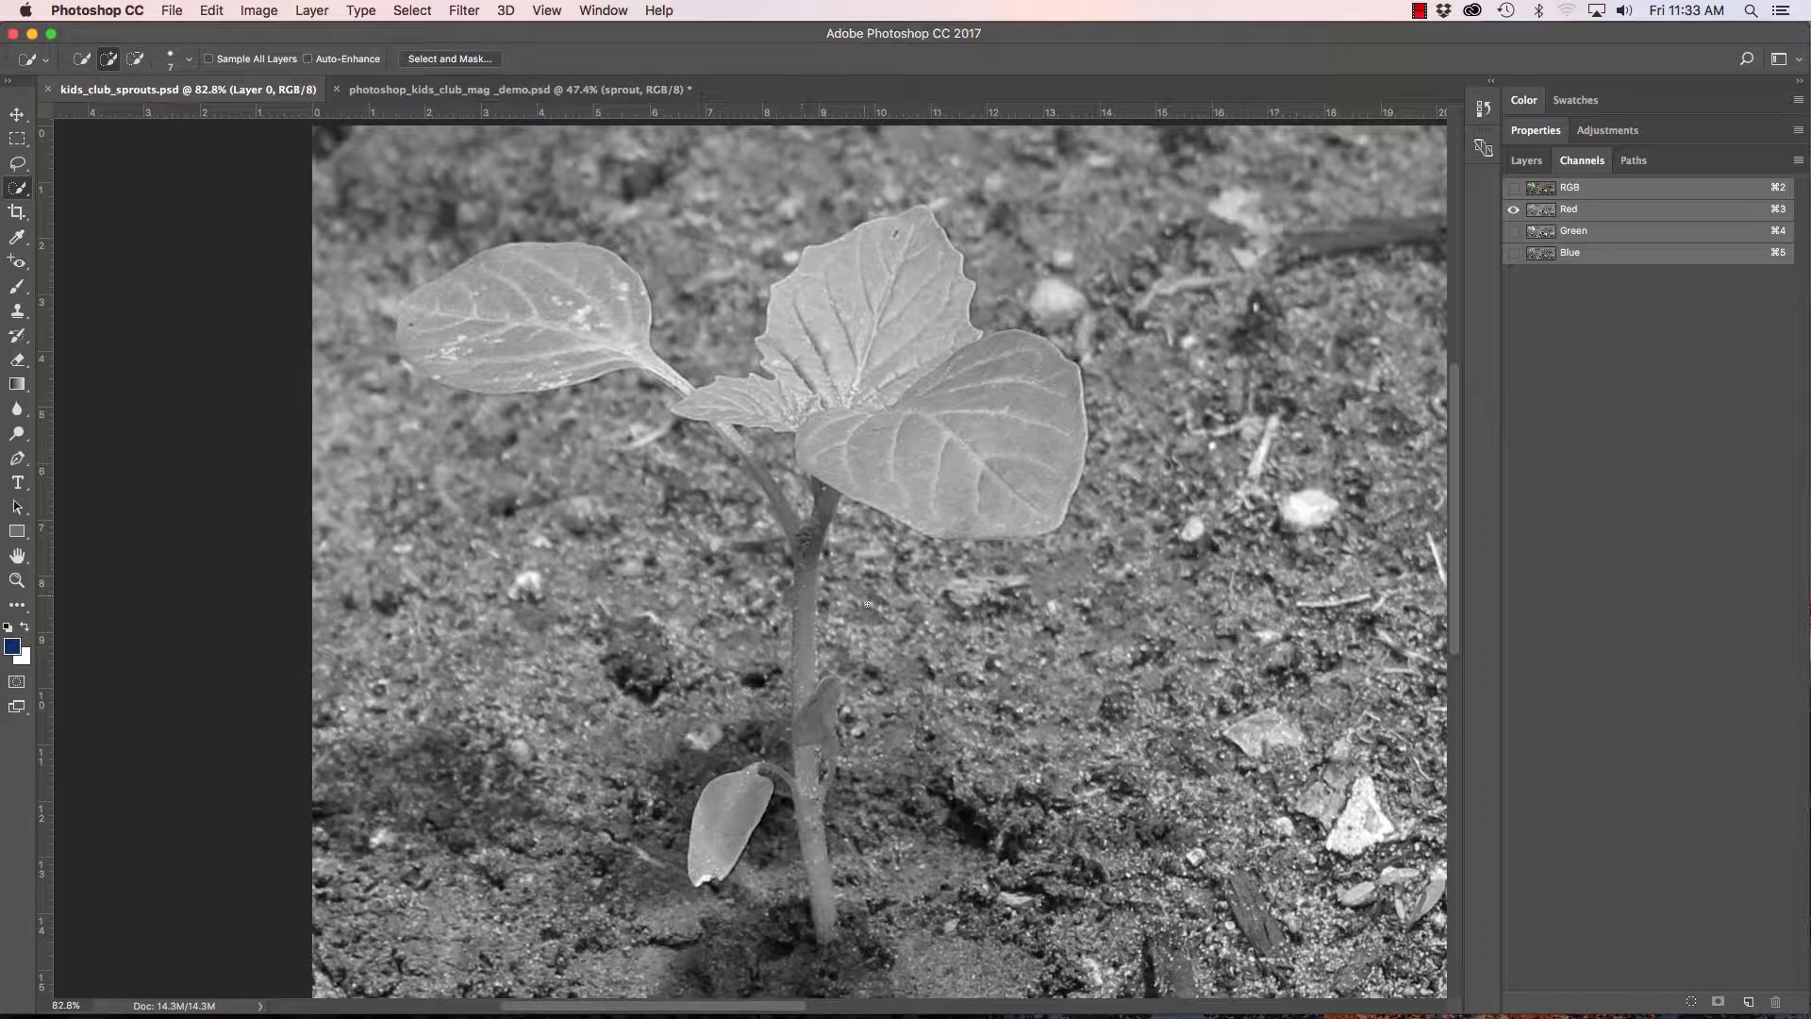
pyautogui.click(1514, 187)
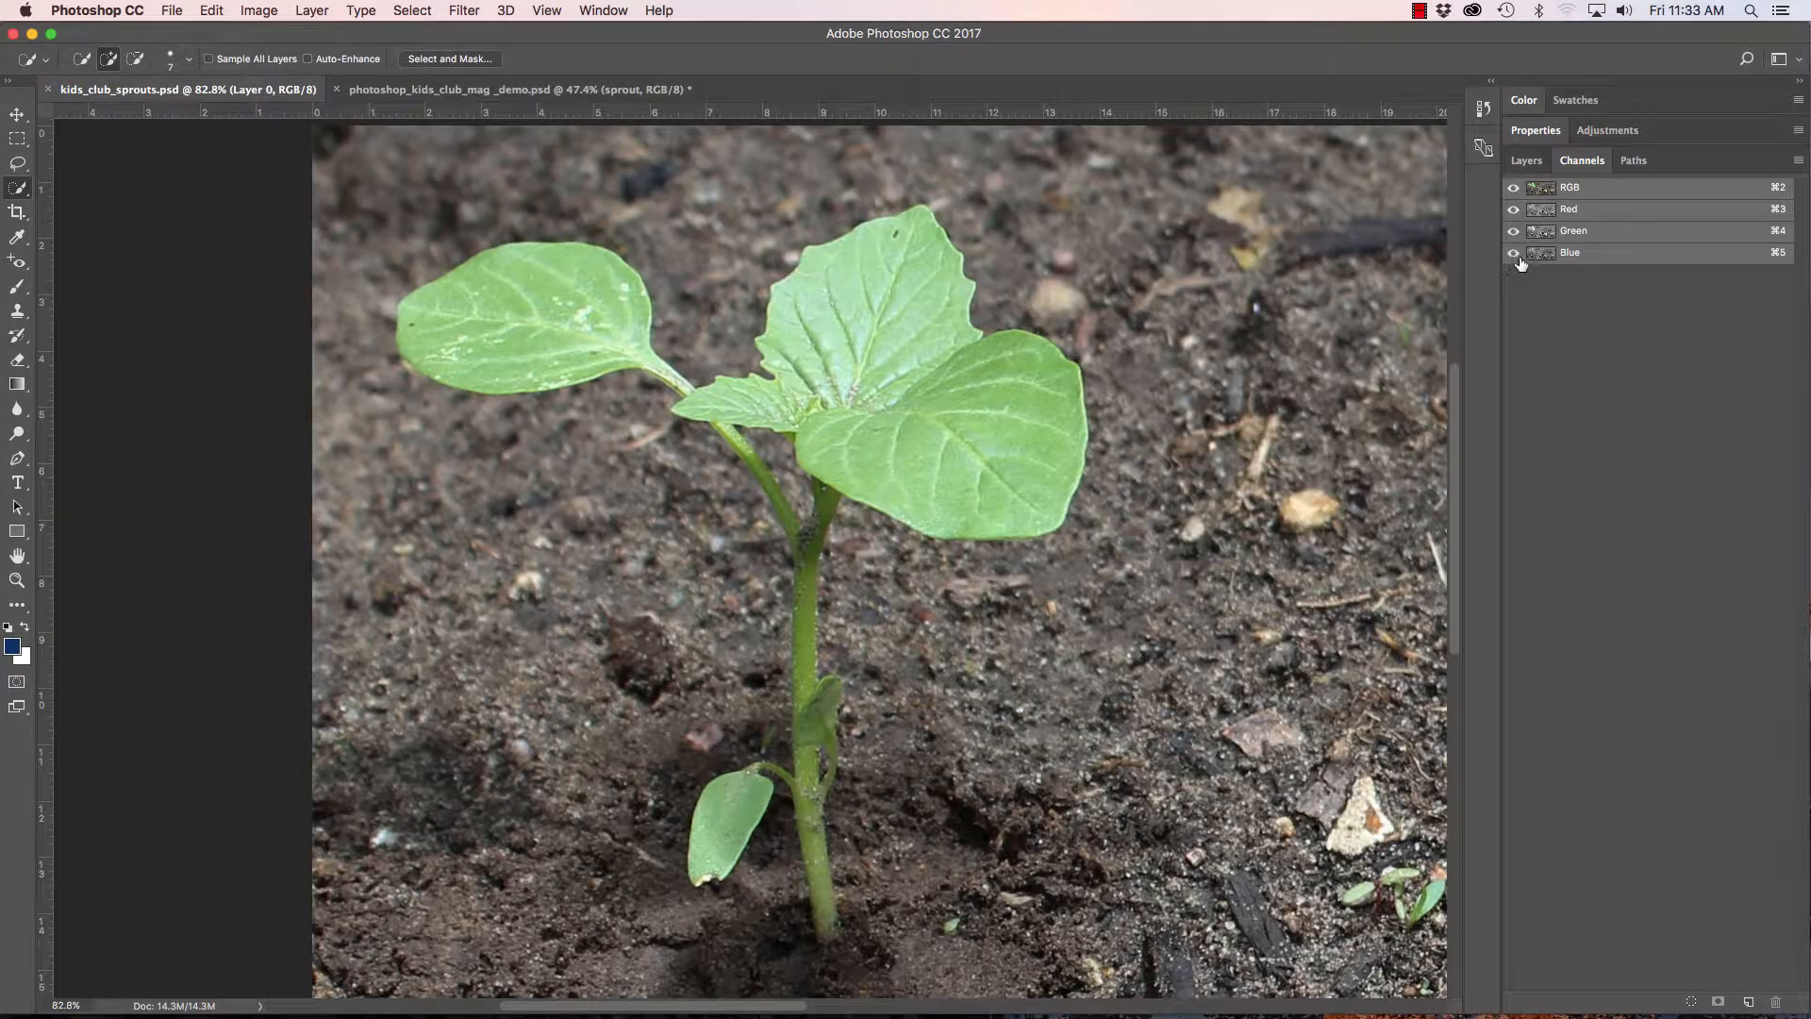
pyautogui.click(1526, 161)
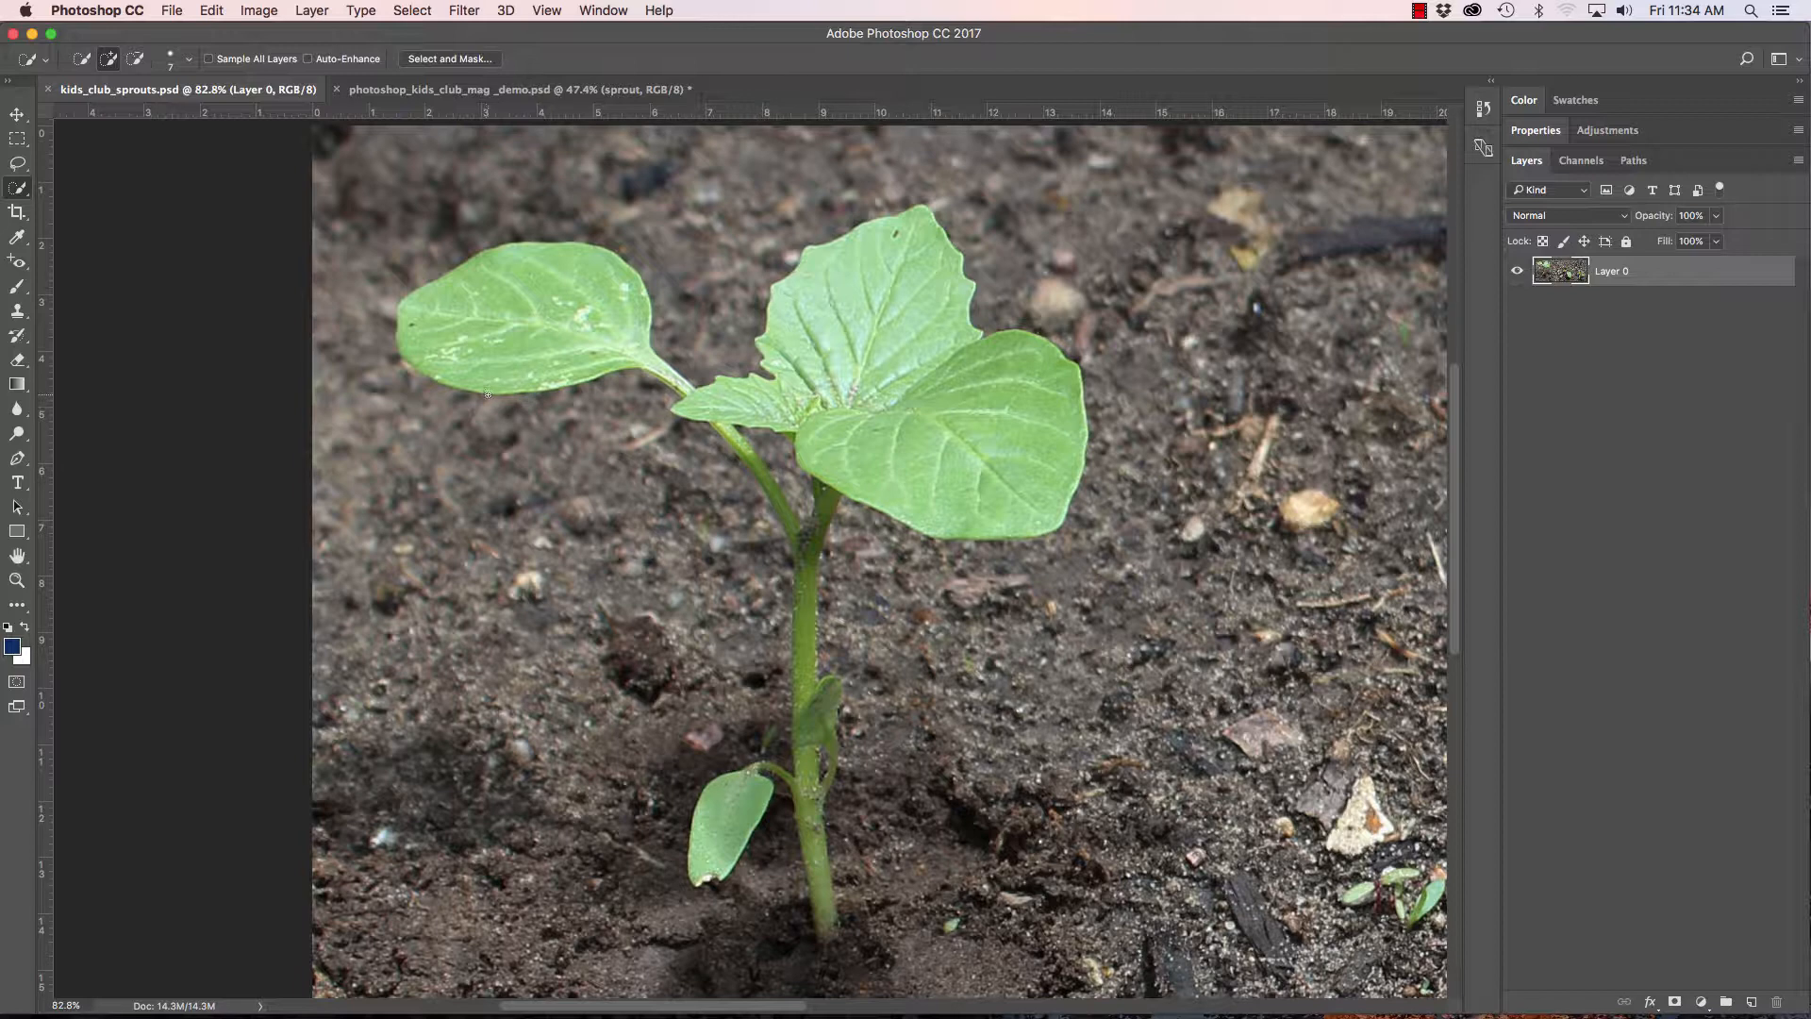
# Reduce the Eraser brush to 15 and examine the soil beneath the outer leaf's stalk at close range.
pyautogui.press('e')
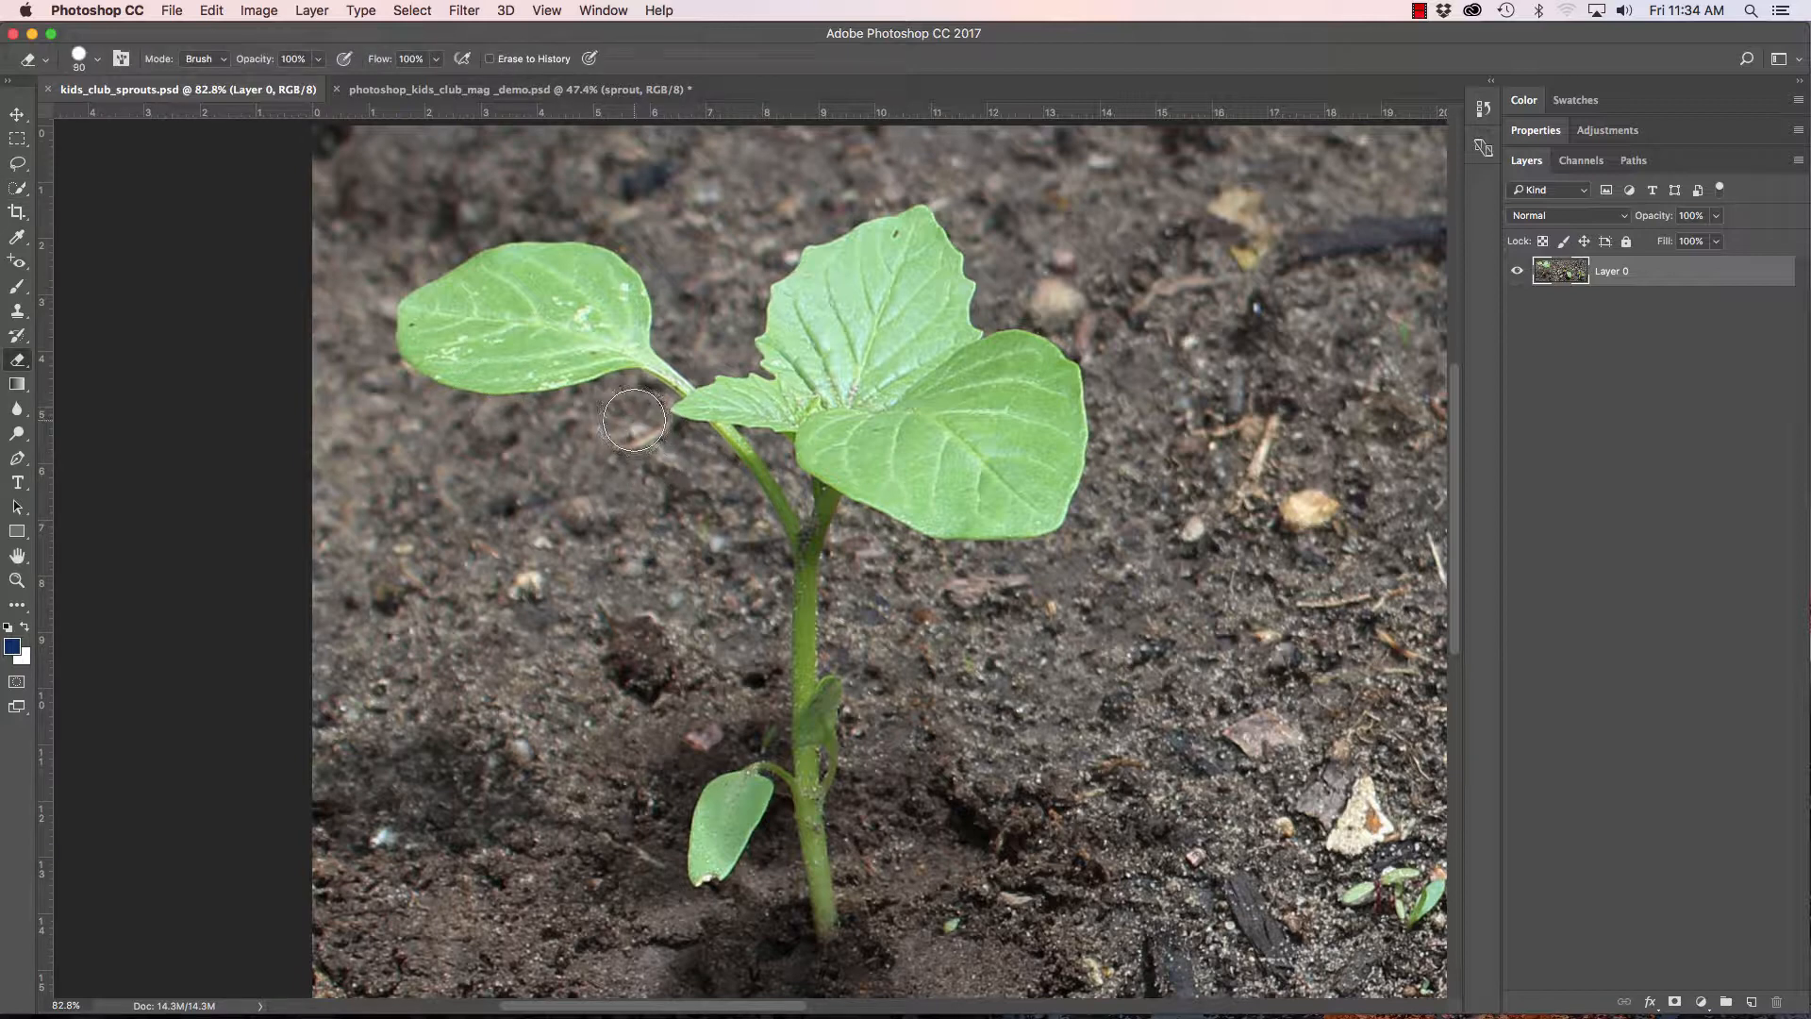
pyautogui.press('[')
pyautogui.press('[')
pyautogui.press('[')
pyautogui.press('[')
pyautogui.press('[')
pyautogui.press('[')
pyautogui.press('[')
pyautogui.press('[')
pyautogui.press('[')
pyautogui.press('[')
pyautogui.press('[')
pyautogui.moveTo(628, 377); pyautogui.dragTo(639, 370)
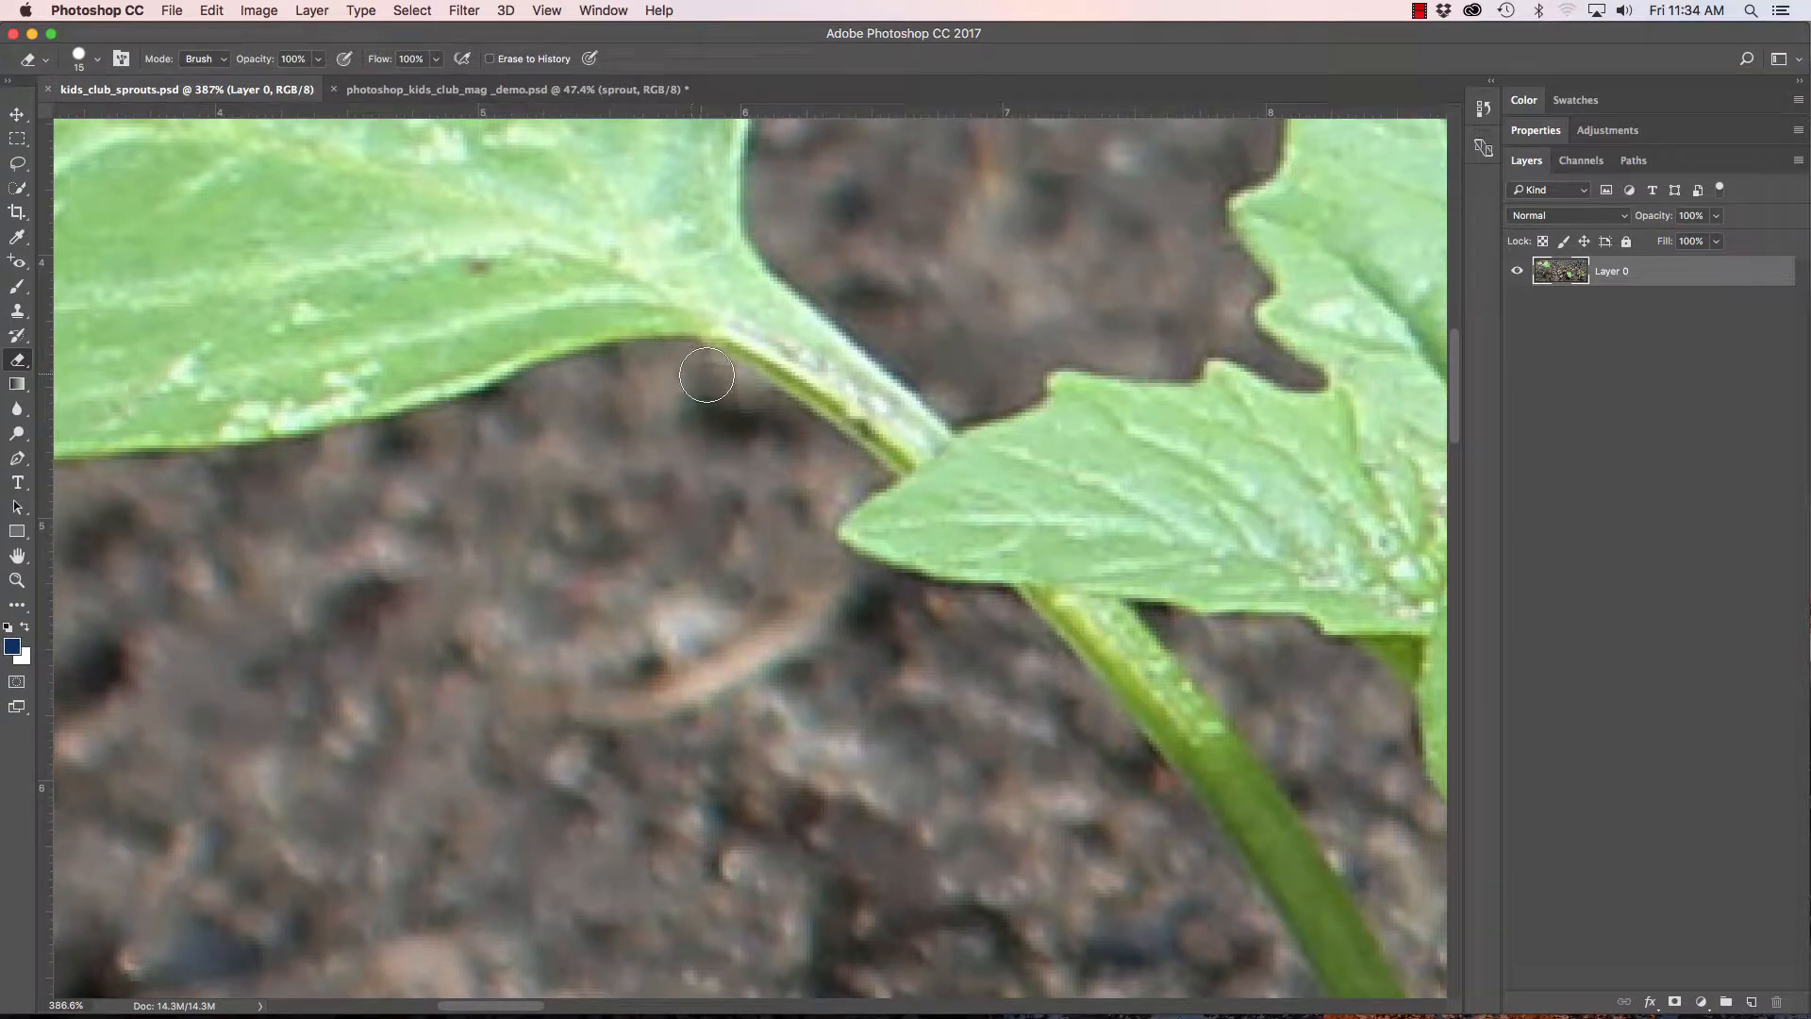
pyautogui.moveTo(764, 460); pyautogui.dragTo(622, 460)
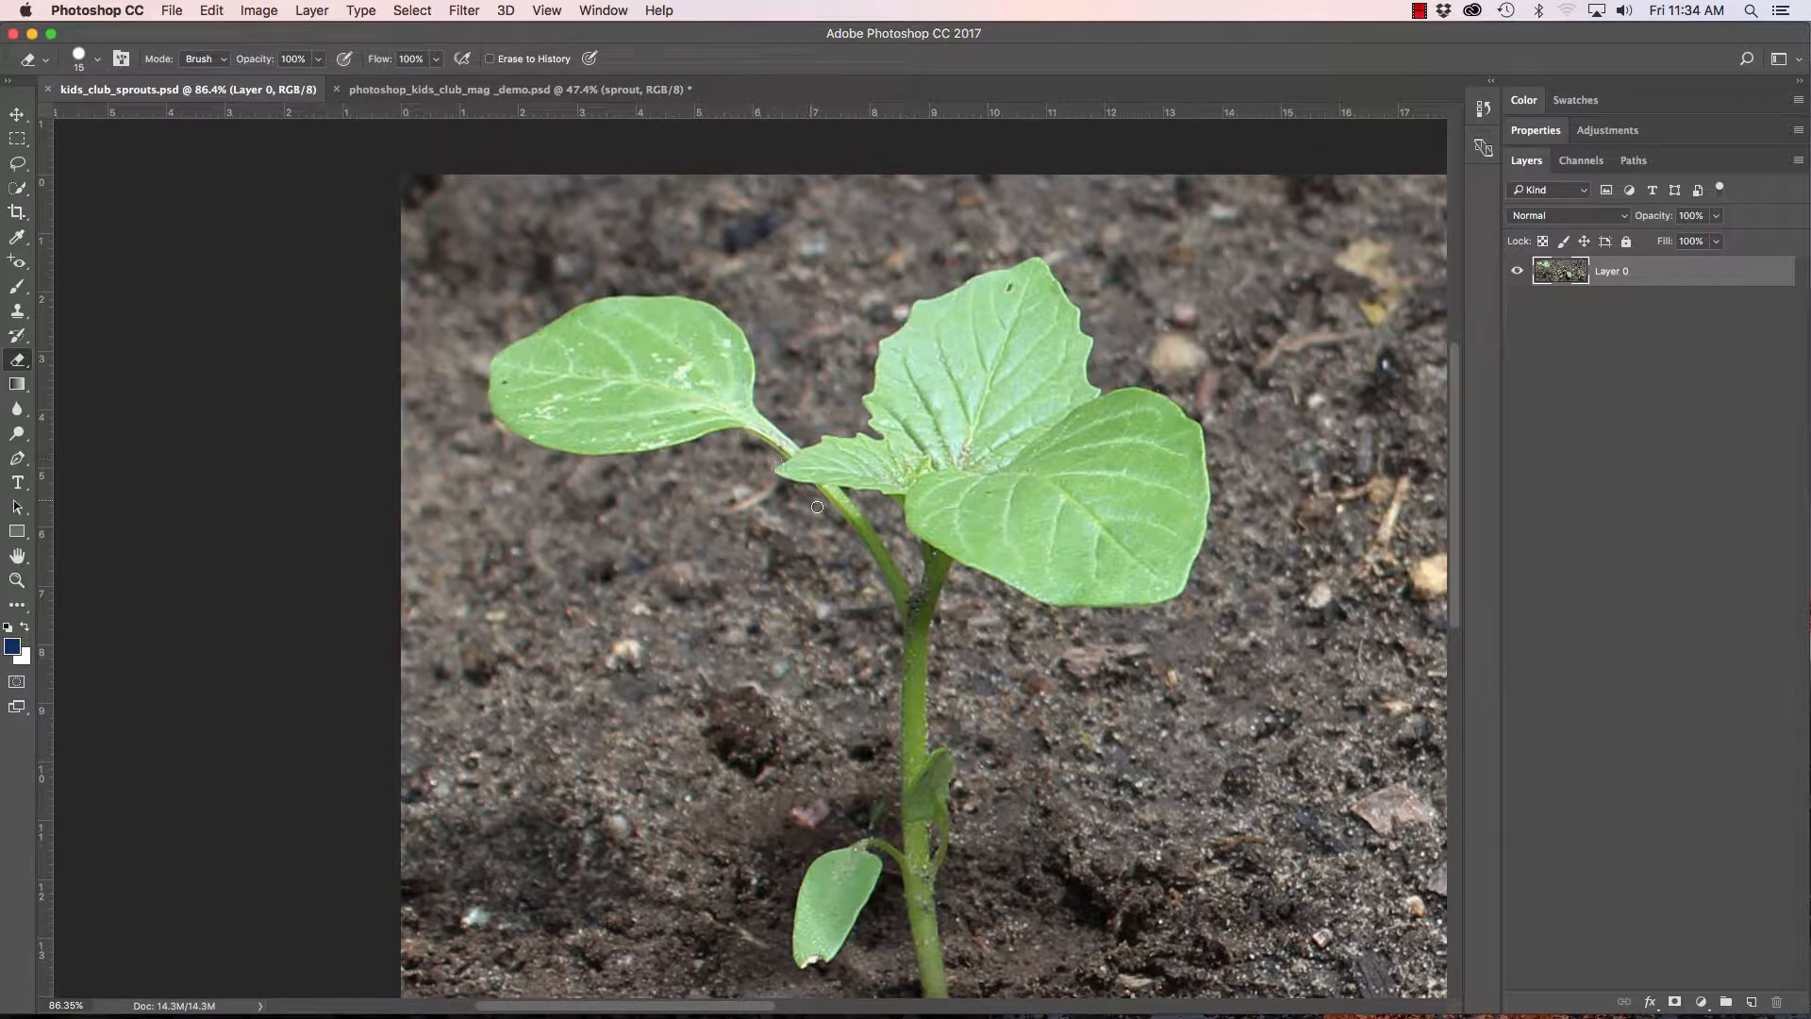
pyautogui.moveTo(859, 544); pyautogui.dragTo(742, 448)
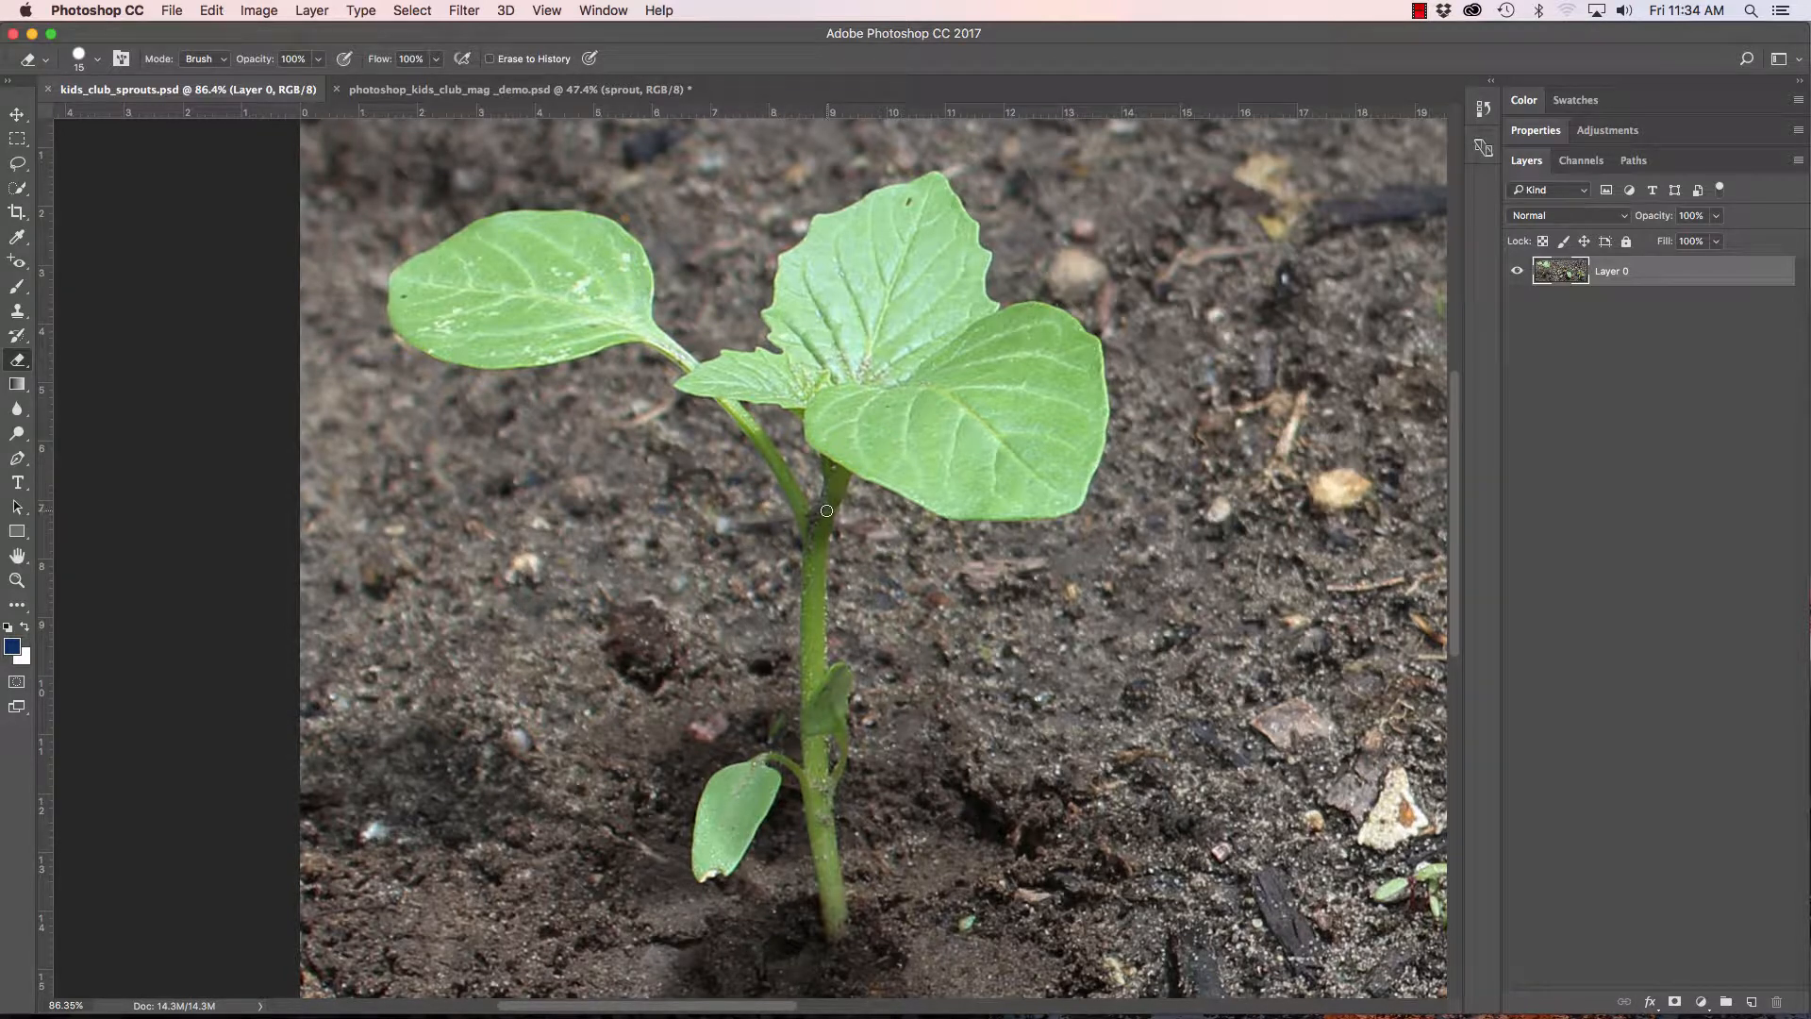
# Start a Pen tool path near the outer leaf's tip and place curved anchor points along its sloping upper edge.
pyautogui.press('p')
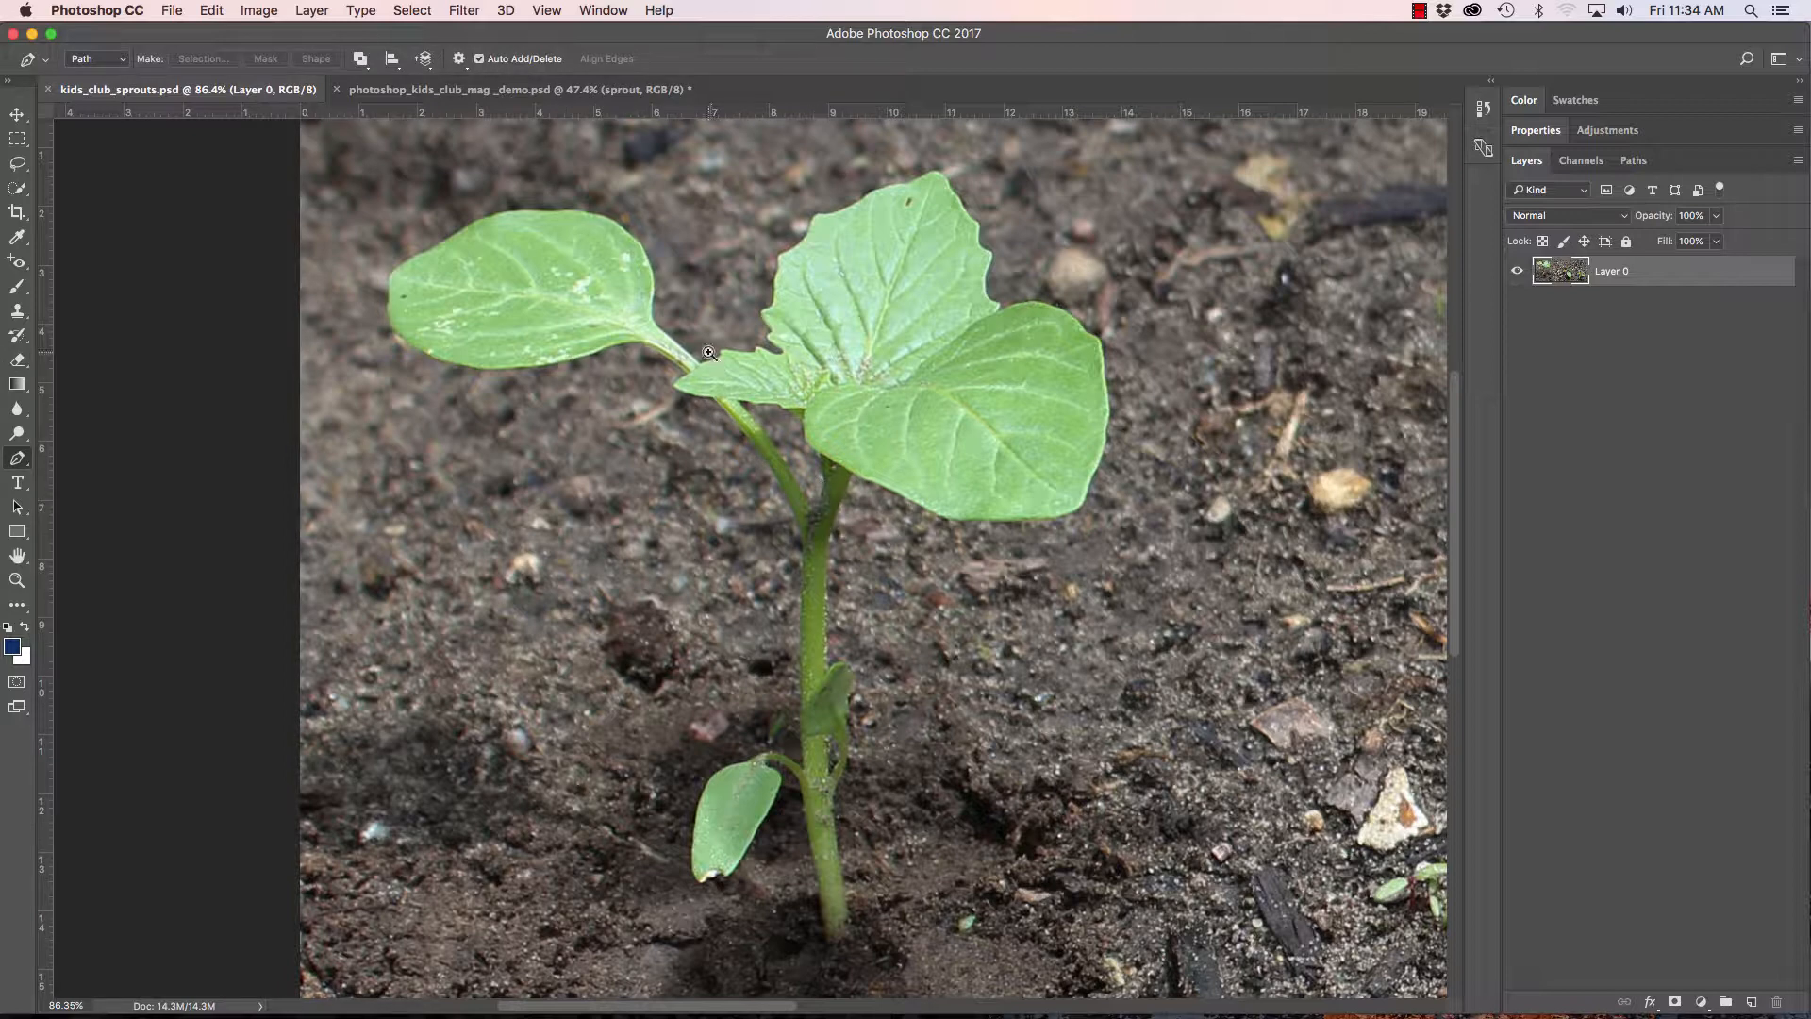
pyautogui.moveTo(413, 267); pyautogui.dragTo(490, 512)
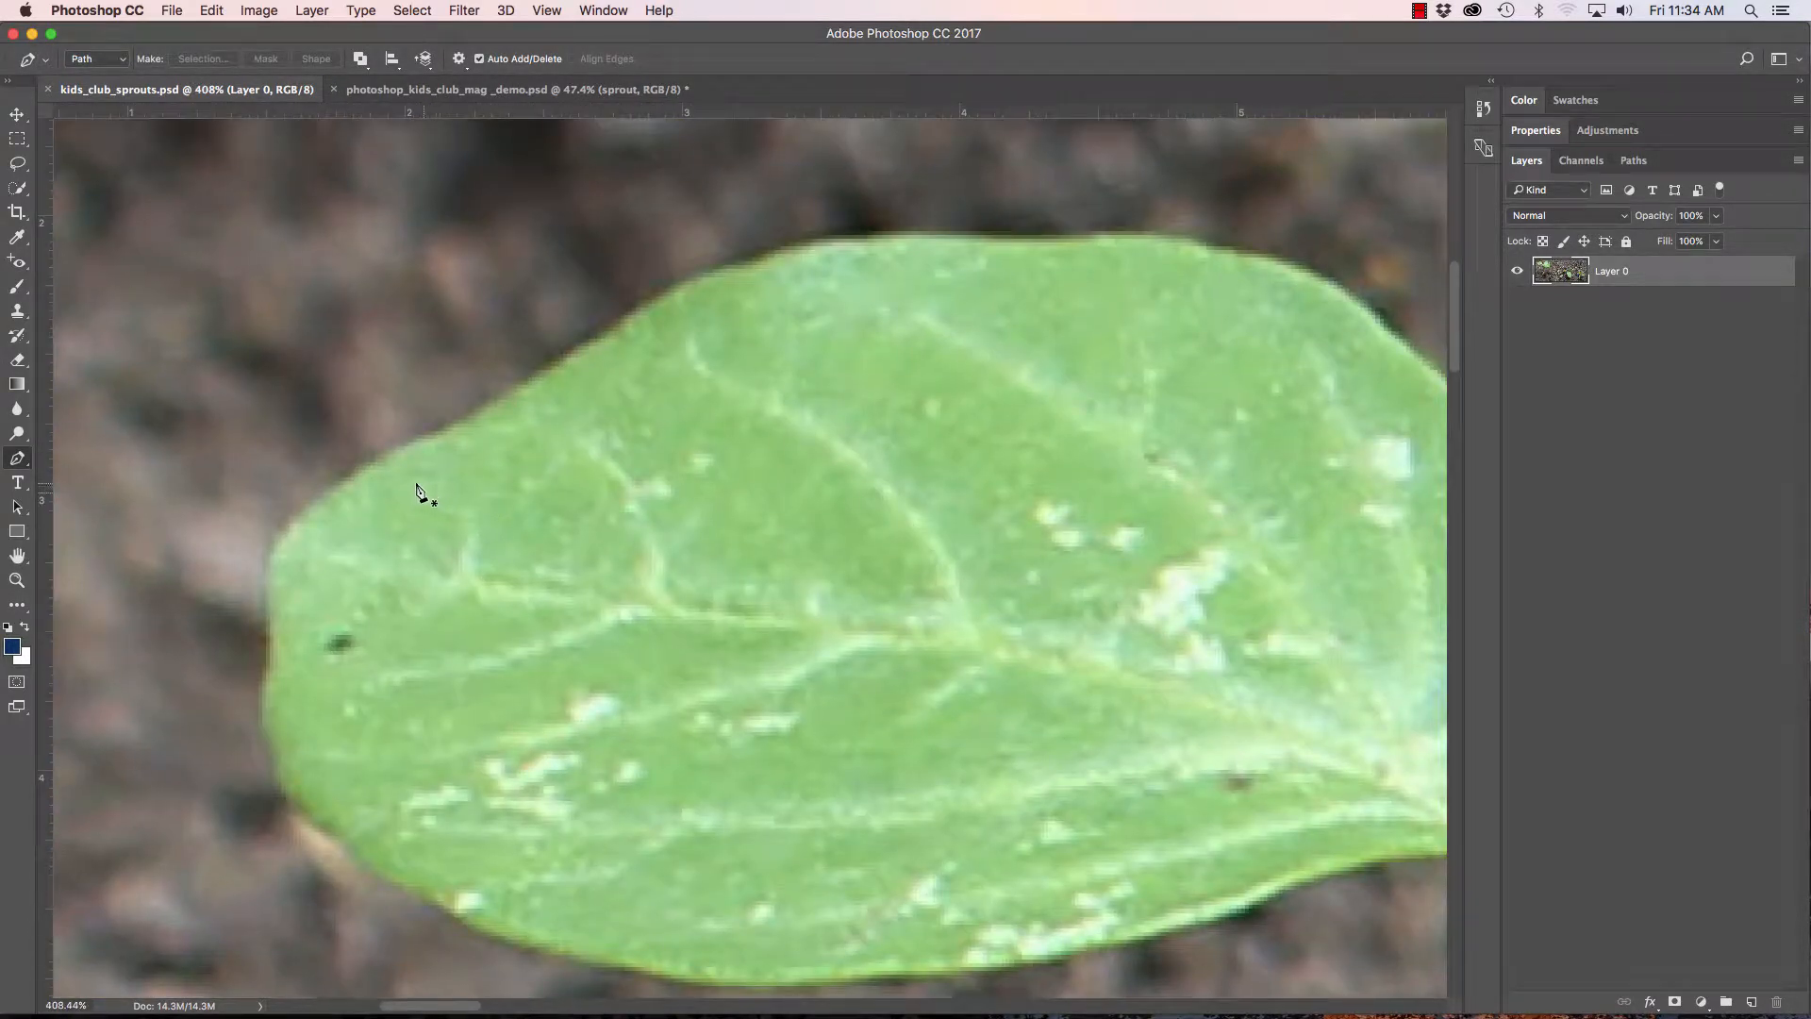
pyautogui.moveTo(343, 482); pyautogui.dragTo(486, 415)
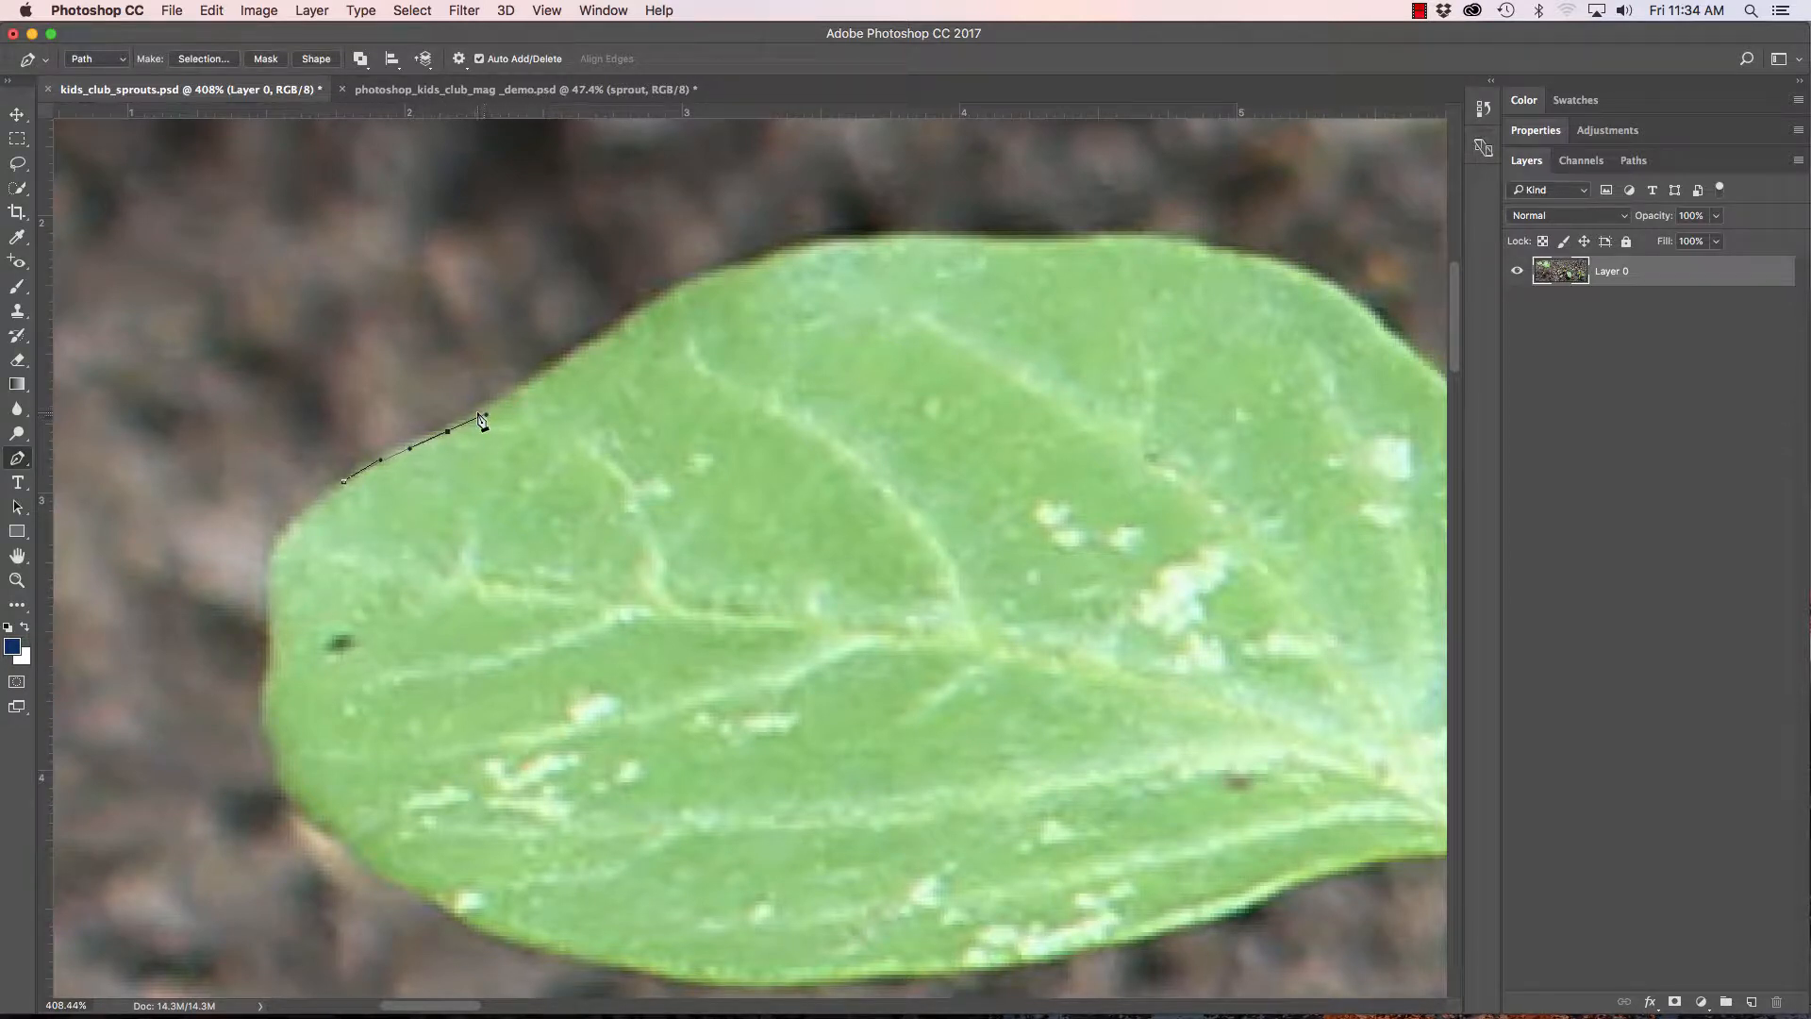
pyautogui.moveTo(550, 366); pyautogui.dragTo(579, 348)
pyautogui.moveTo(668, 292); pyautogui.dragTo(695, 280)
# Continue the path across the top of the outer leaf with the standard Pen tool, adjusting the curve points to the edge.
pyautogui.click(20, 462)
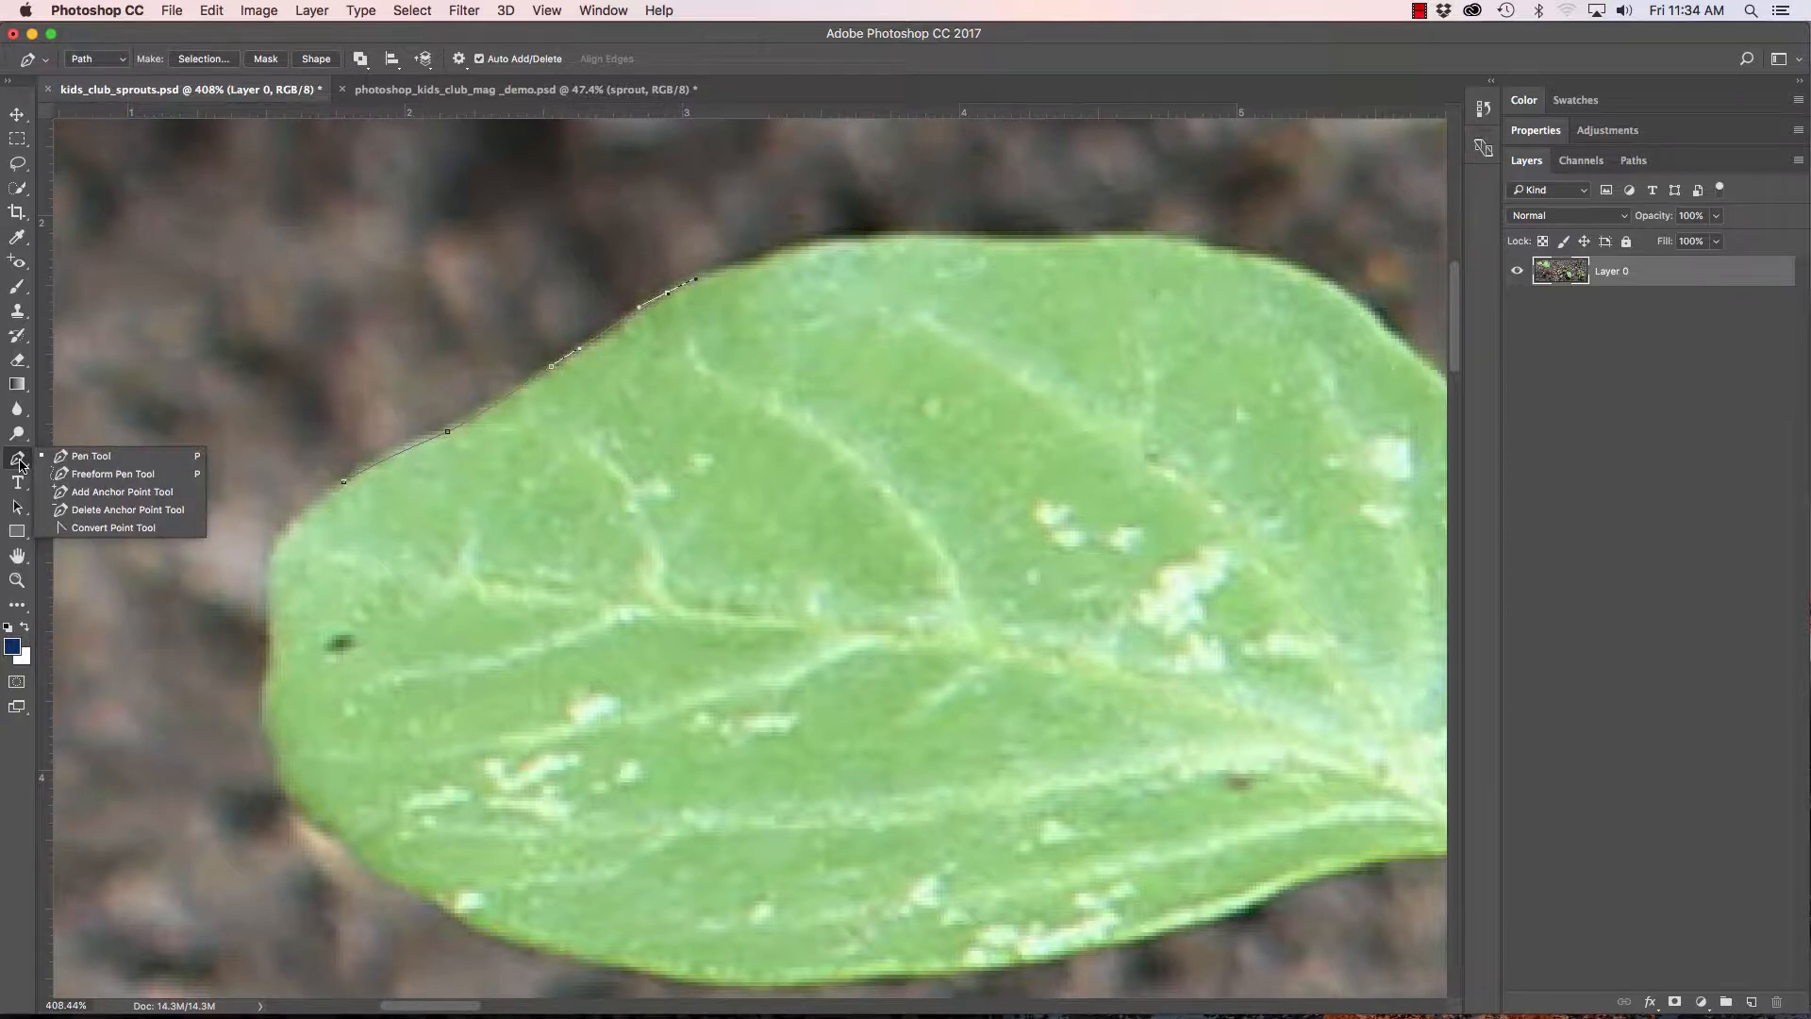
pyautogui.click(75, 458)
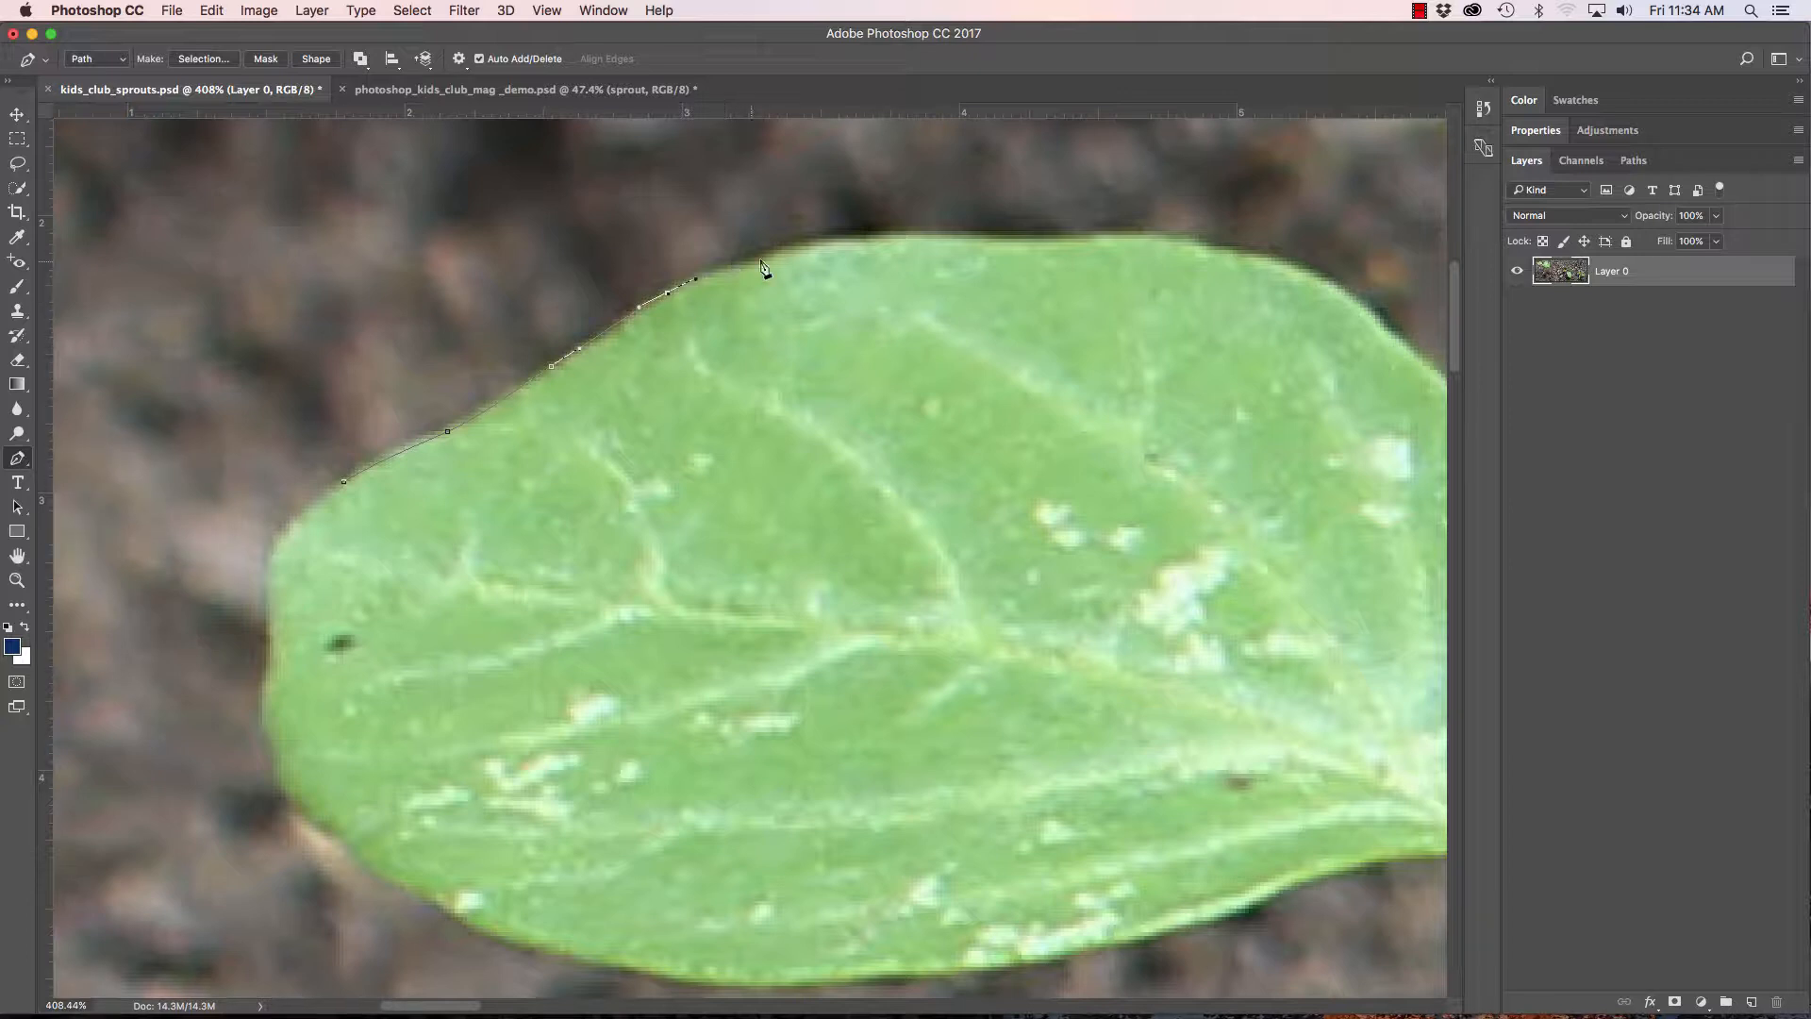
pyautogui.moveTo(764, 262); pyautogui.dragTo(781, 254)
pyautogui.press('Up')
pyautogui.moveTo(855, 240); pyautogui.dragTo(893, 242)
pyautogui.moveTo(1022, 240); pyautogui.dragTo(1103, 246)
pyautogui.moveTo(896, 241); pyautogui.dragTo(900, 239)
pyautogui.press('Up')
pyautogui.click(856, 242)
pyautogui.press('Up')
pyautogui.click(1022, 236)
# Extend the path around the outer leaf's stalk-side edge and along the stalk's upper side to the small serrated leaf.
pyautogui.moveTo(1132, 242); pyautogui.dragTo(1190, 397)
pyautogui.moveTo(1240, 464); pyautogui.dragTo(845, 486)
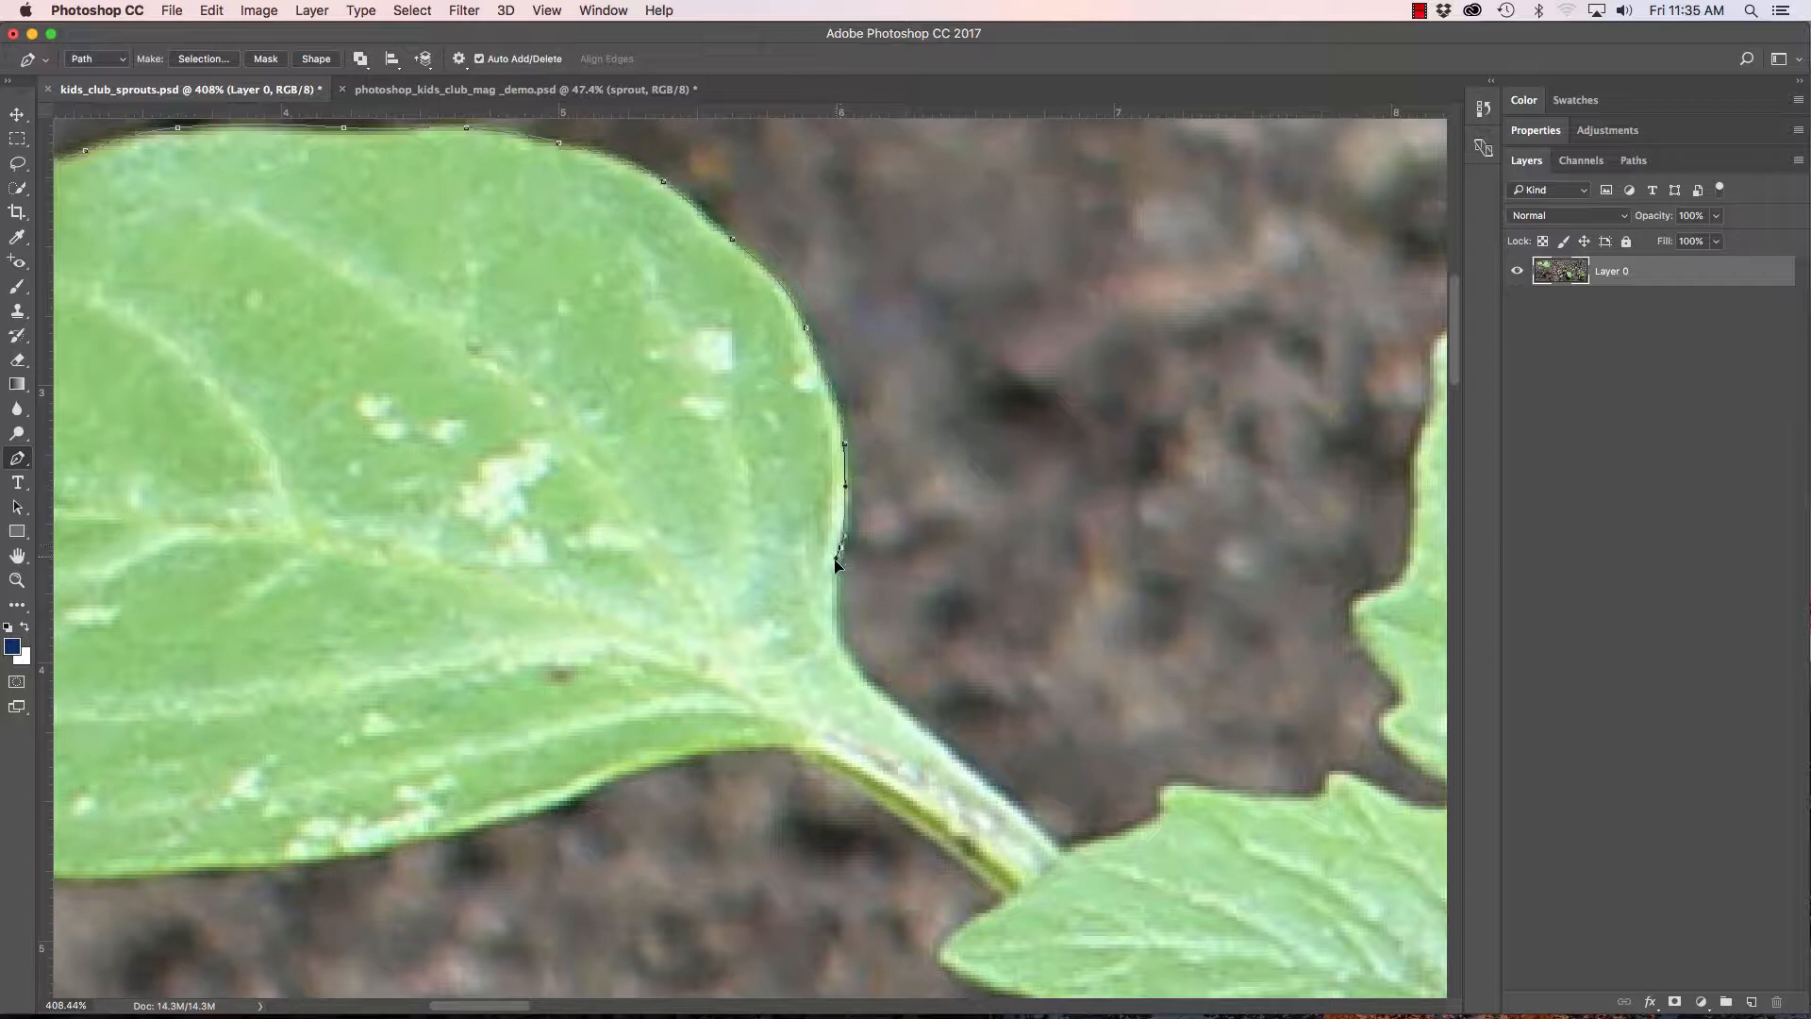
pyautogui.moveTo(834, 585); pyautogui.dragTo(915, 720)
pyautogui.moveTo(956, 752); pyautogui.dragTo(1042, 828)
pyautogui.click(1064, 848)
pyautogui.moveTo(998, 614); pyautogui.dragTo(788, 445)
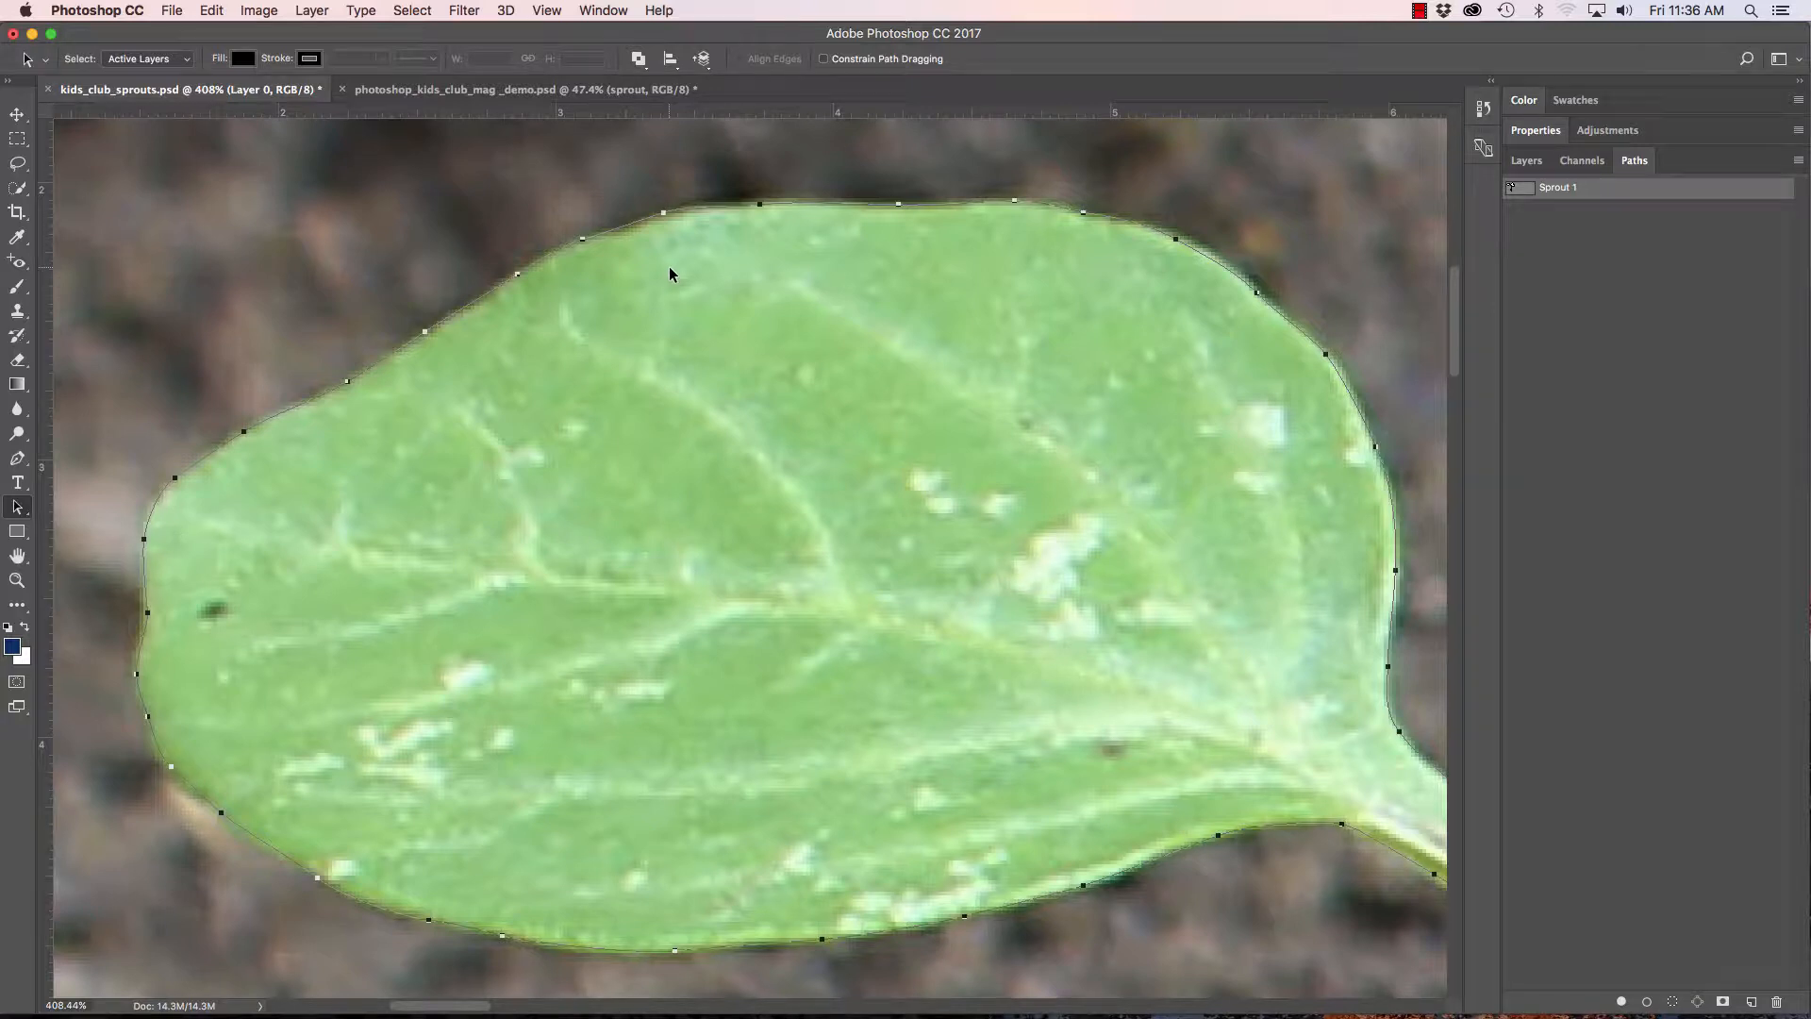
# Try reshaping the Sprout 1 path at an anchor point on the stalk's upper edge, and undo the change.
pyautogui.hscroll(3, 934, 488)
pyautogui.scroll(-2, 933, 489)
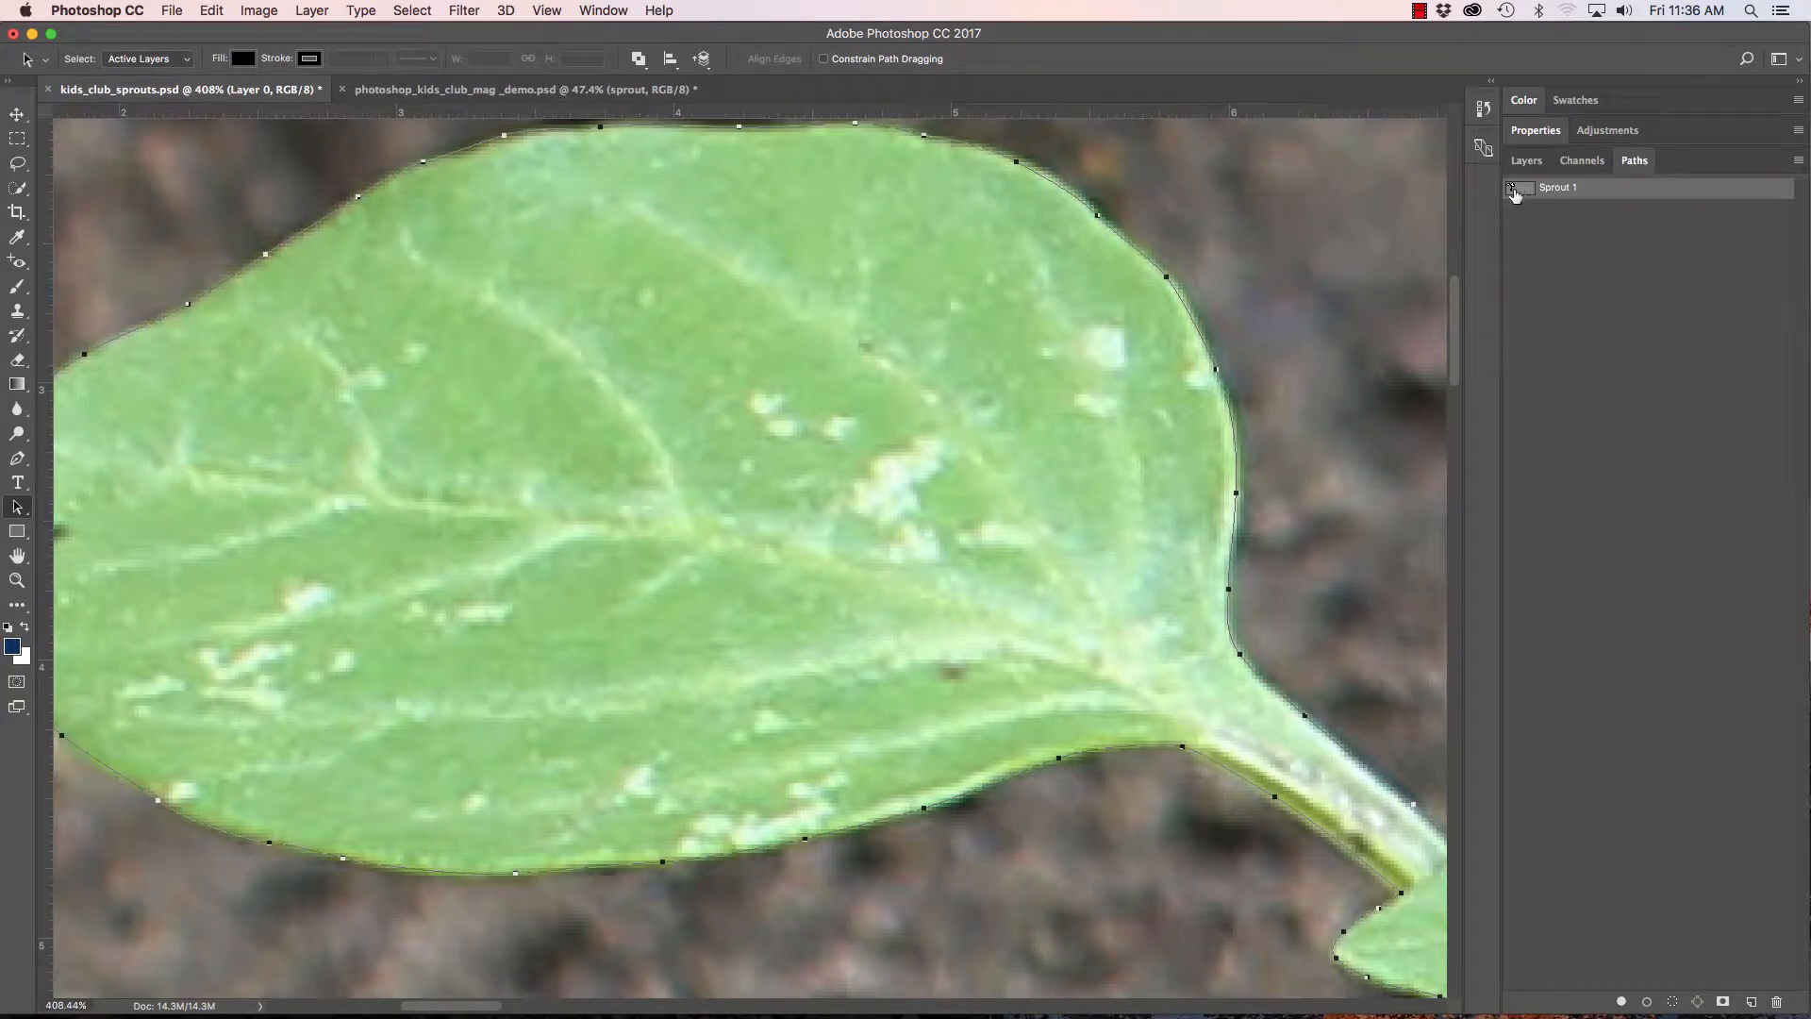
pyautogui.moveTo(1242, 509); pyautogui.dragTo(834, 401)
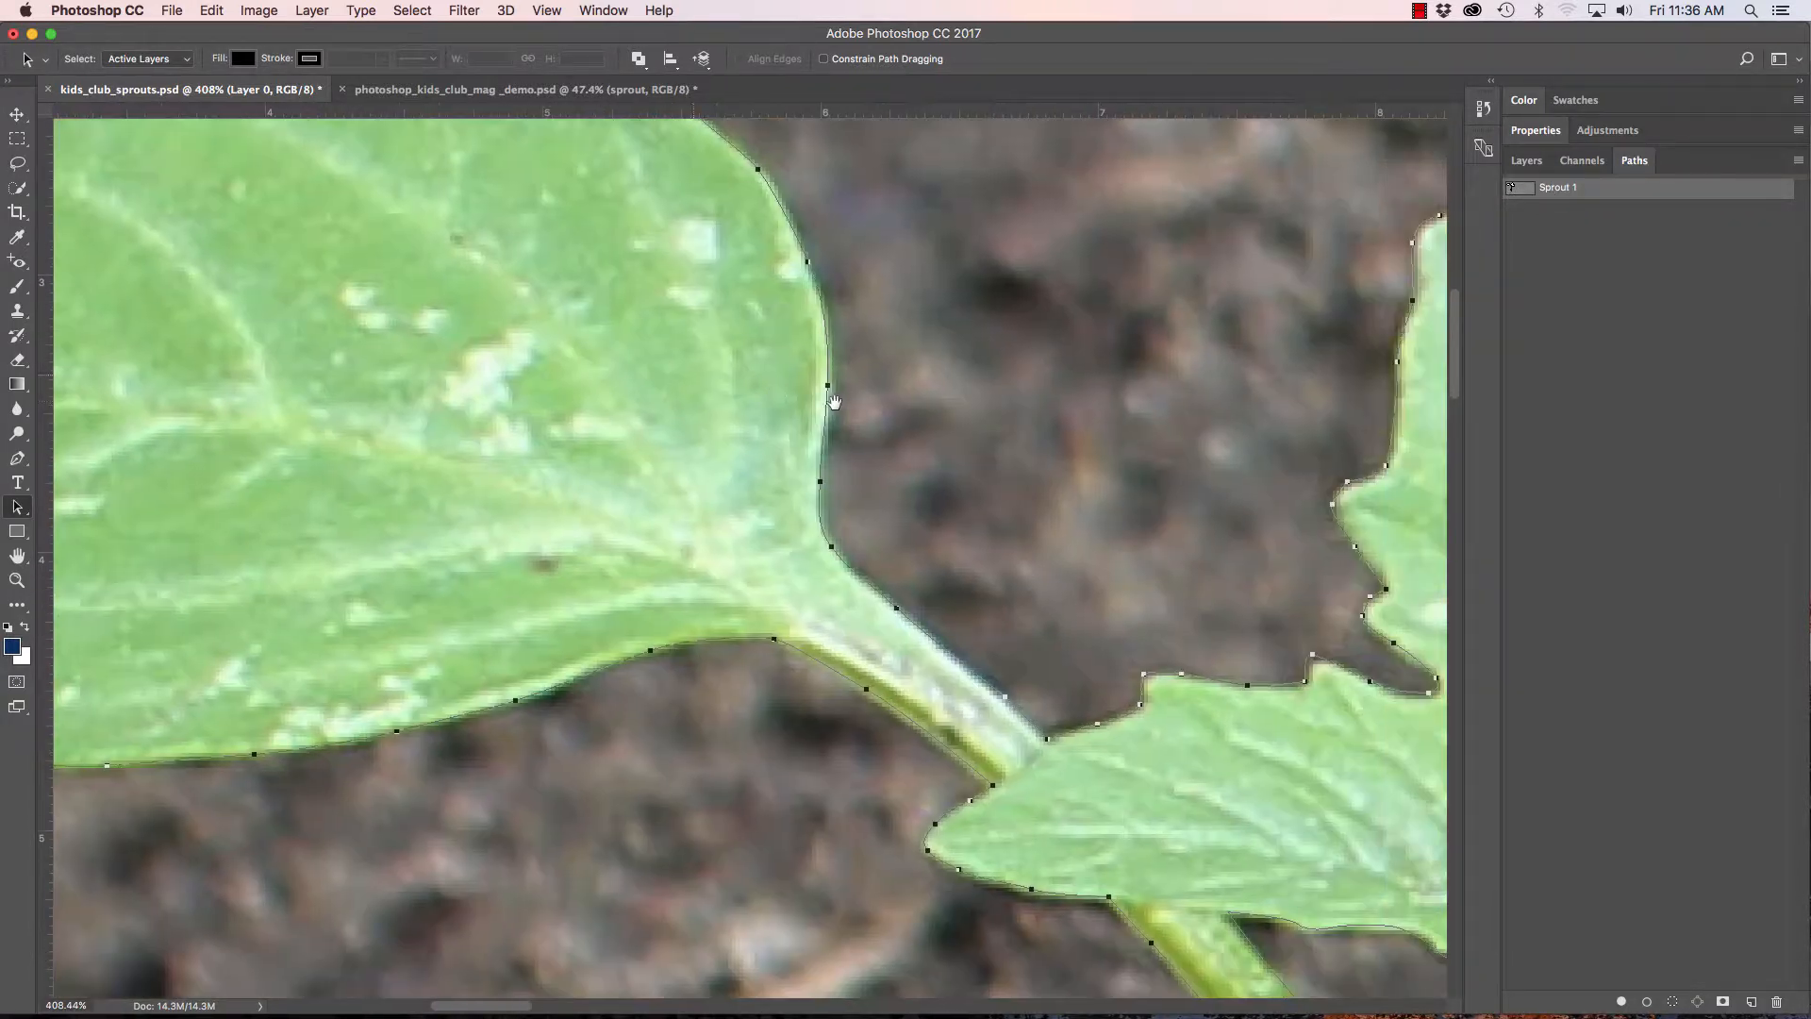
pyautogui.moveTo(861, 462); pyautogui.dragTo(695, 380)
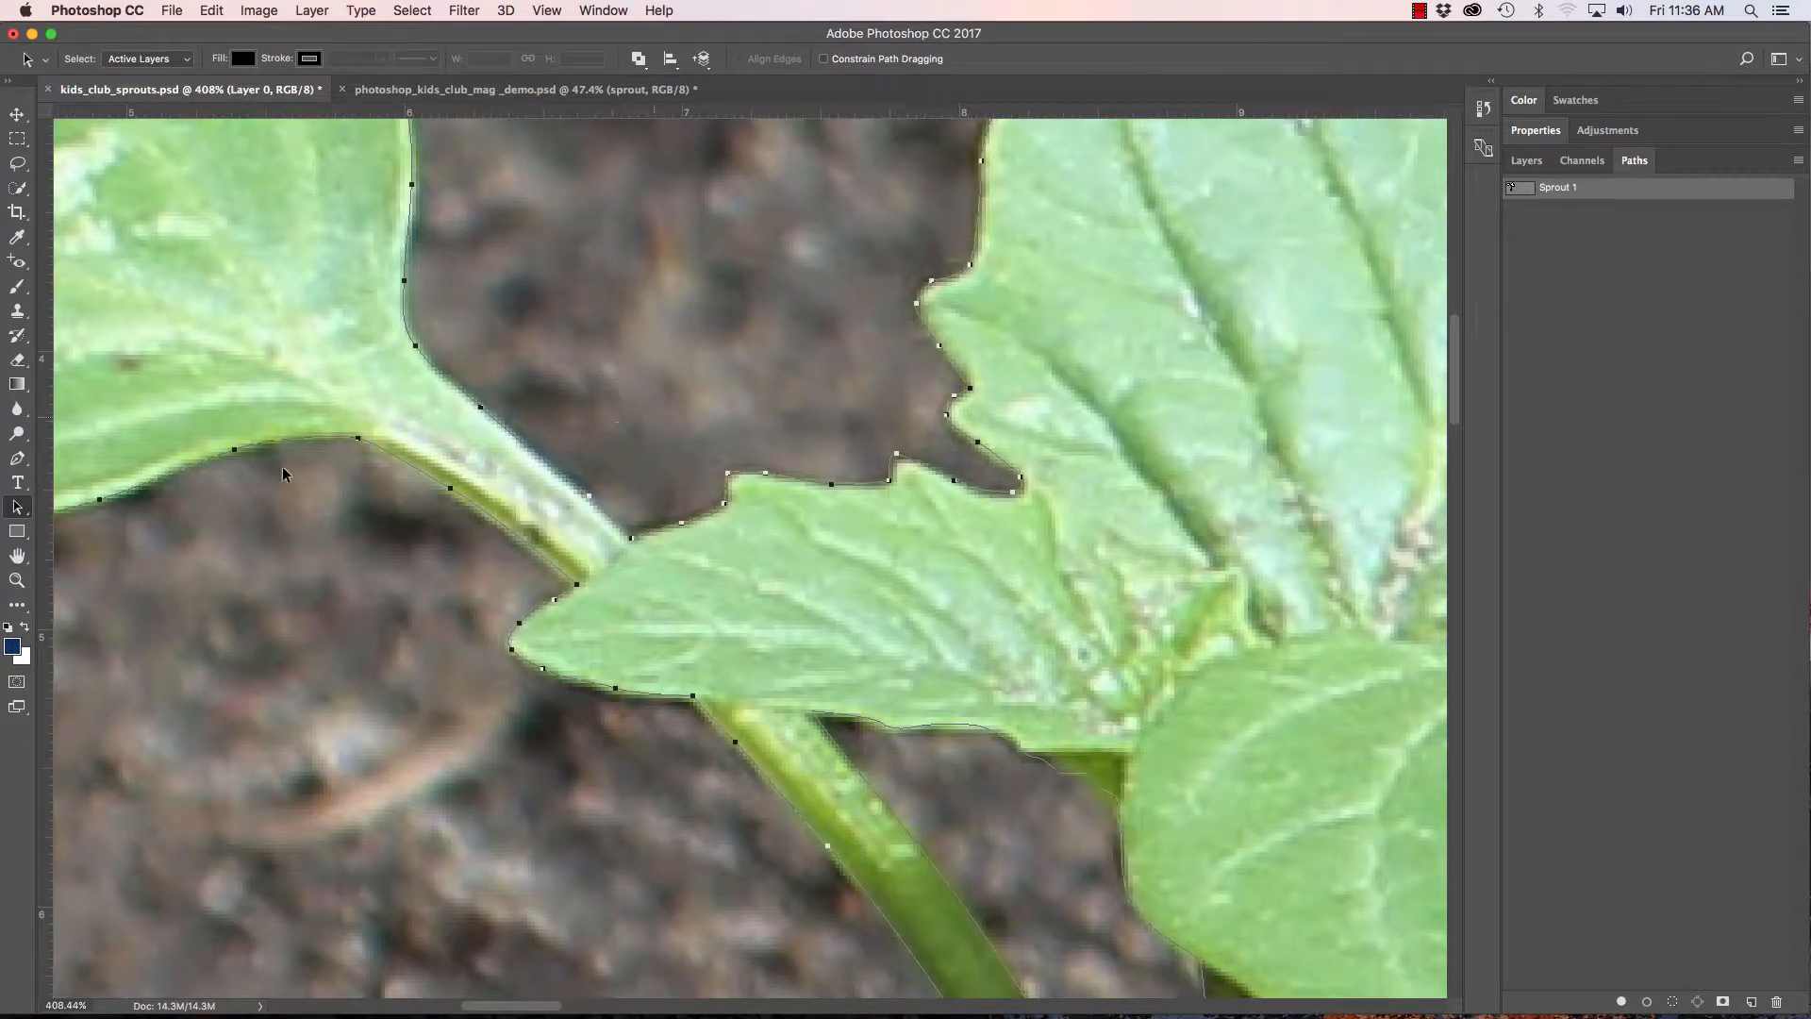
pyautogui.click(590, 498)
pyautogui.moveTo(591, 498); pyautogui.dragTo(665, 398)
pyautogui.moveTo(603, 508); pyautogui.dragTo(639, 469)
pyautogui.press('super+z')
# Examine the Sprout 1 path along the side branch, main stem and small lower leaf down to the soil.
pyautogui.moveTo(1008, 517); pyautogui.dragTo(812, 252)
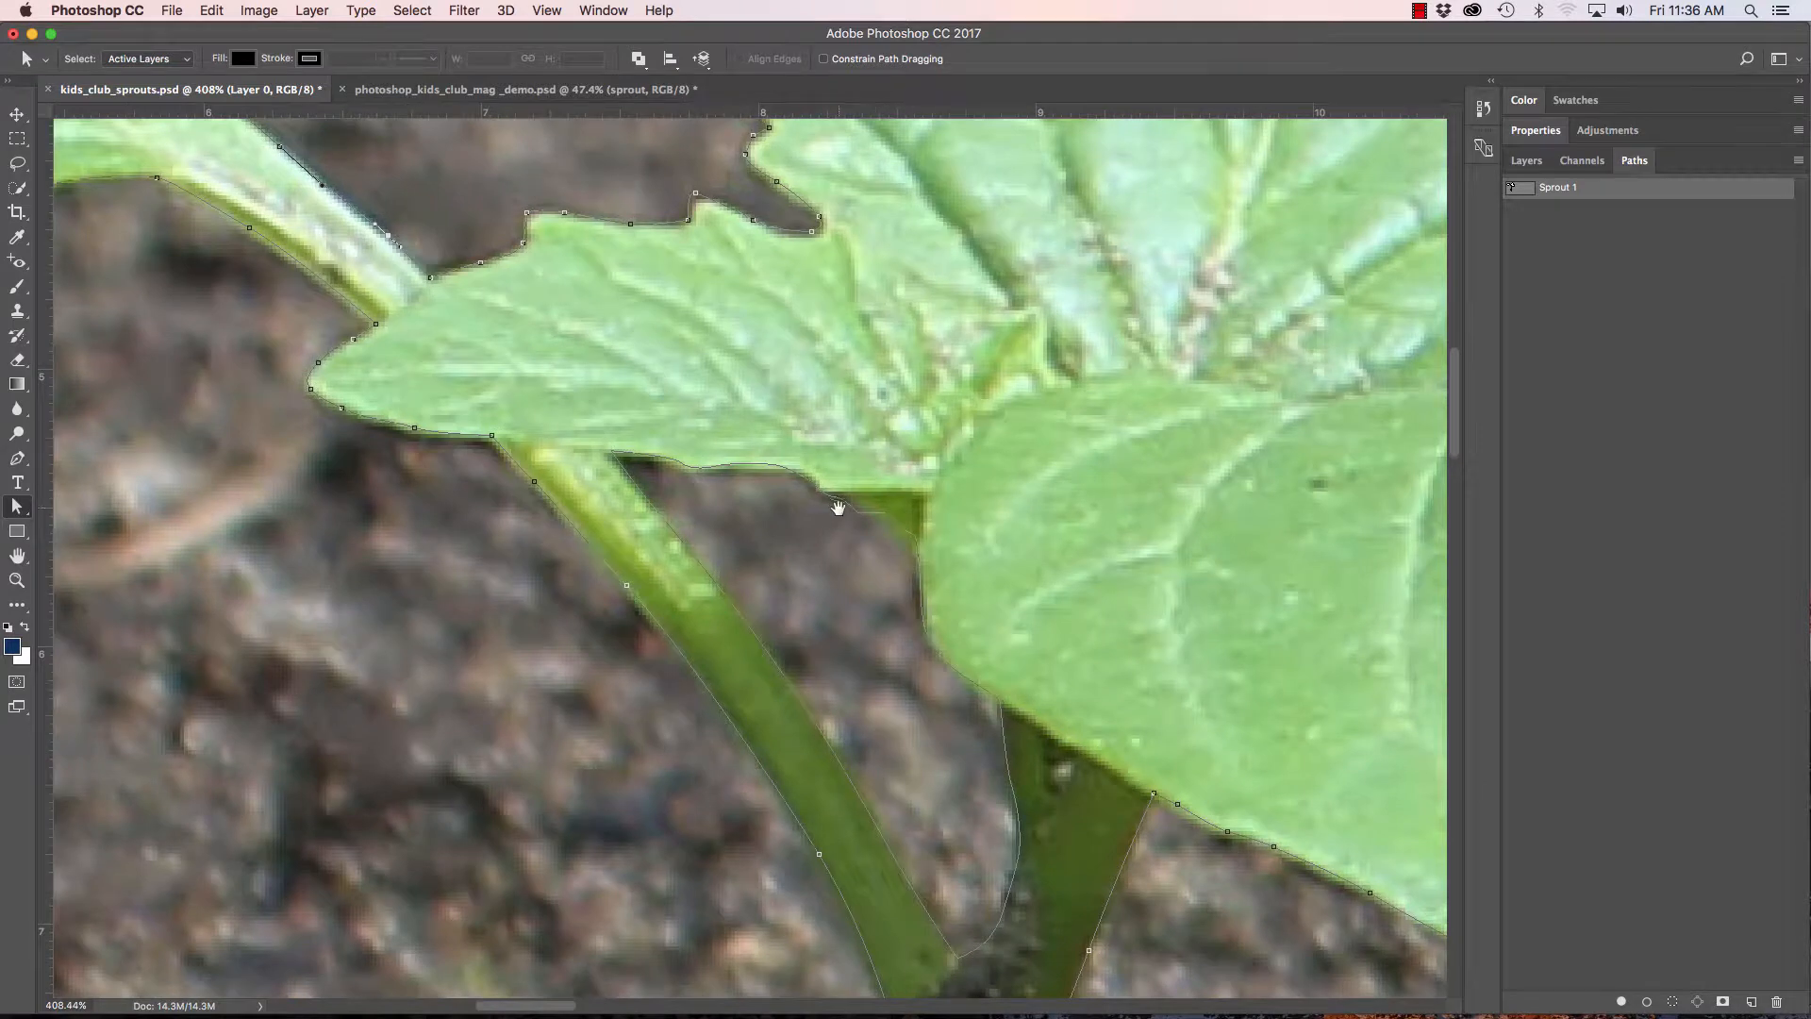
pyautogui.moveTo(837, 505); pyautogui.dragTo(748, 362)
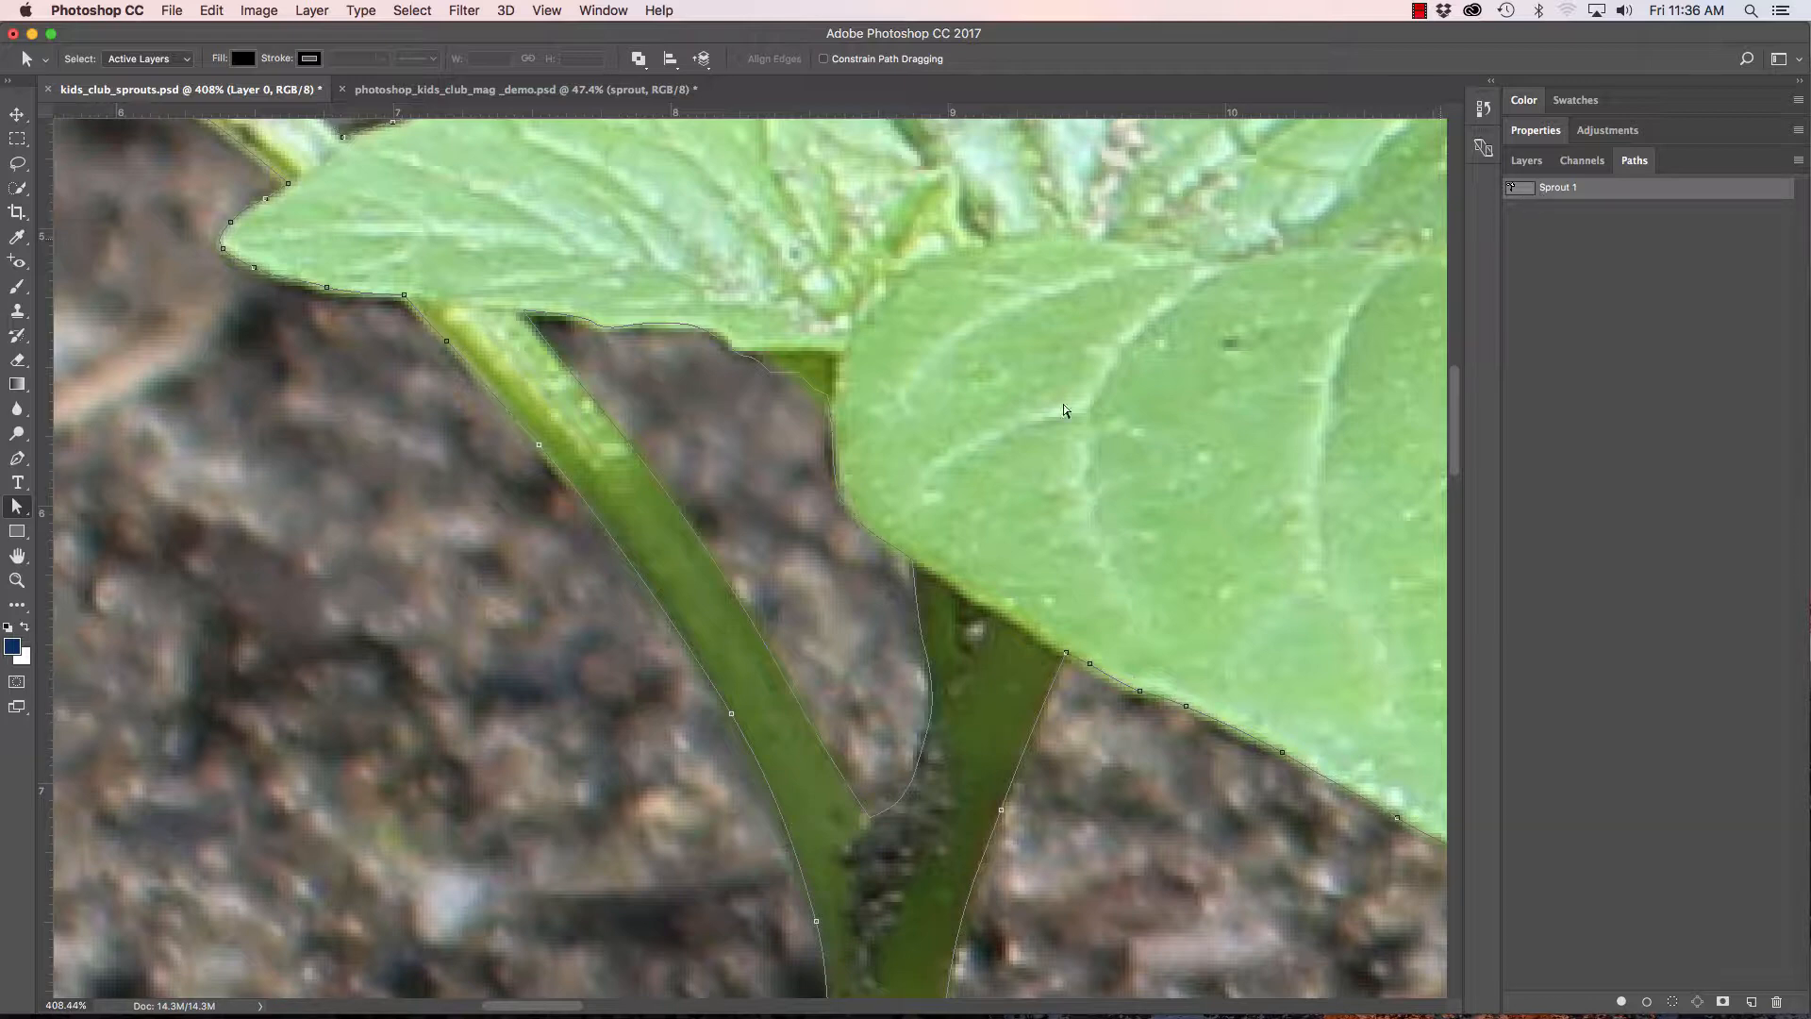
pyautogui.moveTo(994, 607); pyautogui.dragTo(990, 335)
pyautogui.moveTo(989, 641); pyautogui.dragTo(946, 339)
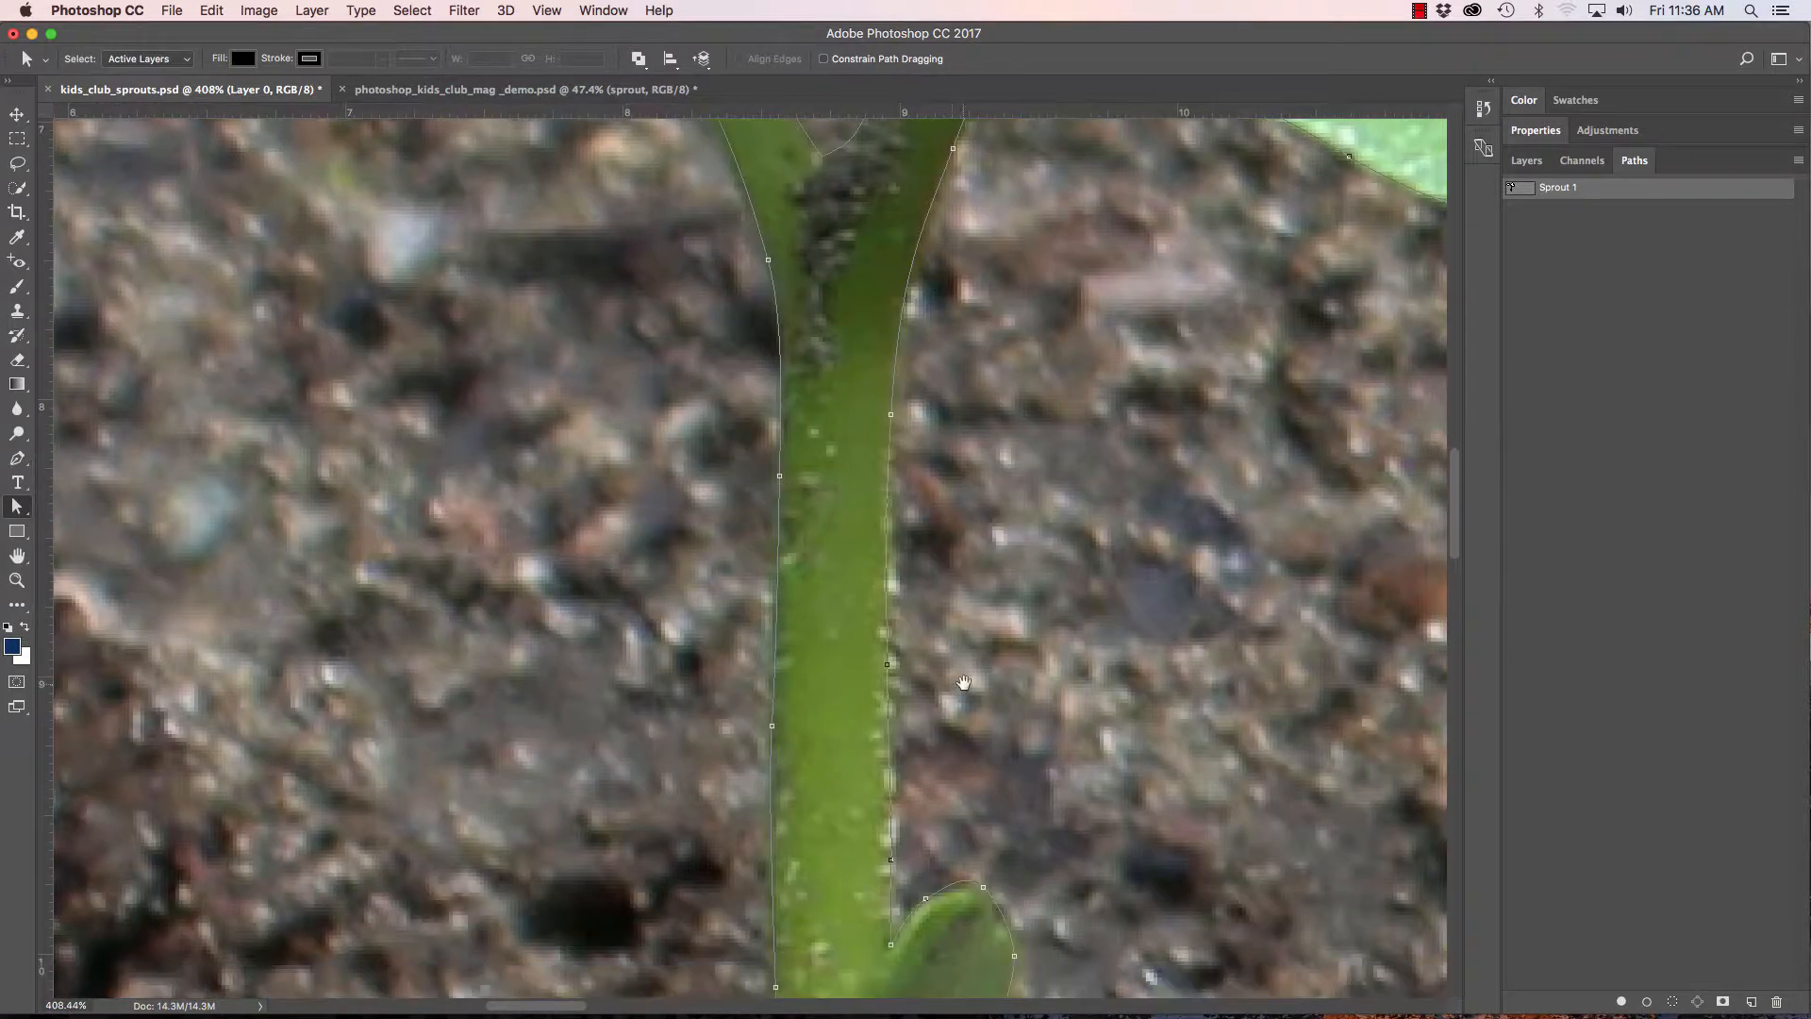
pyautogui.moveTo(962, 684); pyautogui.dragTo(931, 391)
pyautogui.moveTo(941, 595); pyautogui.dragTo(904, 345)
pyautogui.moveTo(904, 566); pyautogui.dragTo(919, 337)
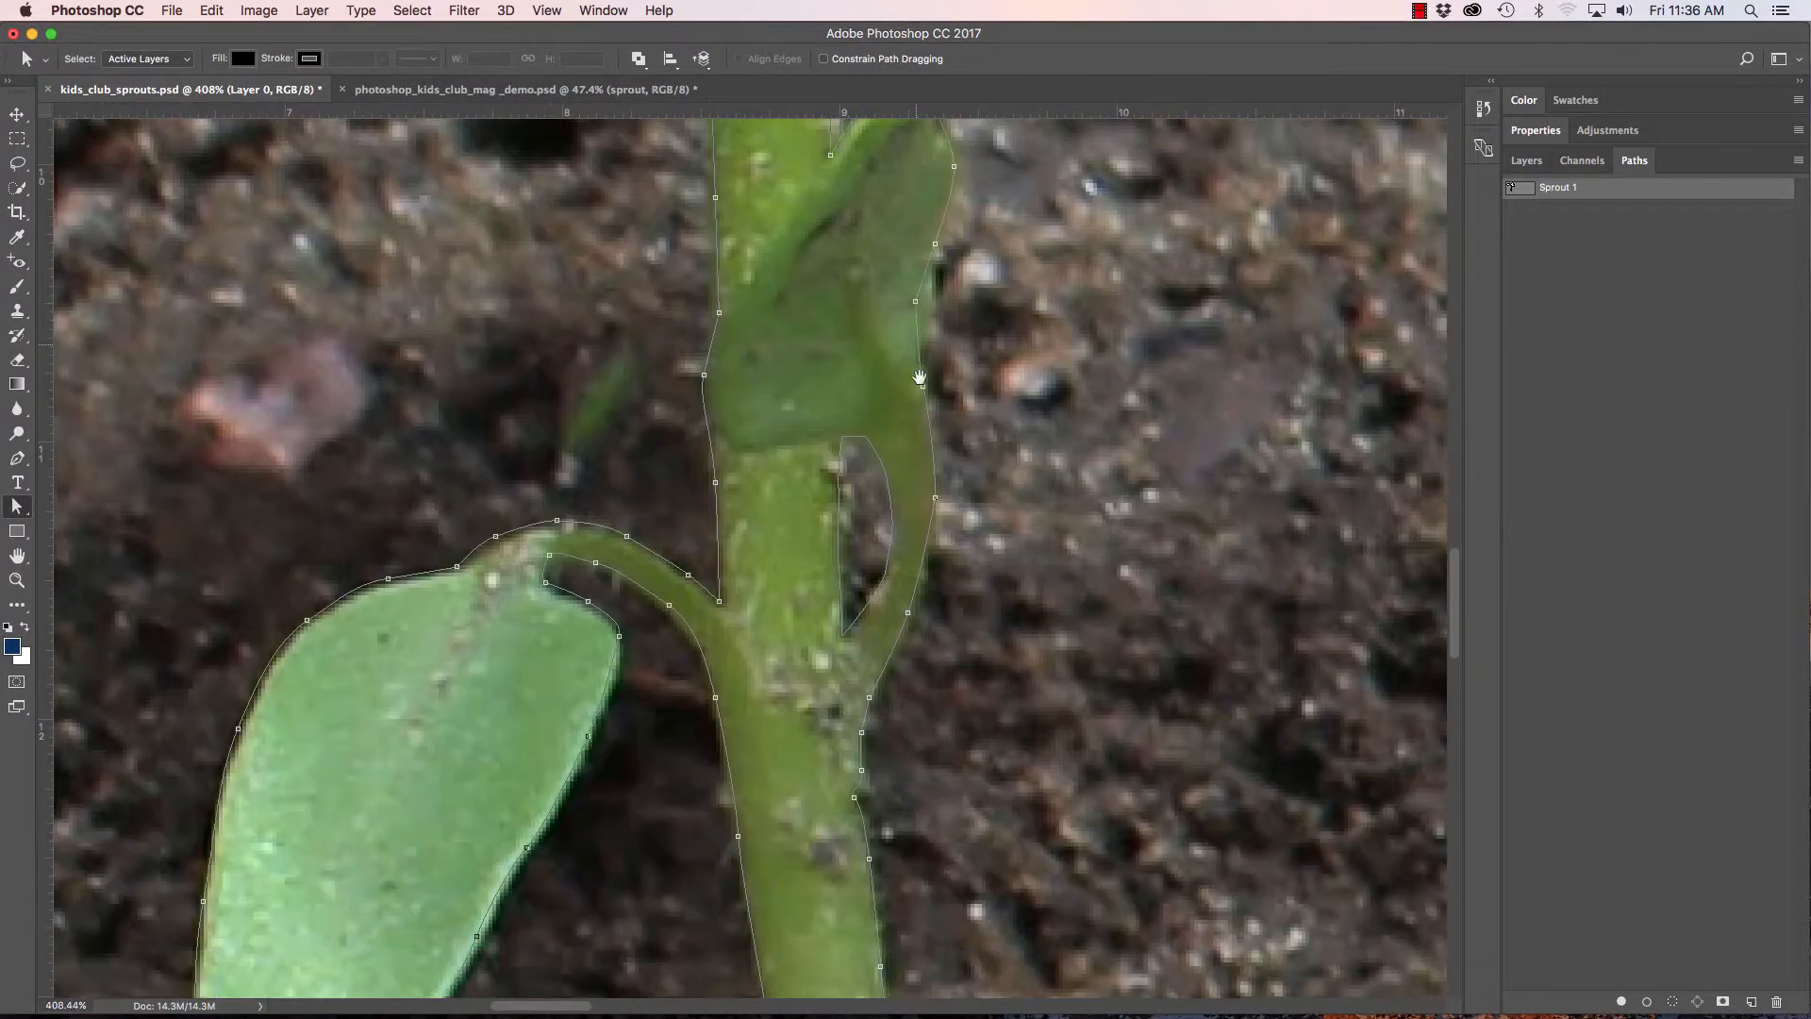
pyautogui.moveTo(899, 481); pyautogui.dragTo(900, 316)
pyautogui.moveTo(877, 623); pyautogui.dragTo(903, 420)
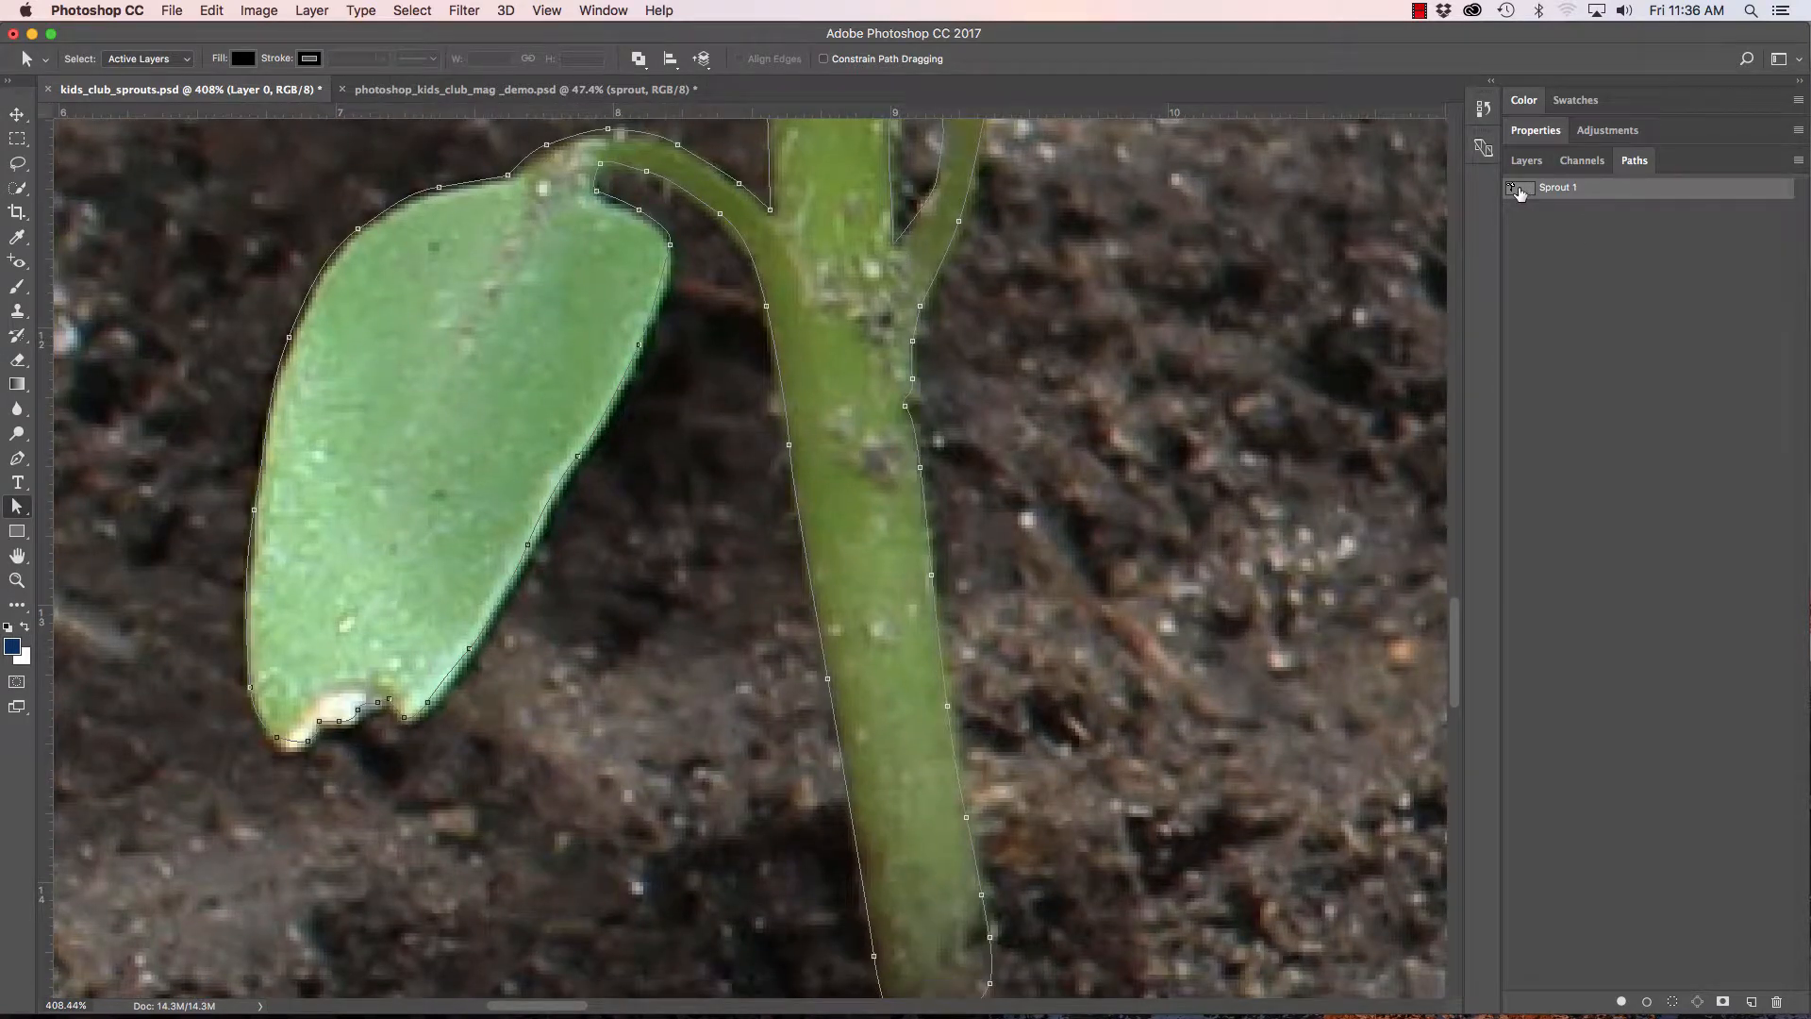
# Nudge the photo slightly upward with the Move tool to align the sprout with the Sprout 1 path, and check the stem's fit.
pyautogui.press('v')
pyautogui.press('Down')
pyautogui.press('Up')
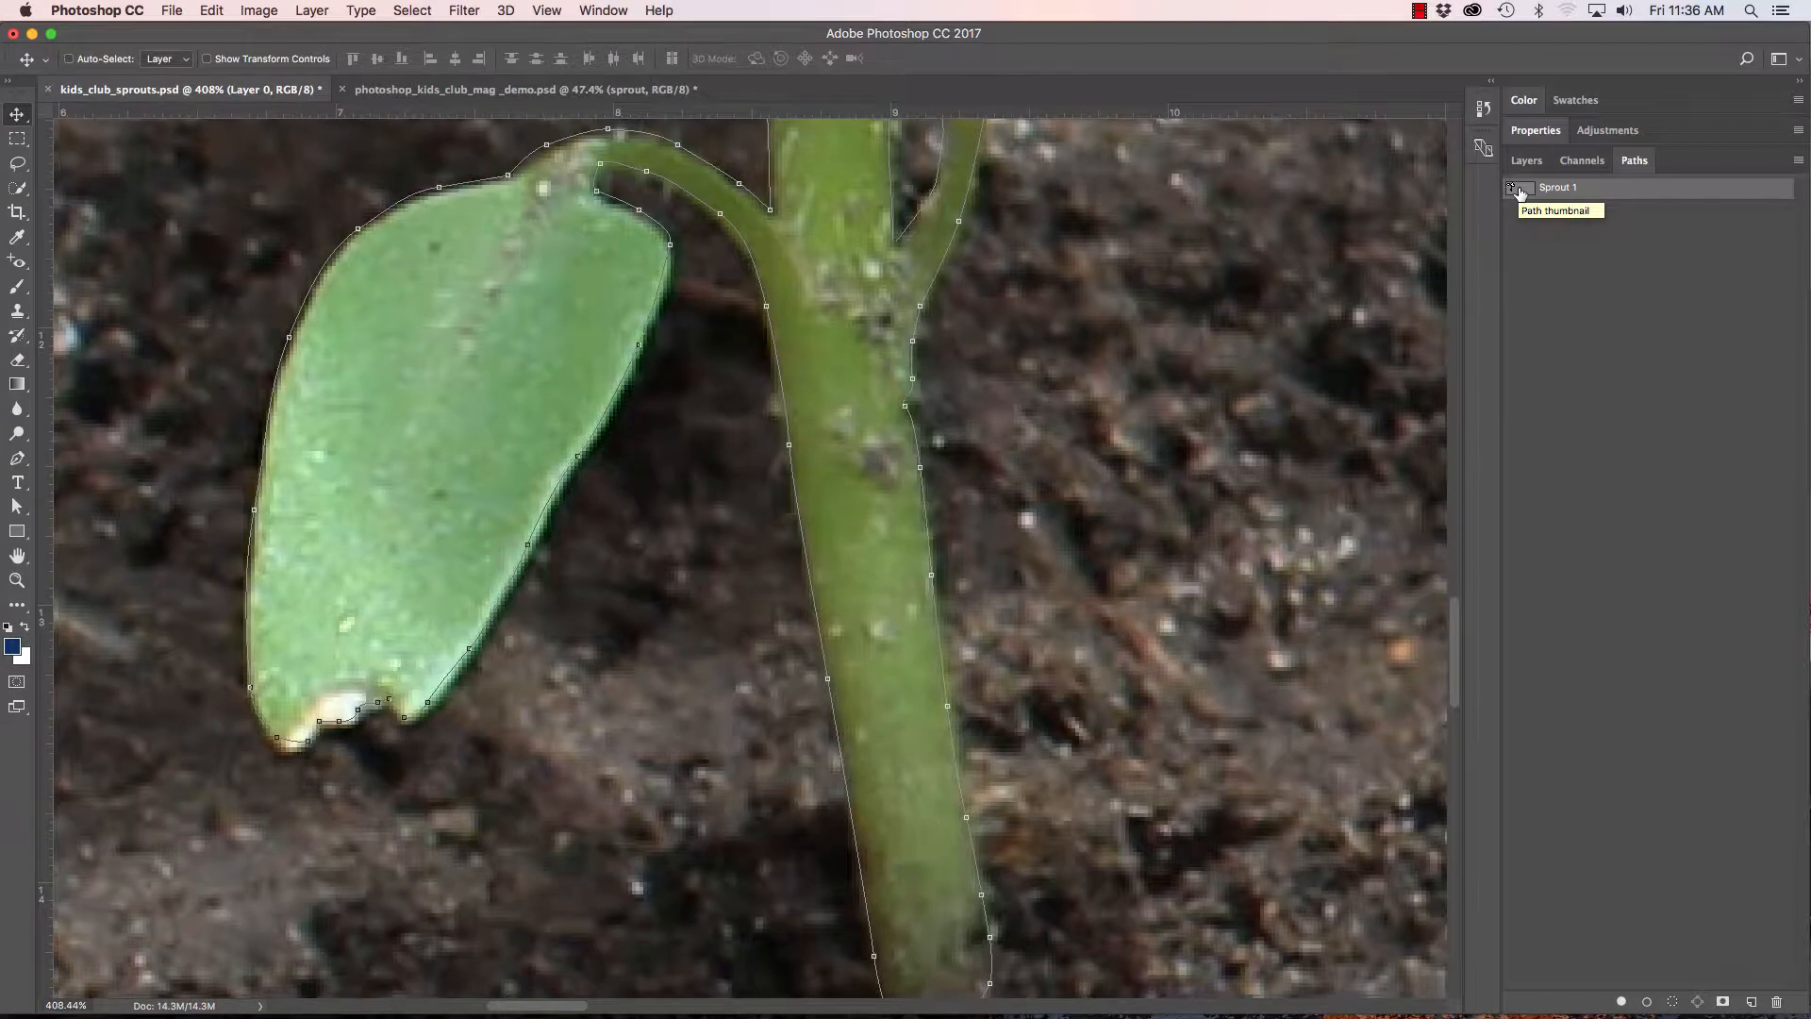
pyautogui.press('Up')
pyautogui.press('Up')
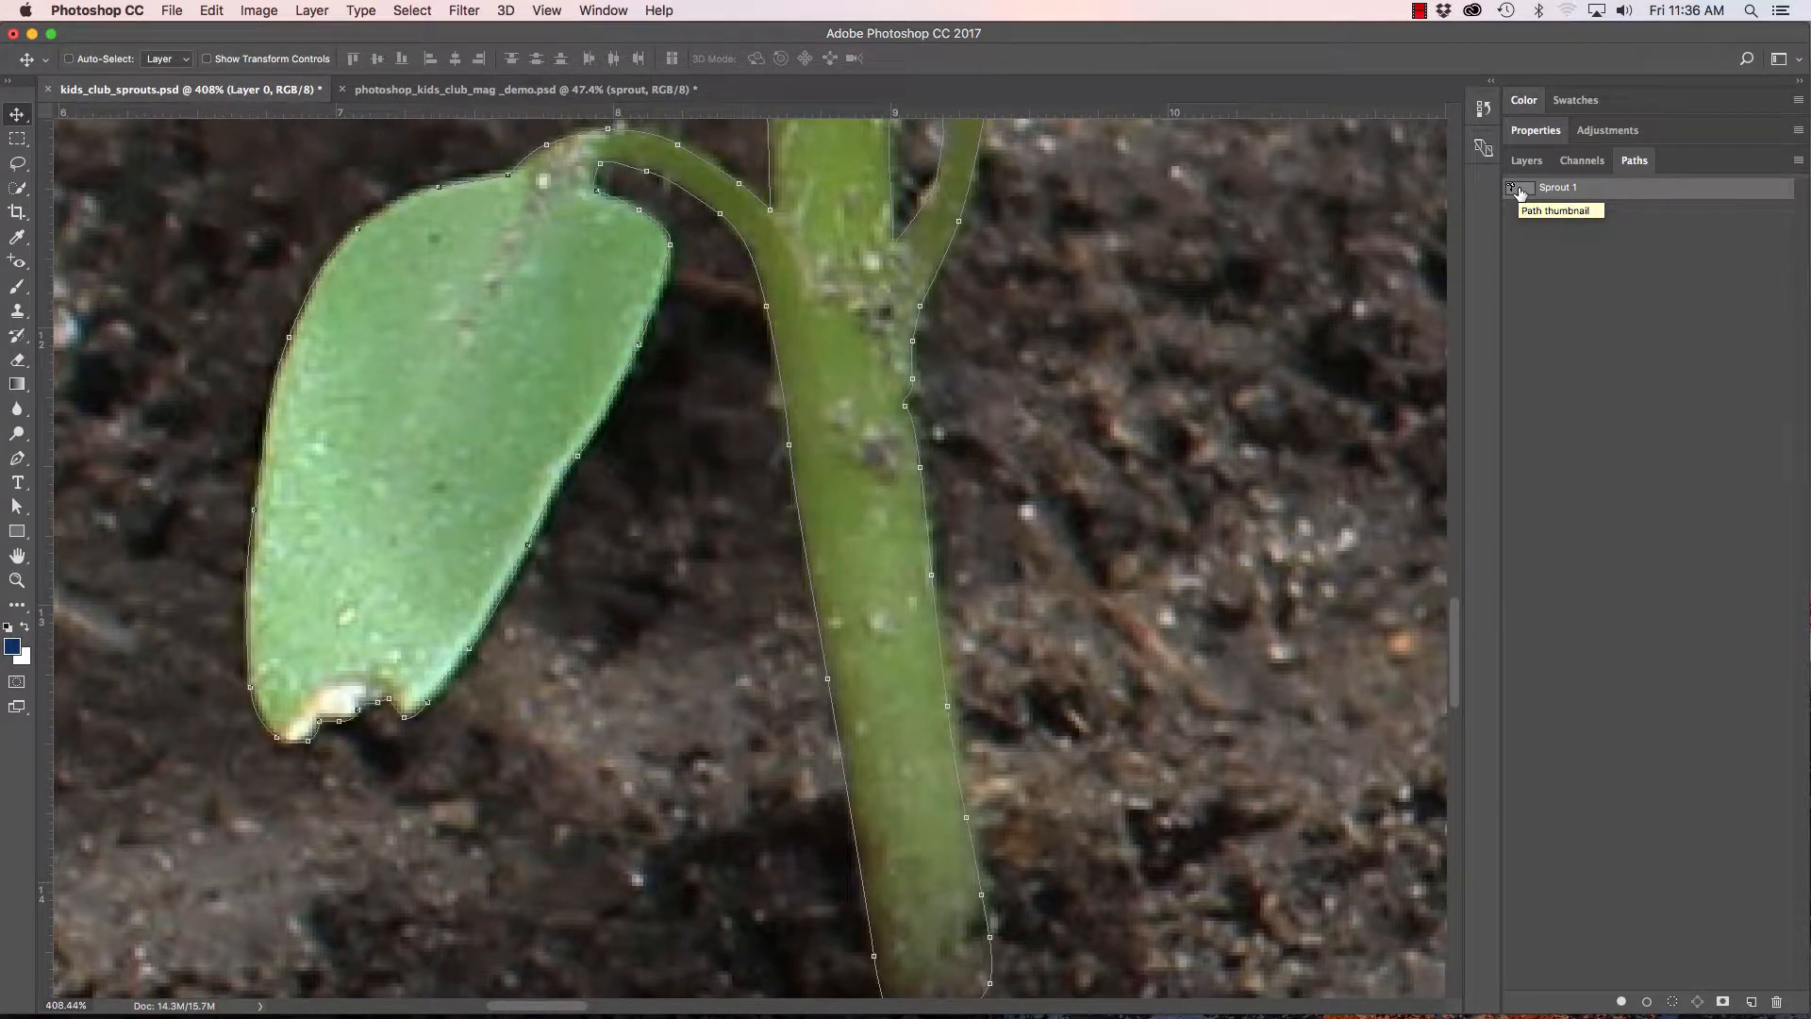
pyautogui.press('Up')
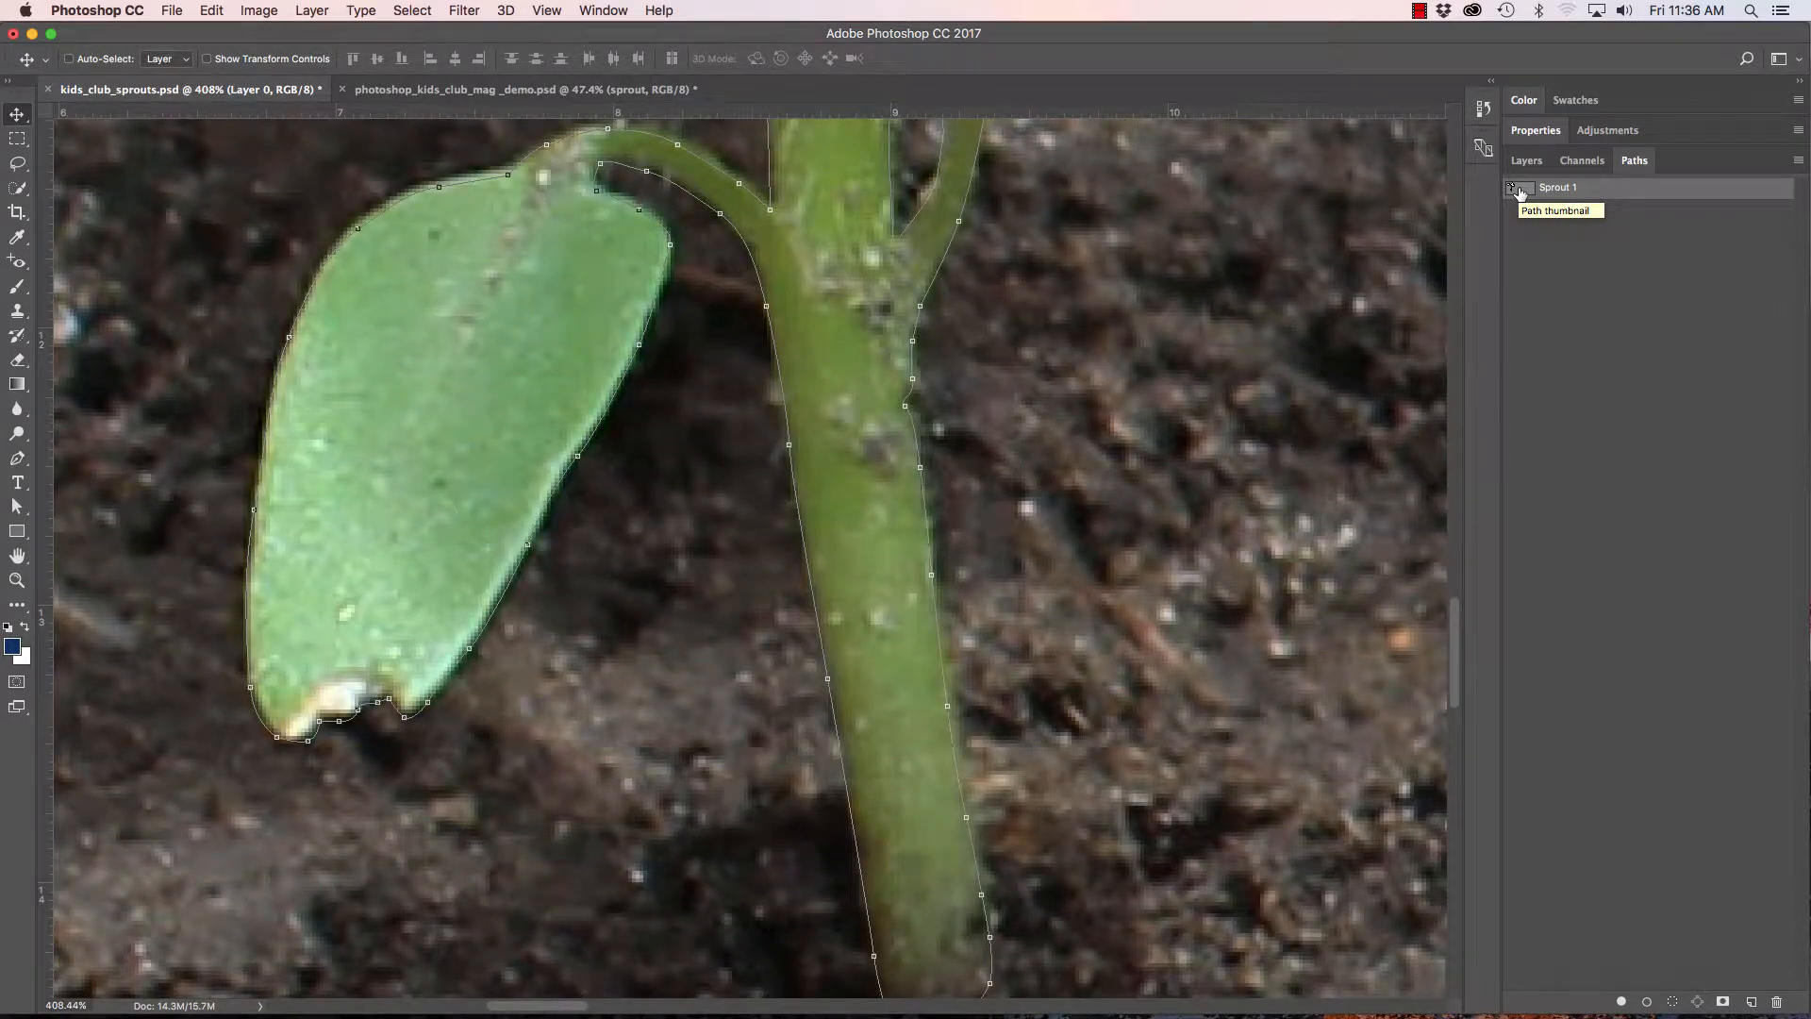
pyautogui.press('Down')
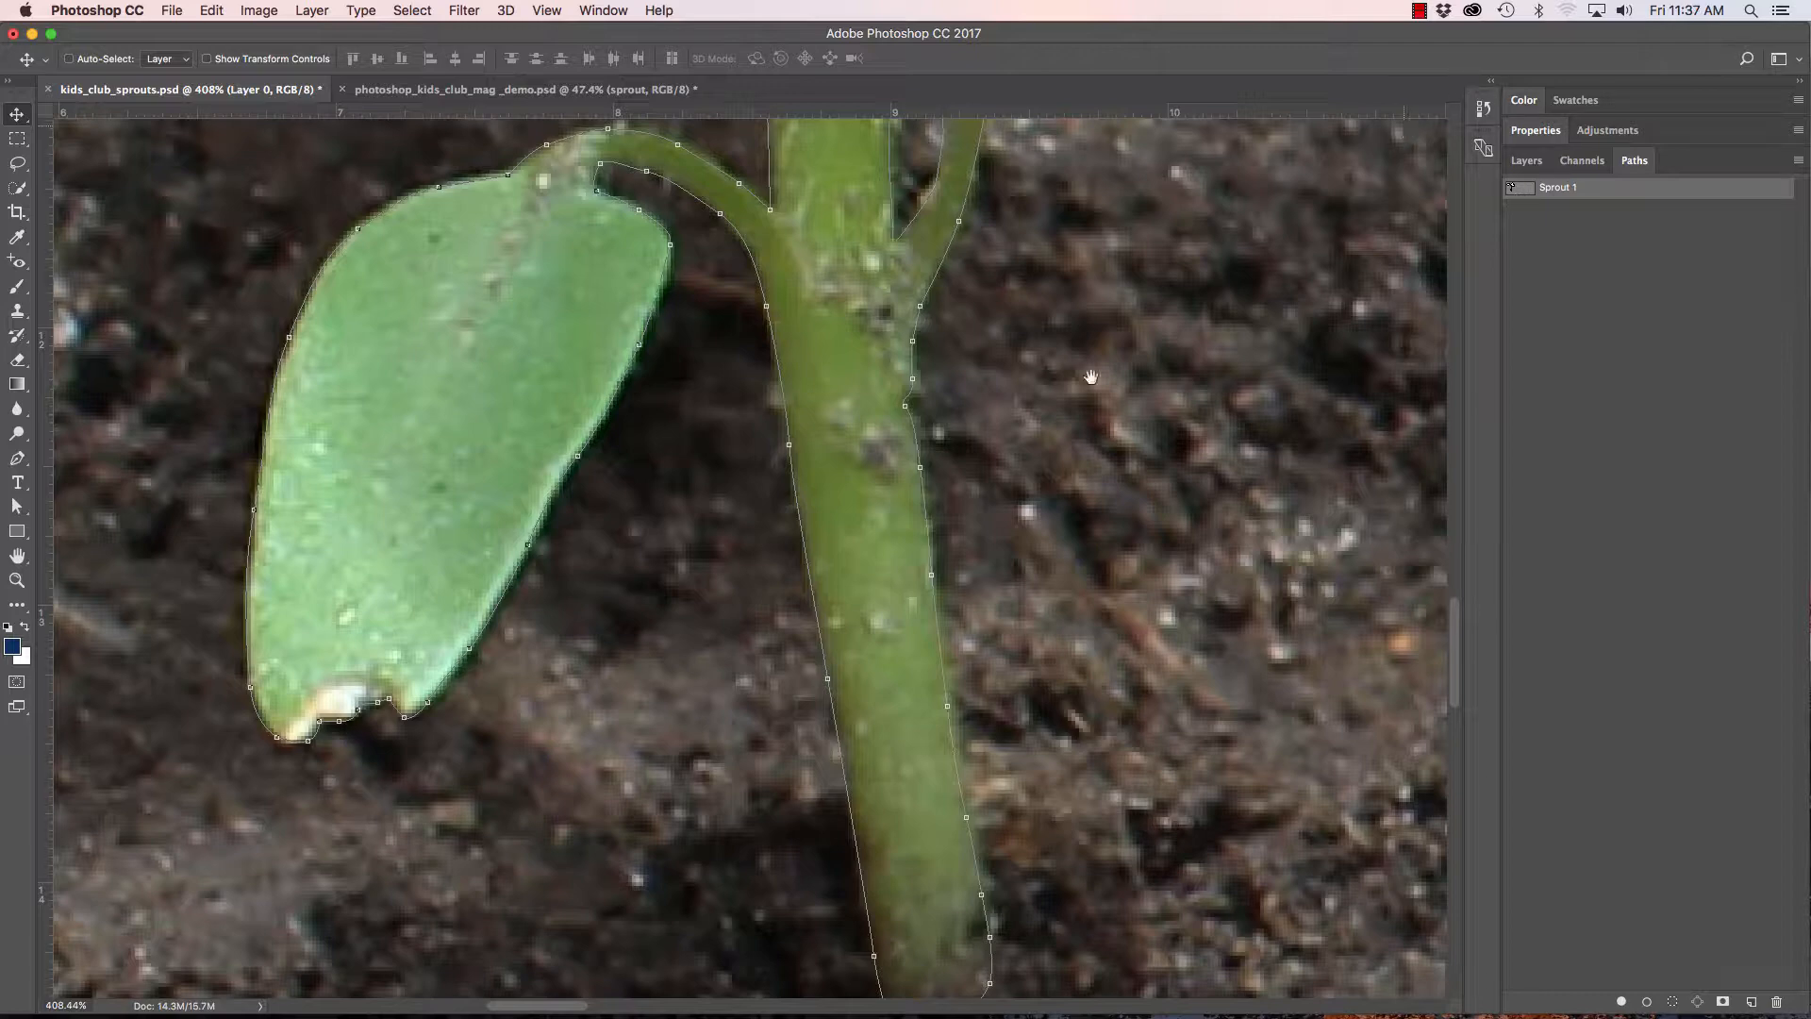
pyautogui.moveTo(825, 343); pyautogui.dragTo(885, 752)
pyautogui.moveTo(864, 509); pyautogui.dragTo(864, 679)
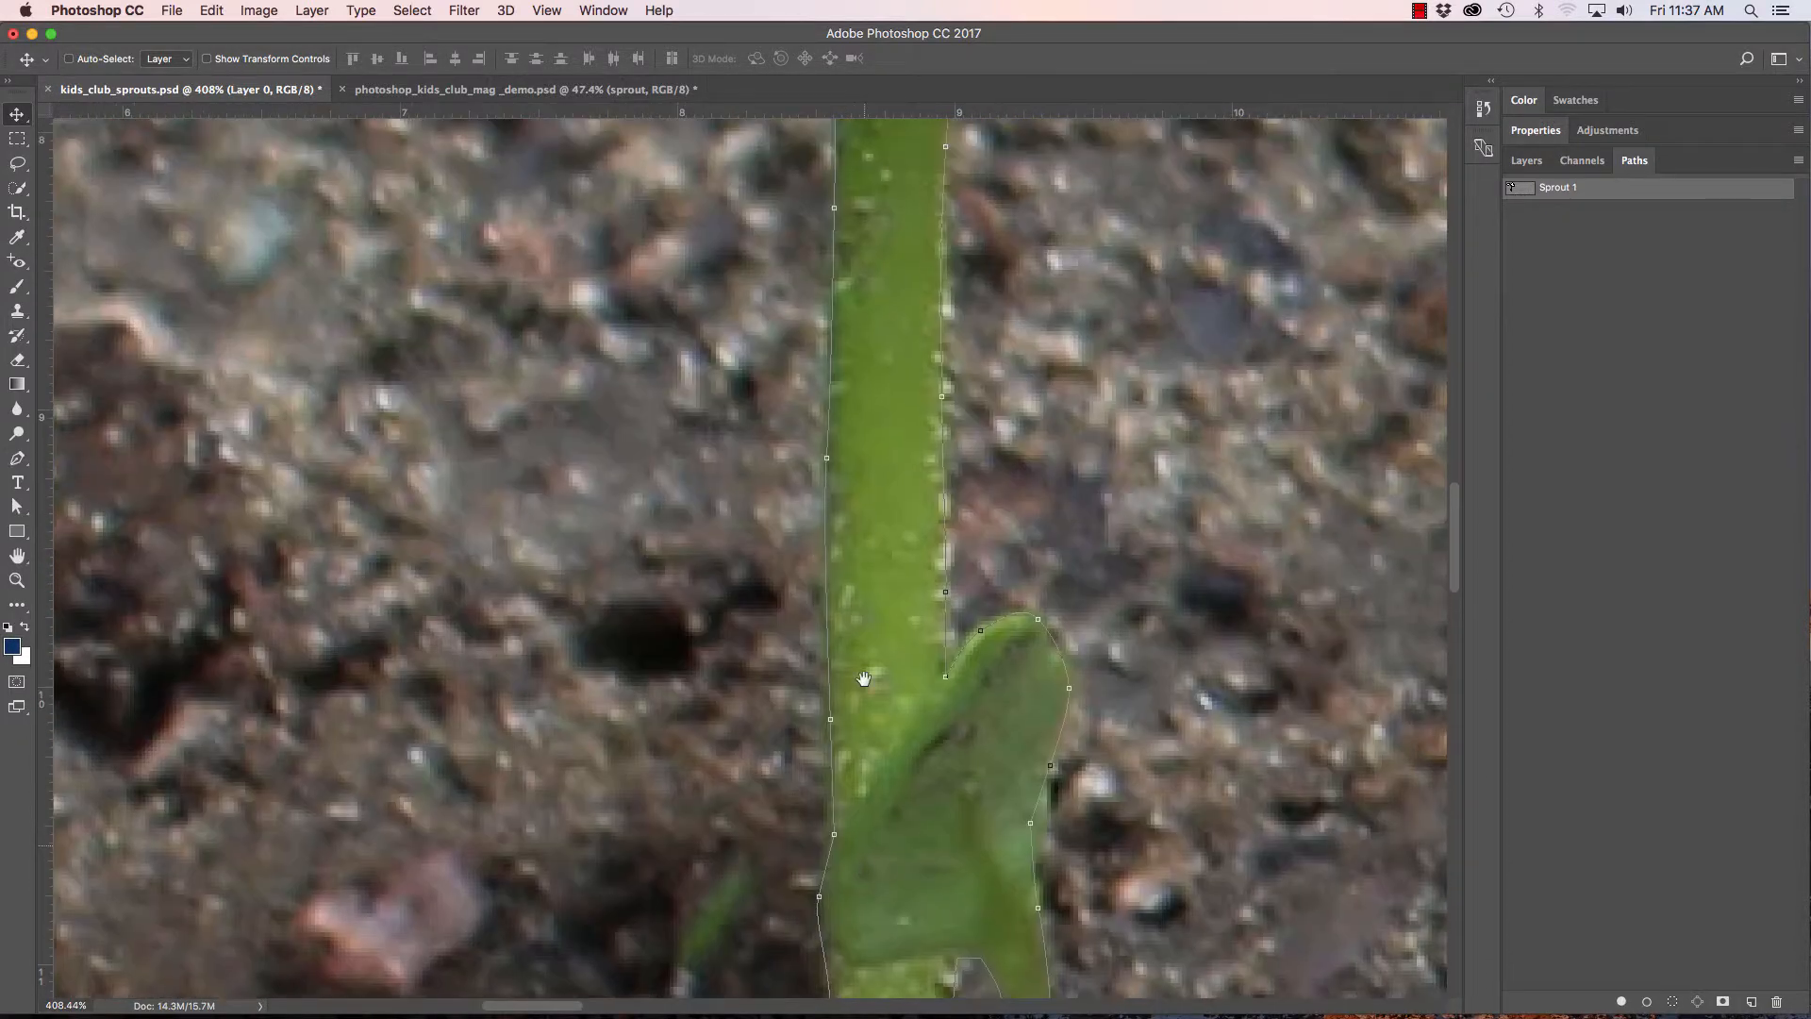
# Examine the Sprout 1 path up the stem, around the large leaf and along the top leaf's edge.
pyautogui.moveTo(813, 377); pyautogui.dragTo(851, 849)
pyautogui.moveTo(849, 352); pyautogui.dragTo(795, 733)
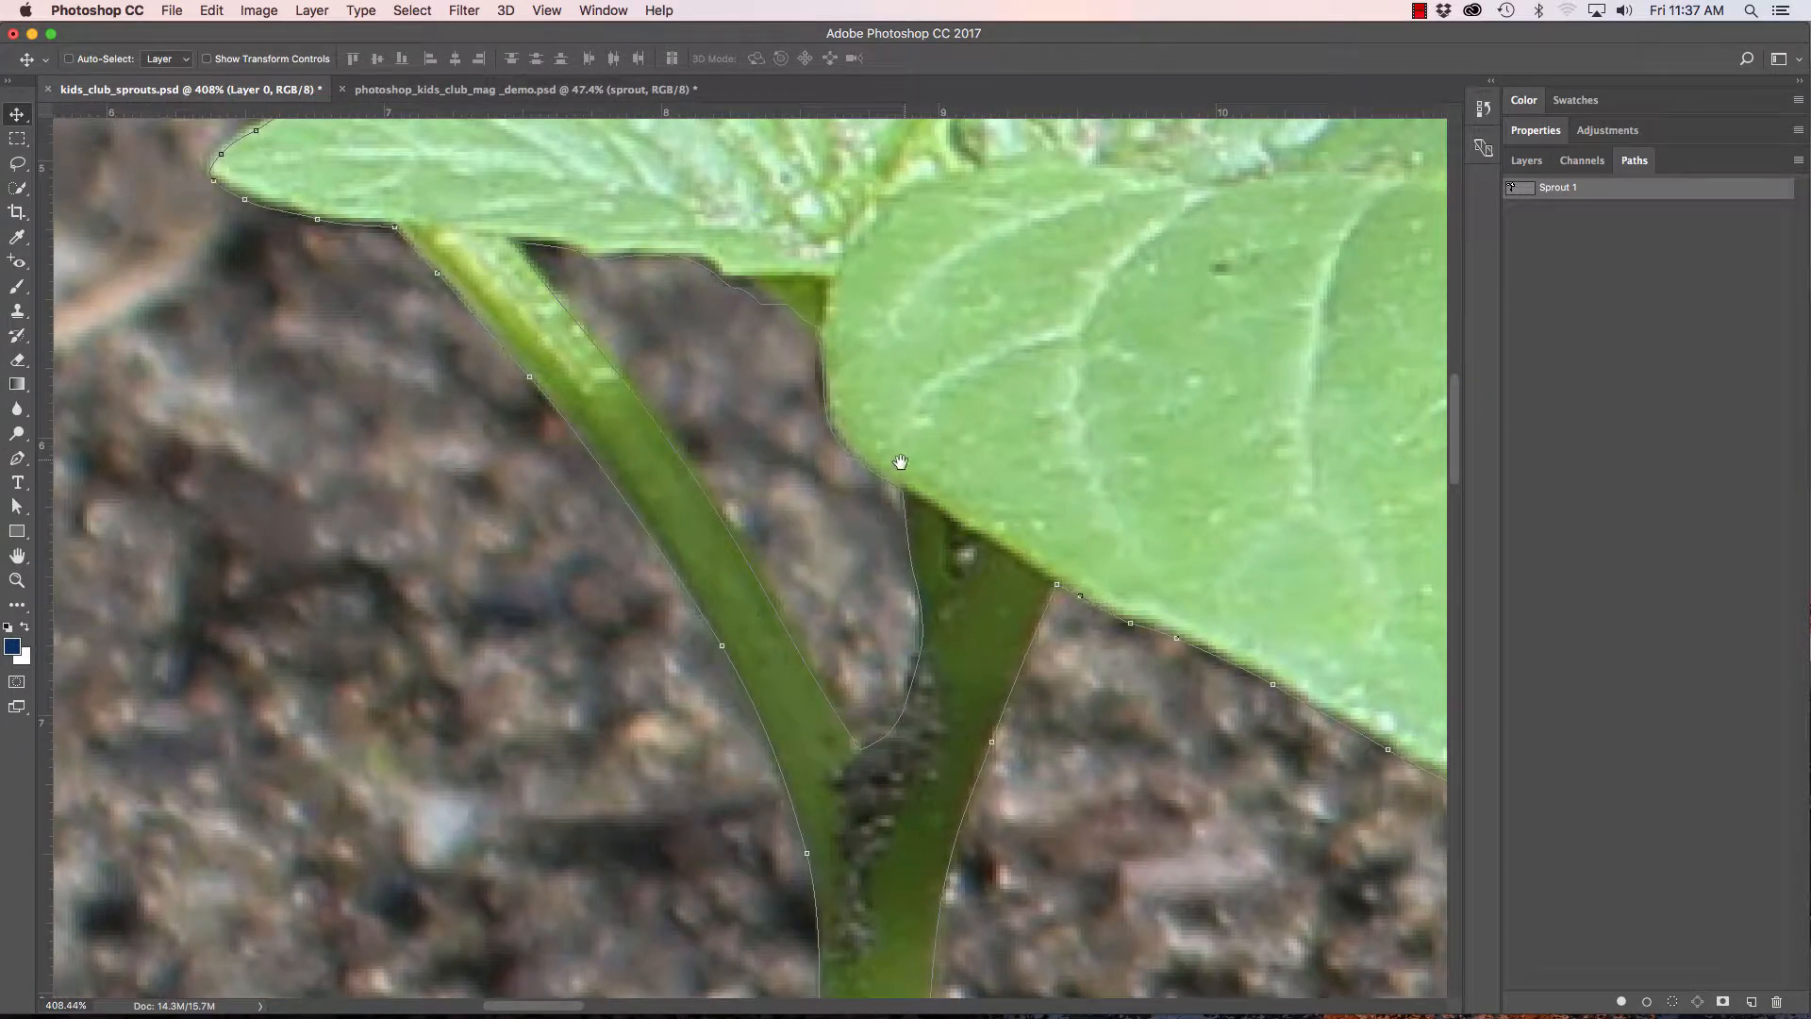
pyautogui.moveTo(1069, 469); pyautogui.dragTo(736, 509)
pyautogui.moveTo(1000, 517); pyautogui.dragTo(626, 415)
pyautogui.moveTo(1080, 460); pyautogui.dragTo(795, 646)
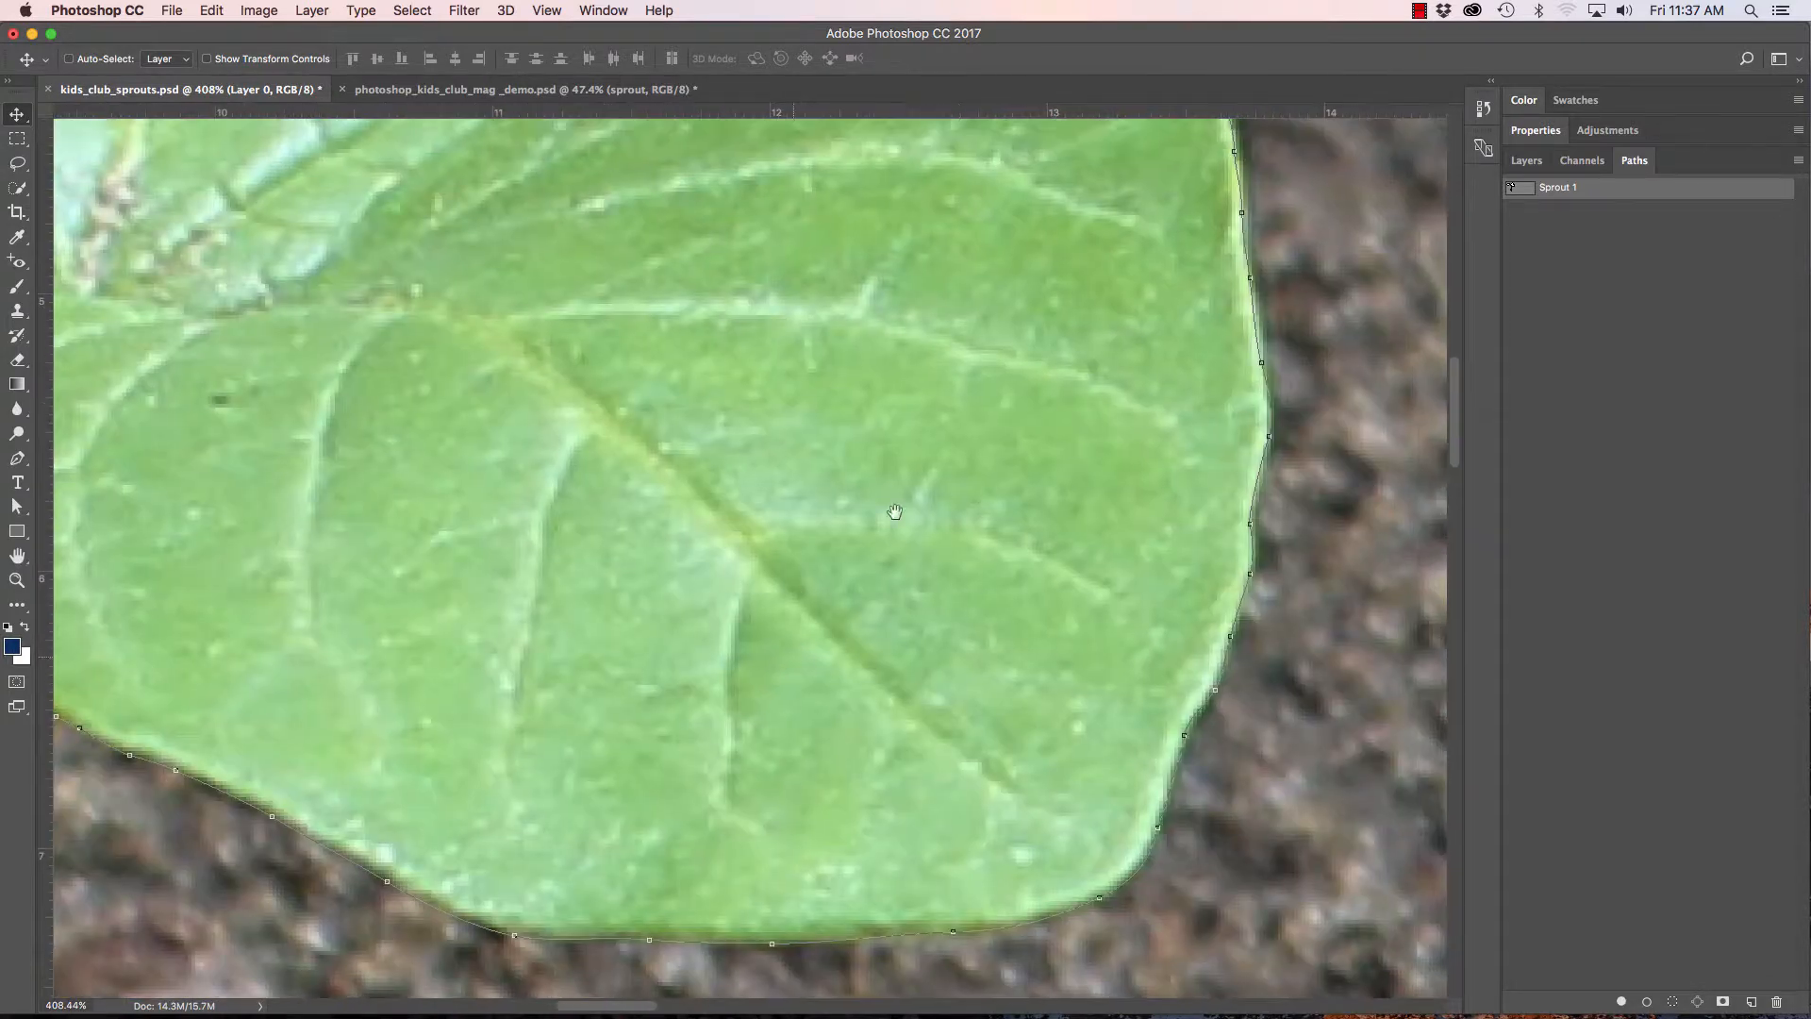
pyautogui.moveTo(959, 441); pyautogui.dragTo(948, 740)
pyautogui.moveTo(862, 330); pyautogui.dragTo(929, 460)
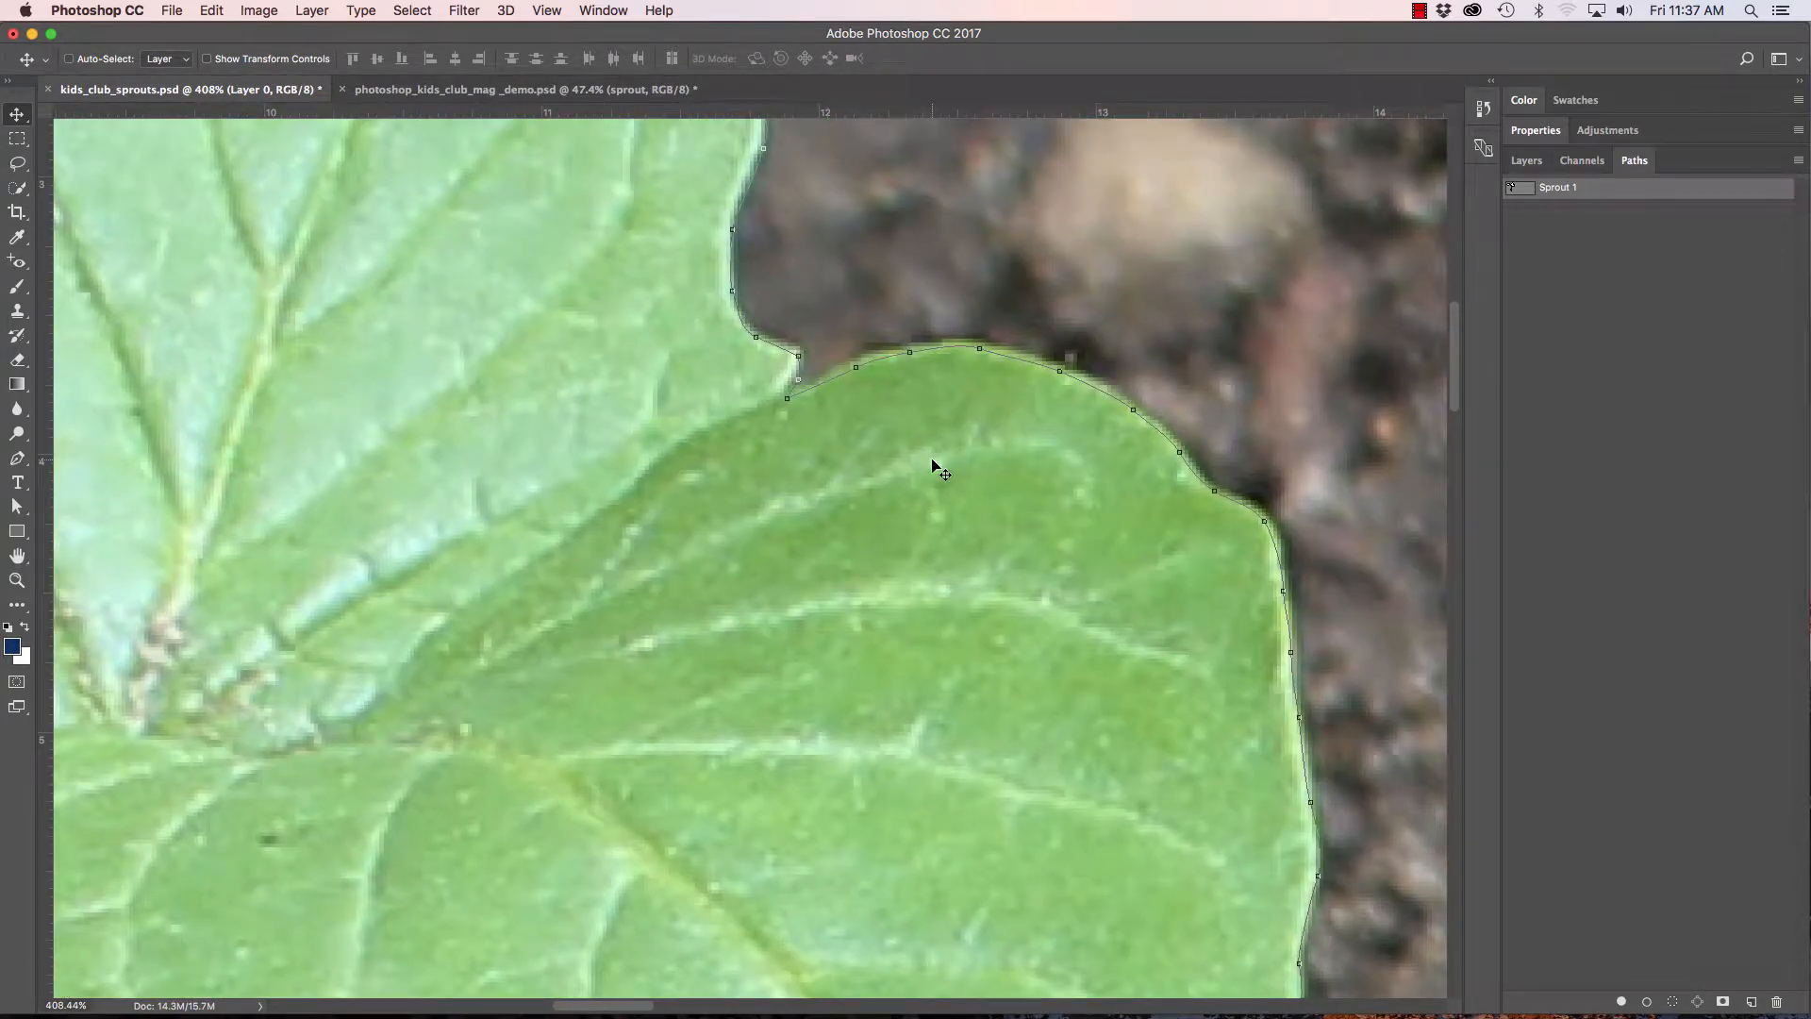
pyautogui.moveTo(725, 496); pyautogui.dragTo(611, 515)
pyautogui.moveTo(628, 534); pyautogui.dragTo(693, 515)
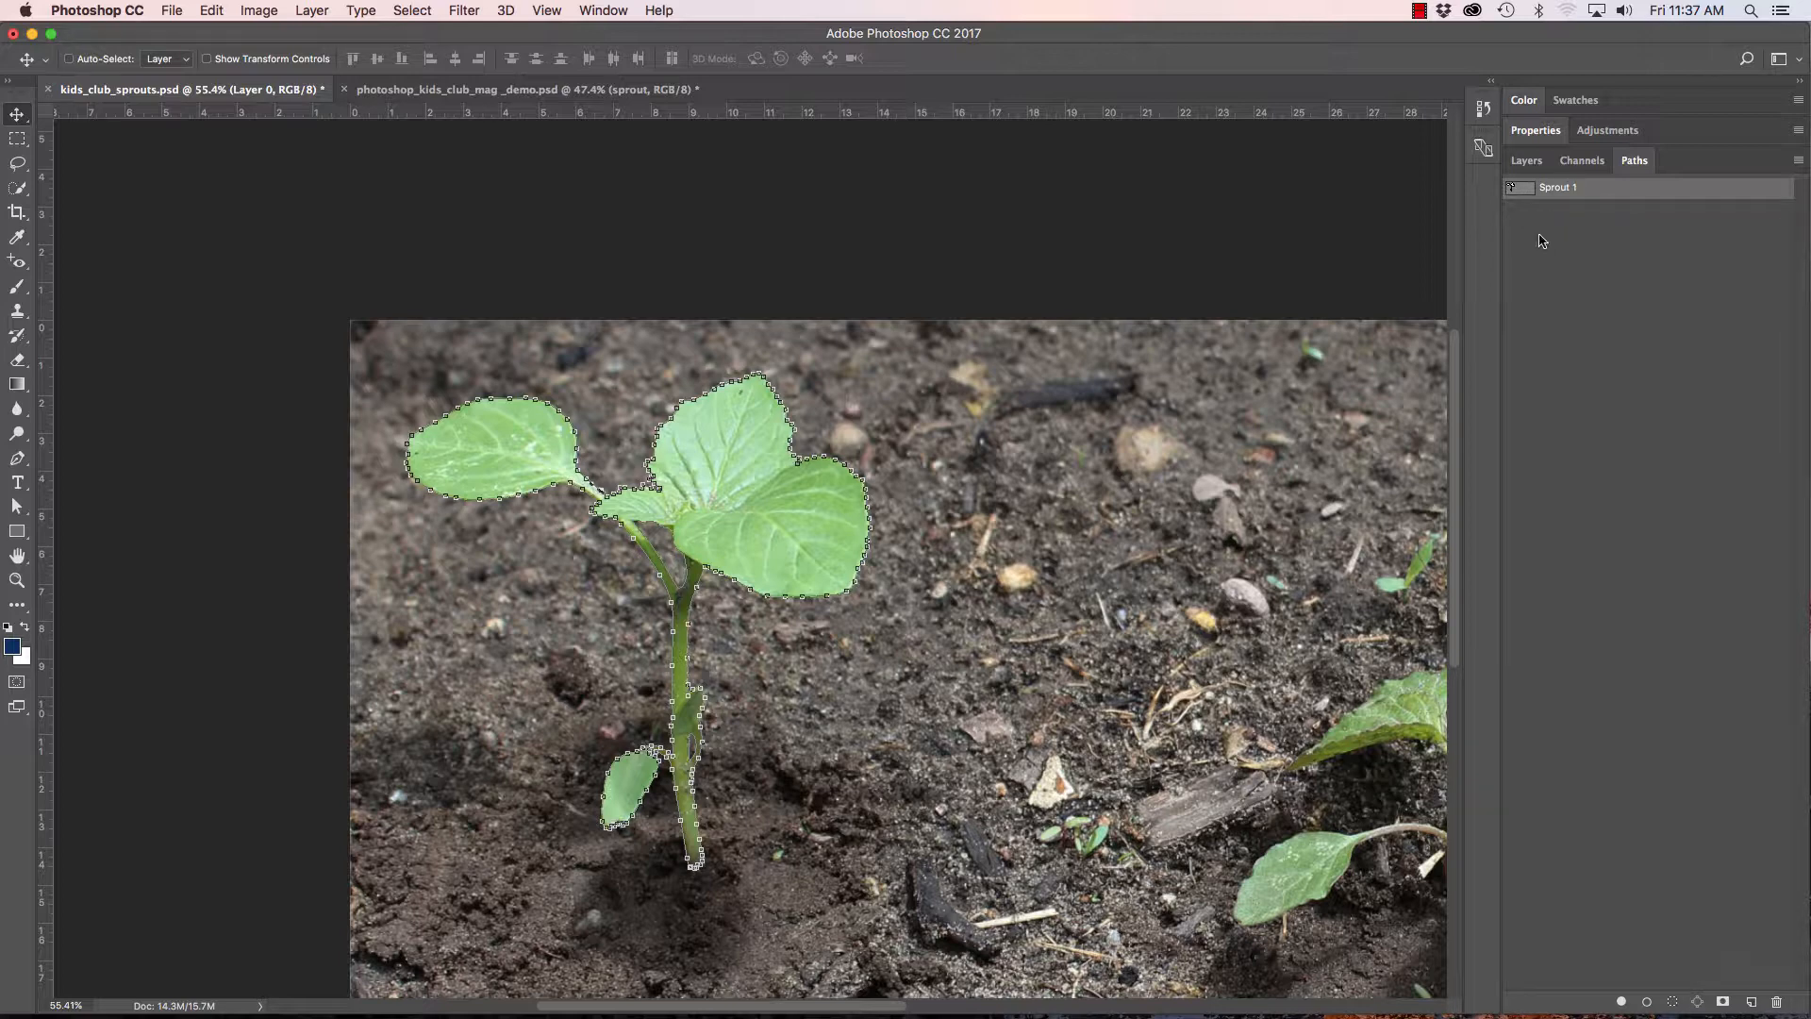
# Load the Sprout 1 path as a selection and apply a feather to its edge.
pyautogui.keyDown('ctrl'); pyautogui.click(1520, 189); pyautogui.keyUp('ctrl')
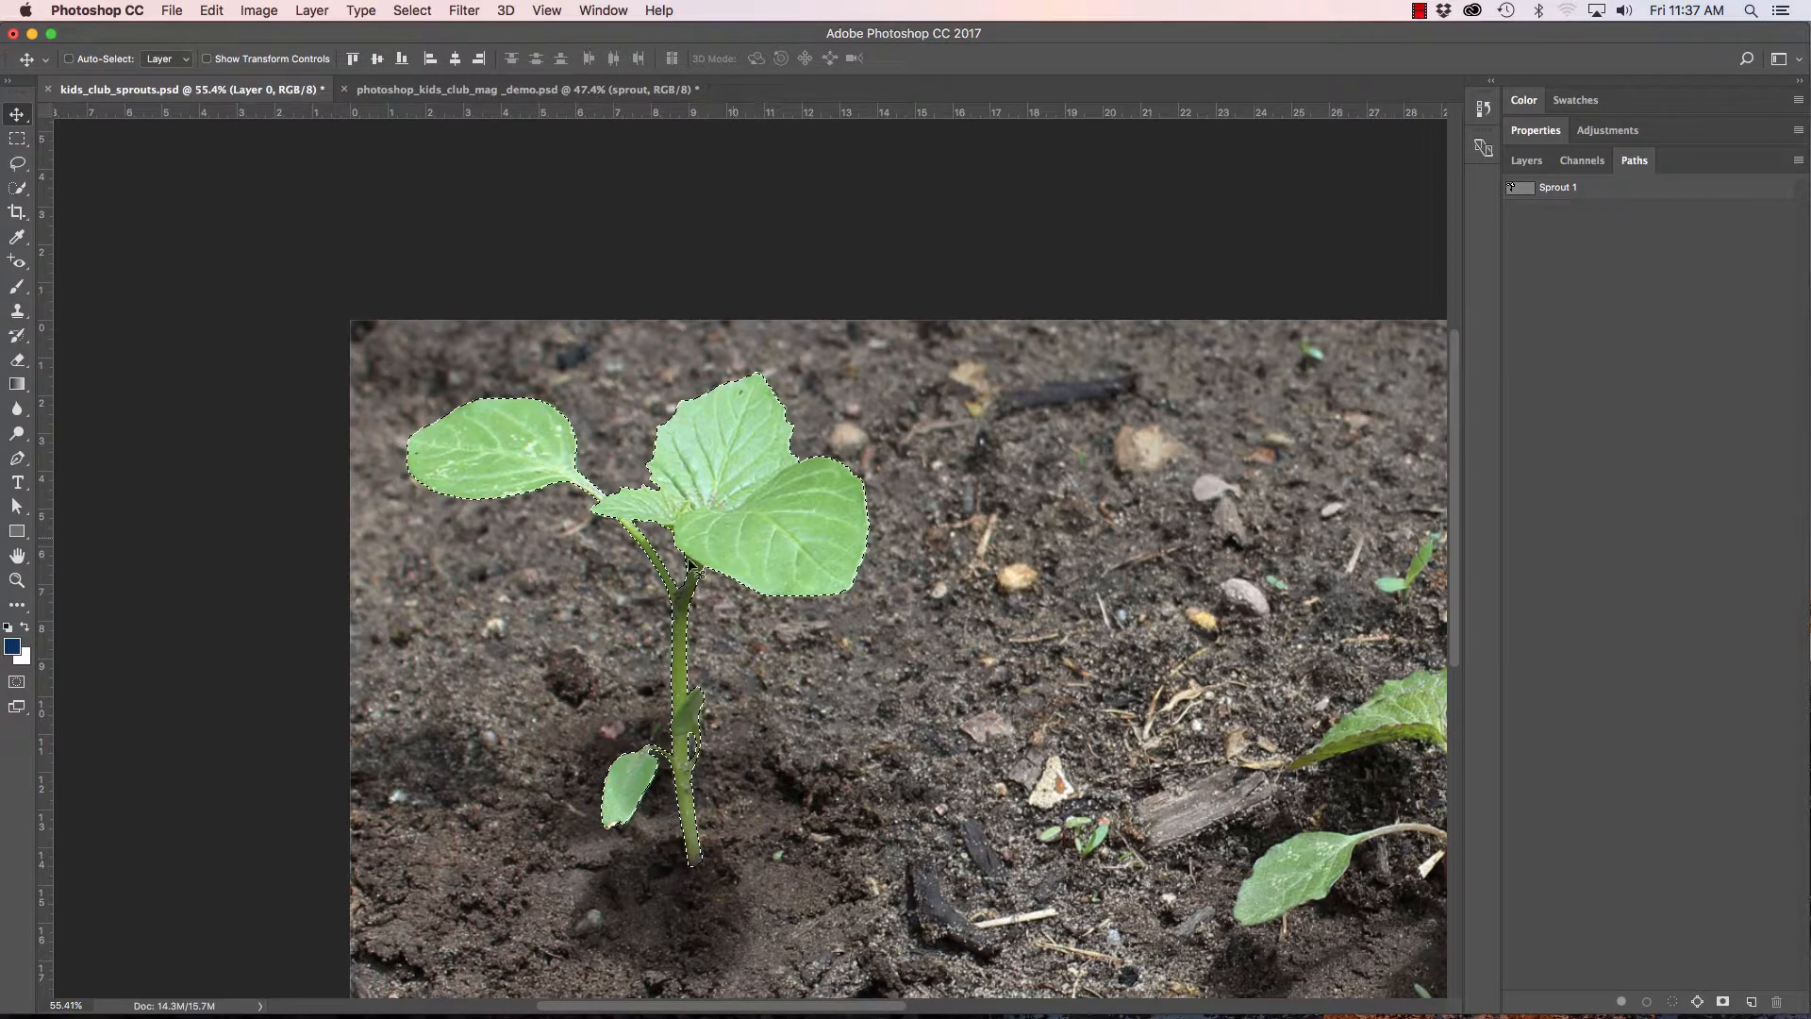
pyautogui.moveTo(644, 535); pyautogui.dragTo(514, 509)
pyautogui.click(412, 10)
pyautogui.moveTo(440, 265)
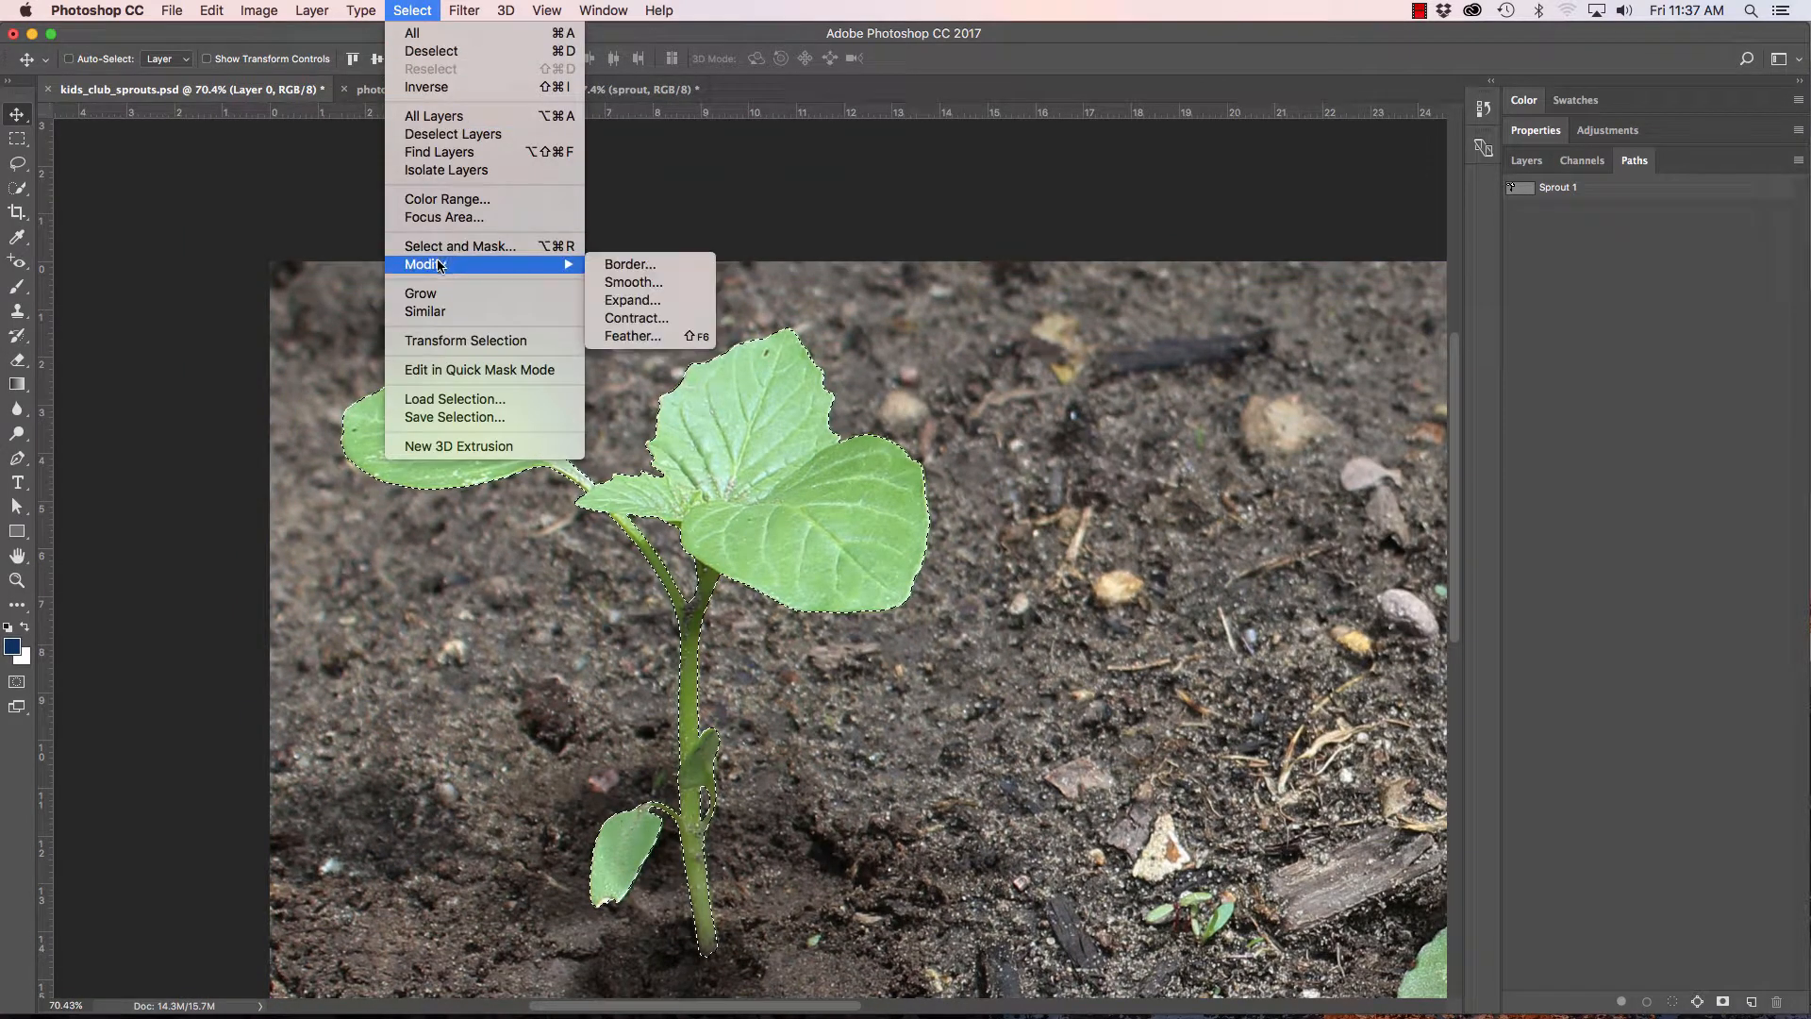
pyautogui.click(640, 337)
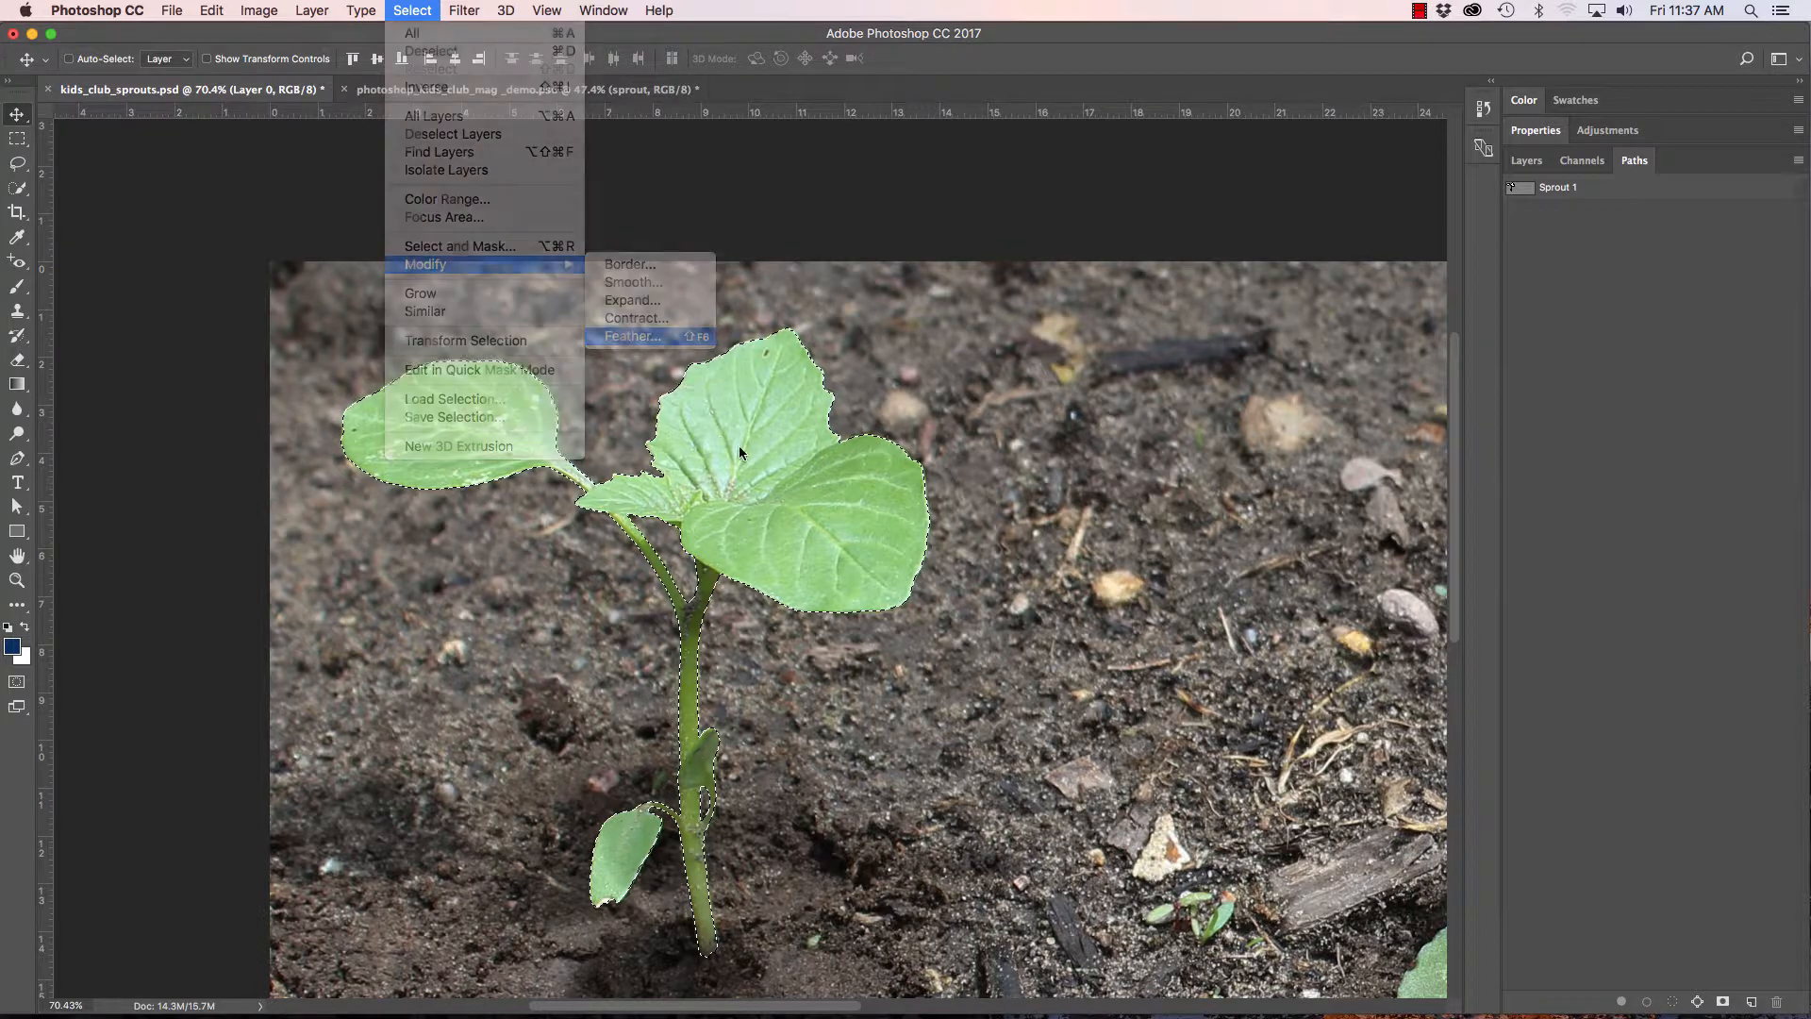
pyautogui.click(1002, 480)
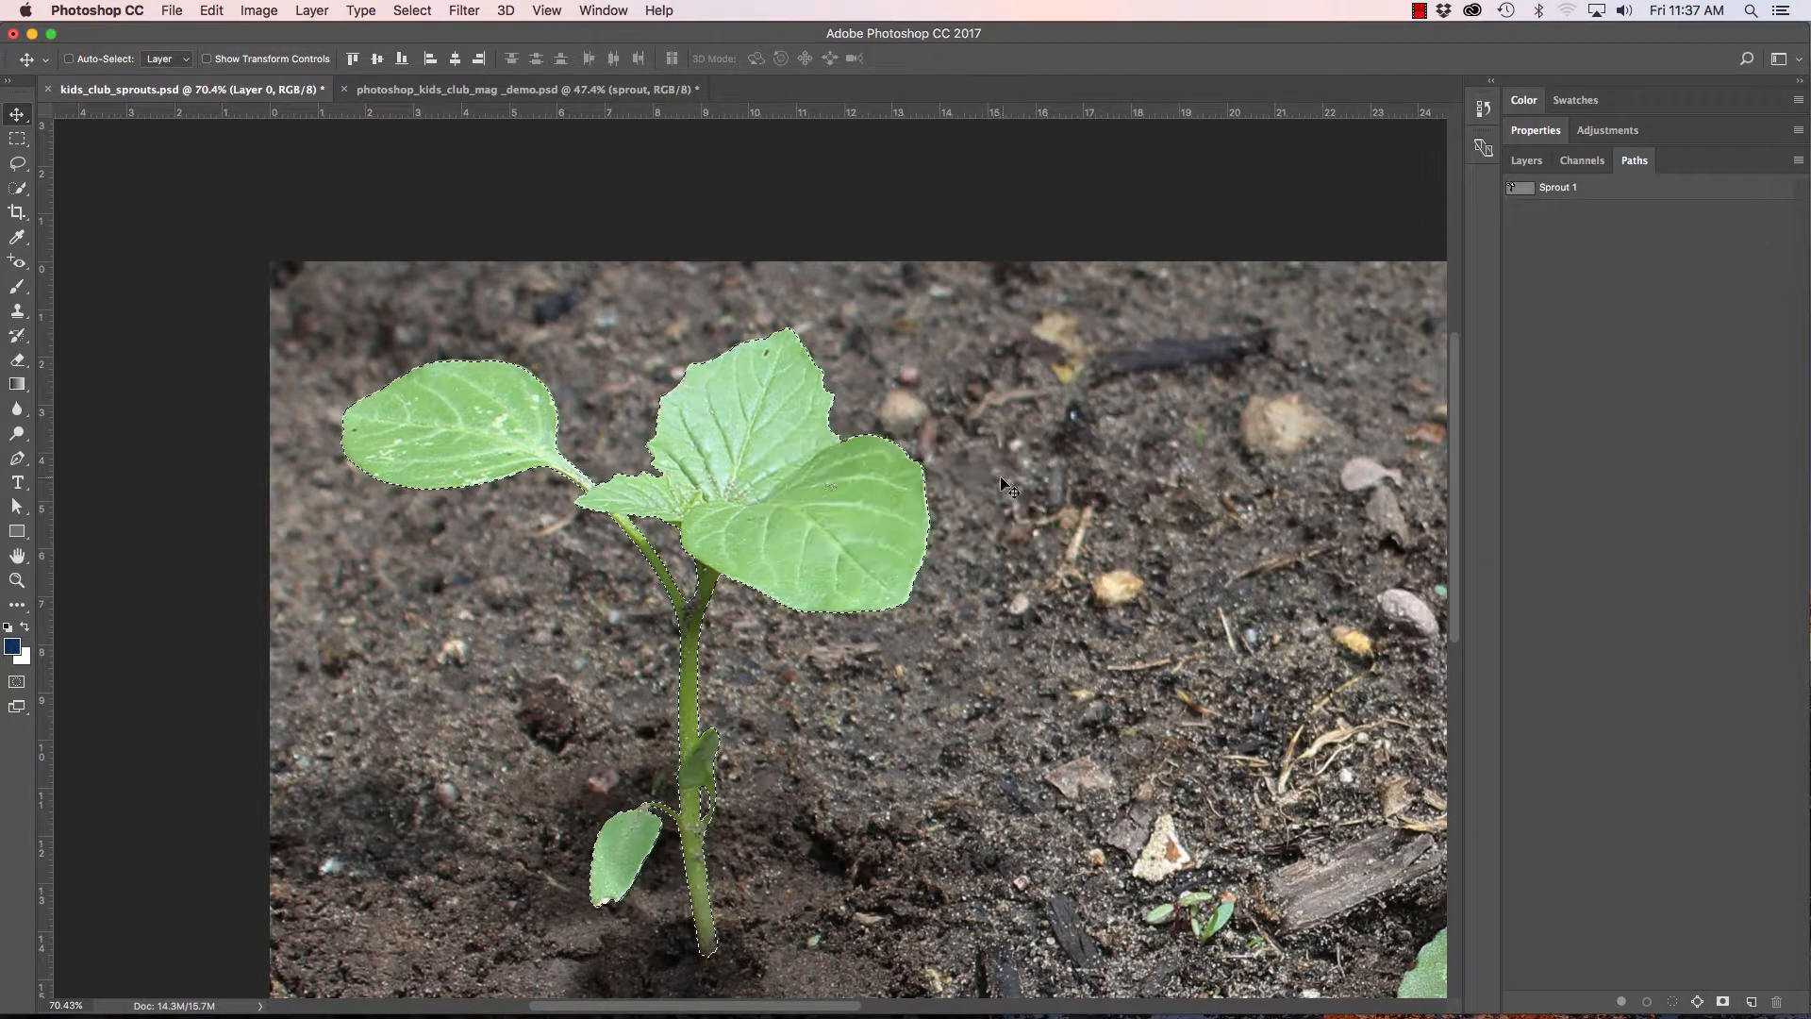
# Copy the selected sprout from Layer 0 and paste it into photoshop_kids_club_mag _demo.psd above the sprout layer.
pyautogui.click(1526, 160)
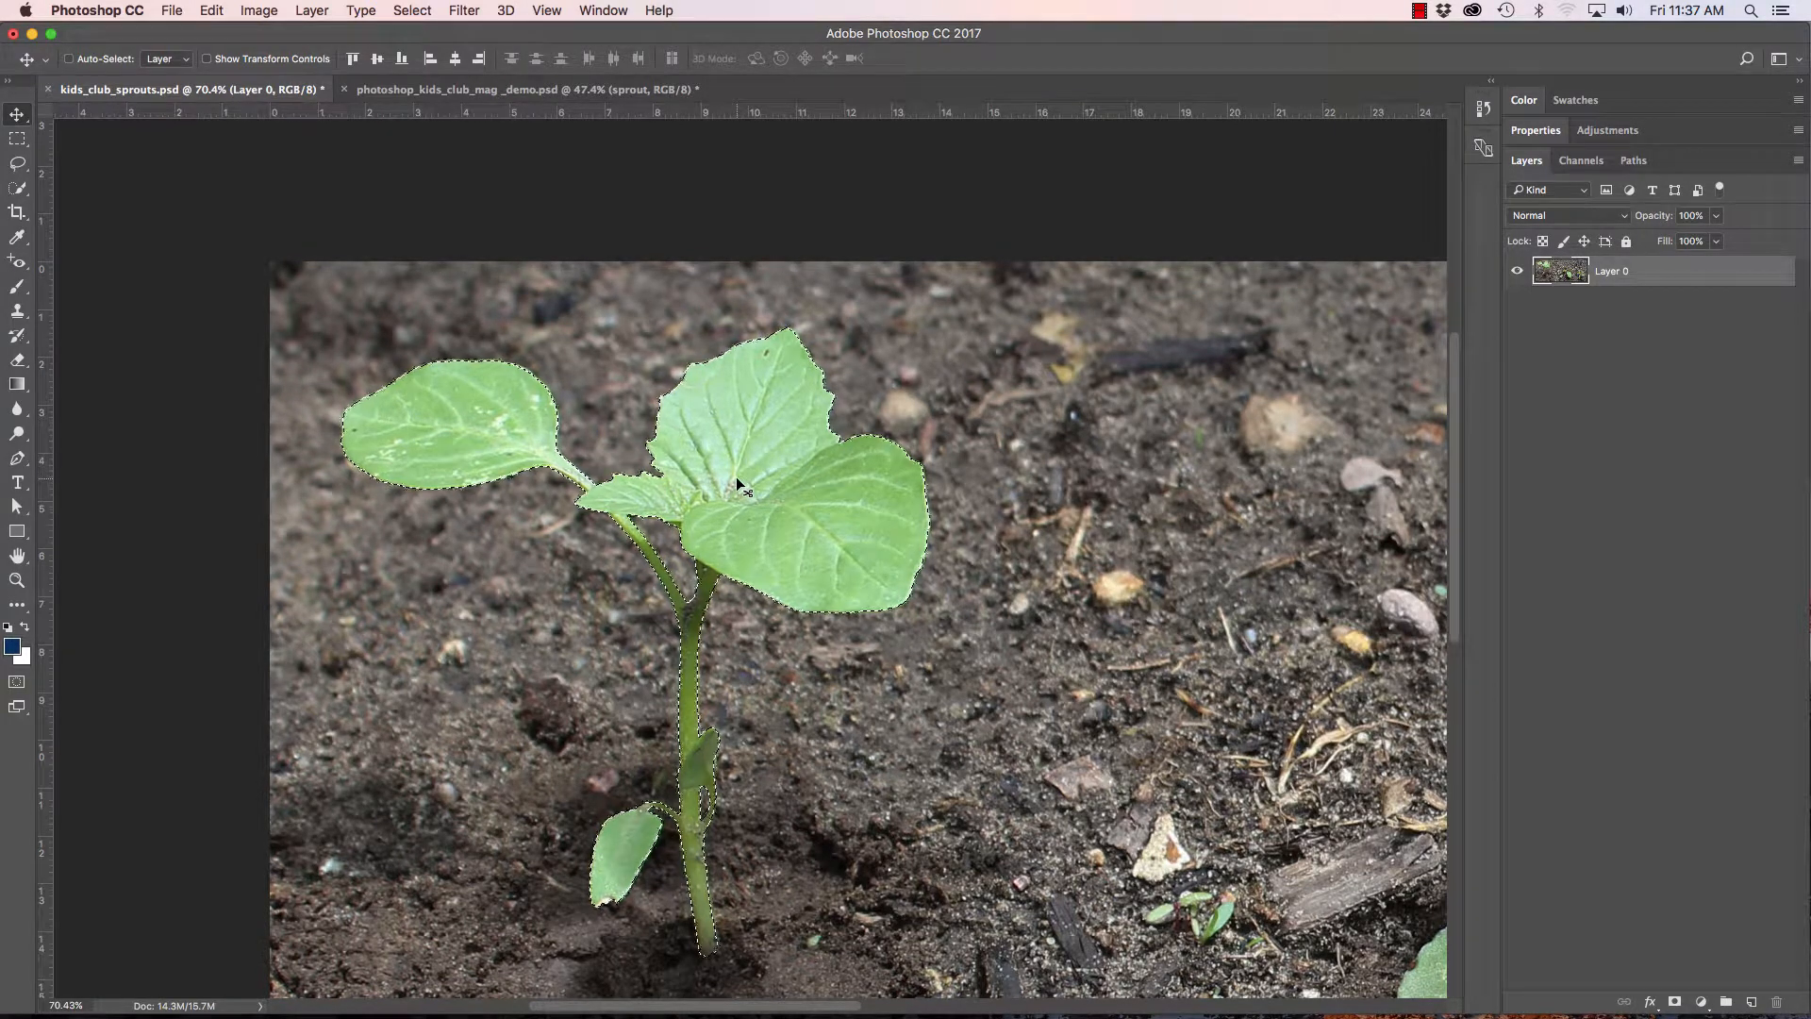
pyautogui.press('super+c')
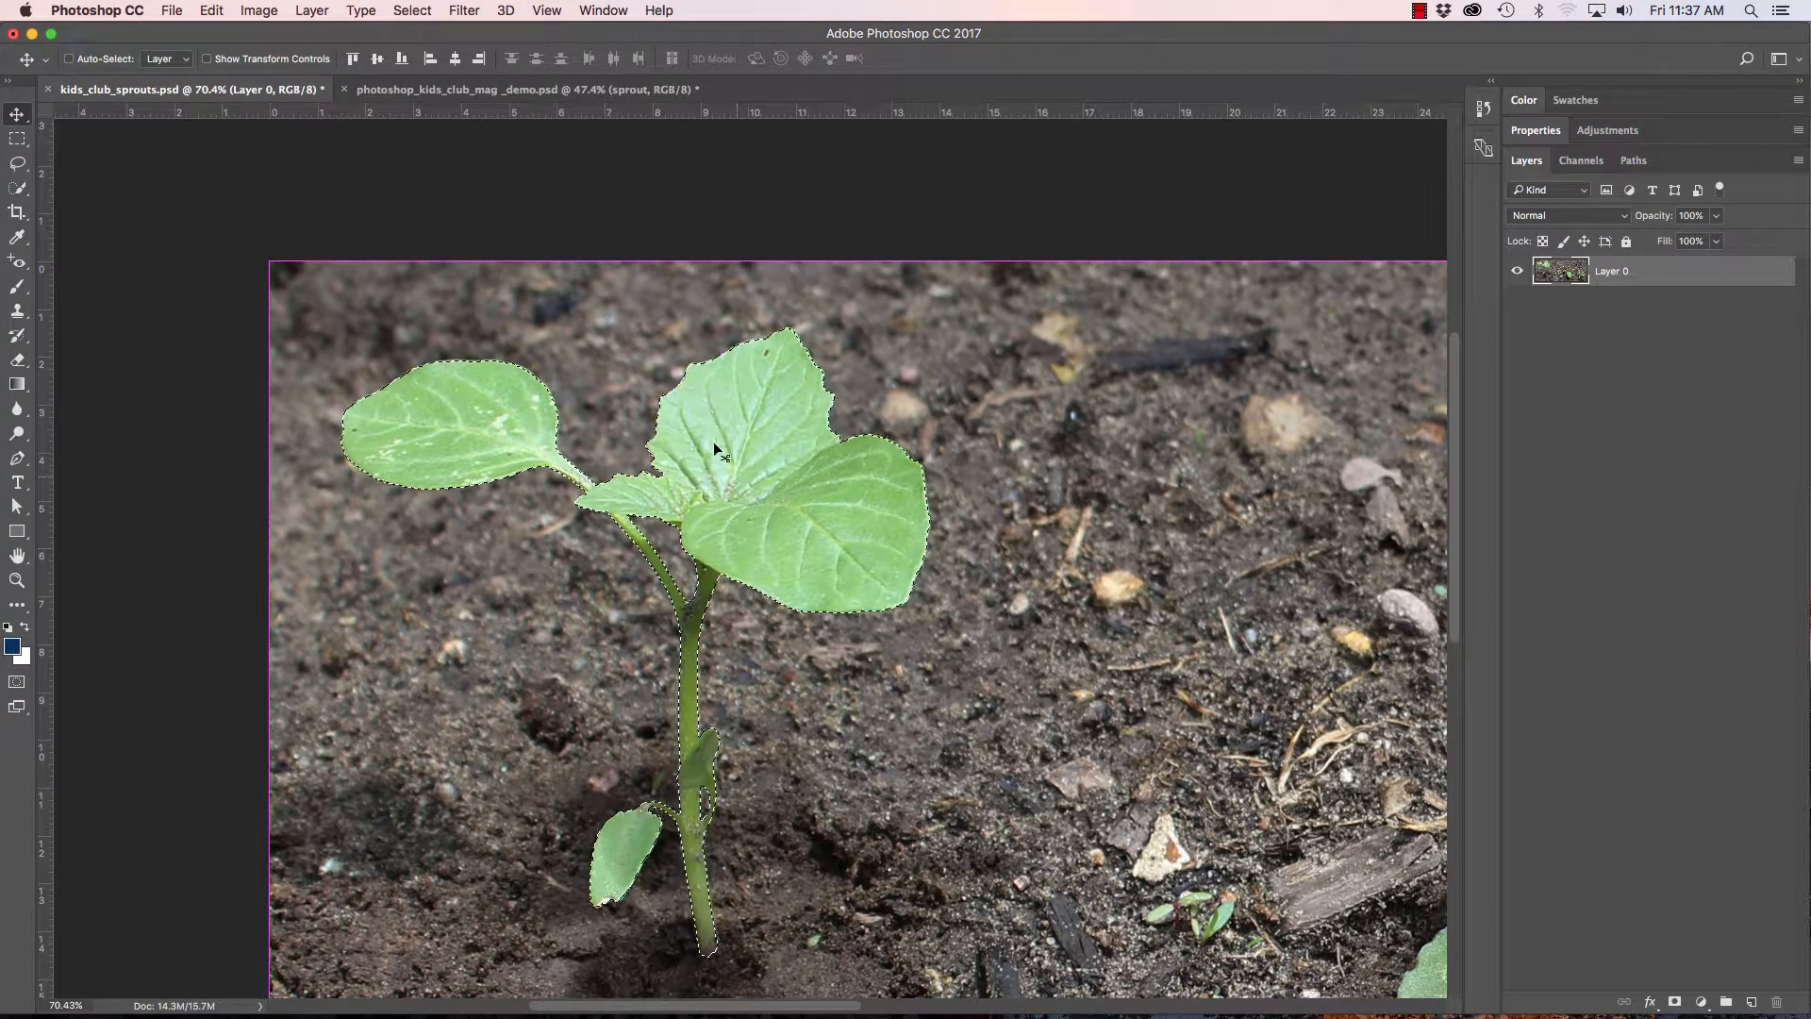
pyautogui.click(407, 92)
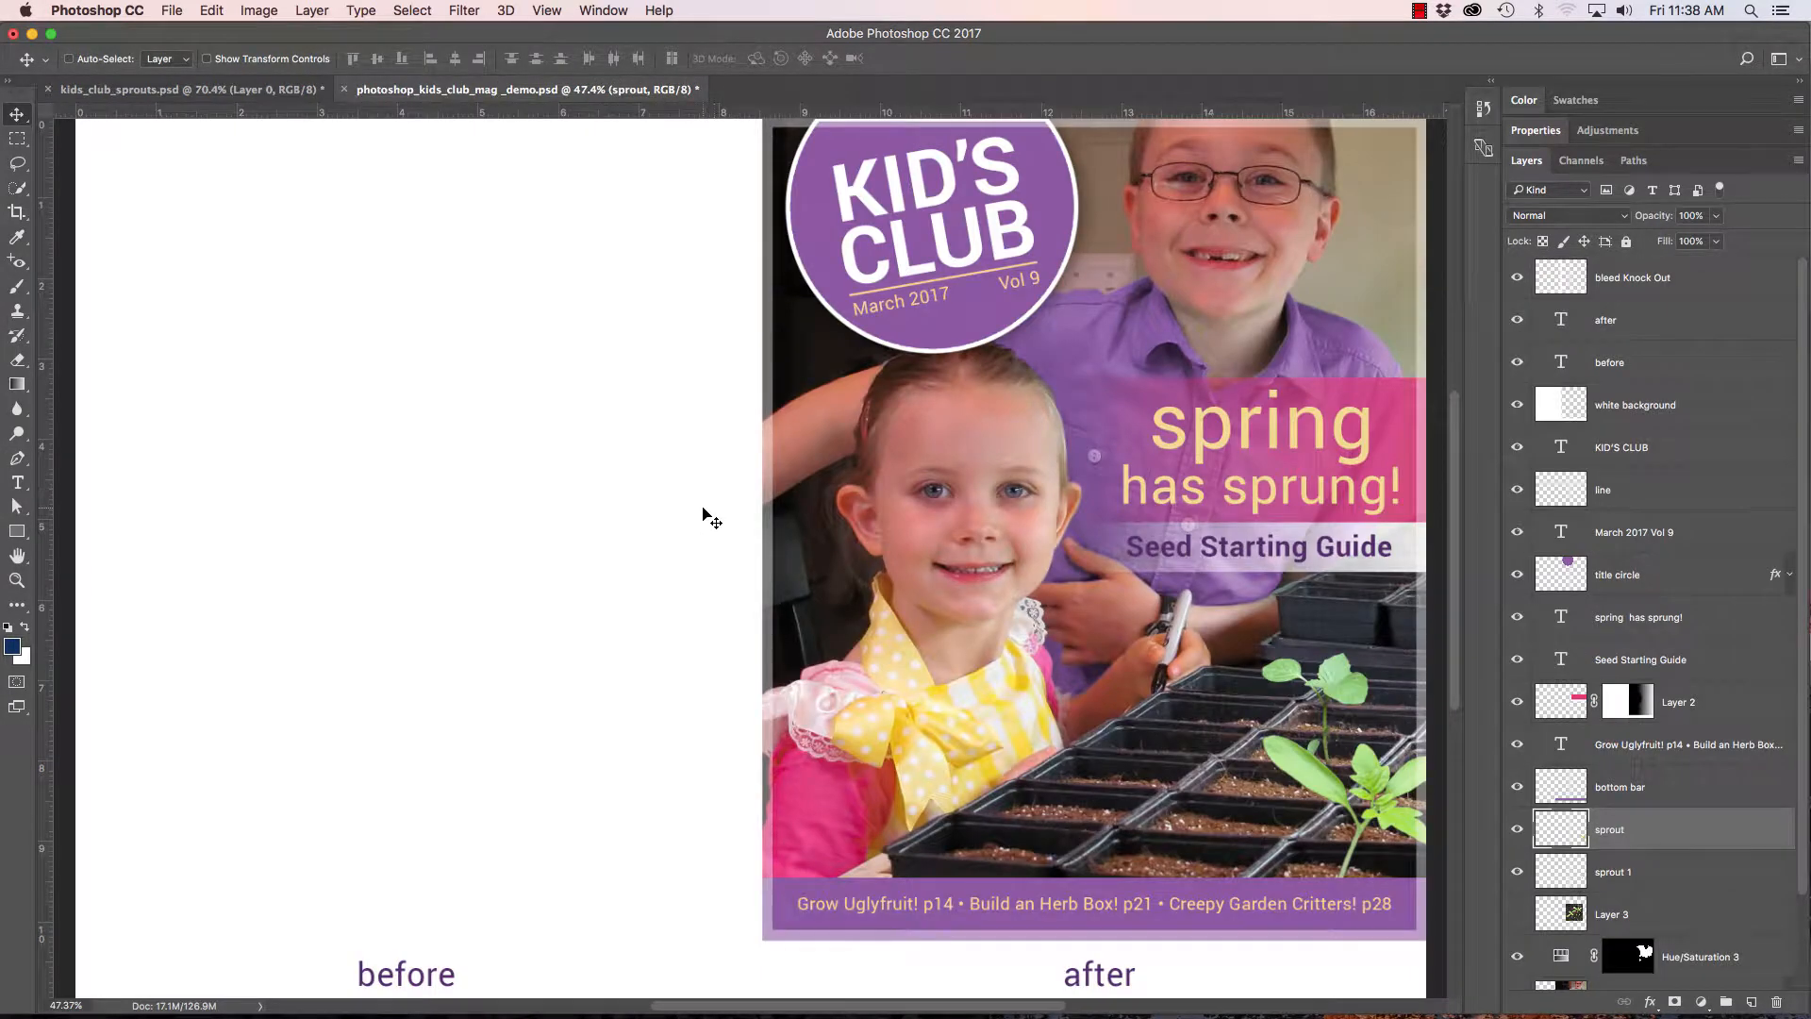
pyautogui.press('super+v')
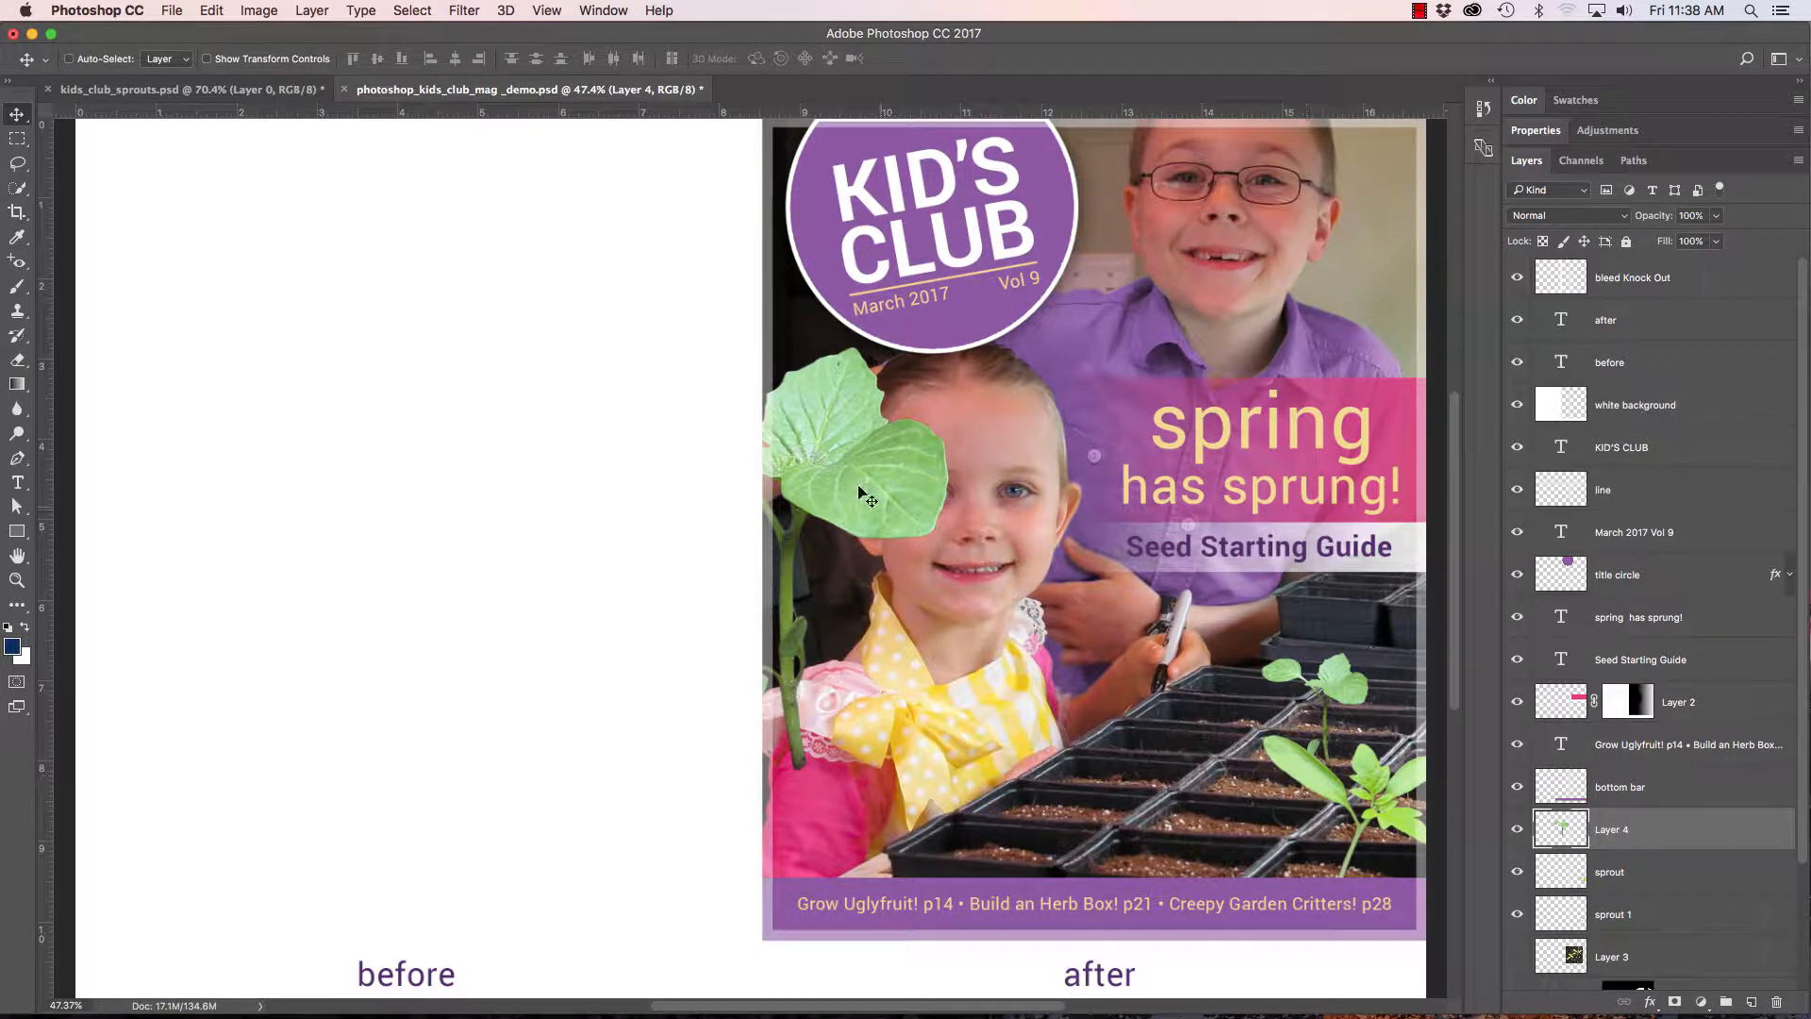
# Move the pasted sprout fully onto the cover, in front of the girl, and rename its layer sprout 3.
pyautogui.moveTo(905, 497); pyautogui.dragTo(1113, 547)
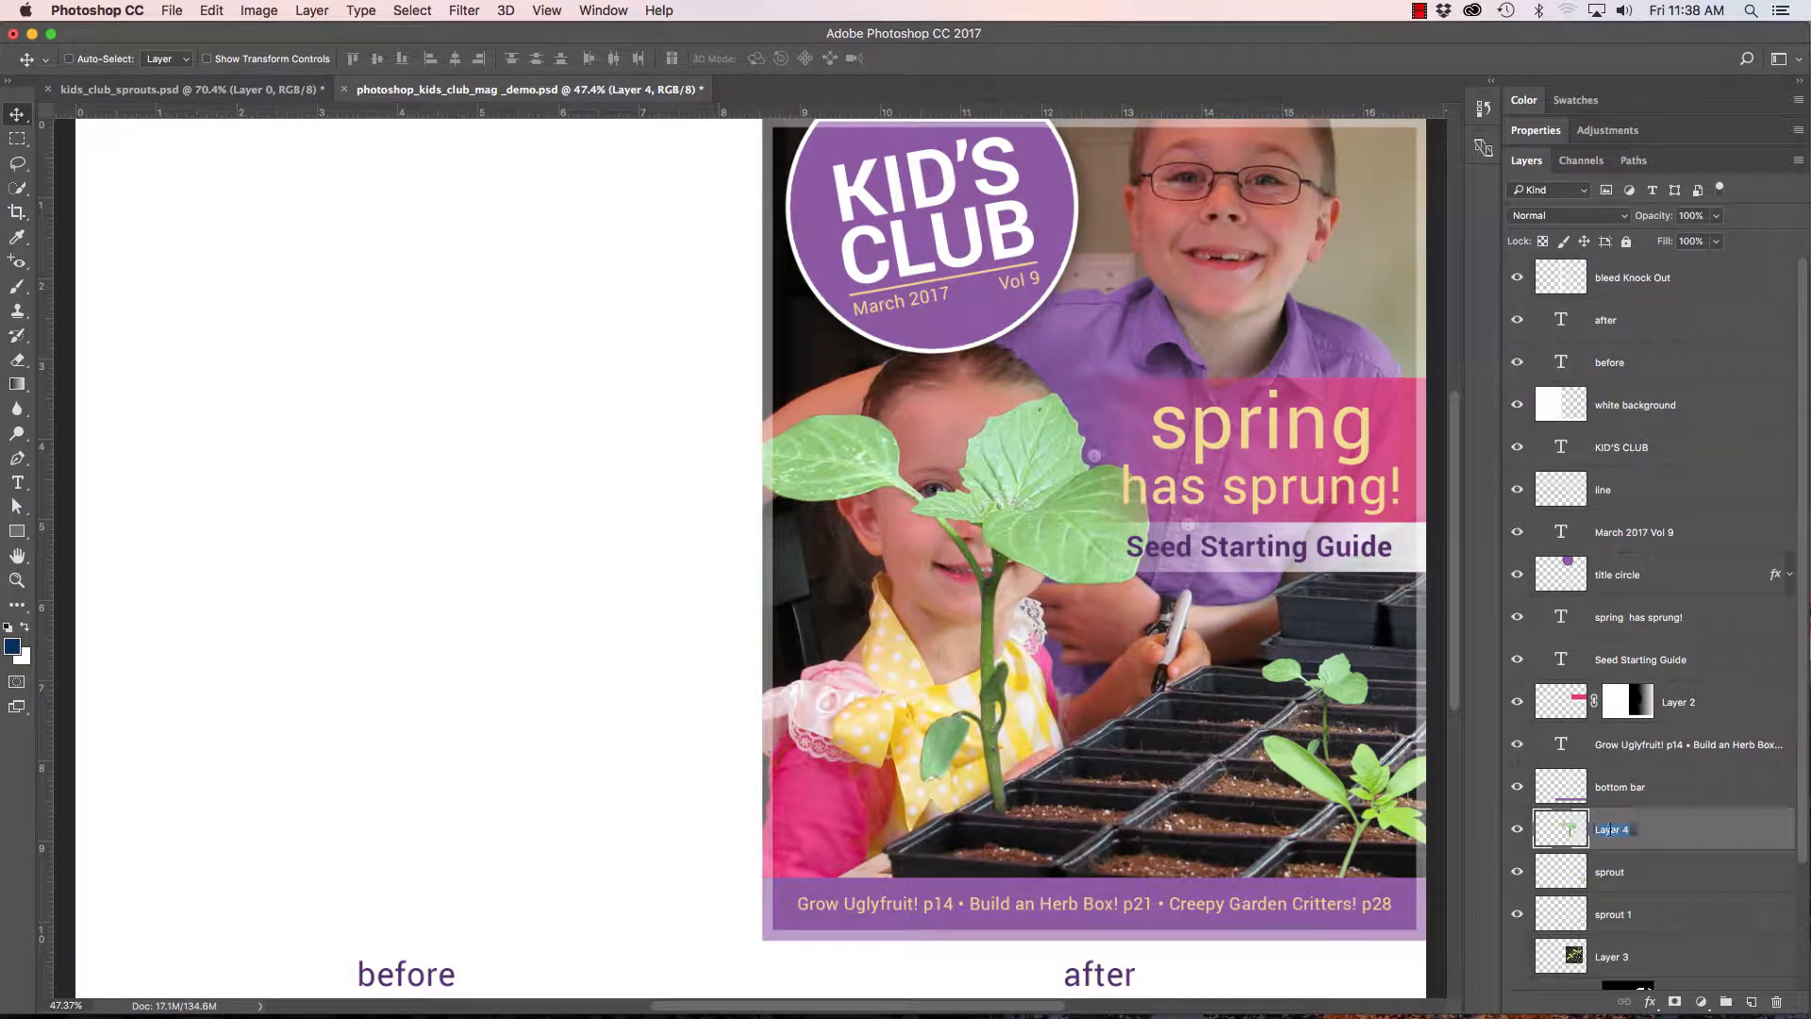
pyautogui.write('sprout 3')
pyautogui.press('Return')
# Examine the sprout 3 cutout's leaf and stem edges against the cover, then compare the cover with the layer hidden and shown.
pyautogui.press('super')
pyautogui.moveTo(925, 504); pyautogui.dragTo(1032, 642)
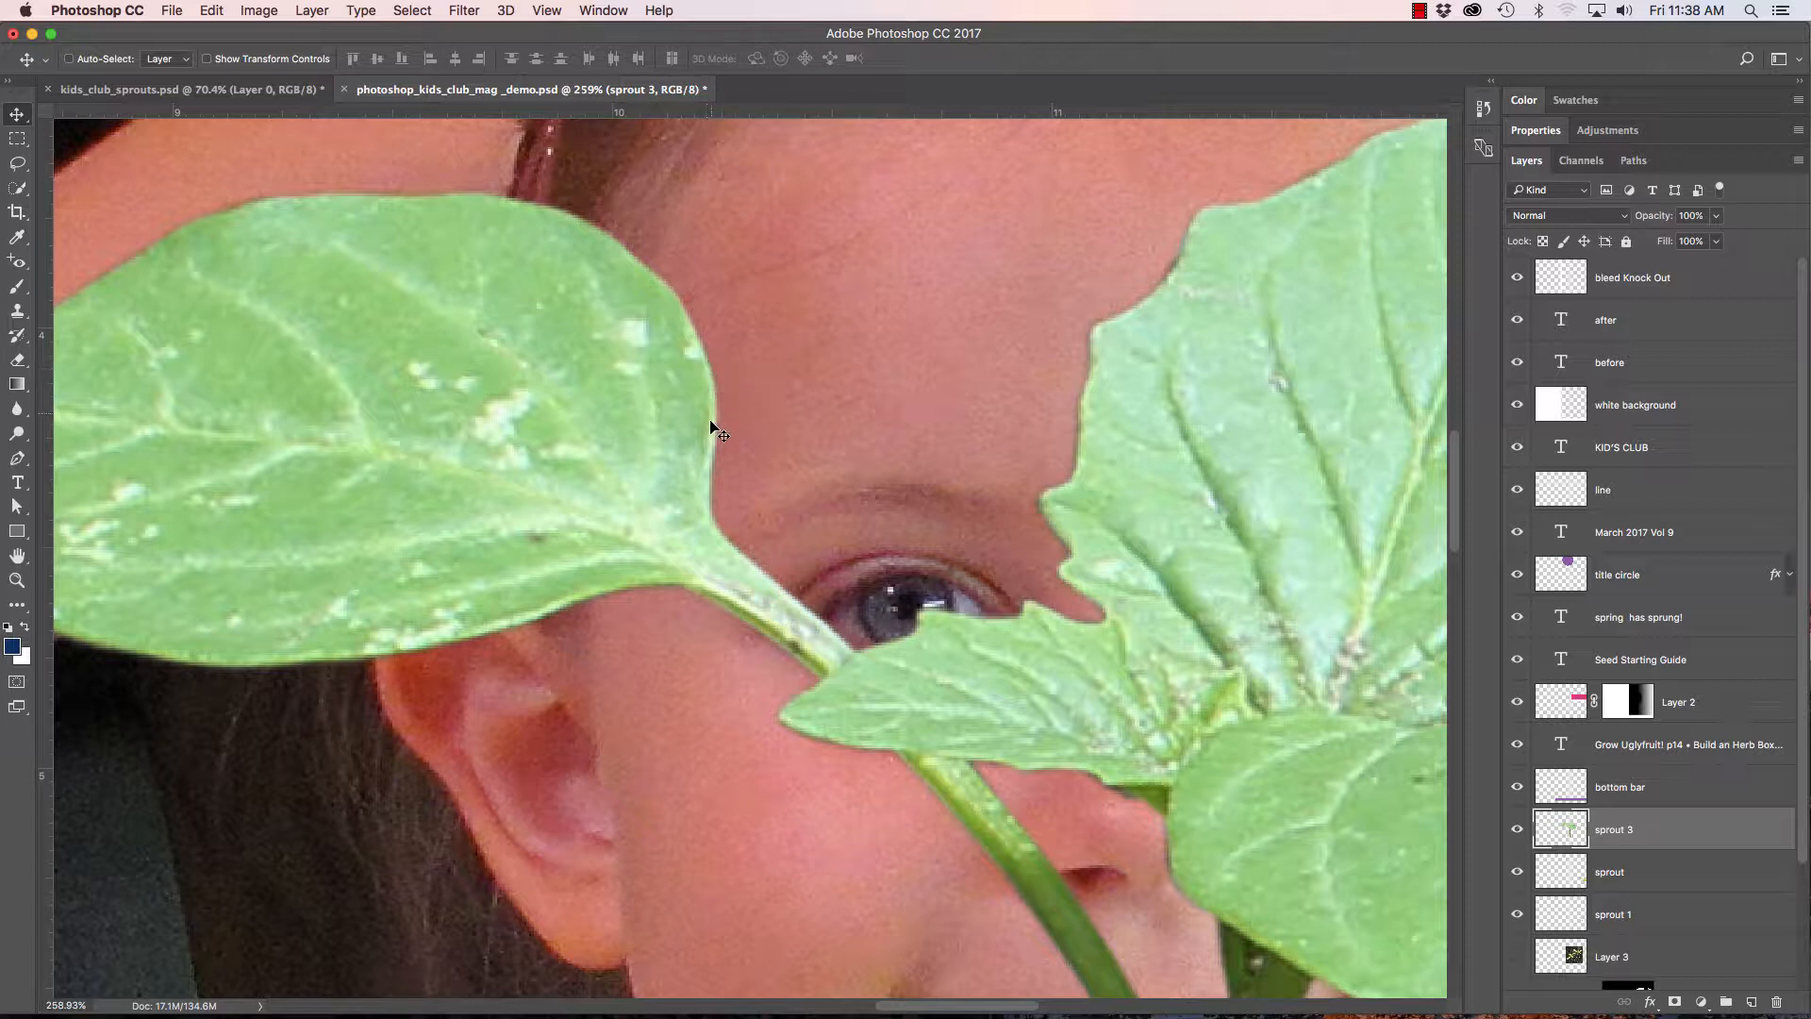
pyautogui.moveTo(853, 489); pyautogui.dragTo(768, 457)
pyautogui.moveTo(650, 564); pyautogui.dragTo(729, 436)
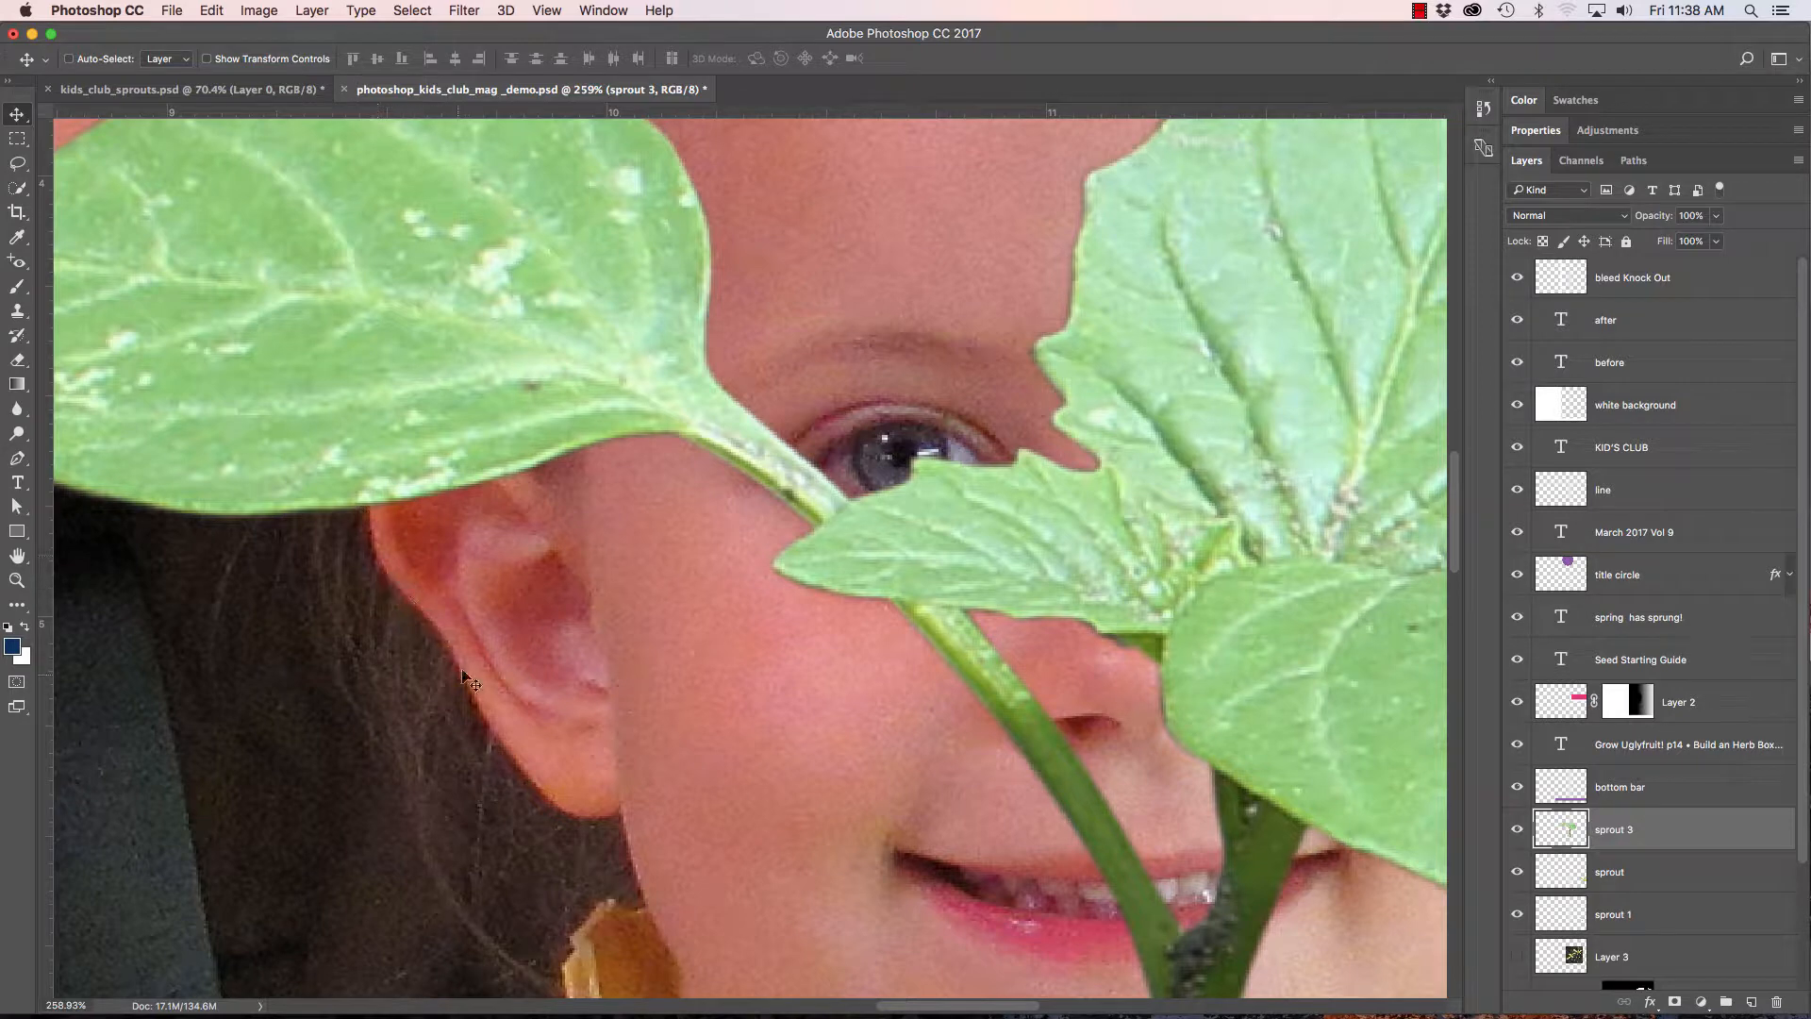
pyautogui.scroll(-5, 600, 772)
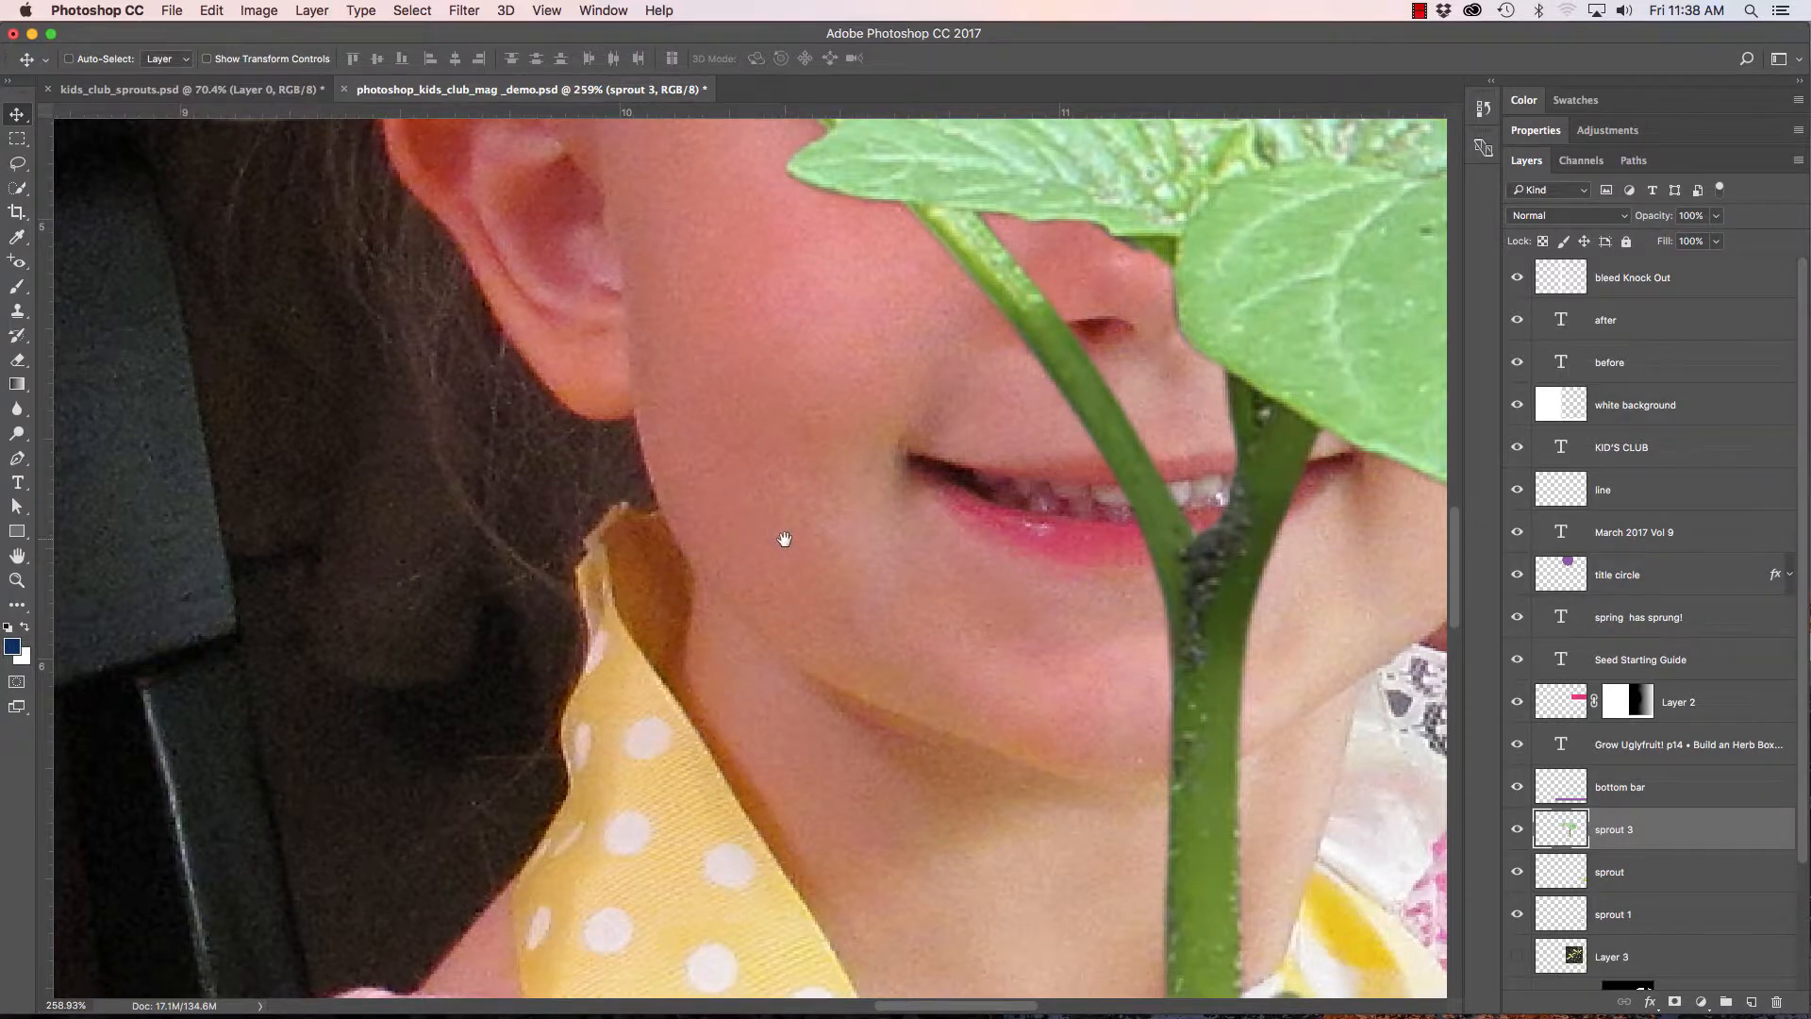
pyautogui.moveTo(780, 537); pyautogui.dragTo(739, 752)
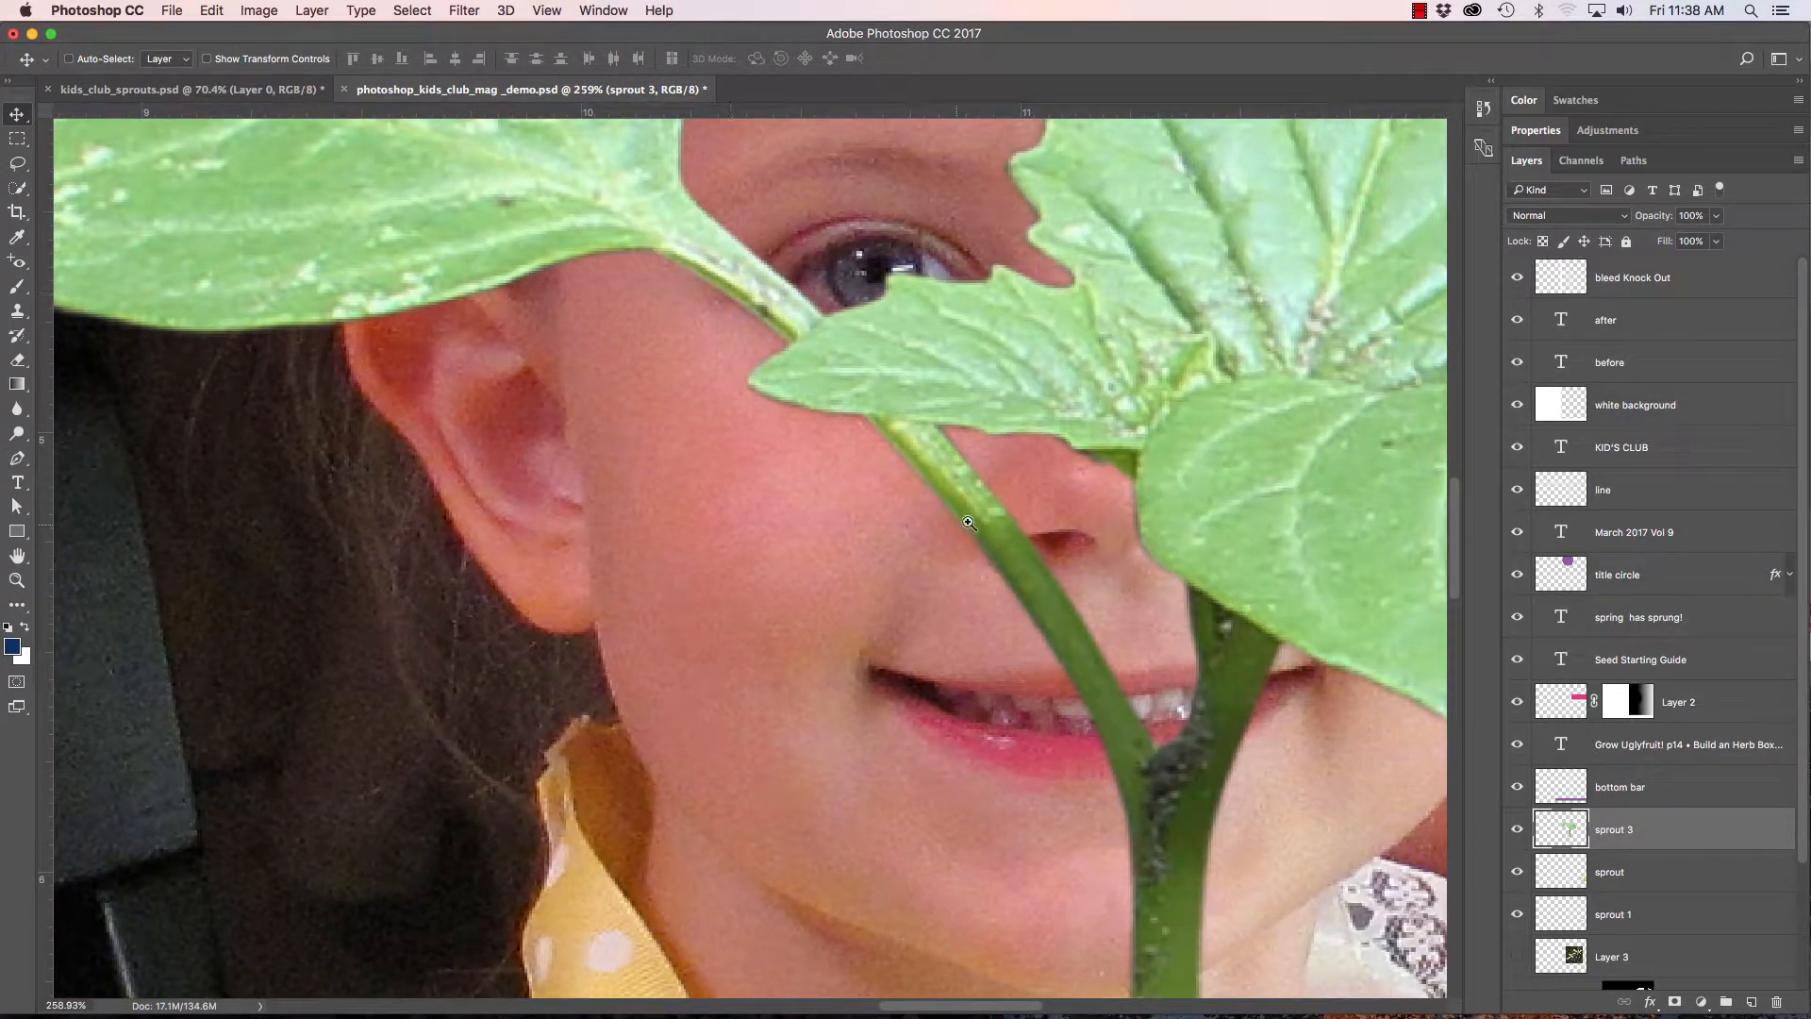
pyautogui.moveTo(1001, 537); pyautogui.dragTo(896, 502)
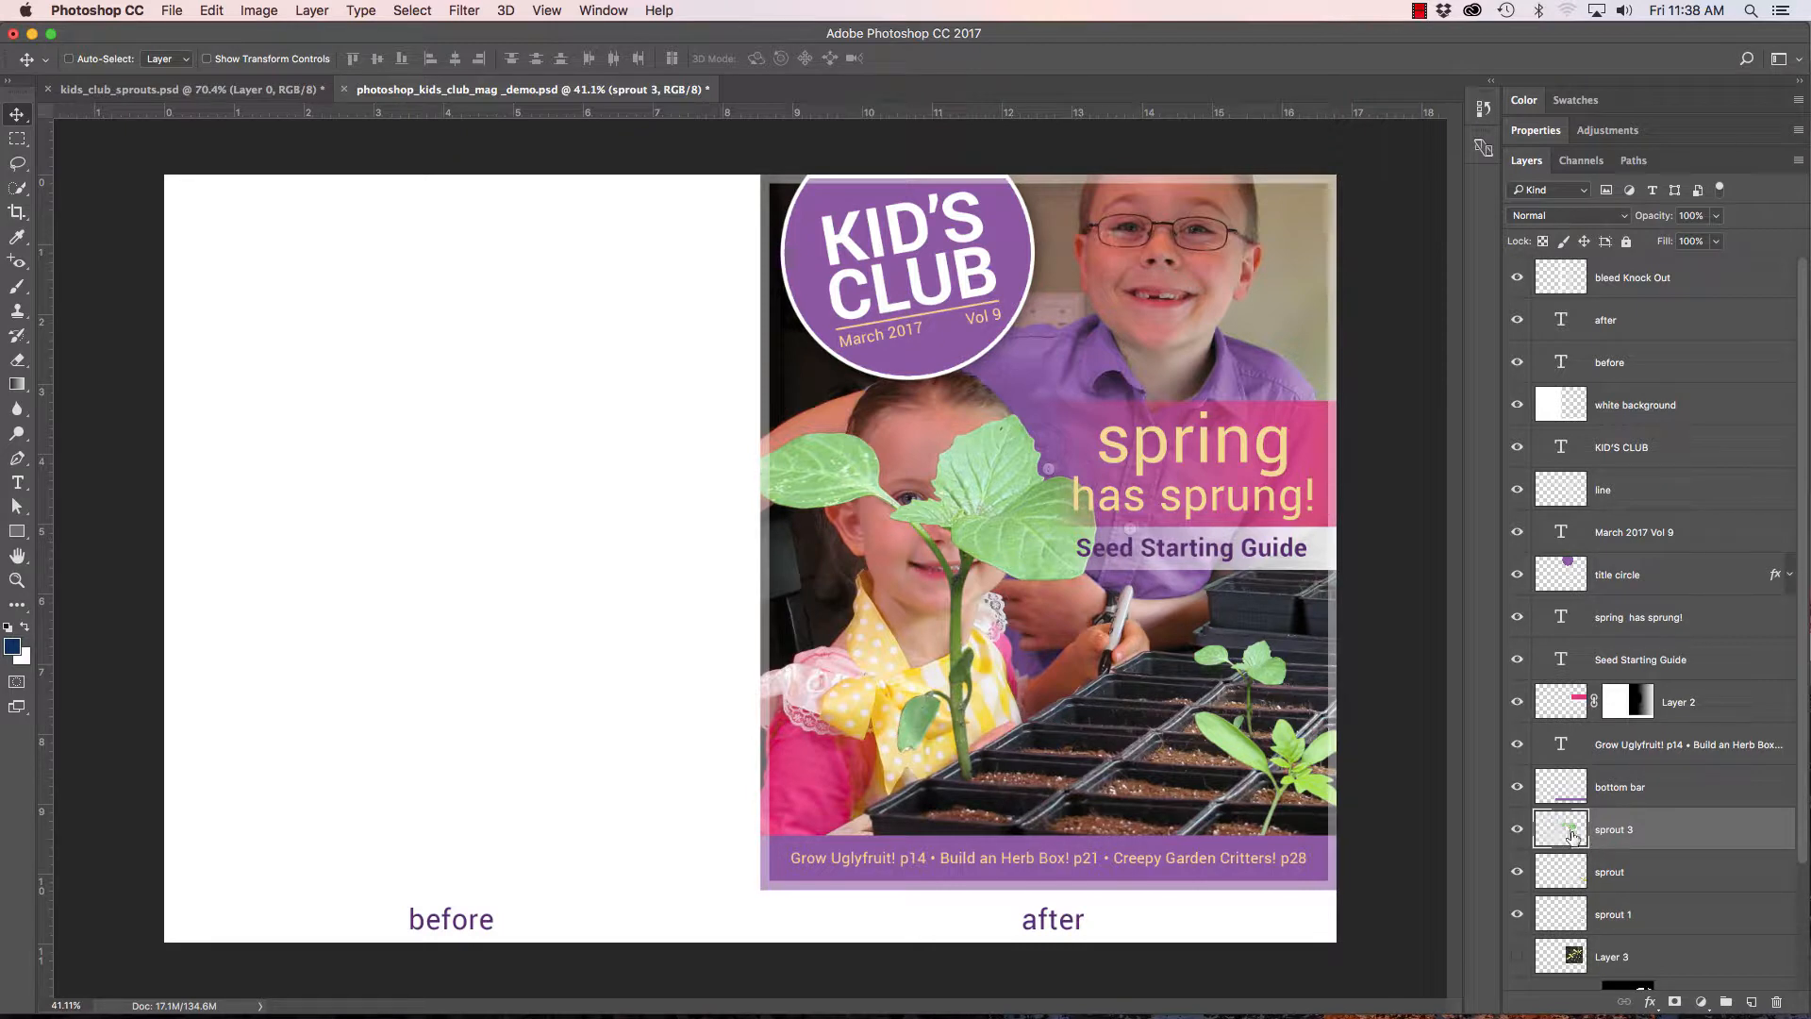
pyautogui.click(1518, 830)
pyautogui.click(1518, 830)
# Scale sprout 3 proportionally to about 31% with Free Transform and place its stem in the pot beside the girl's hand.
pyautogui.press('super')
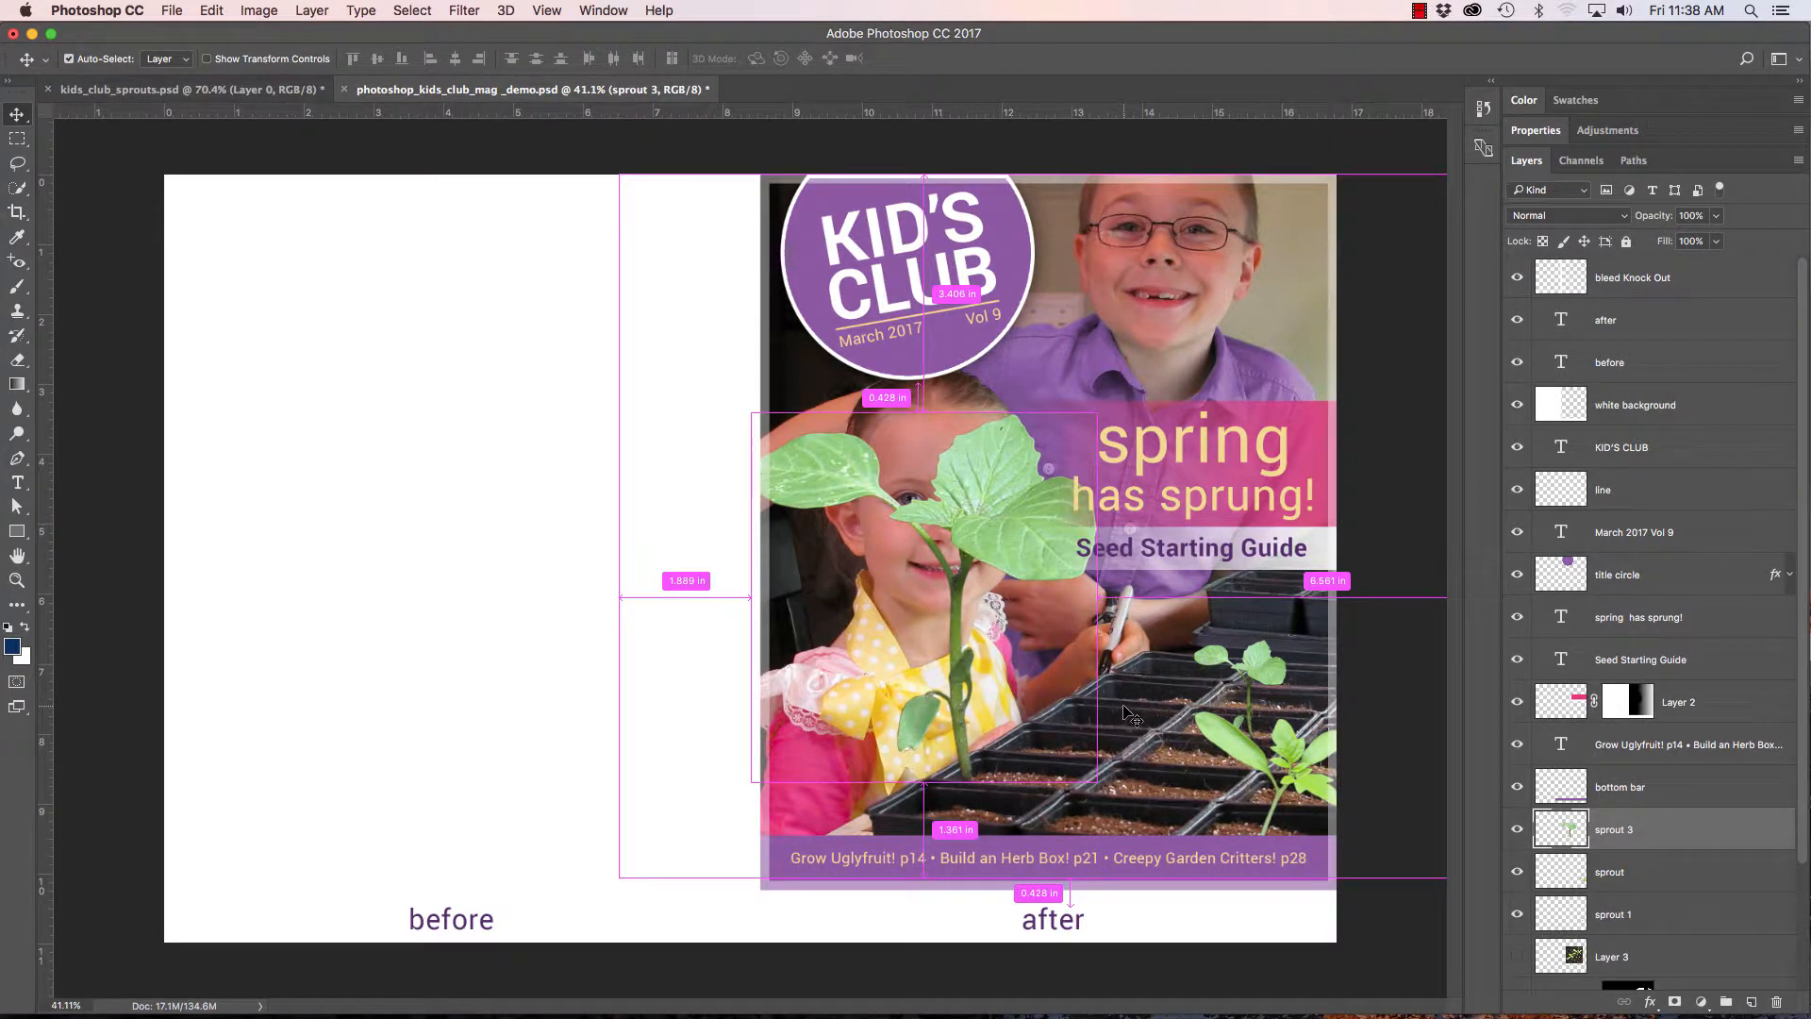
pyautogui.press('super+t')
pyautogui.moveTo(751, 413); pyautogui.dragTo(1012, 650)
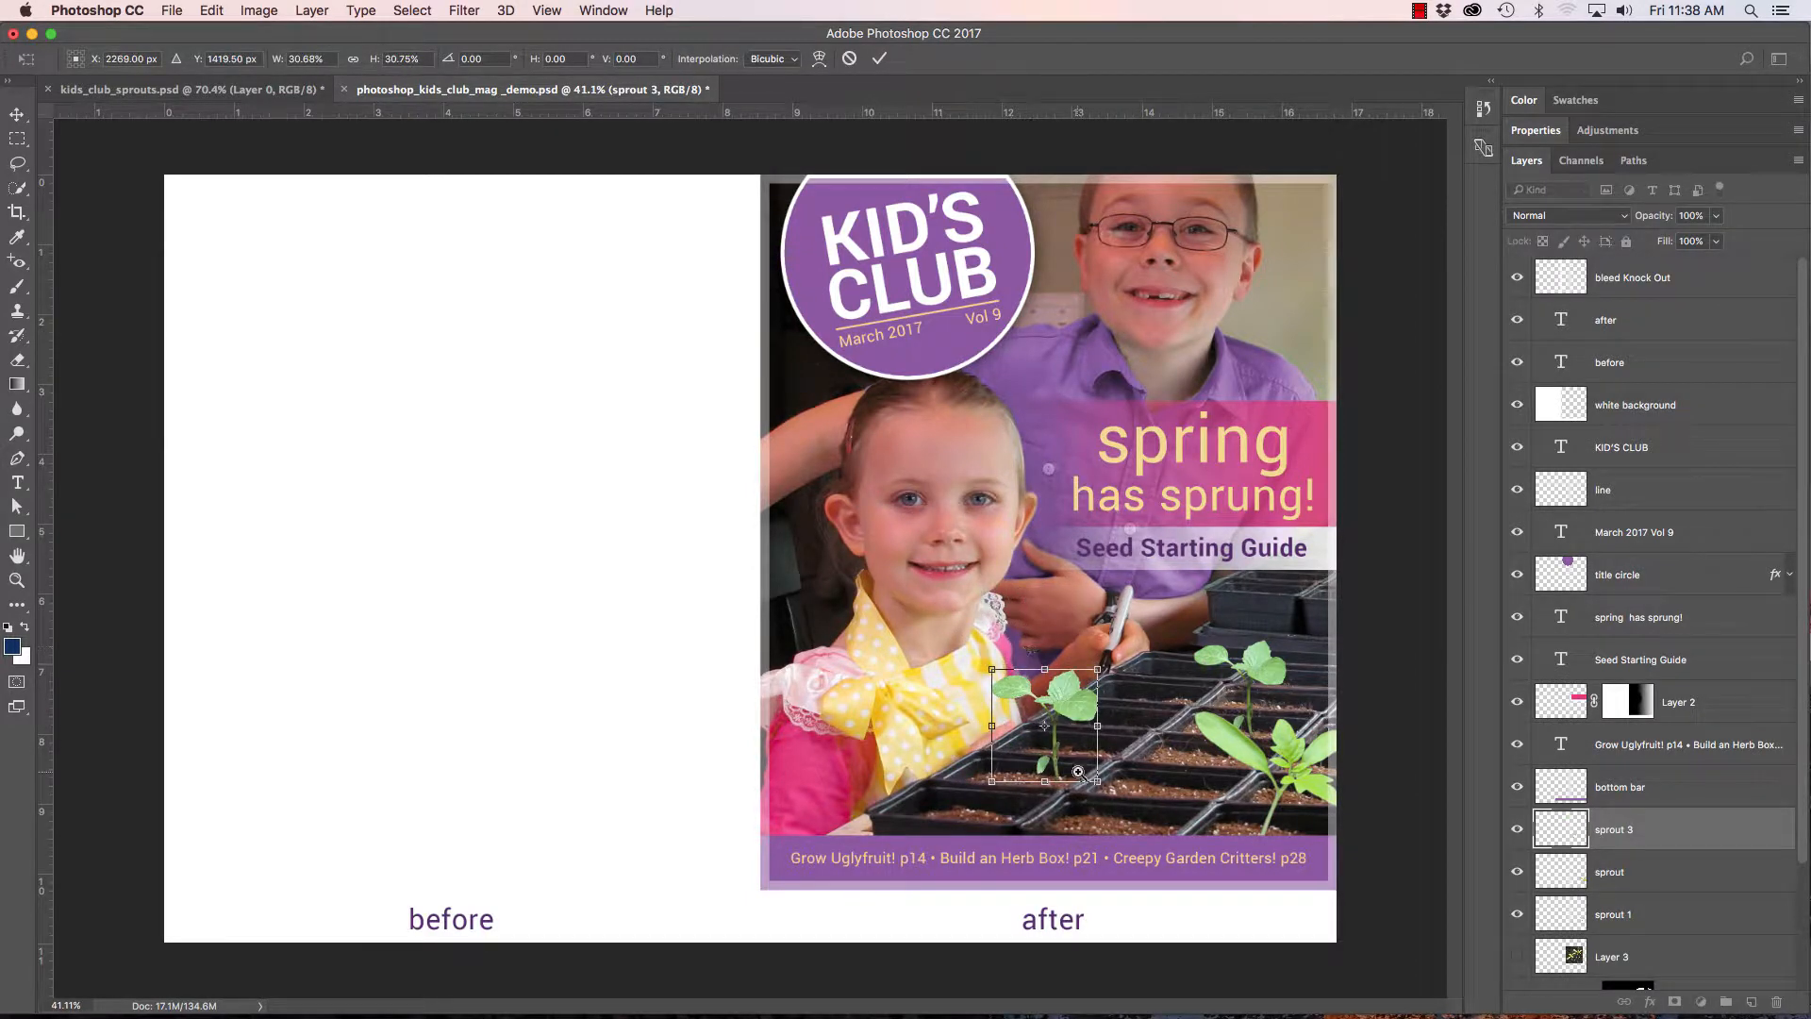
pyautogui.moveTo(1078, 771); pyautogui.dragTo(869, 650)
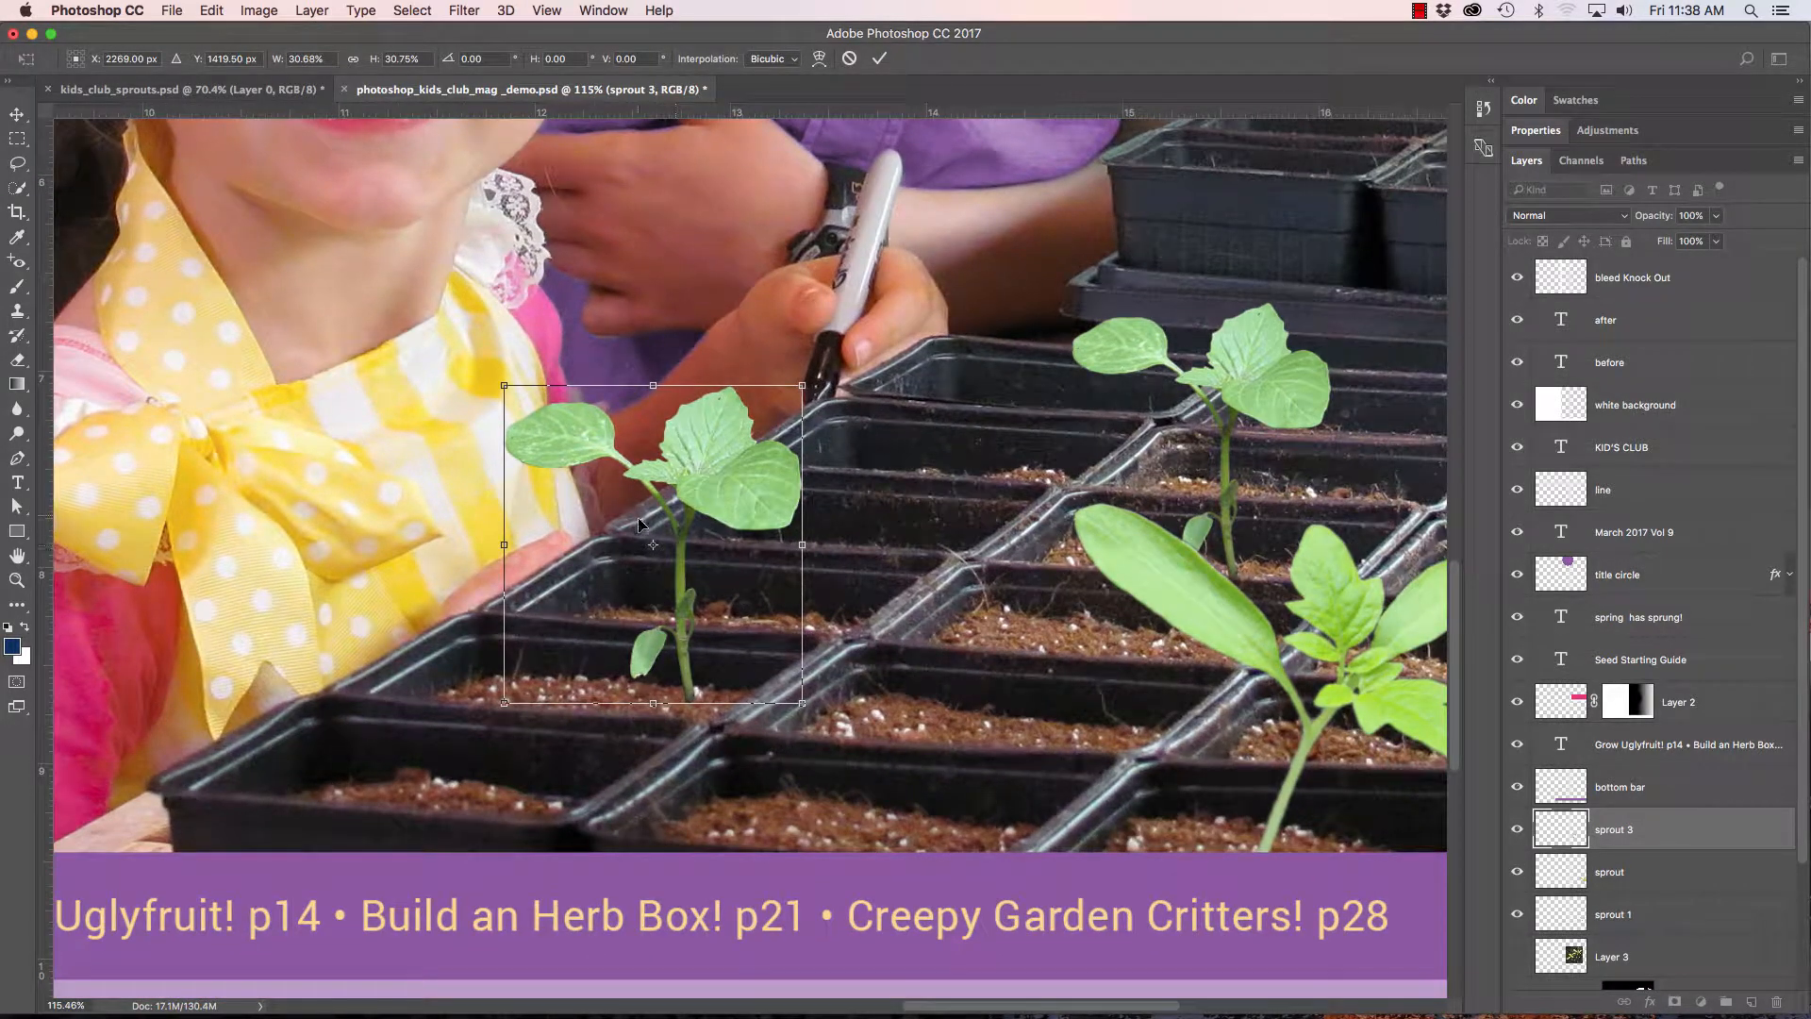
pyautogui.moveTo(685, 584); pyautogui.dragTo(716, 538)
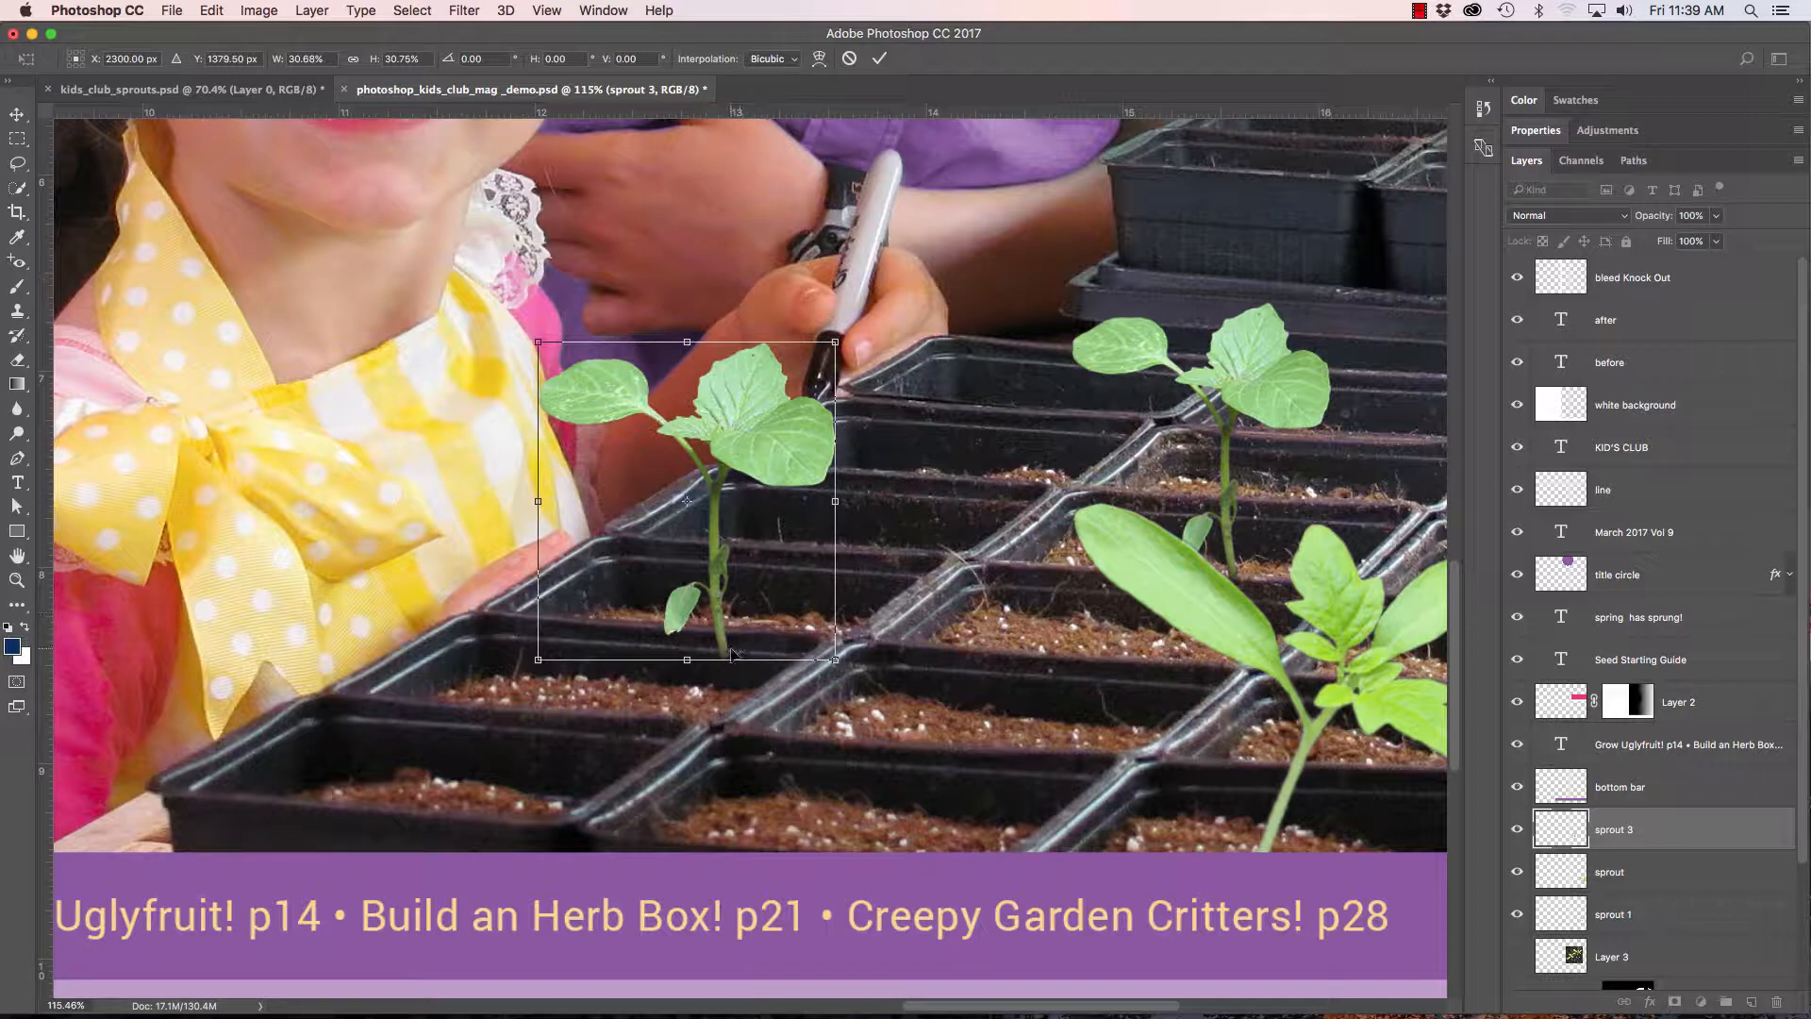
pyautogui.press('Return')
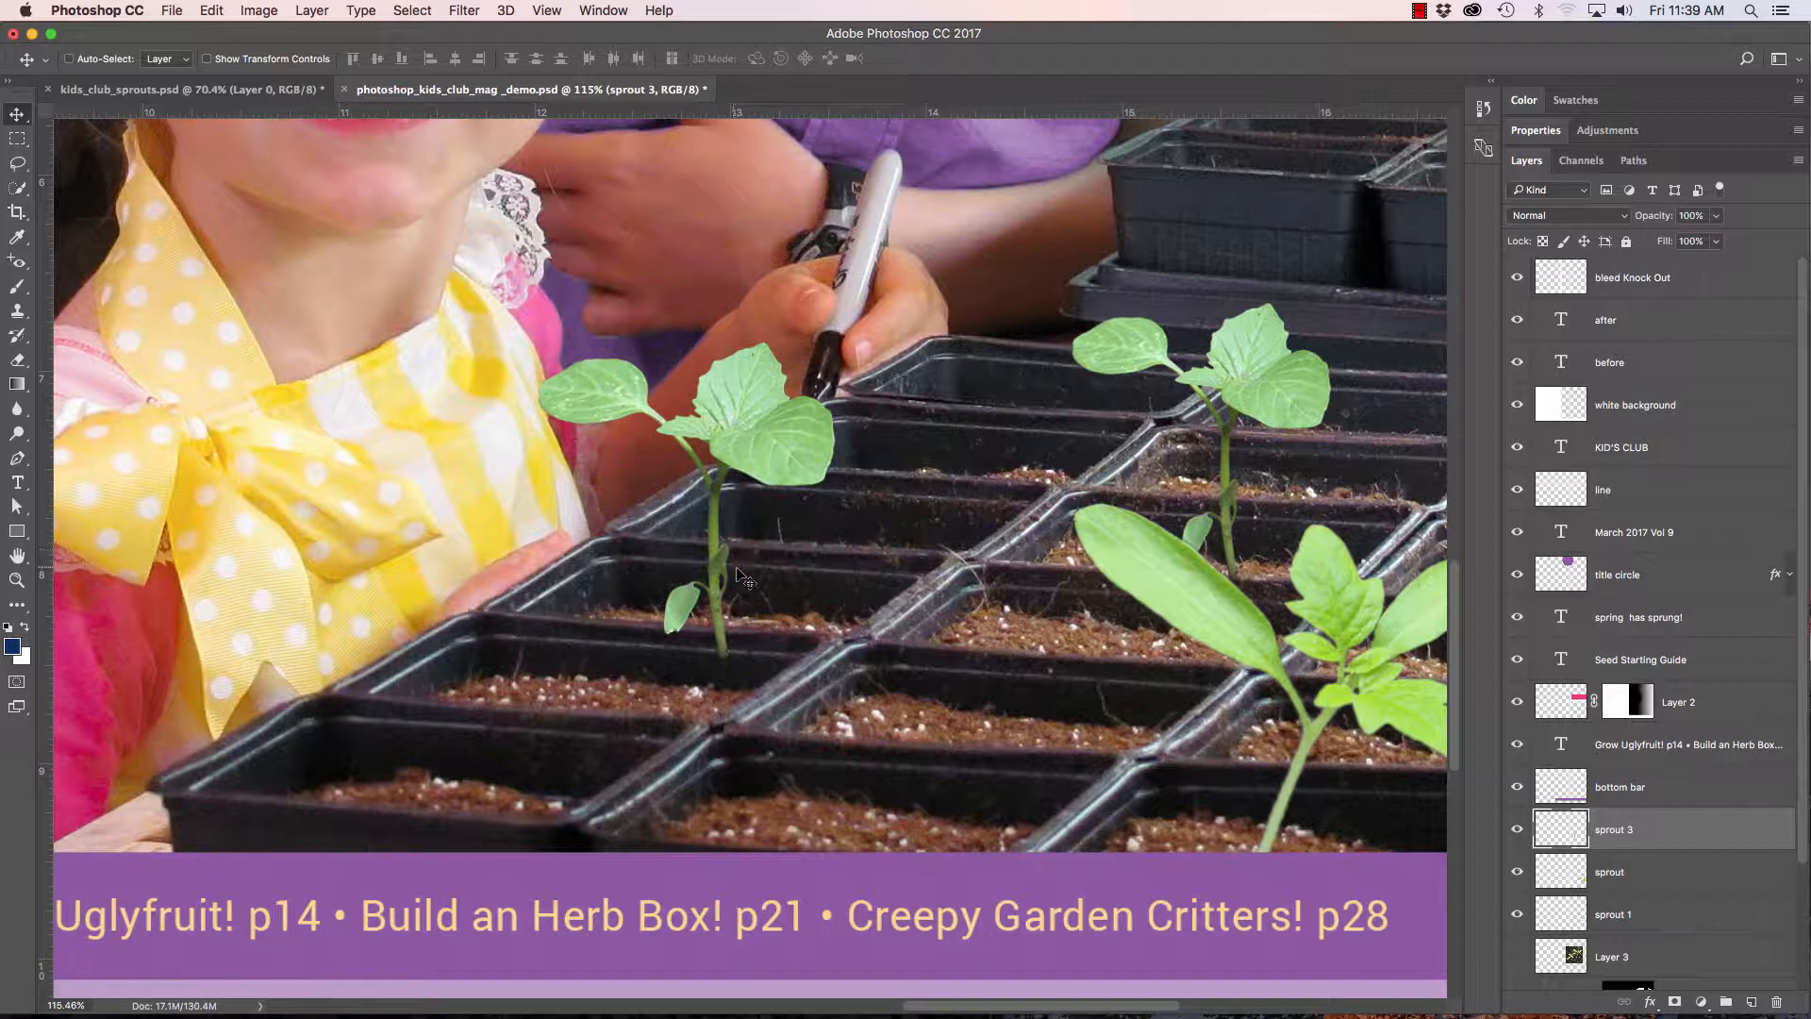
# Lasso the stem base and small leaf tip overlapping the pot rim with a 1 px feather, delete them, and deselect.
pyautogui.moveTo(702, 619); pyautogui.dragTo(771, 665)
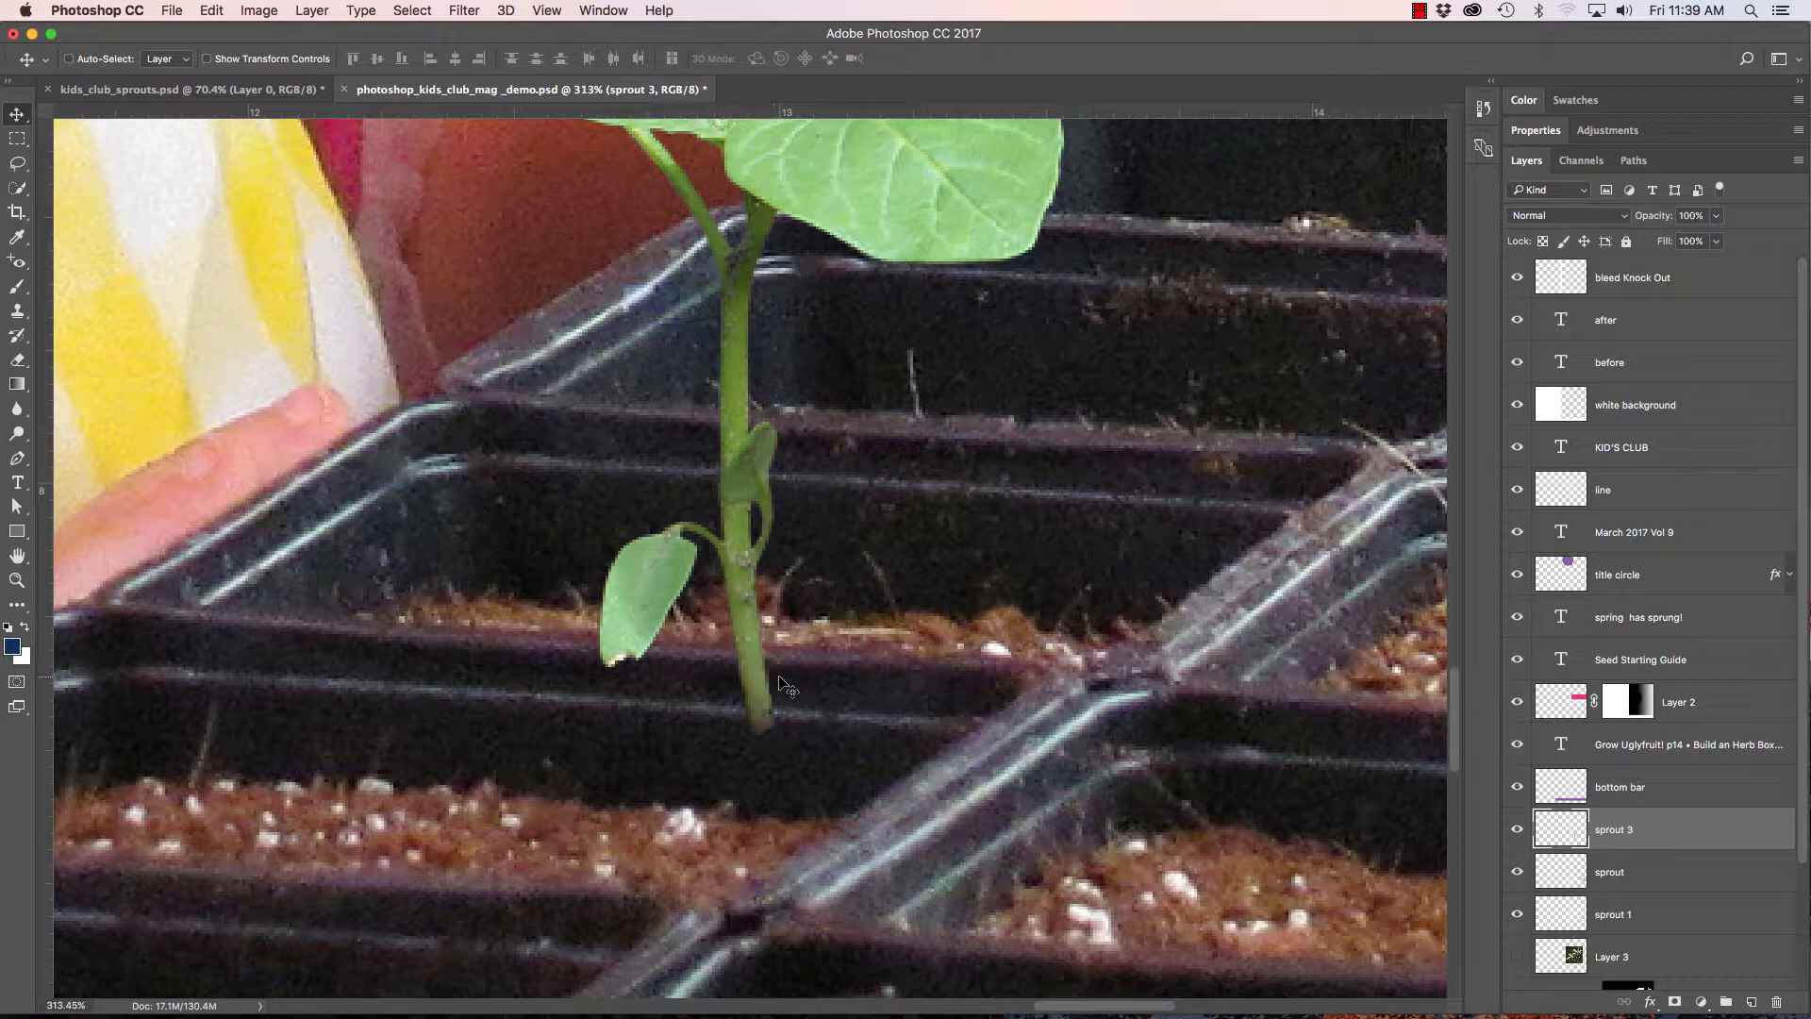
pyautogui.press('l')
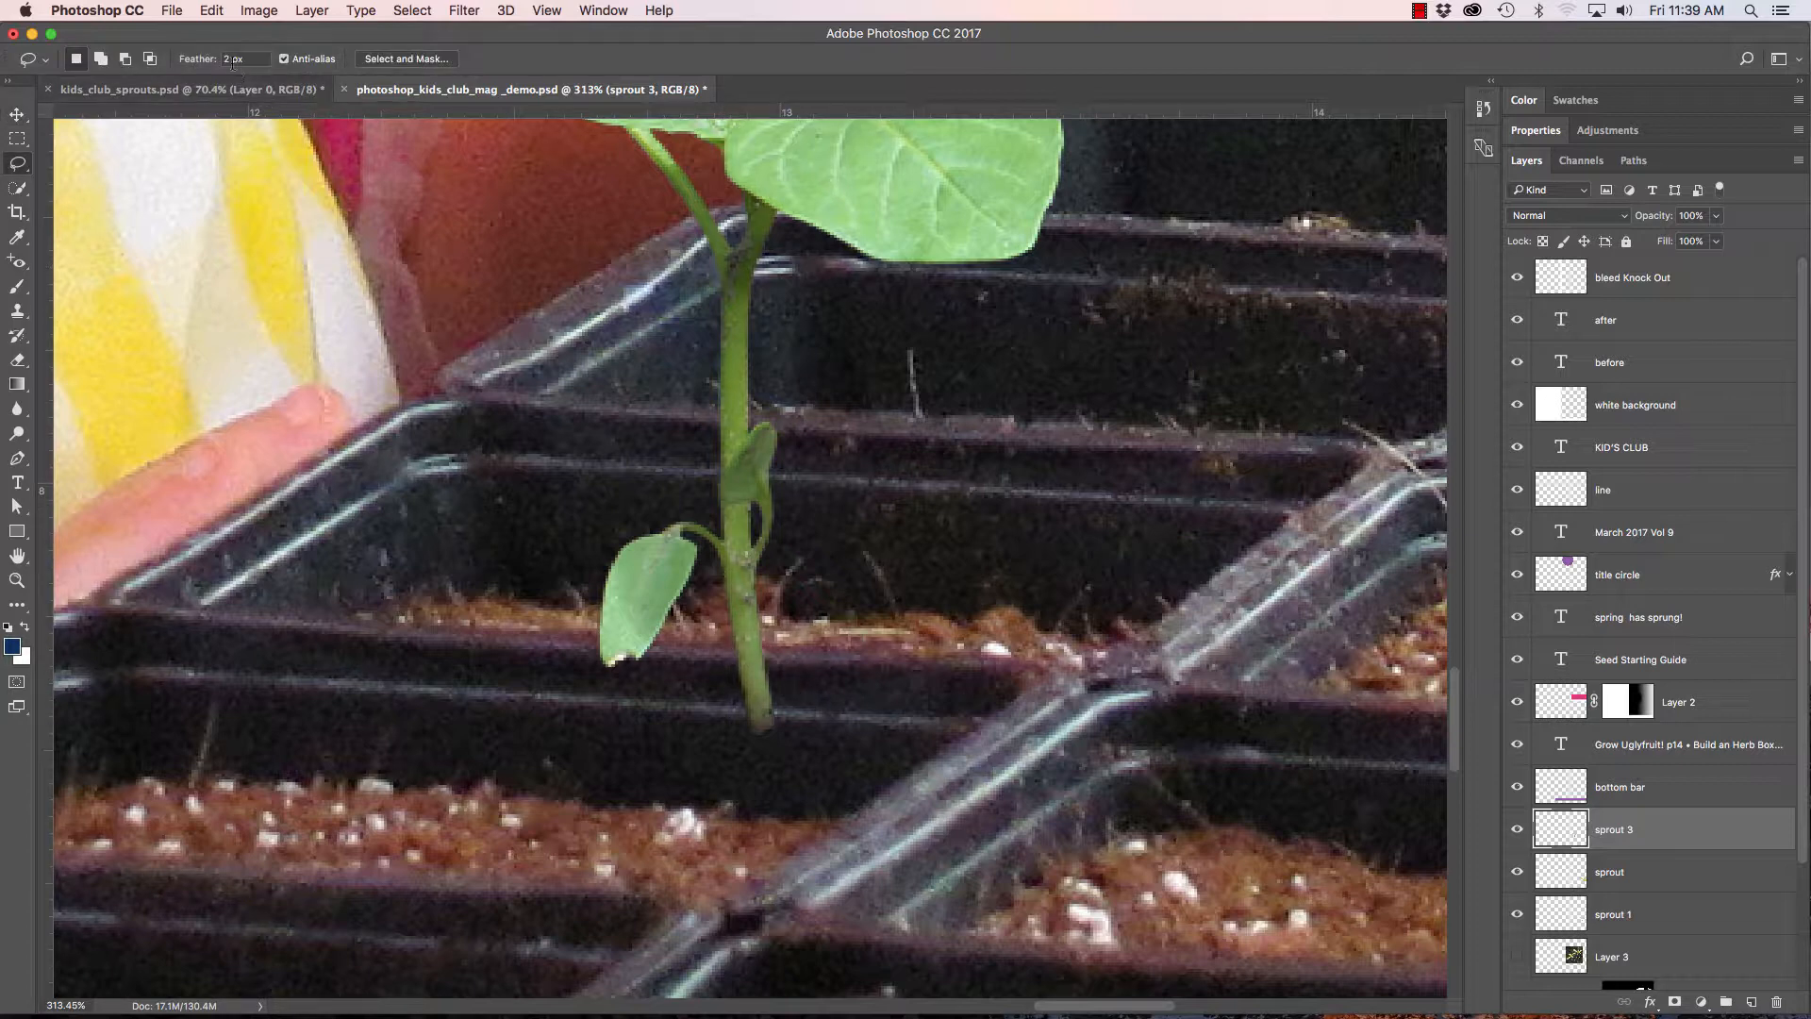
pyautogui.write('1')
pyautogui.moveTo(790, 648)
pyautogui.mouseDown()
pyautogui.moveTo(832, 811)
pyautogui.moveTo(626, 789)
pyautogui.moveTo(536, 740)
pyautogui.moveTo(525, 683)
pyautogui.moveTo(577, 642)
pyautogui.mouseUp()
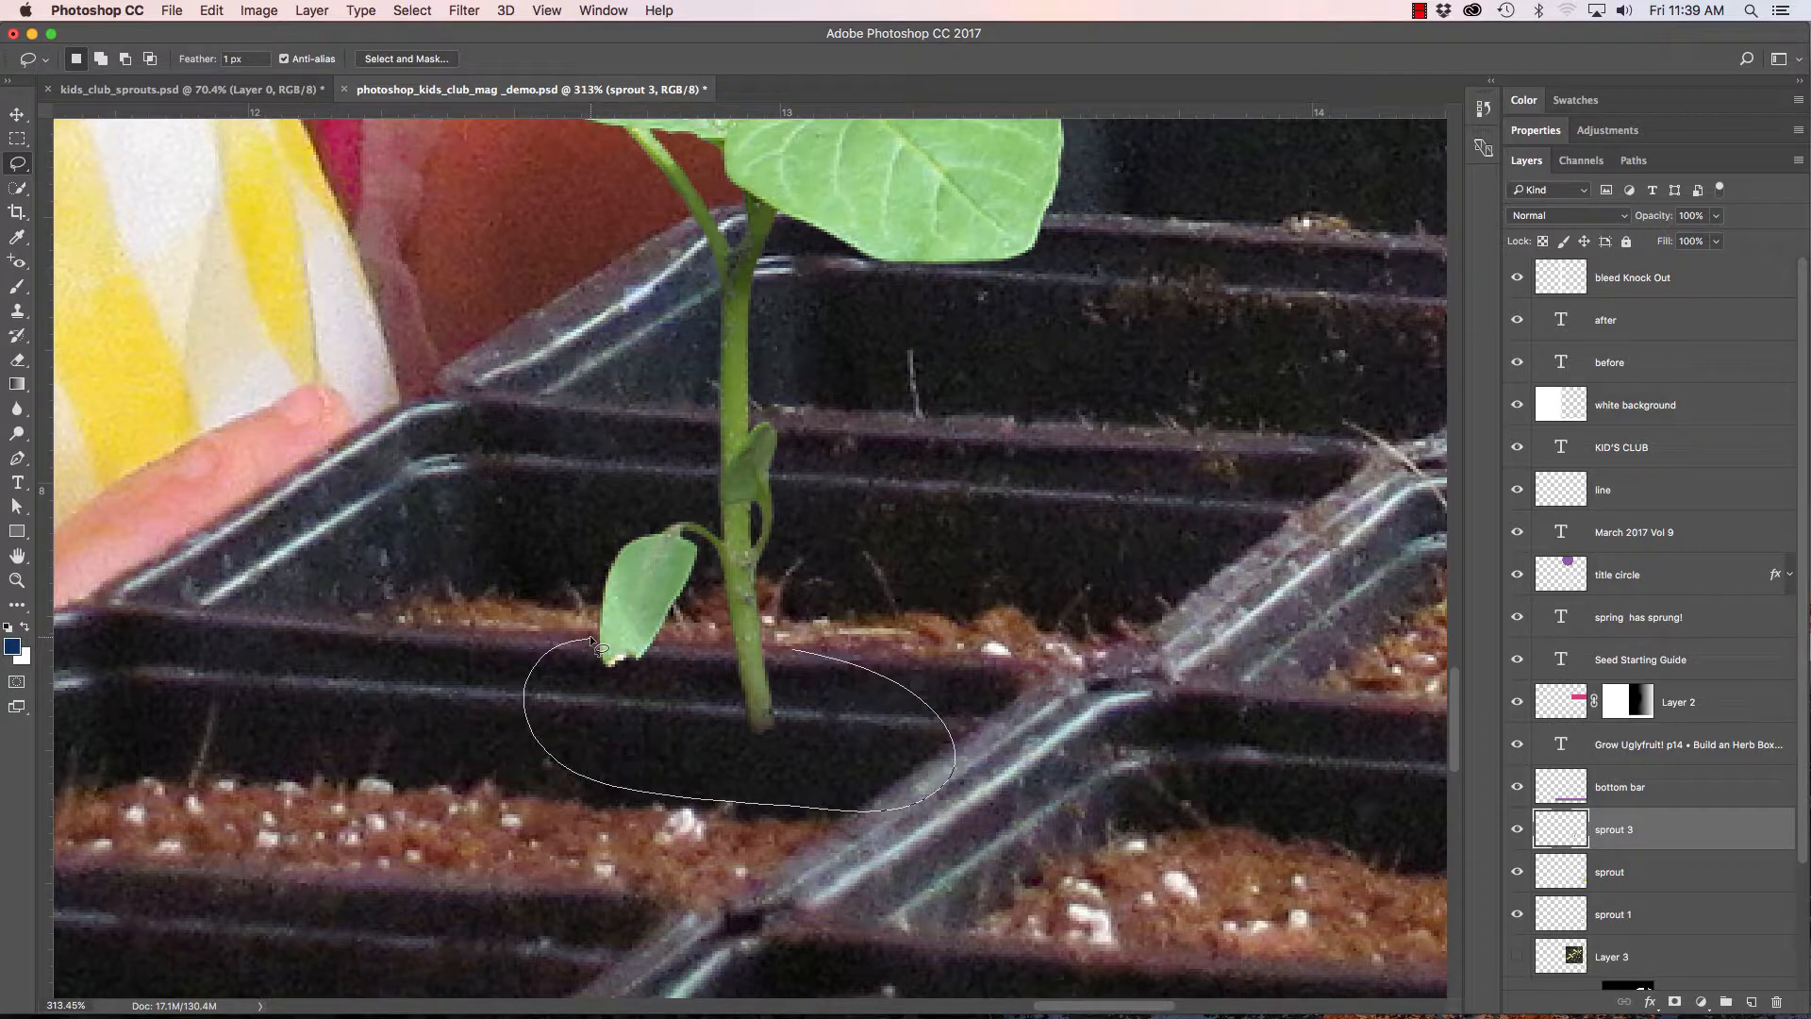
pyautogui.moveTo(596, 644); pyautogui.dragTo(600, 645)
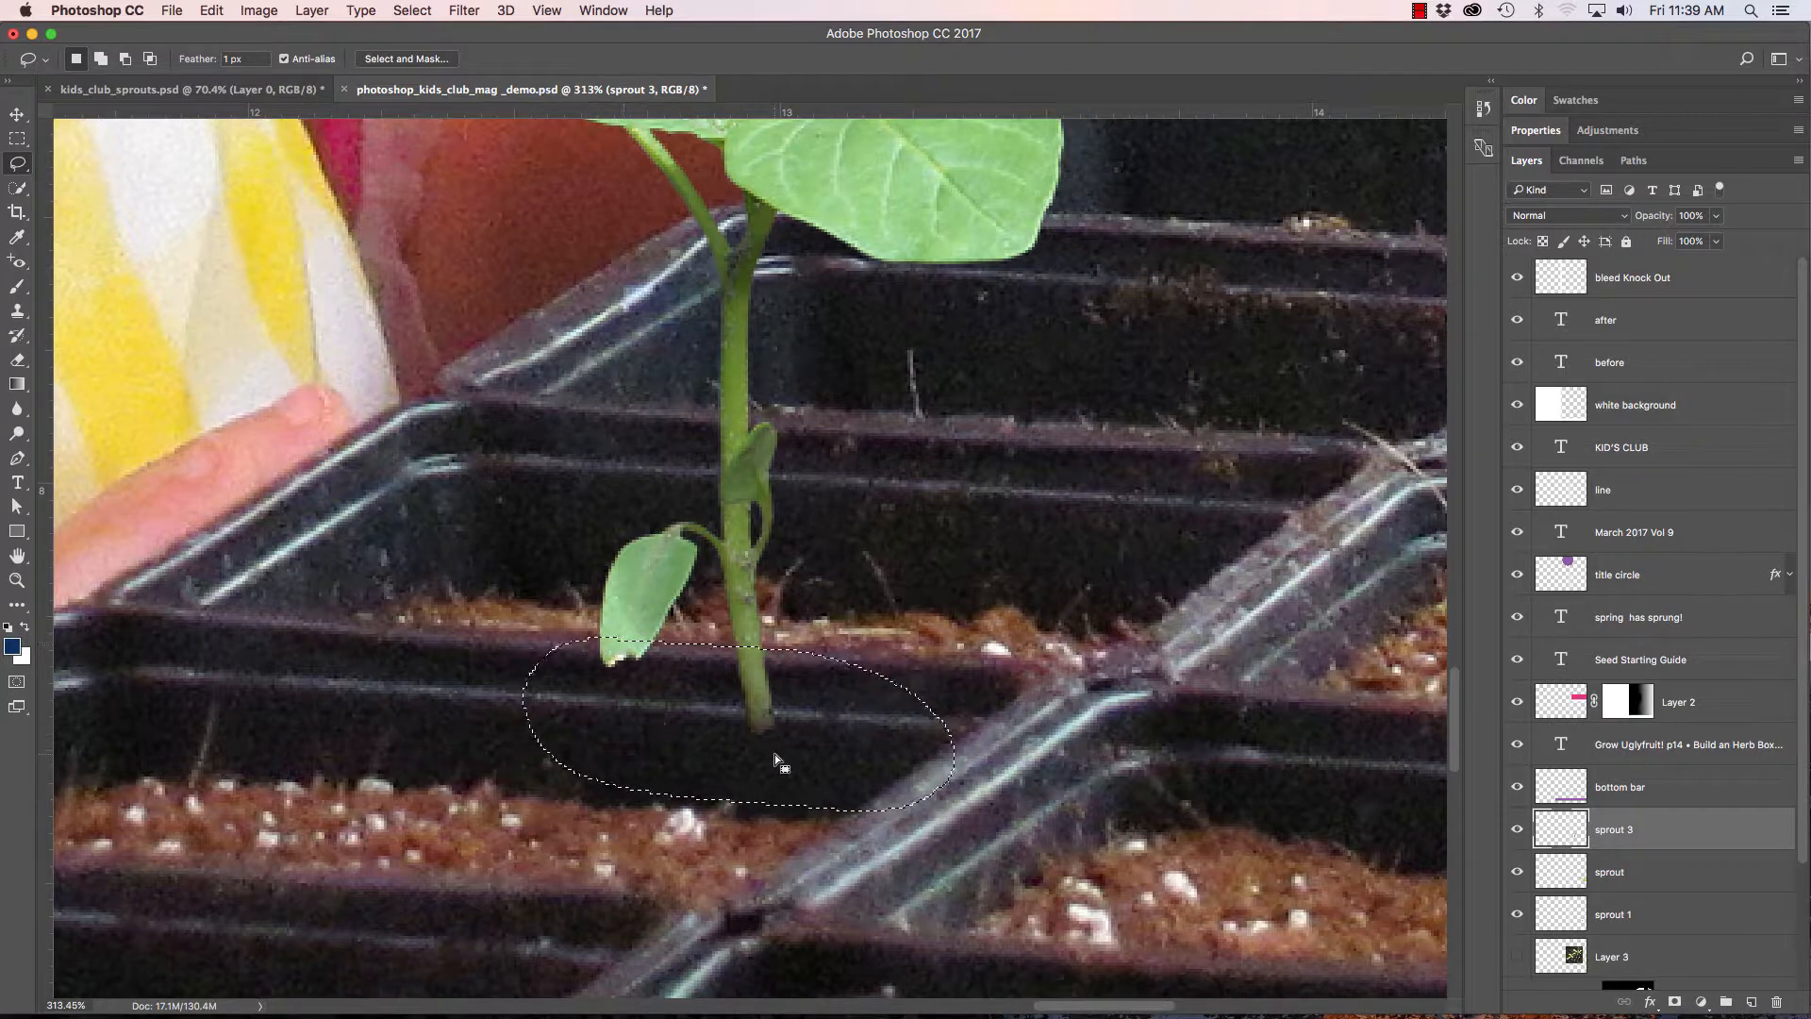
pyautogui.press('Delete')
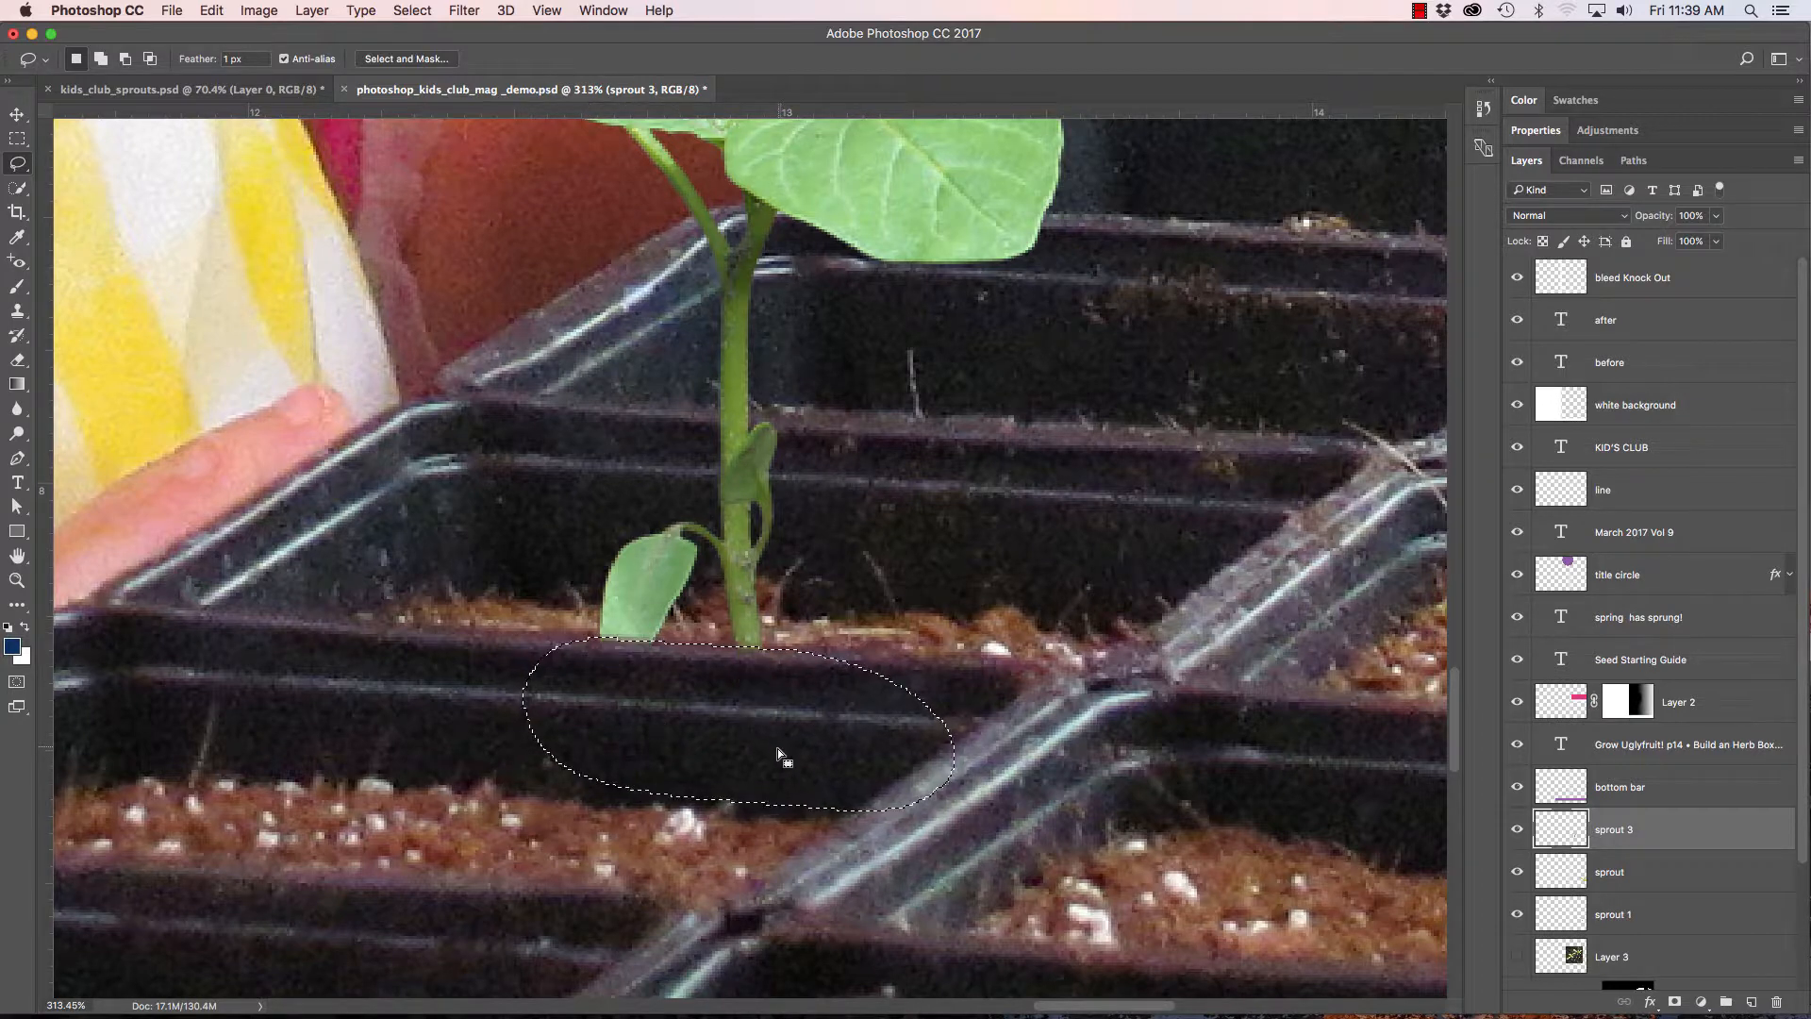
pyautogui.click(981, 672)
pyautogui.press('v')
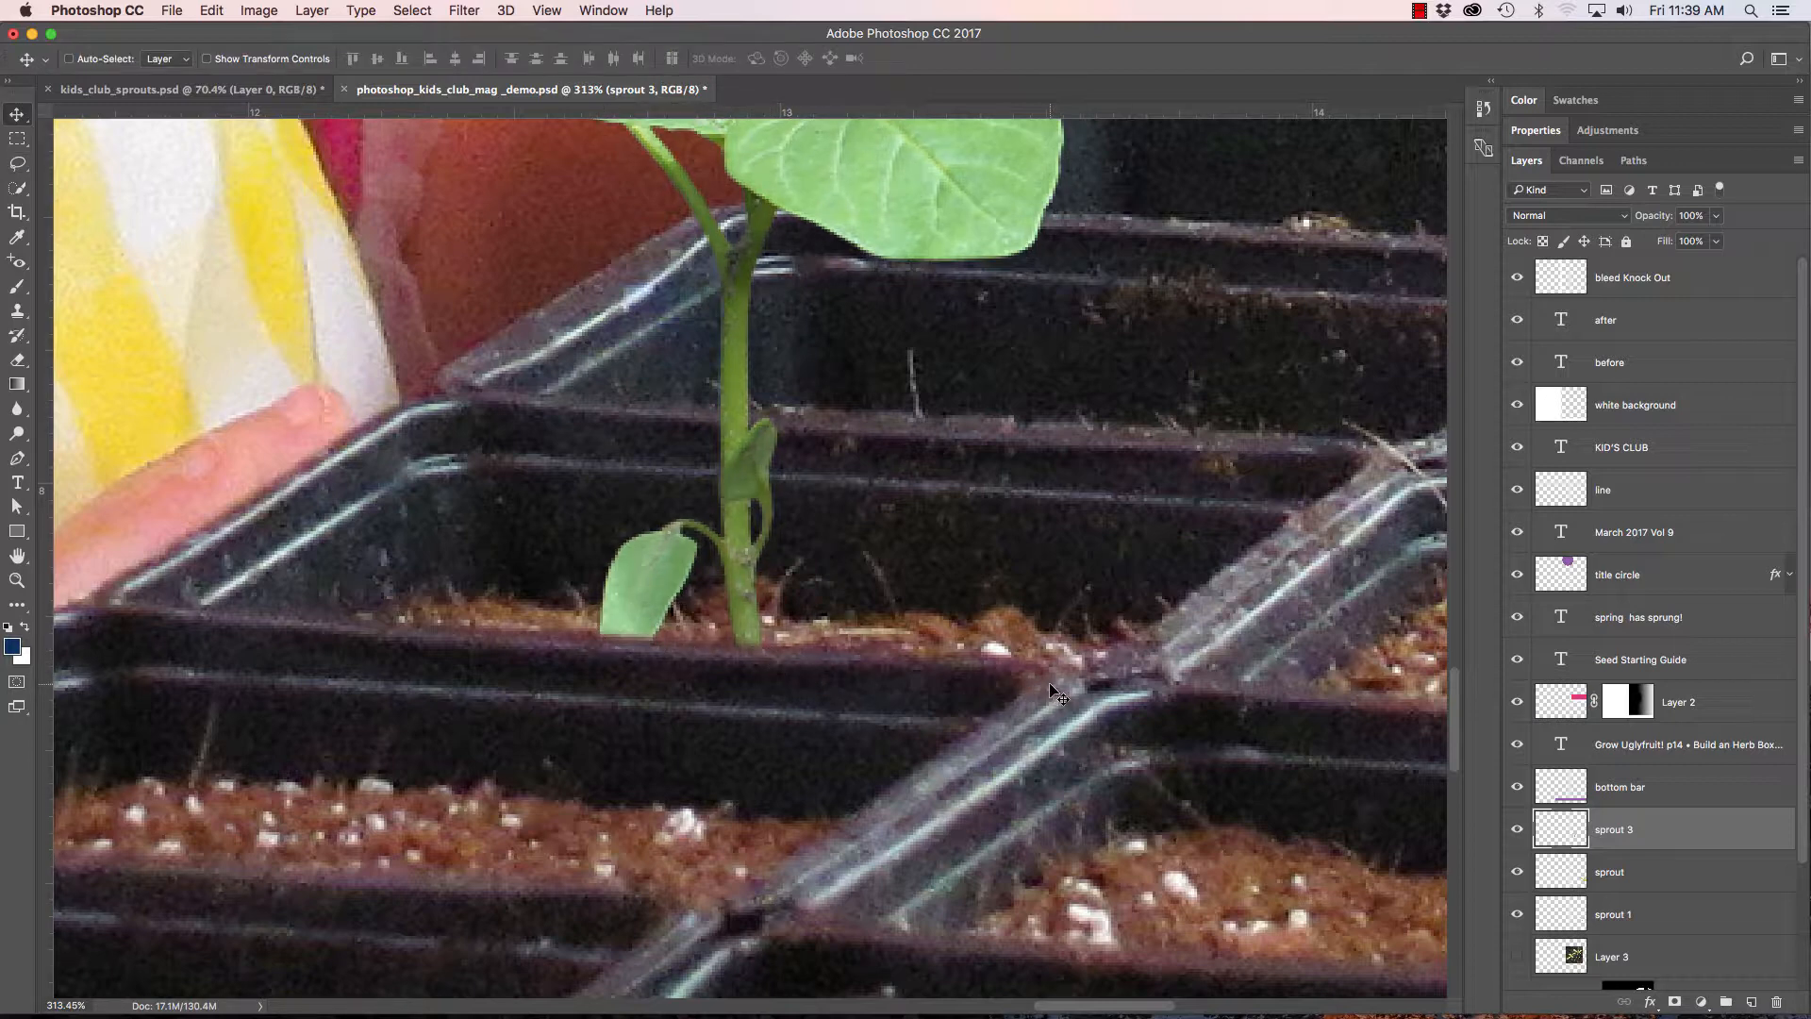
# Examine how the trimmed sprout 3 sits in its pot, both close up and alongside the other seedlings on the cover.
pyautogui.press('super+space')
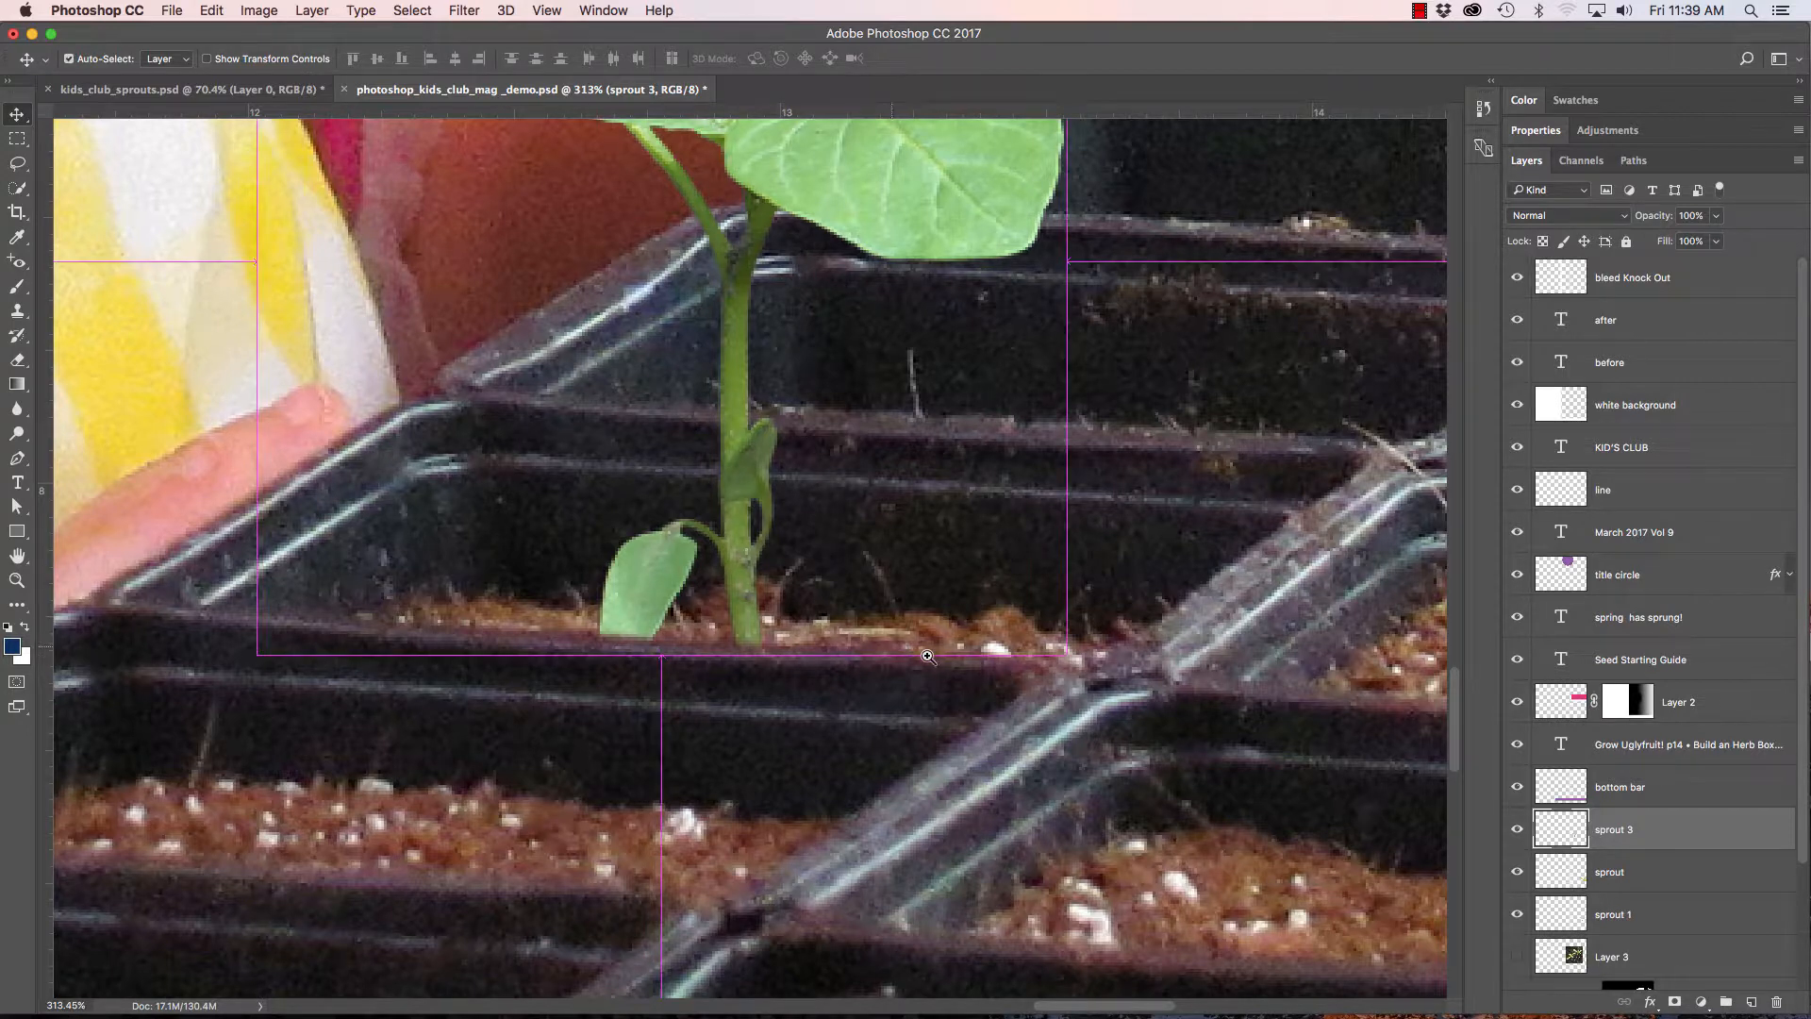
pyautogui.moveTo(930, 657); pyautogui.dragTo(813, 613)
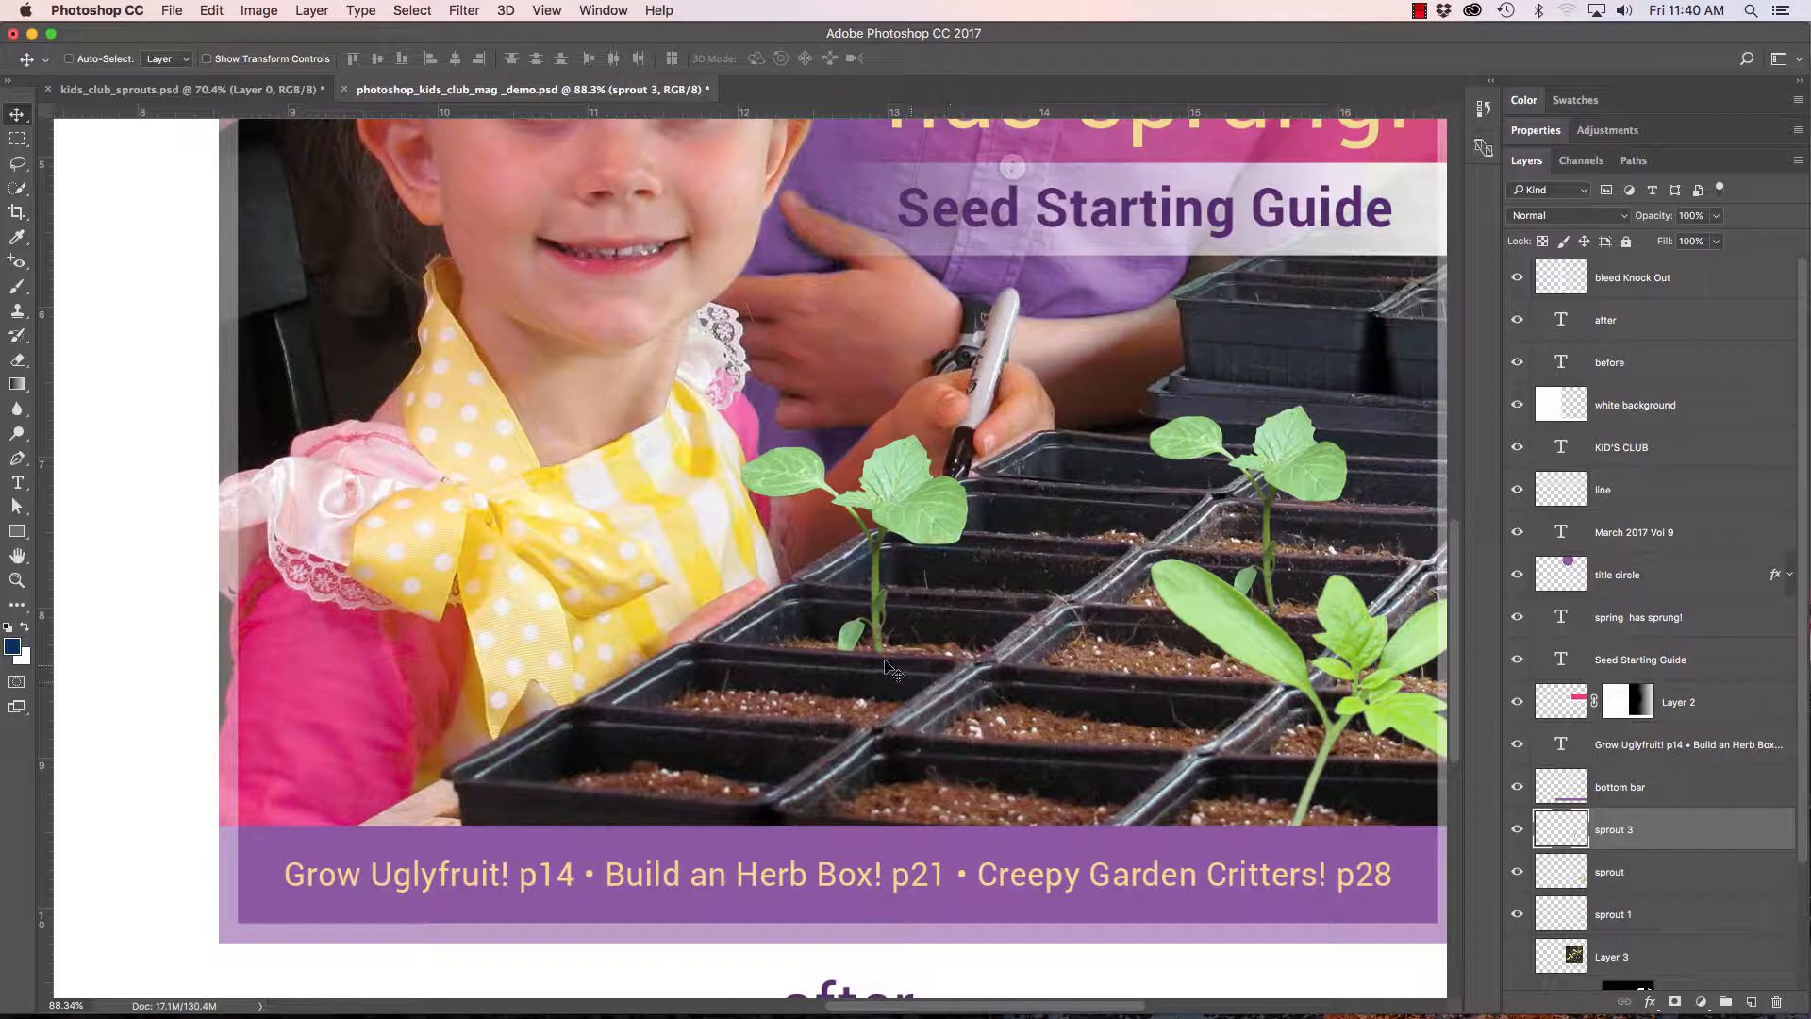
pyautogui.moveTo(943, 693); pyautogui.dragTo(840, 627)
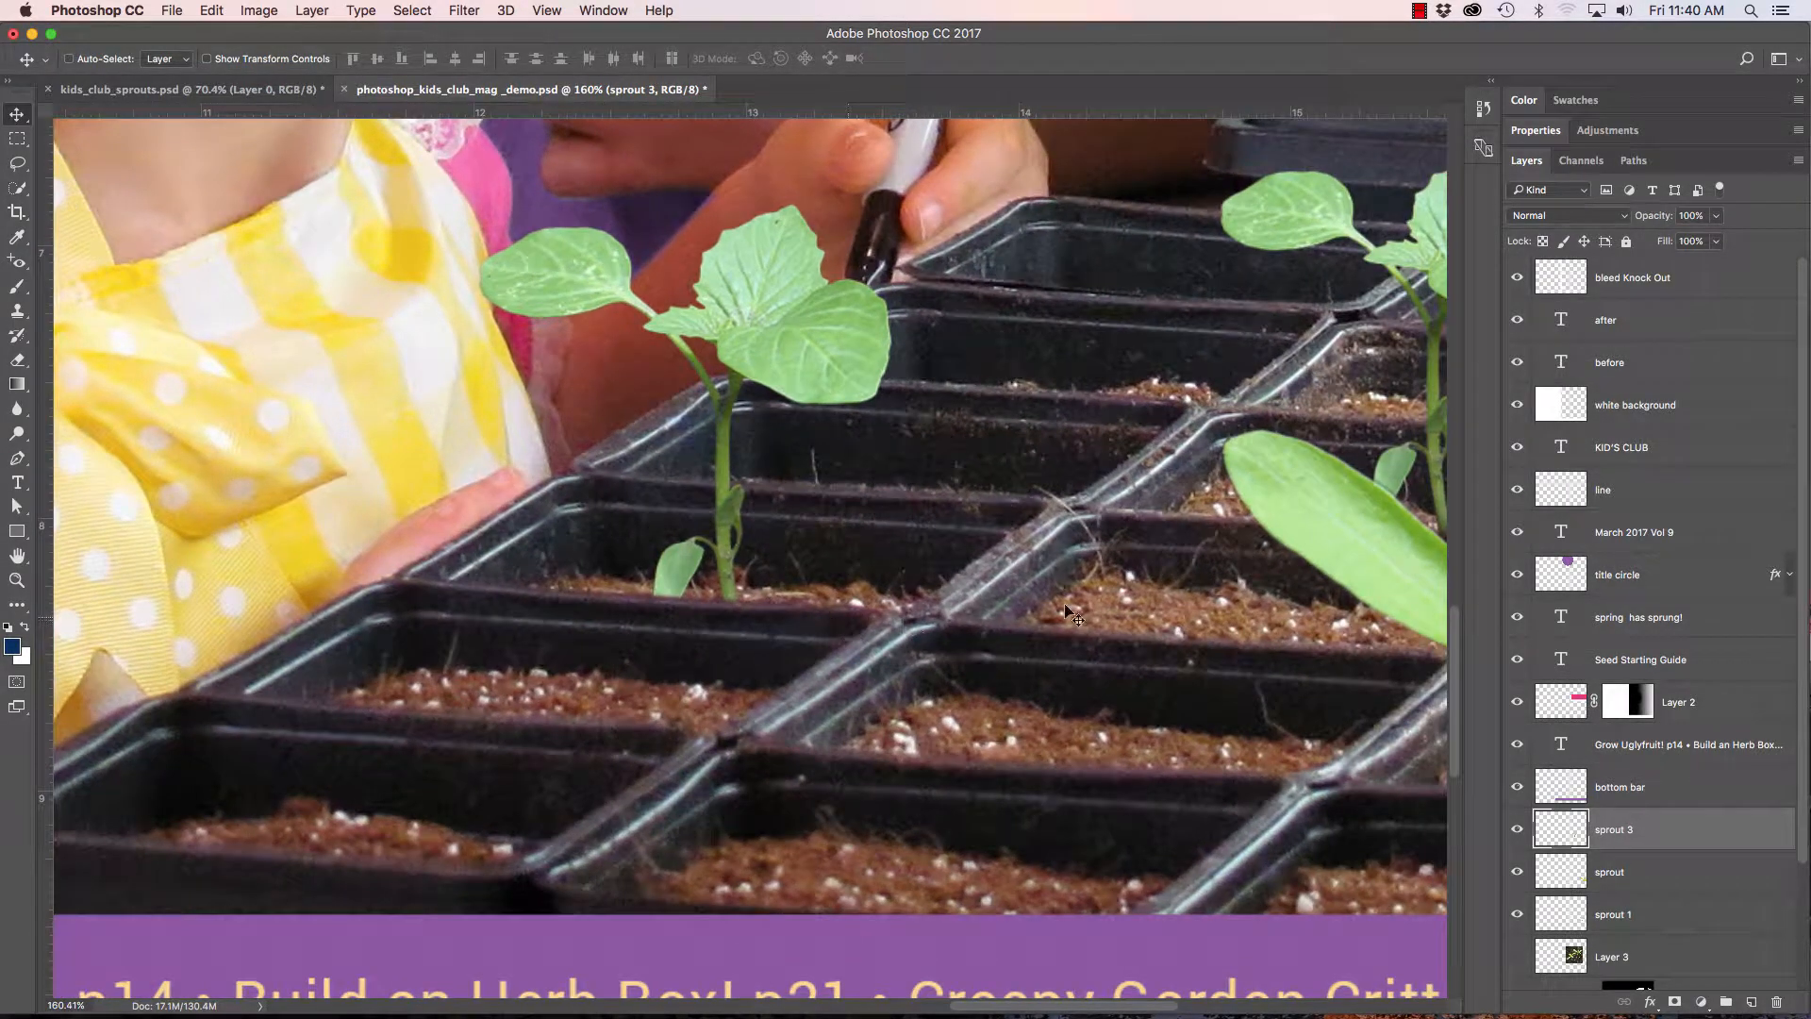
pyautogui.scroll(-6, 775, 551)
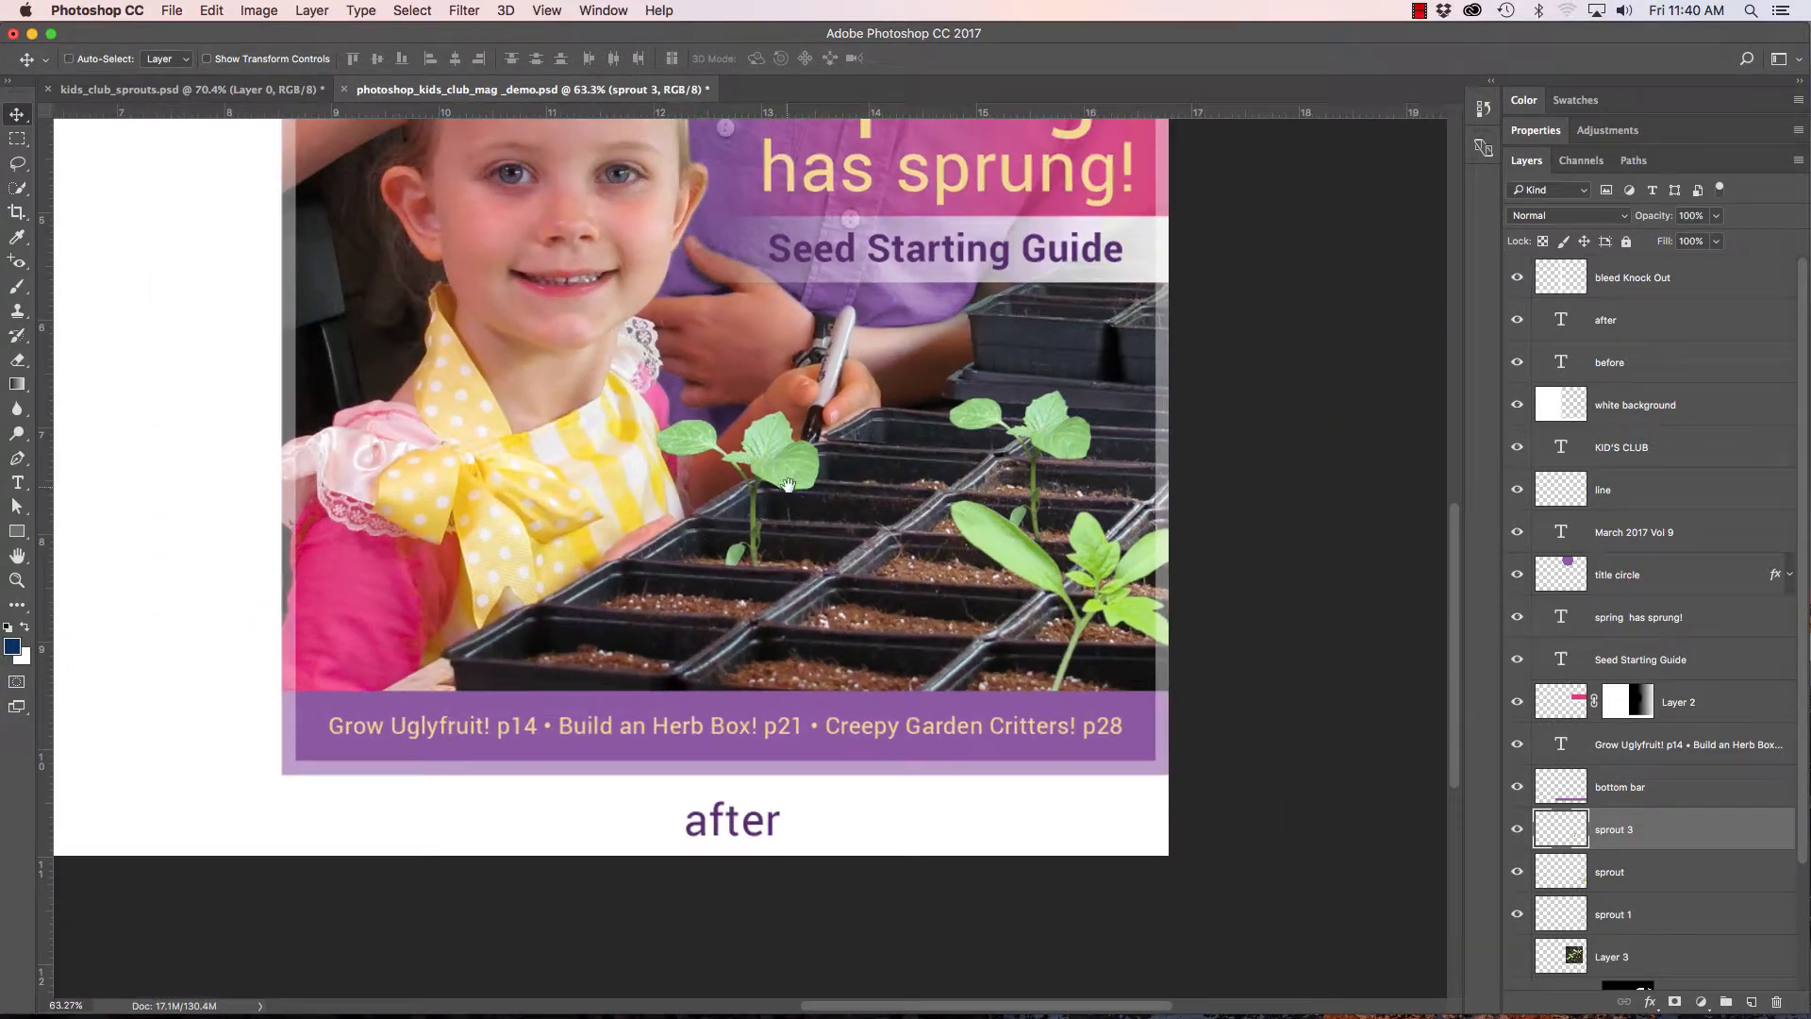
pyautogui.moveTo(789, 485); pyautogui.dragTo(763, 635)
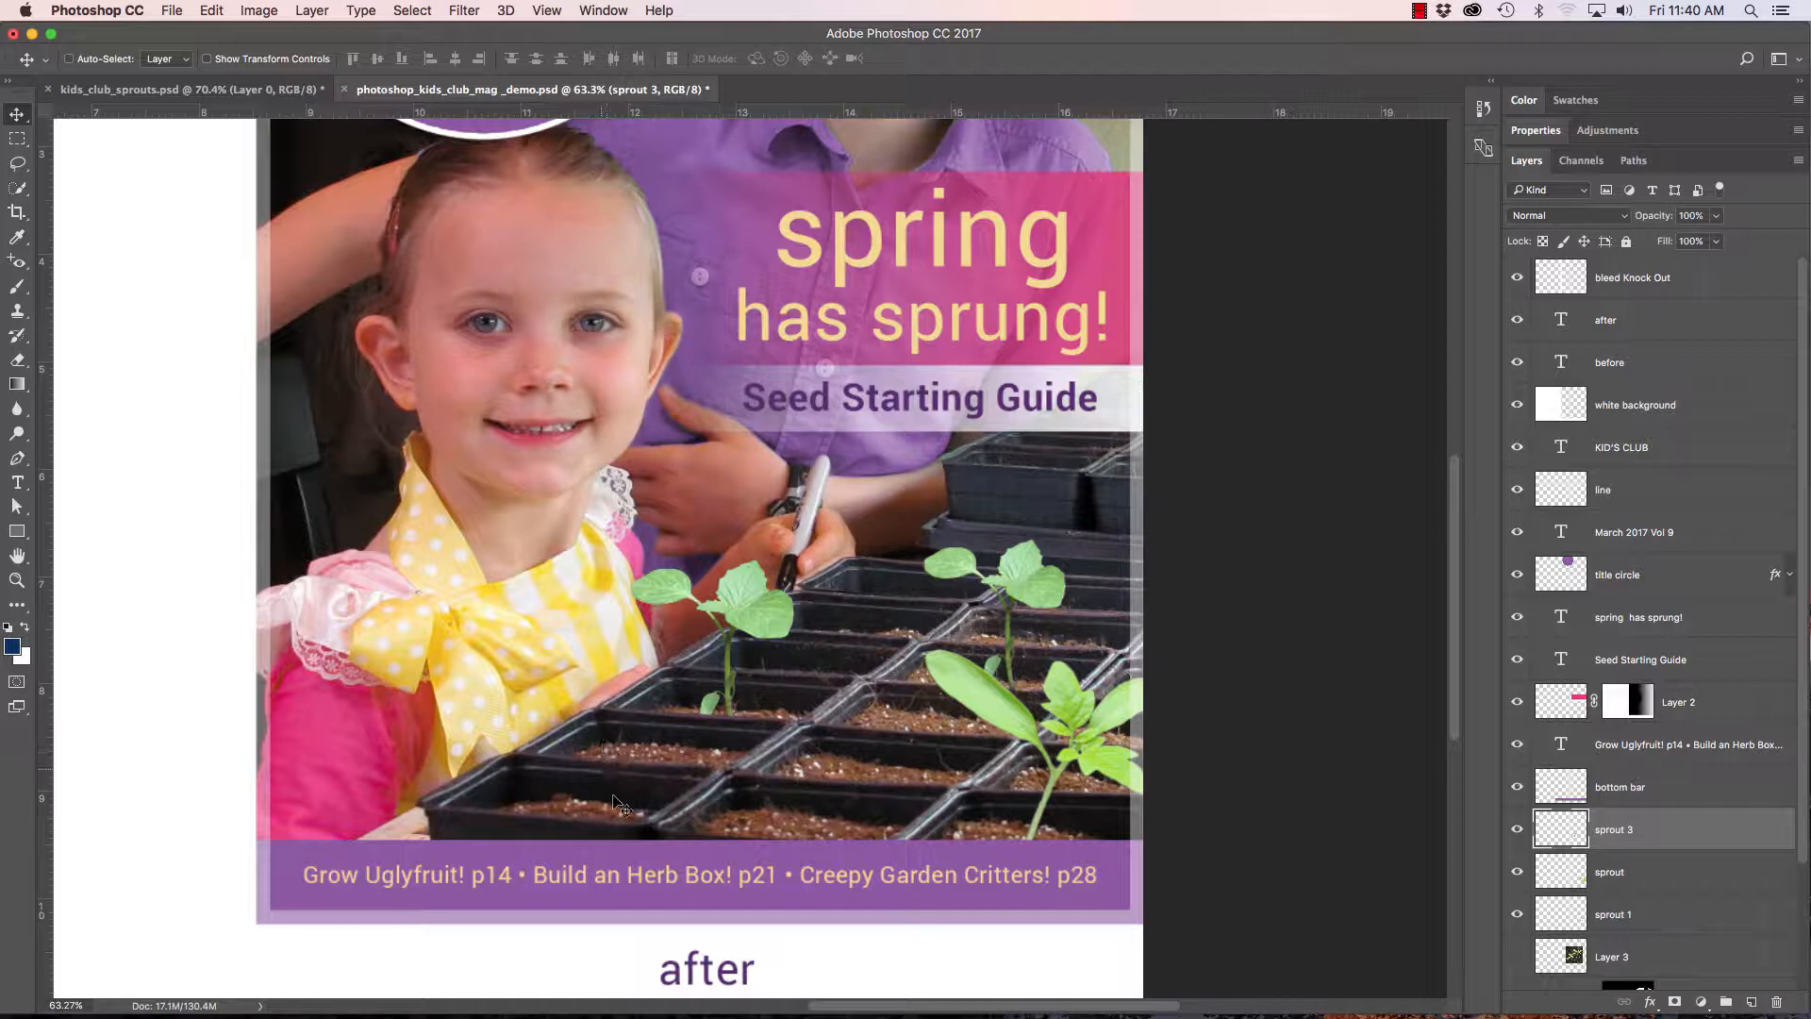
pyautogui.press('super')
pyautogui.scroll(6, 746, 798)
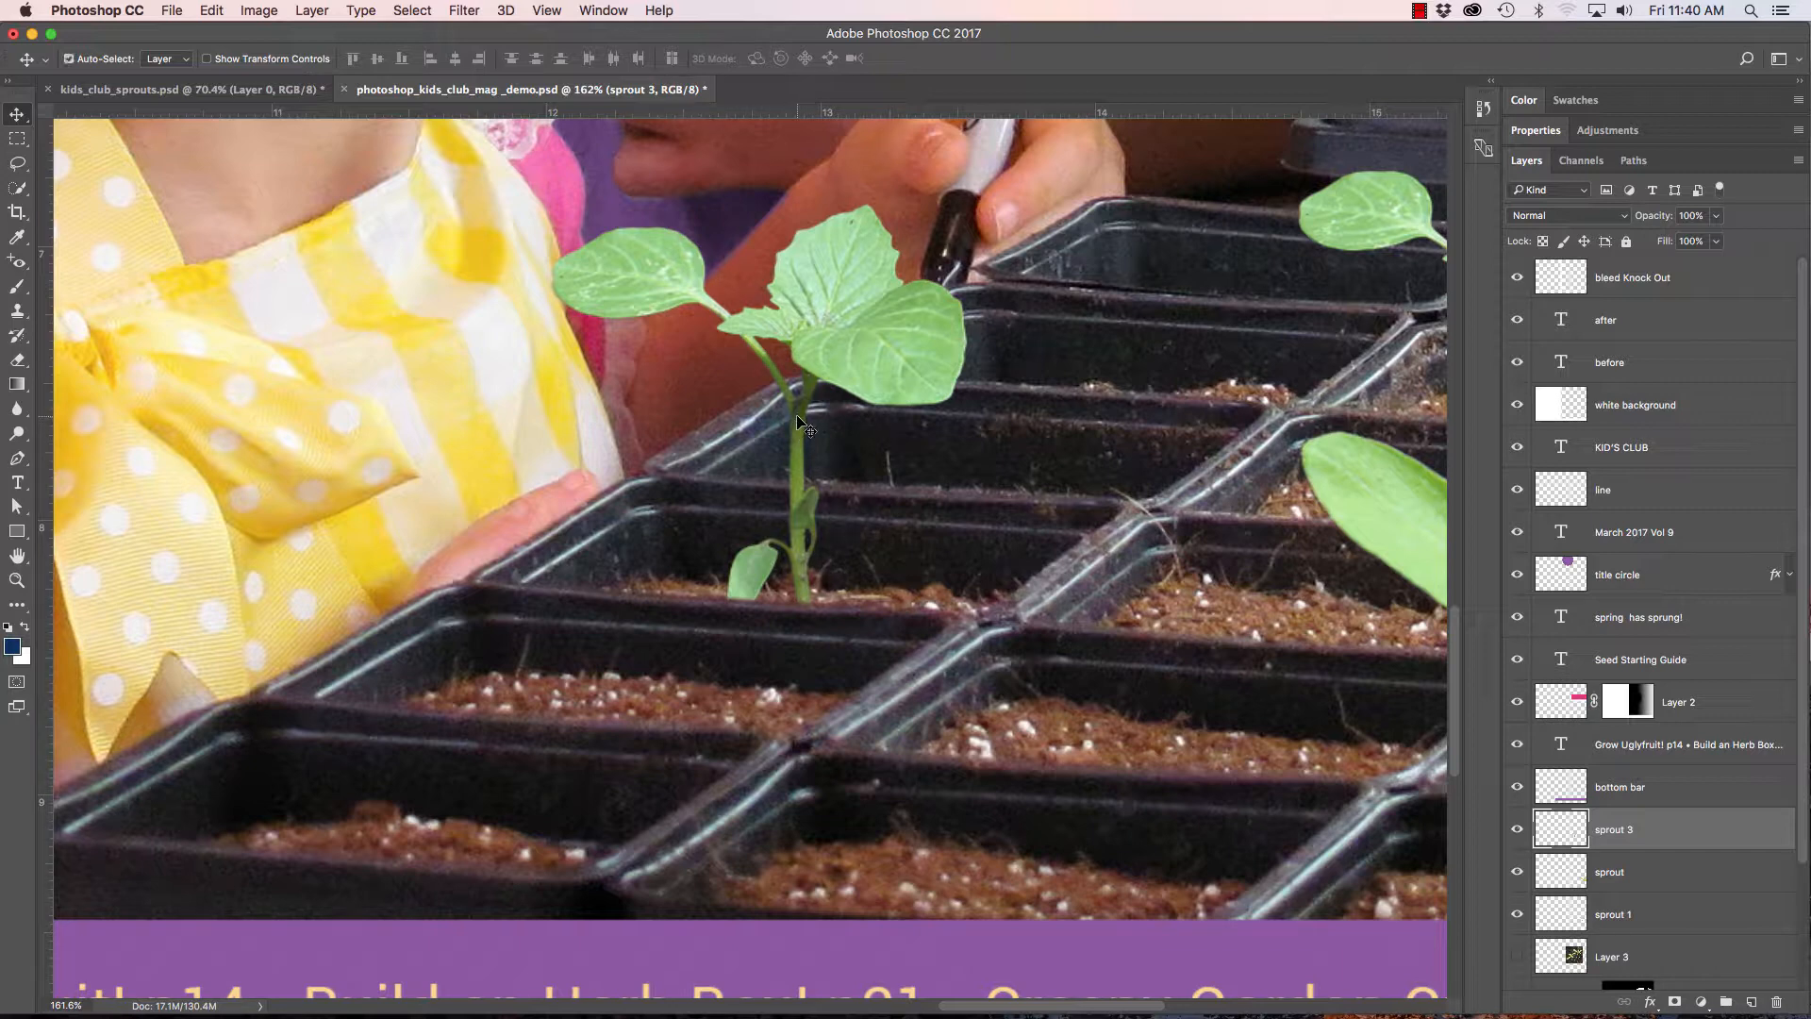
# Move sprout 3 down to the frontmost pot beside the girl's dress and soften it with a slight Gaussian Blur.
pyautogui.moveTo(798, 416); pyautogui.dragTo(434, 660)
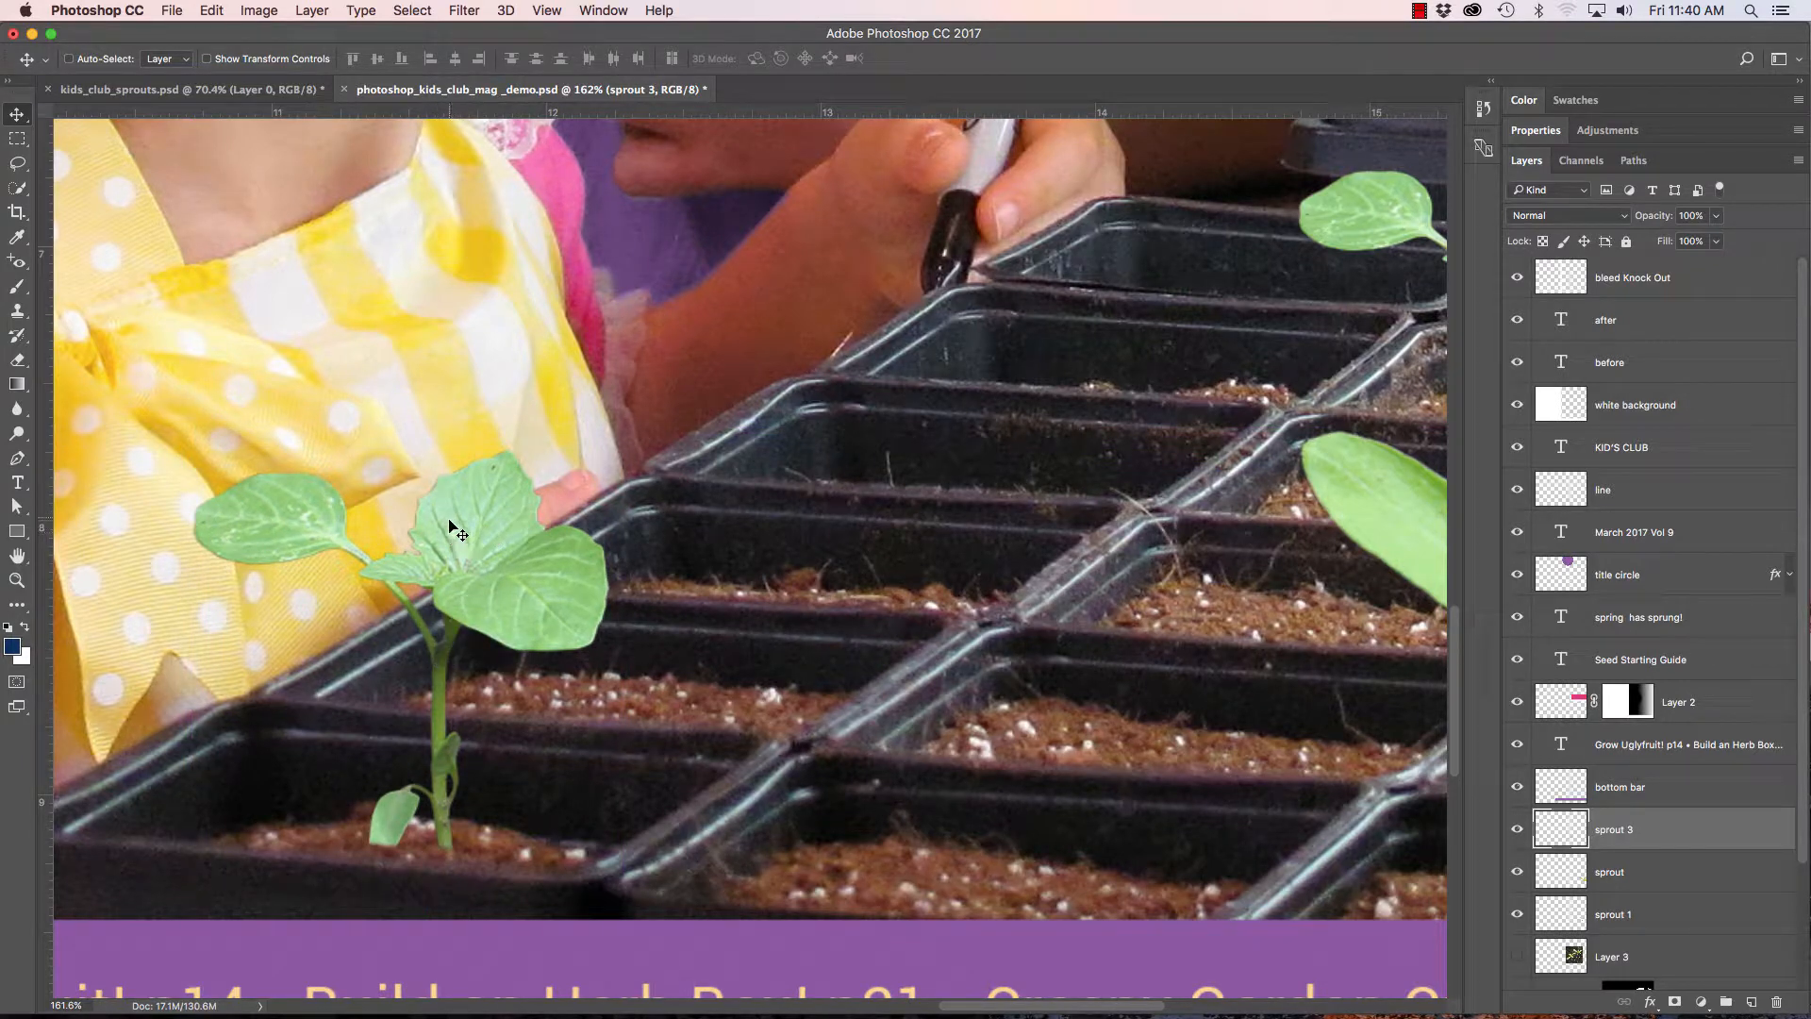
pyautogui.click(467, 11)
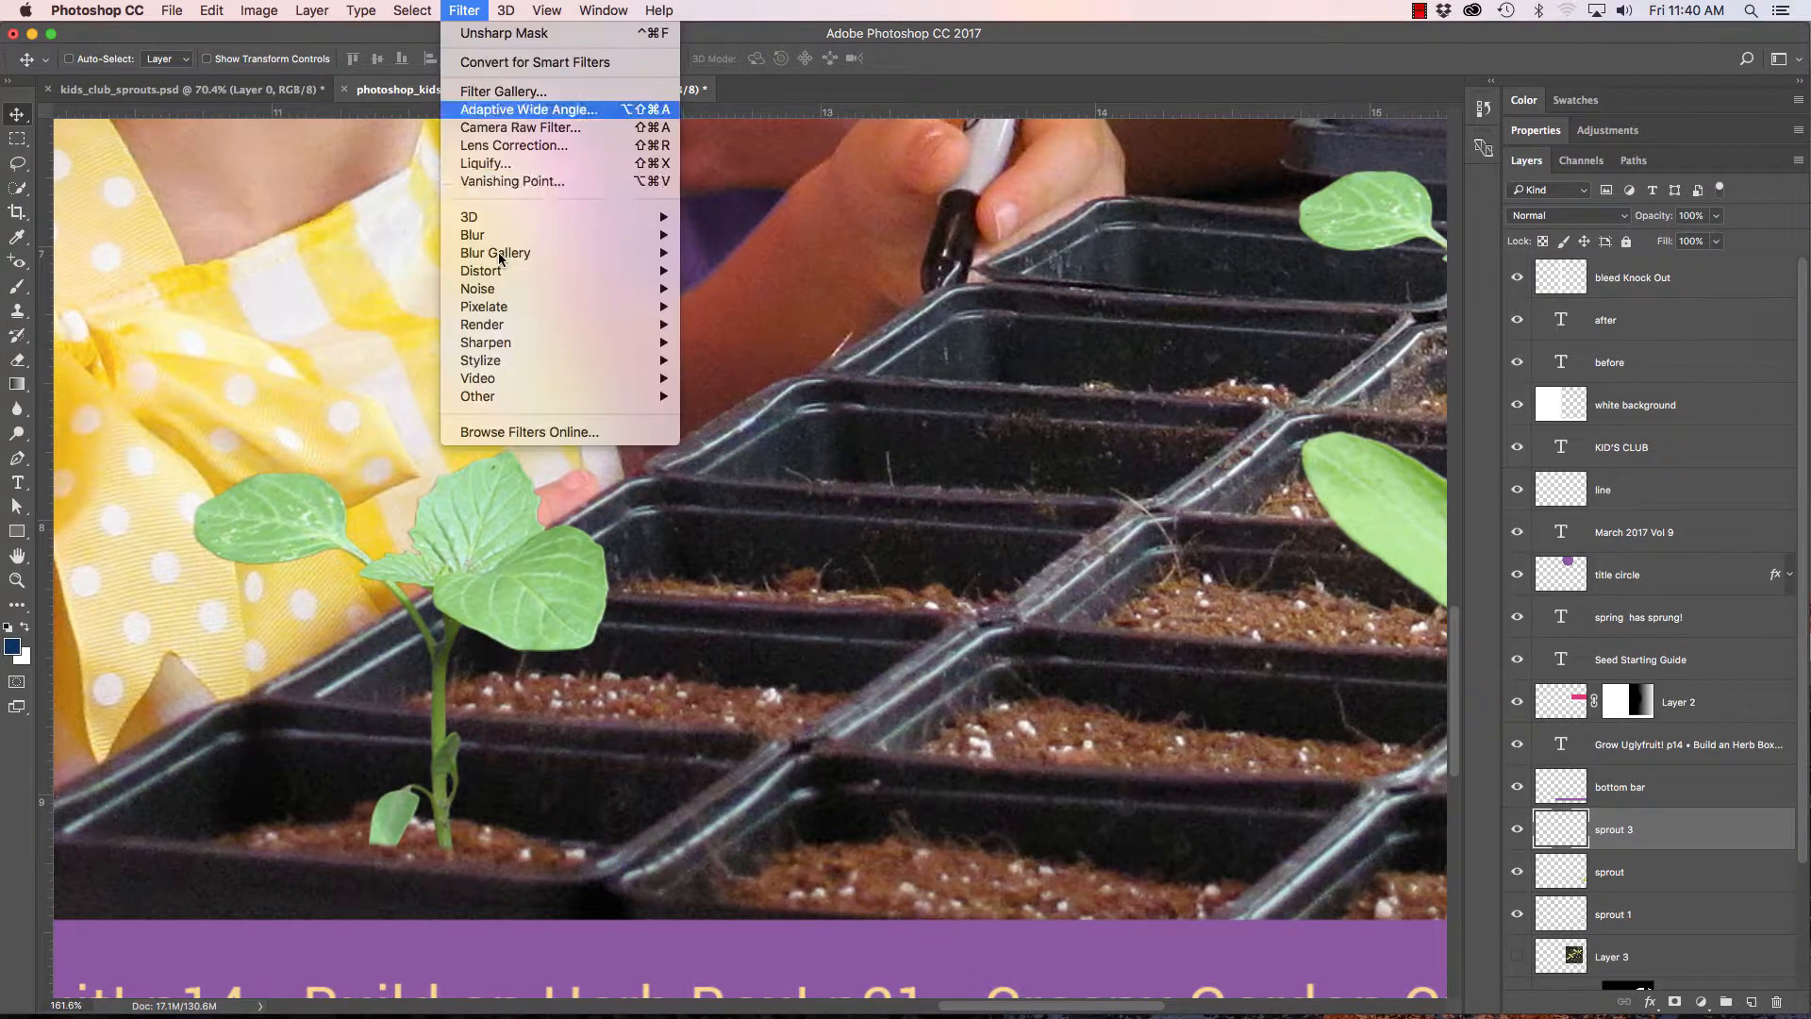
pyautogui.moveTo(541, 235)
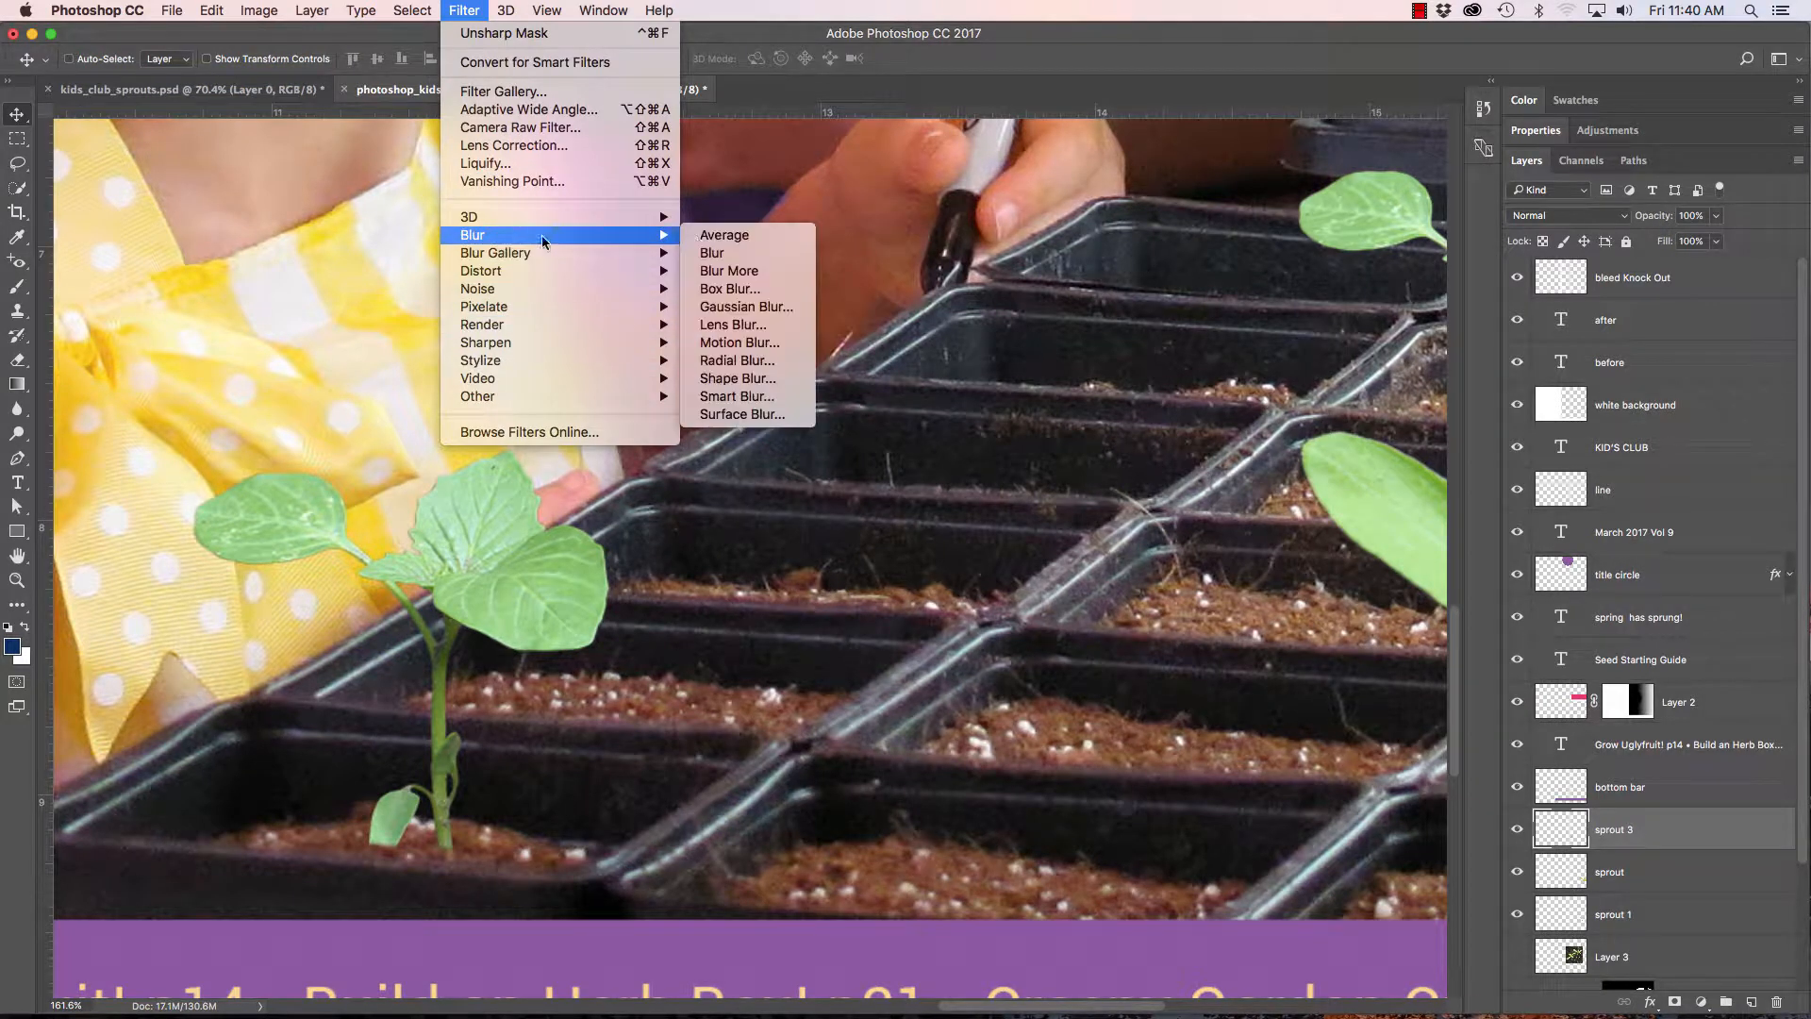
pyautogui.click(745, 306)
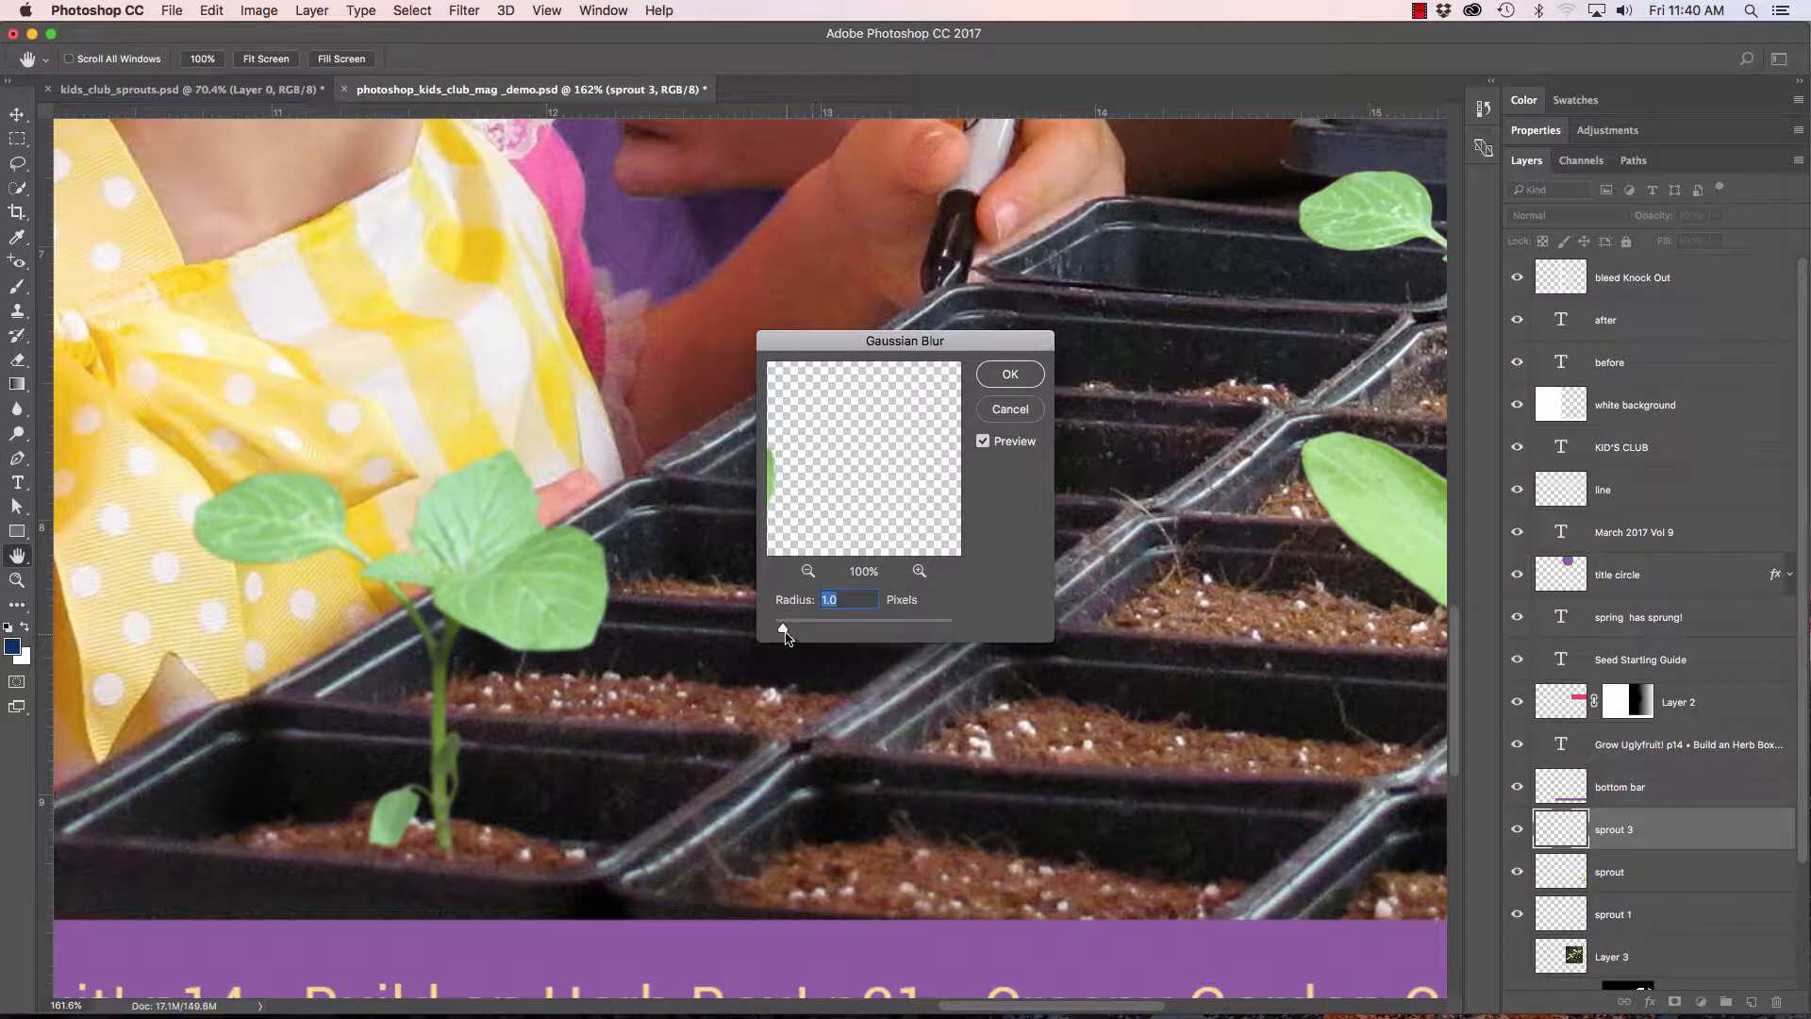
pyautogui.moveTo(788, 634)
pyautogui.mouseDown()
pyautogui.moveTo(866, 633)
pyautogui.moveTo(795, 634)
pyautogui.mouseUp()
pyautogui.click(1009, 374)
# Paste the full-size sprout cutout as a new layer above sprout 3 and move it up and right, clear of the small seedling.
pyautogui.scroll(-2, 811, 623)
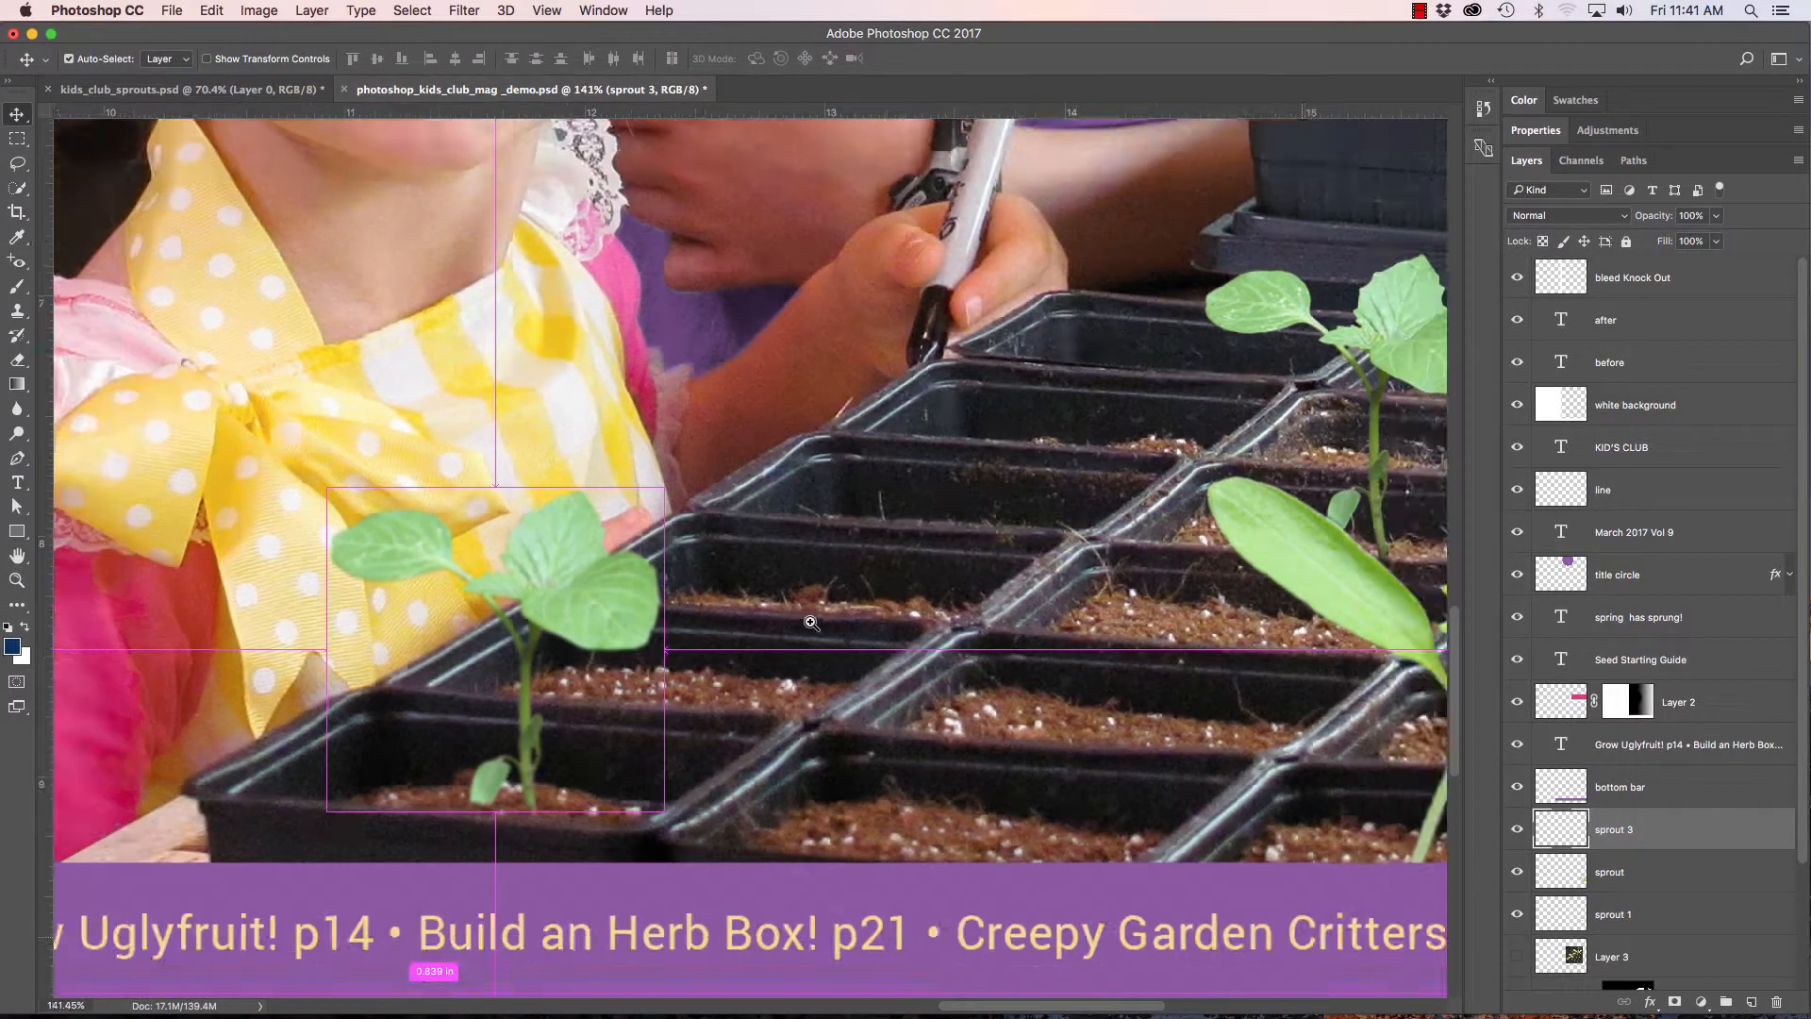
pyautogui.scroll(-4, 811, 622)
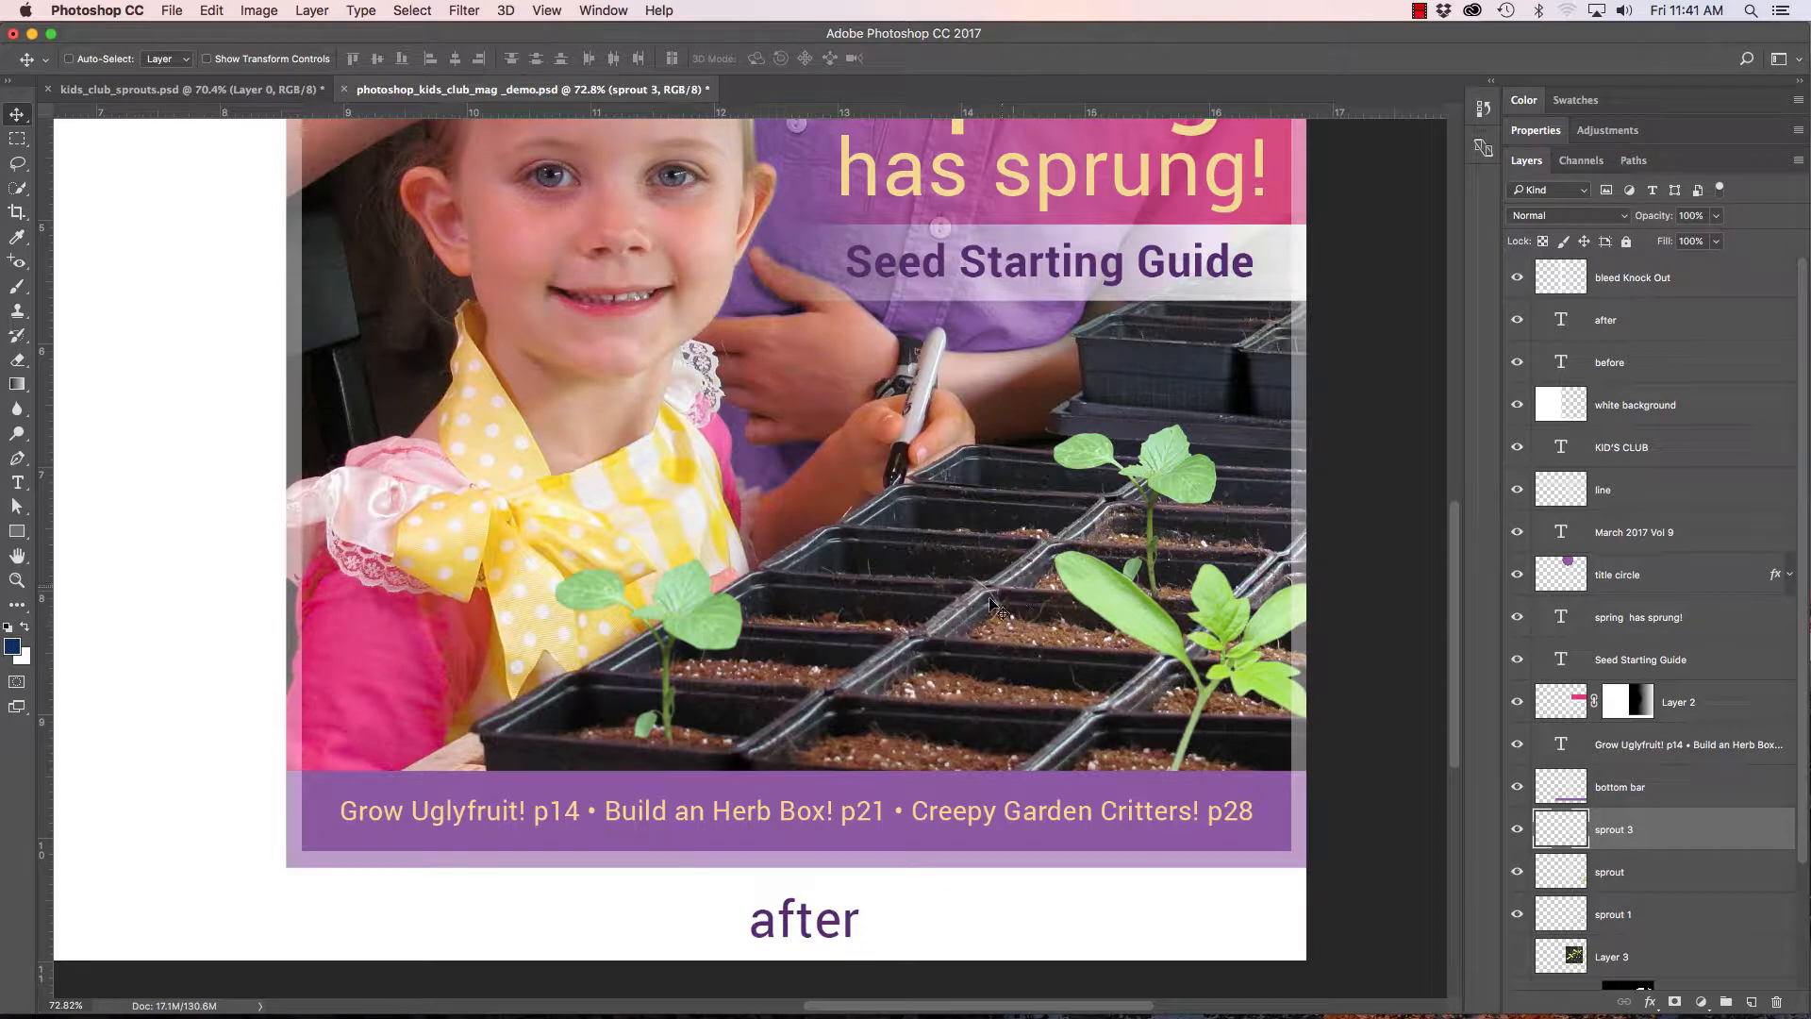
pyautogui.scroll(3, 717, 528)
pyautogui.hscroll(-5, 717, 528)
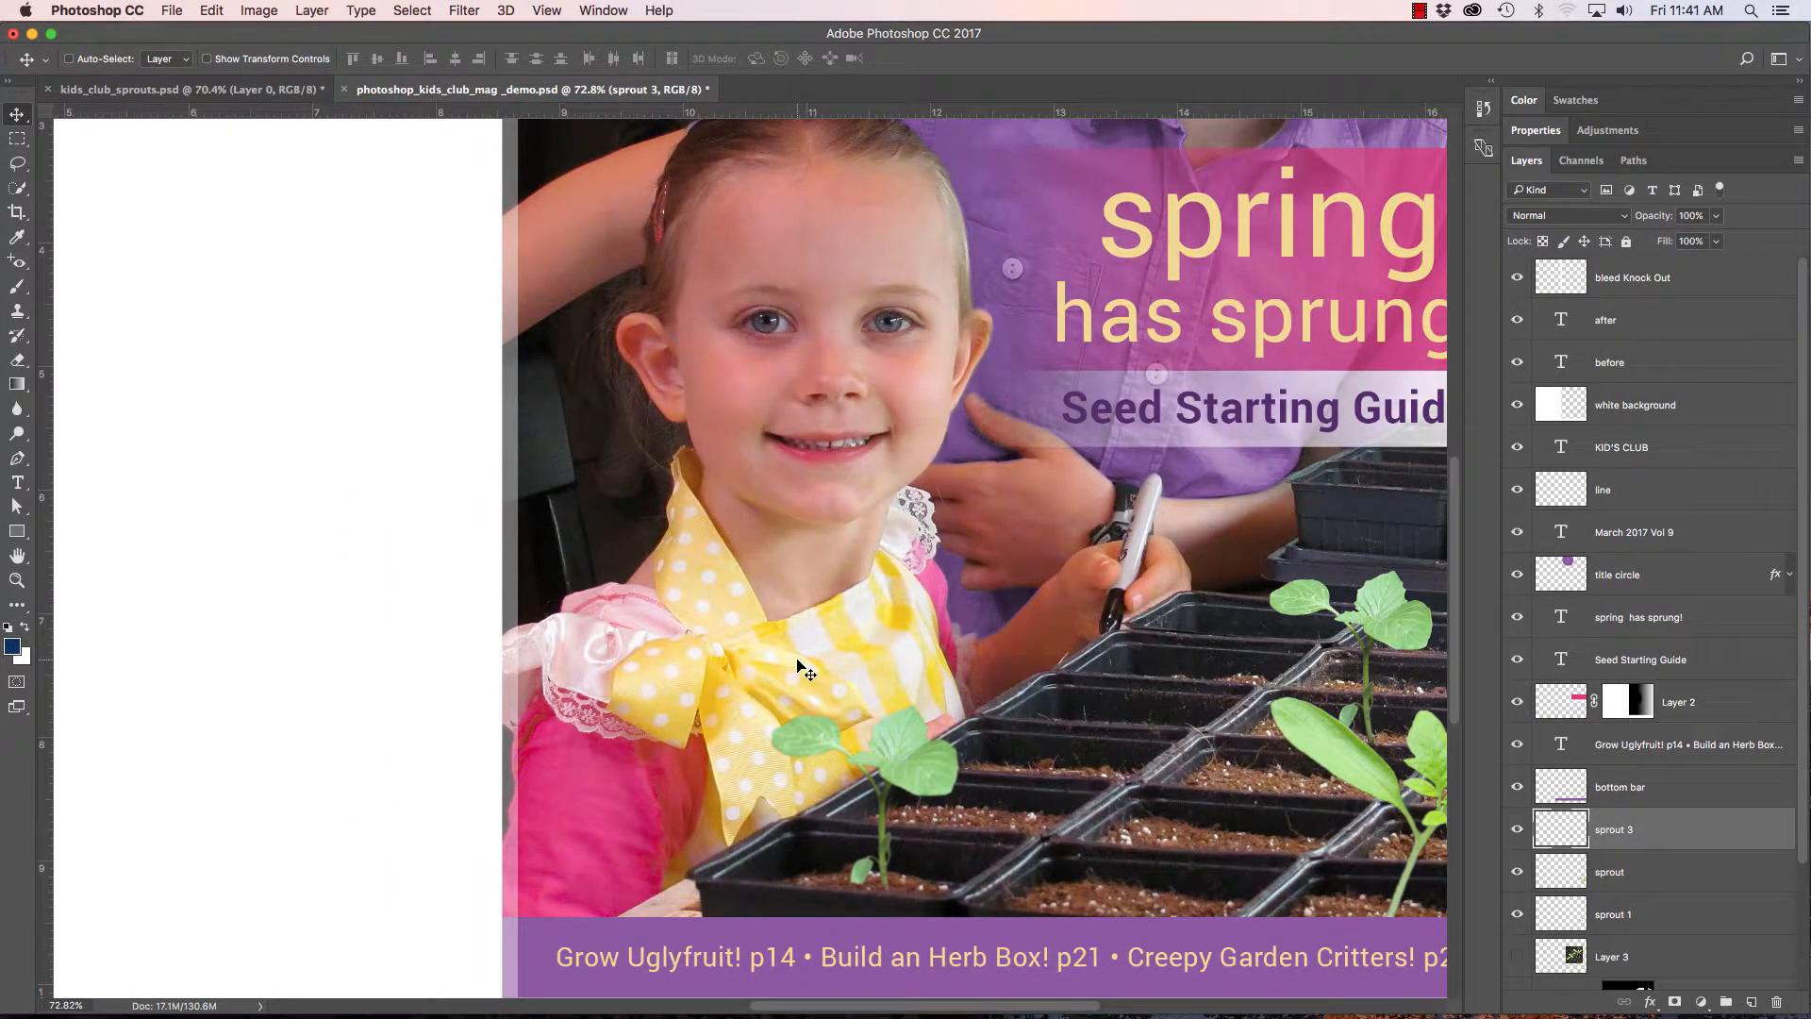
pyautogui.press('super')
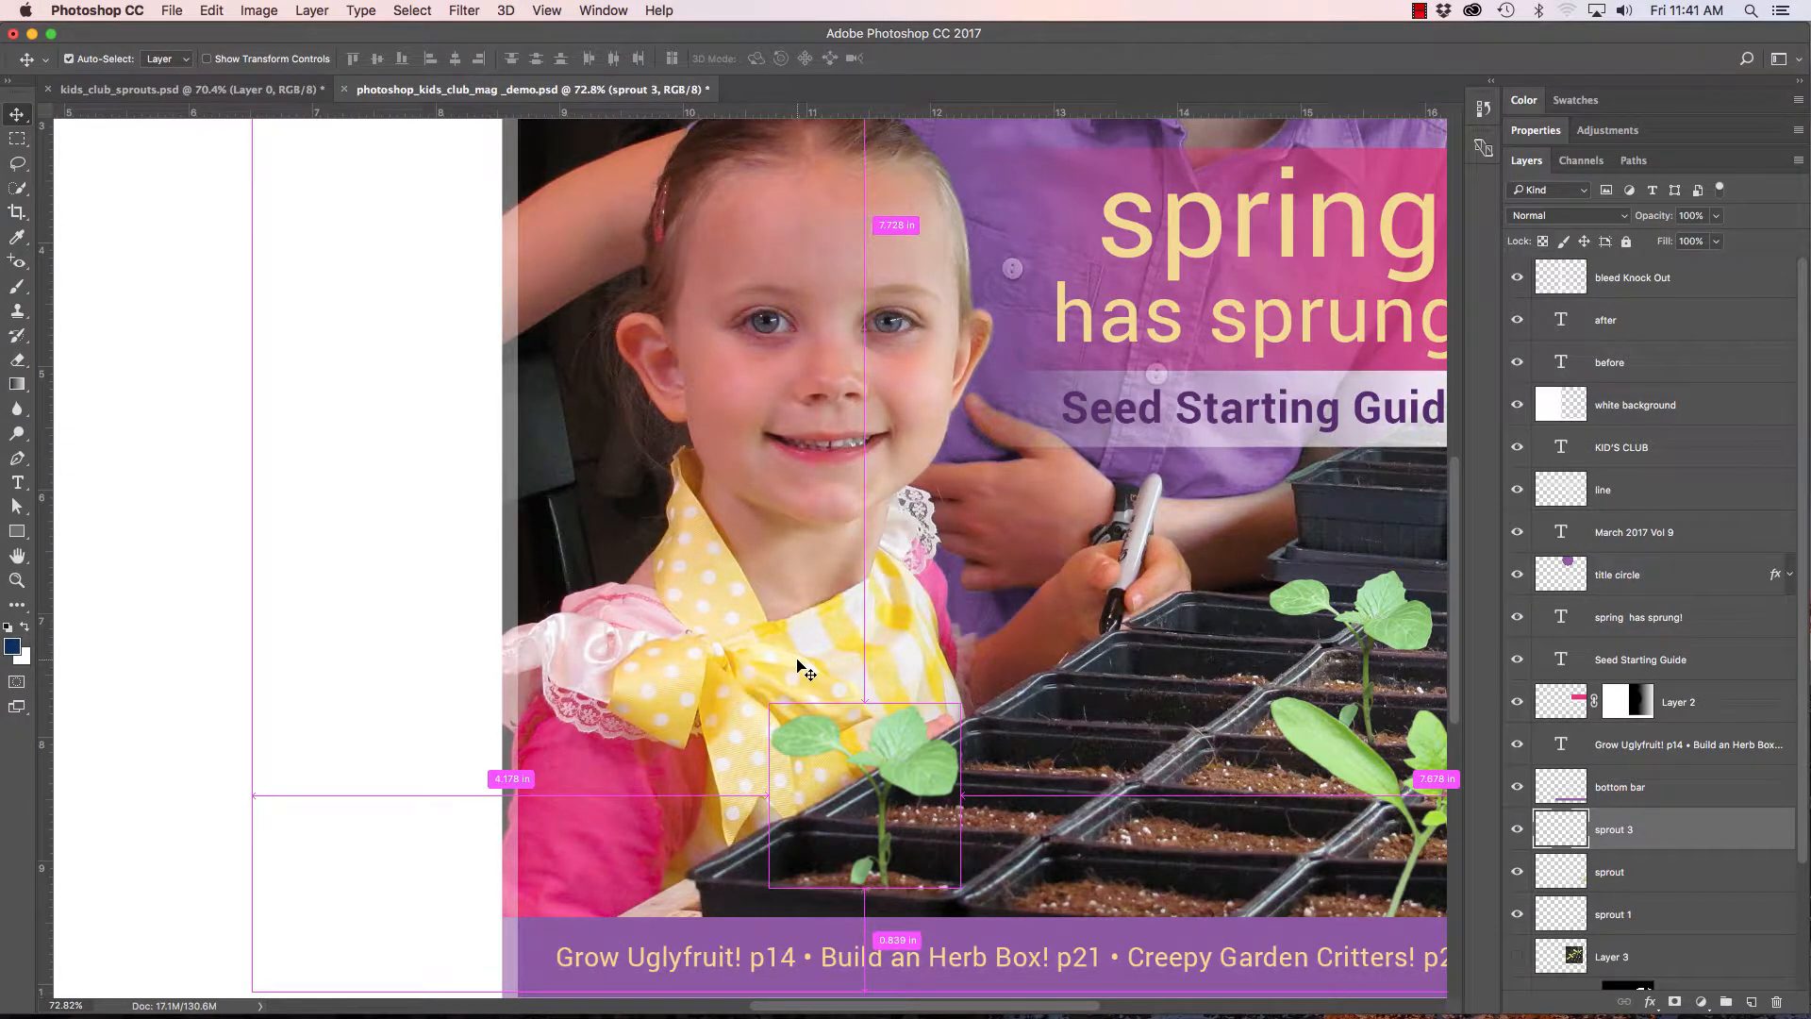
pyautogui.press('super+v')
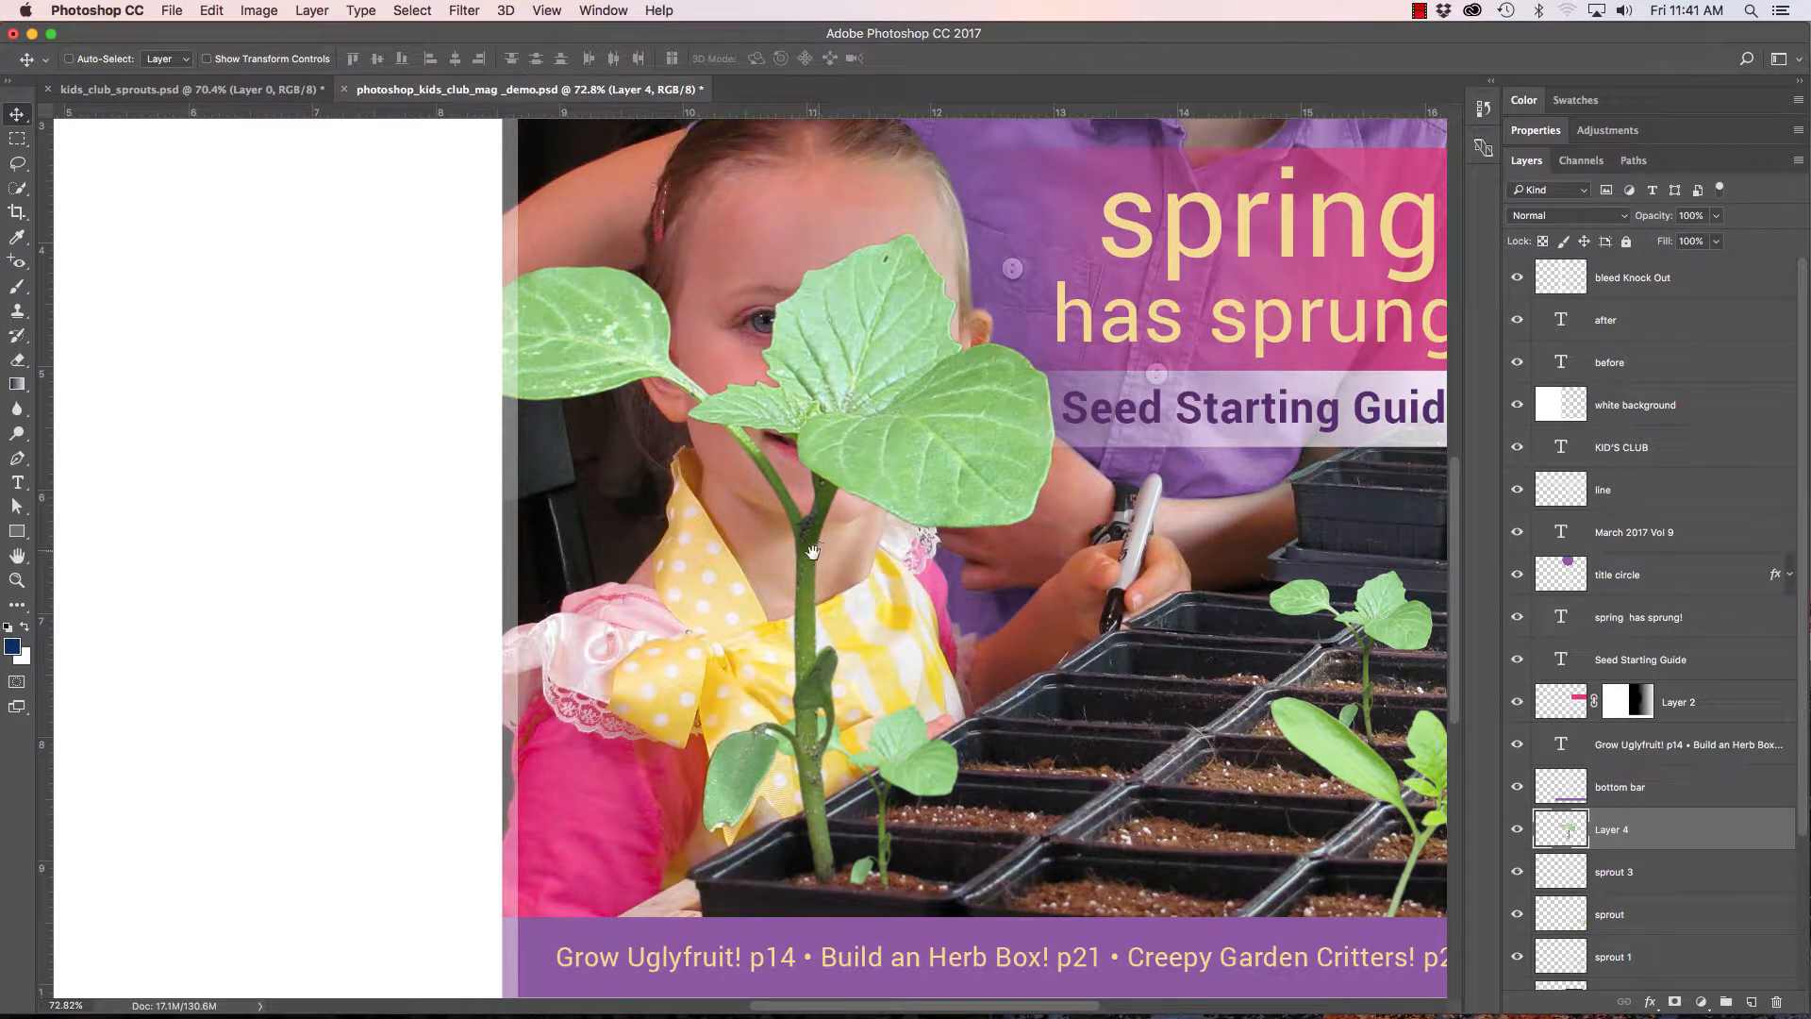
pyautogui.moveTo(812, 557); pyautogui.dragTo(954, 405)
pyautogui.moveTo(868, 666); pyautogui.dragTo(997, 689)
pyautogui.moveTo(888, 619); pyautogui.dragTo(833, 658)
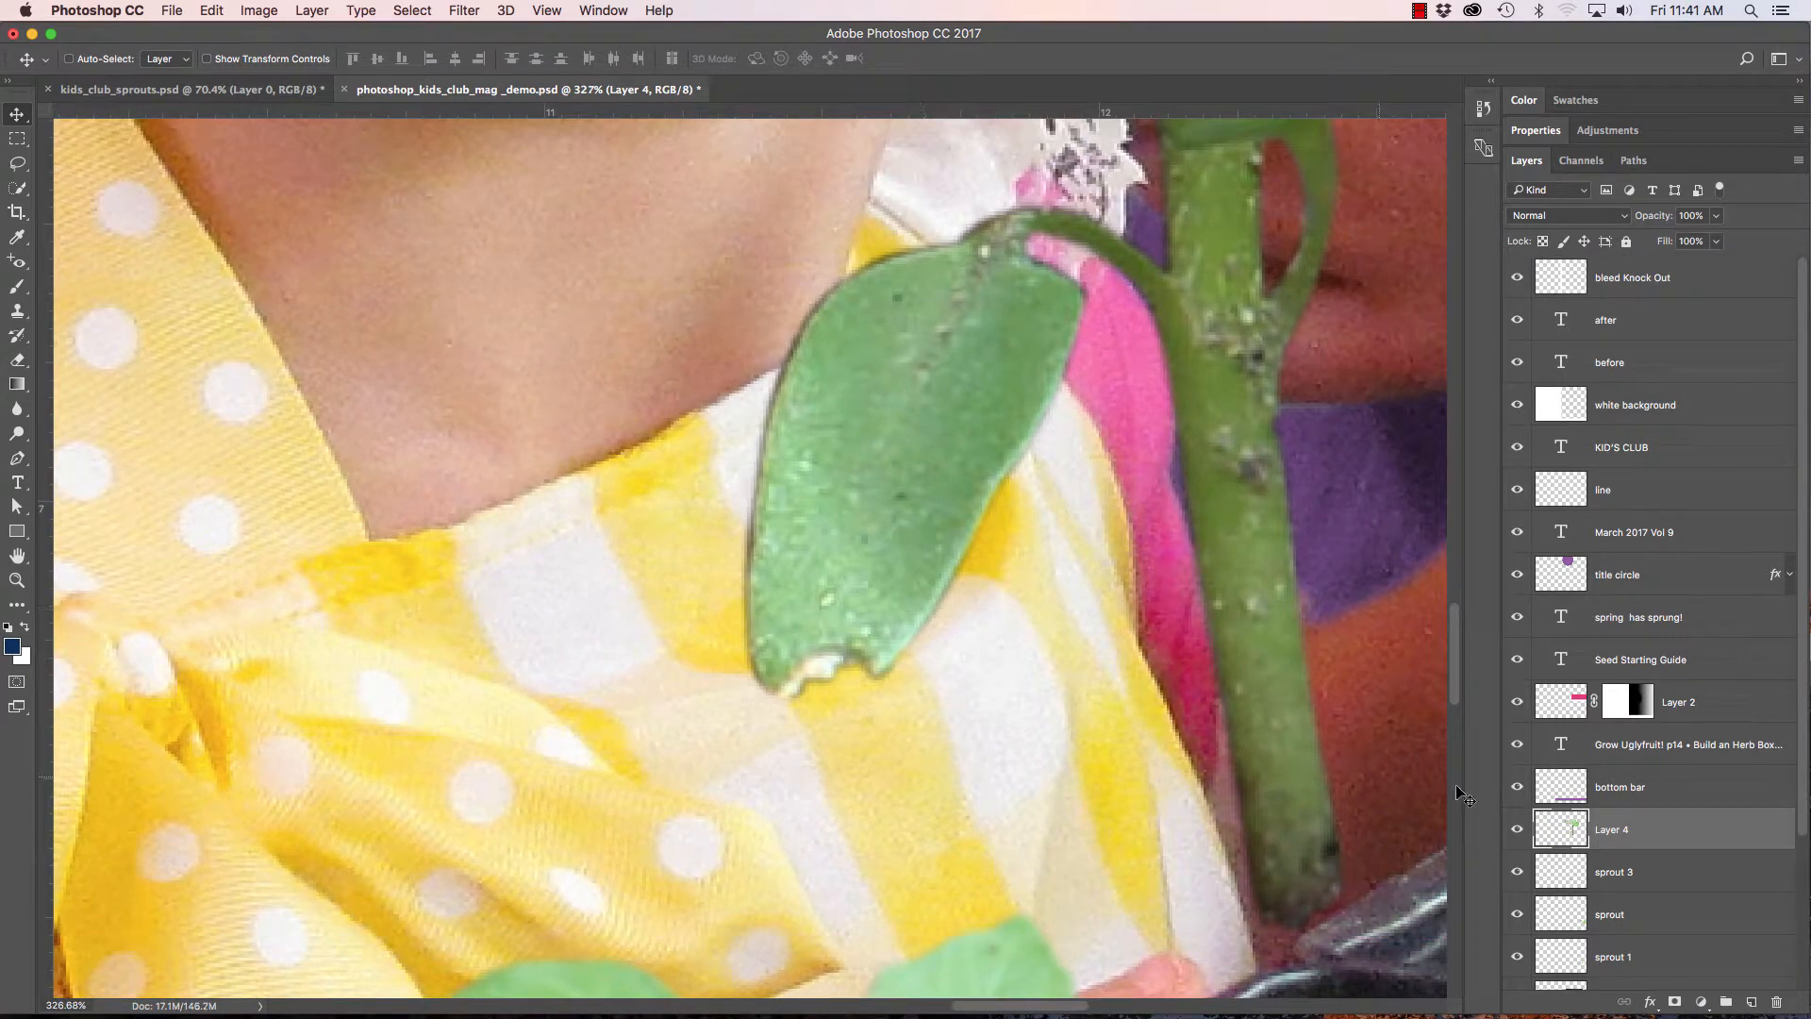
# Load the pasted sprout's outline as a selection and extend it with the Lasso to round out the torn tip of the lower leaf.
pyautogui.keyDown('super'); pyautogui.click(1561, 828); pyautogui.keyUp('super')
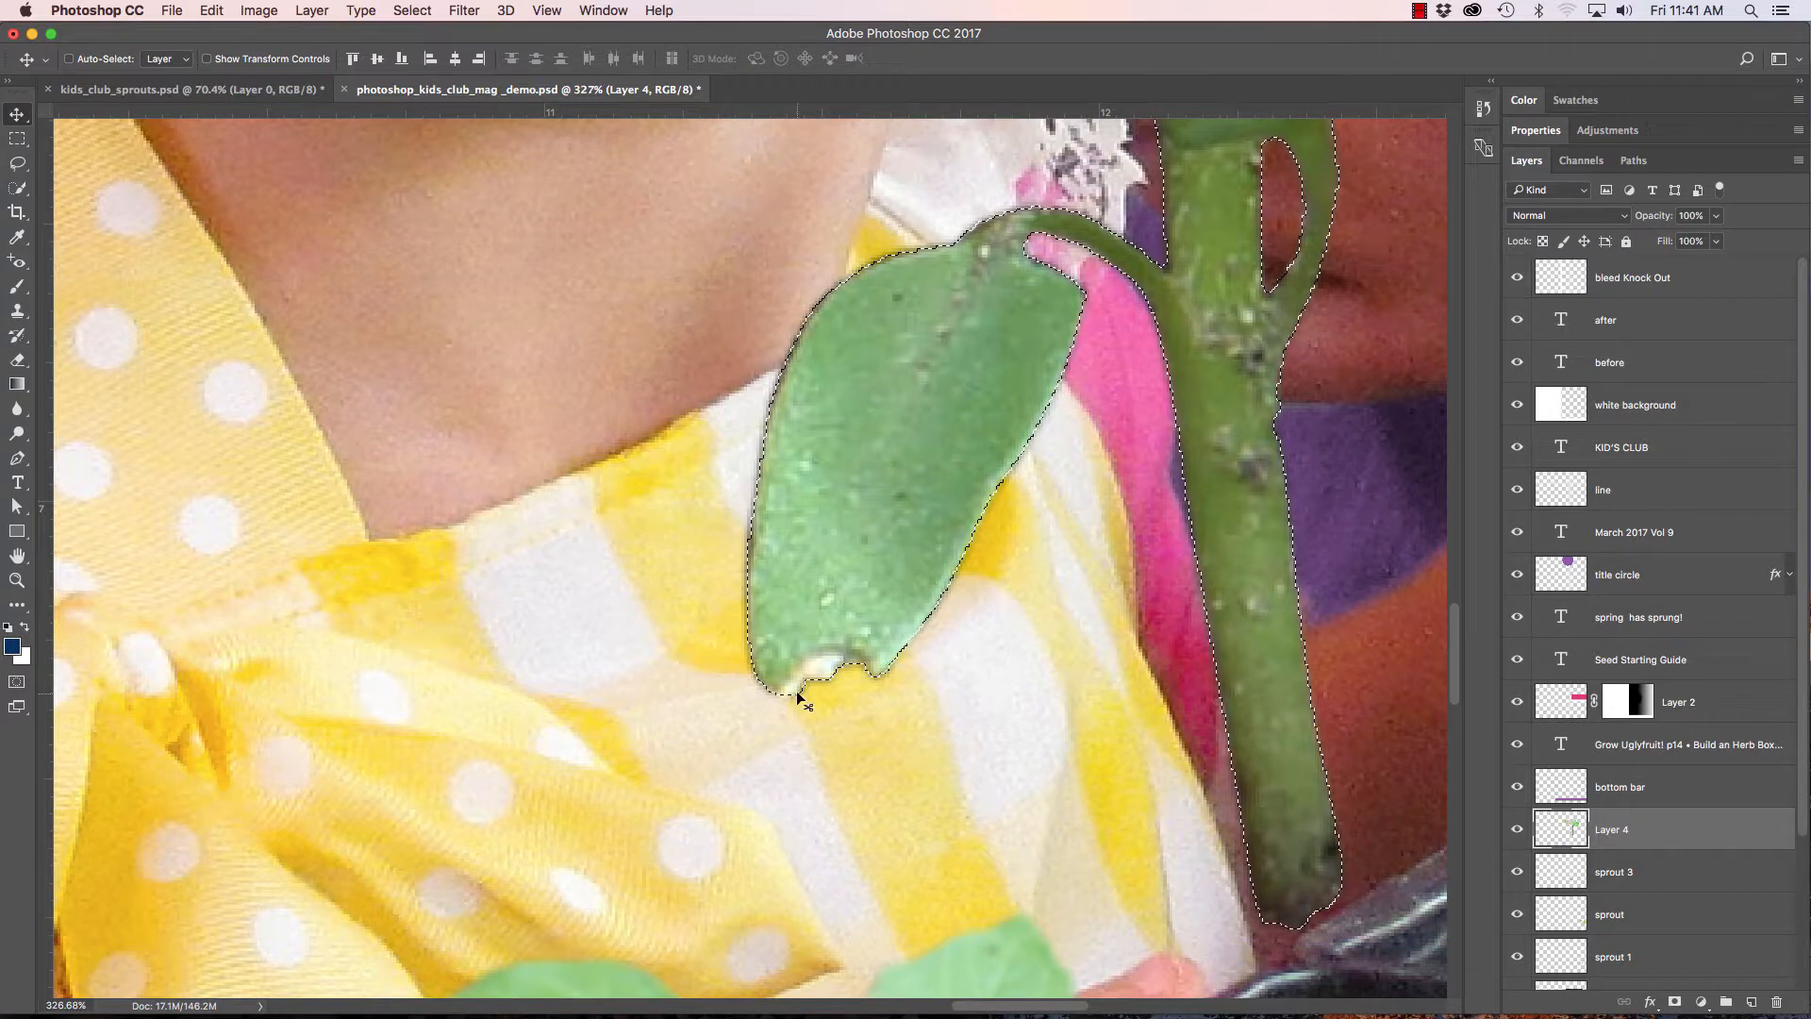
pyautogui.press('l')
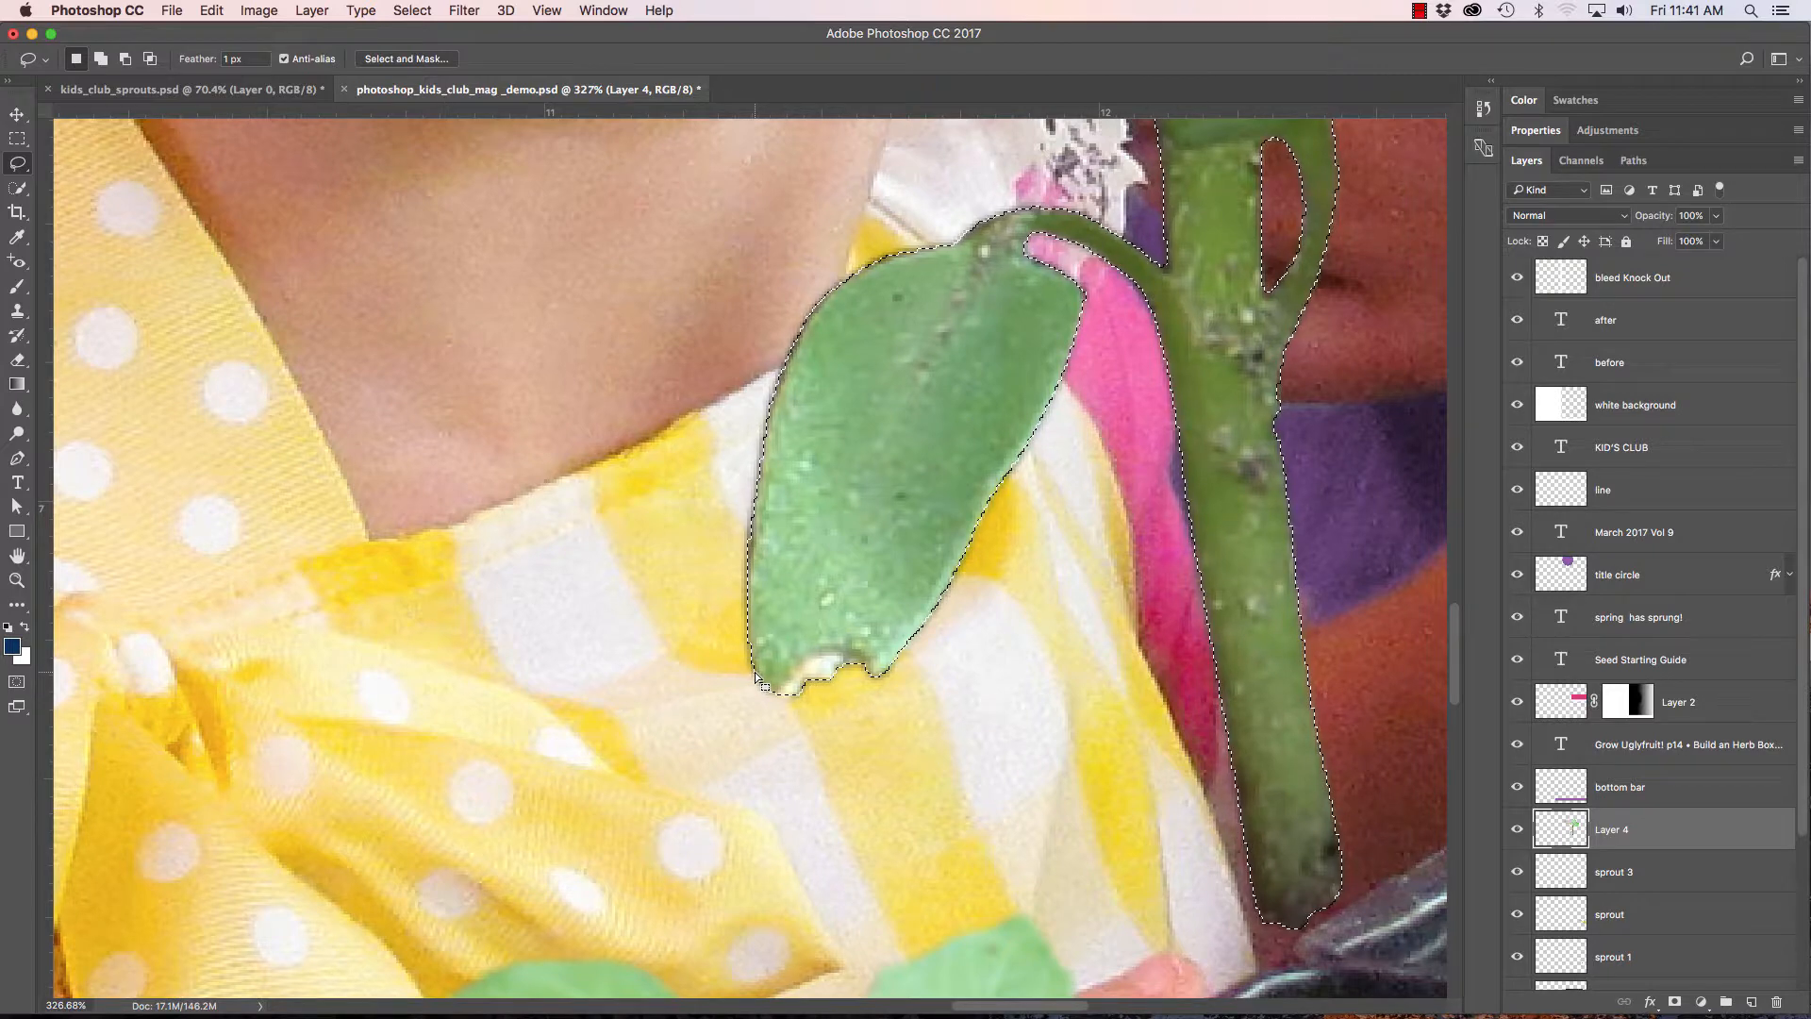
pyautogui.press('shift')
pyautogui.moveTo(832, 712); pyautogui.dragTo(882, 676)
pyautogui.moveTo(810, 601); pyautogui.dragTo(811, 601)
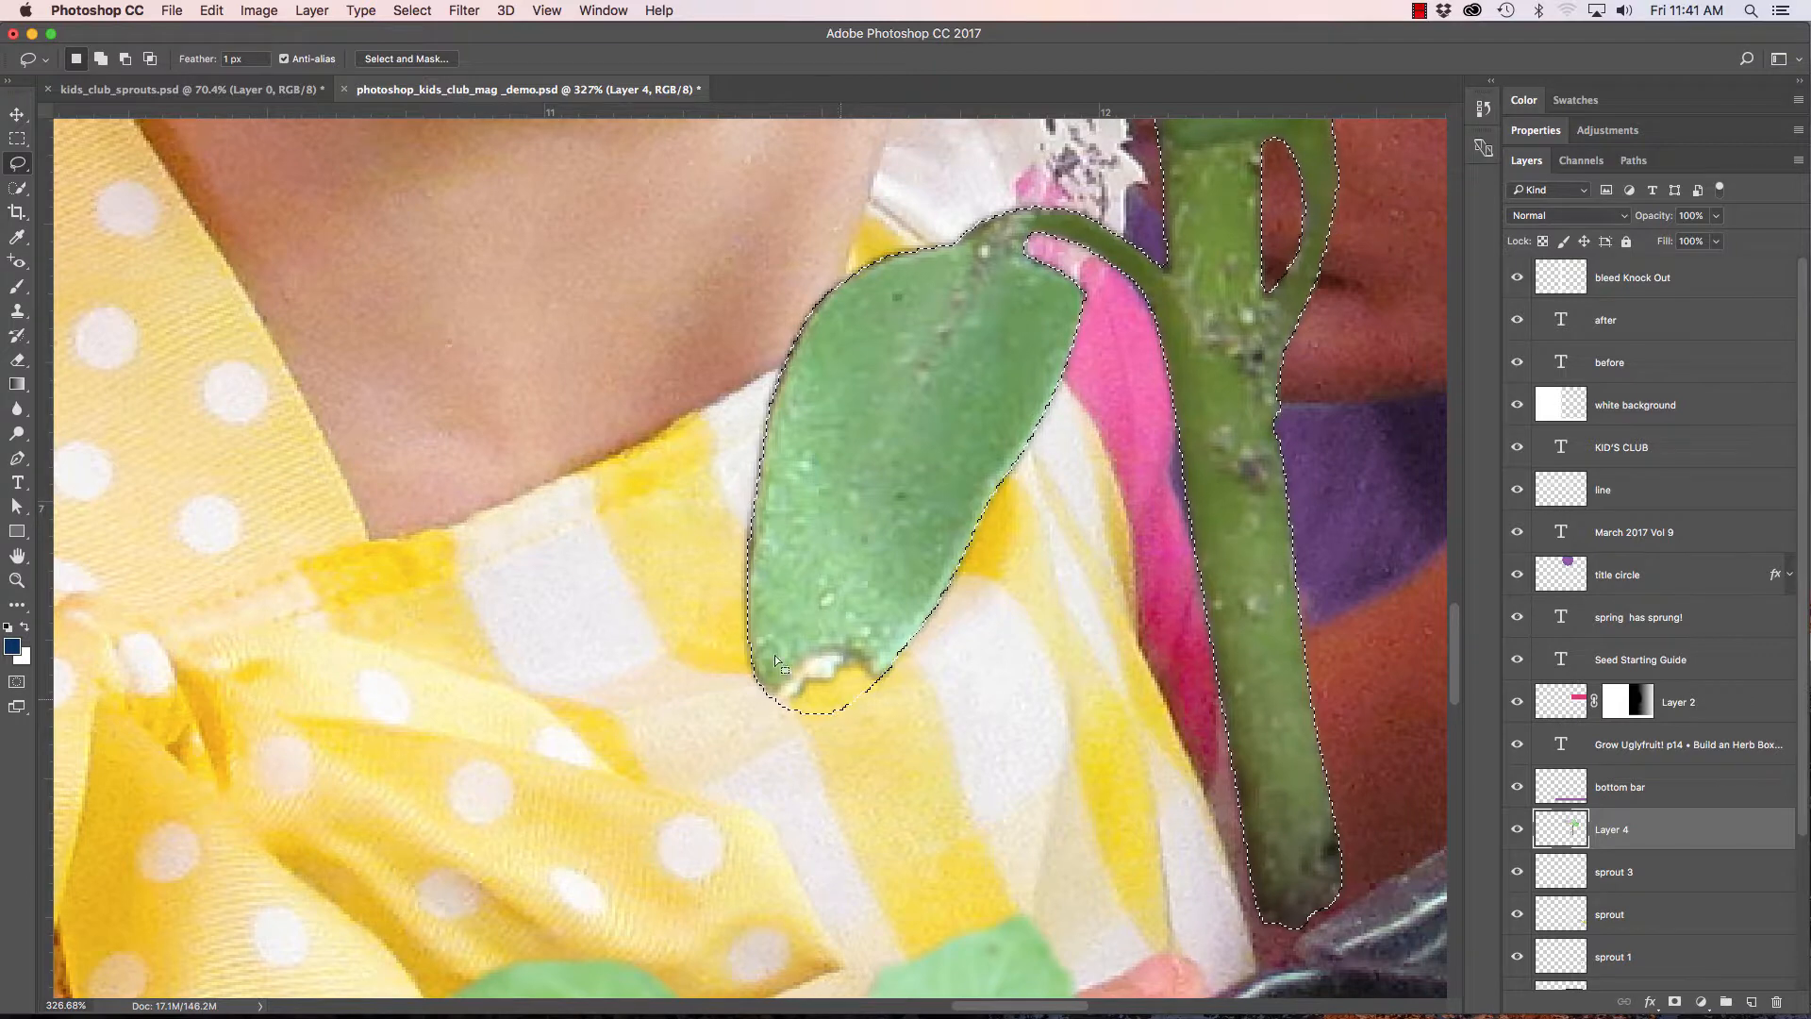
# Rebuild the torn tip and edge of the lower leaf using a 35 px Clone Stamp sampled from the leaf surface, and deselect.
pyautogui.press('s')
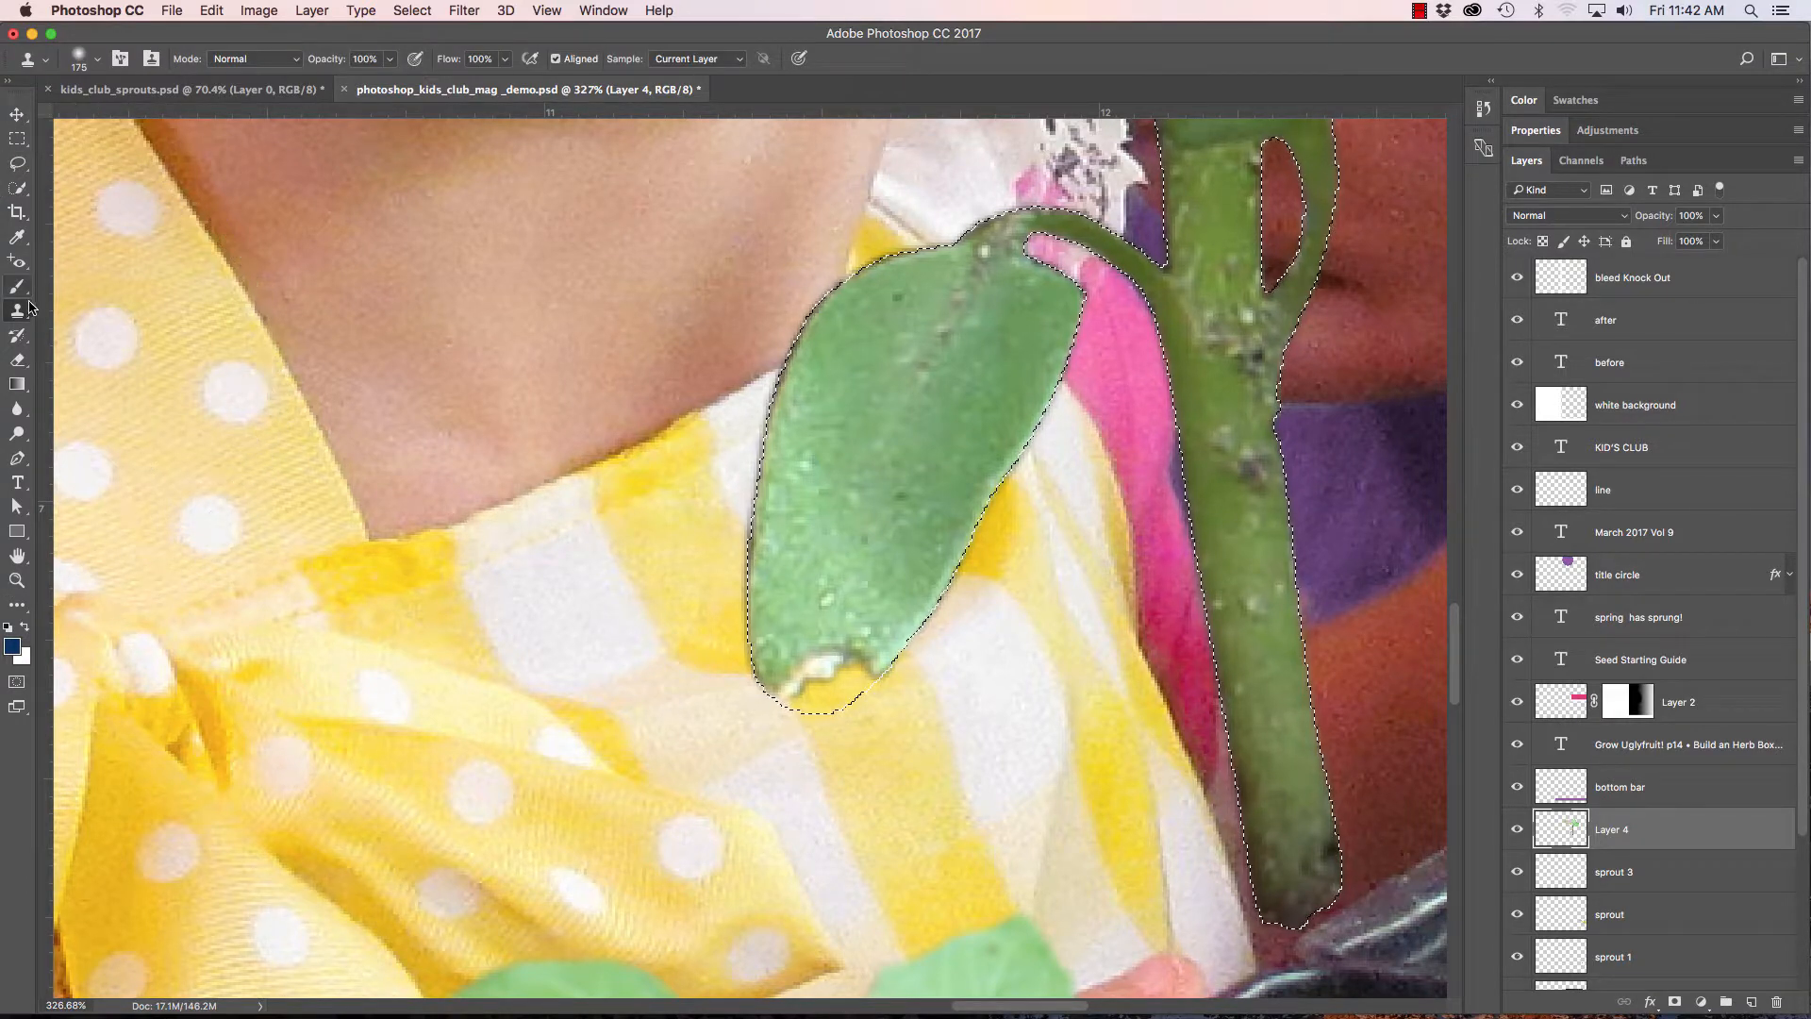
pyautogui.press('[')
pyautogui.press('[')
pyautogui.press('[')
pyautogui.press('[')
pyautogui.press('[')
pyautogui.press('[')
pyautogui.press('[')
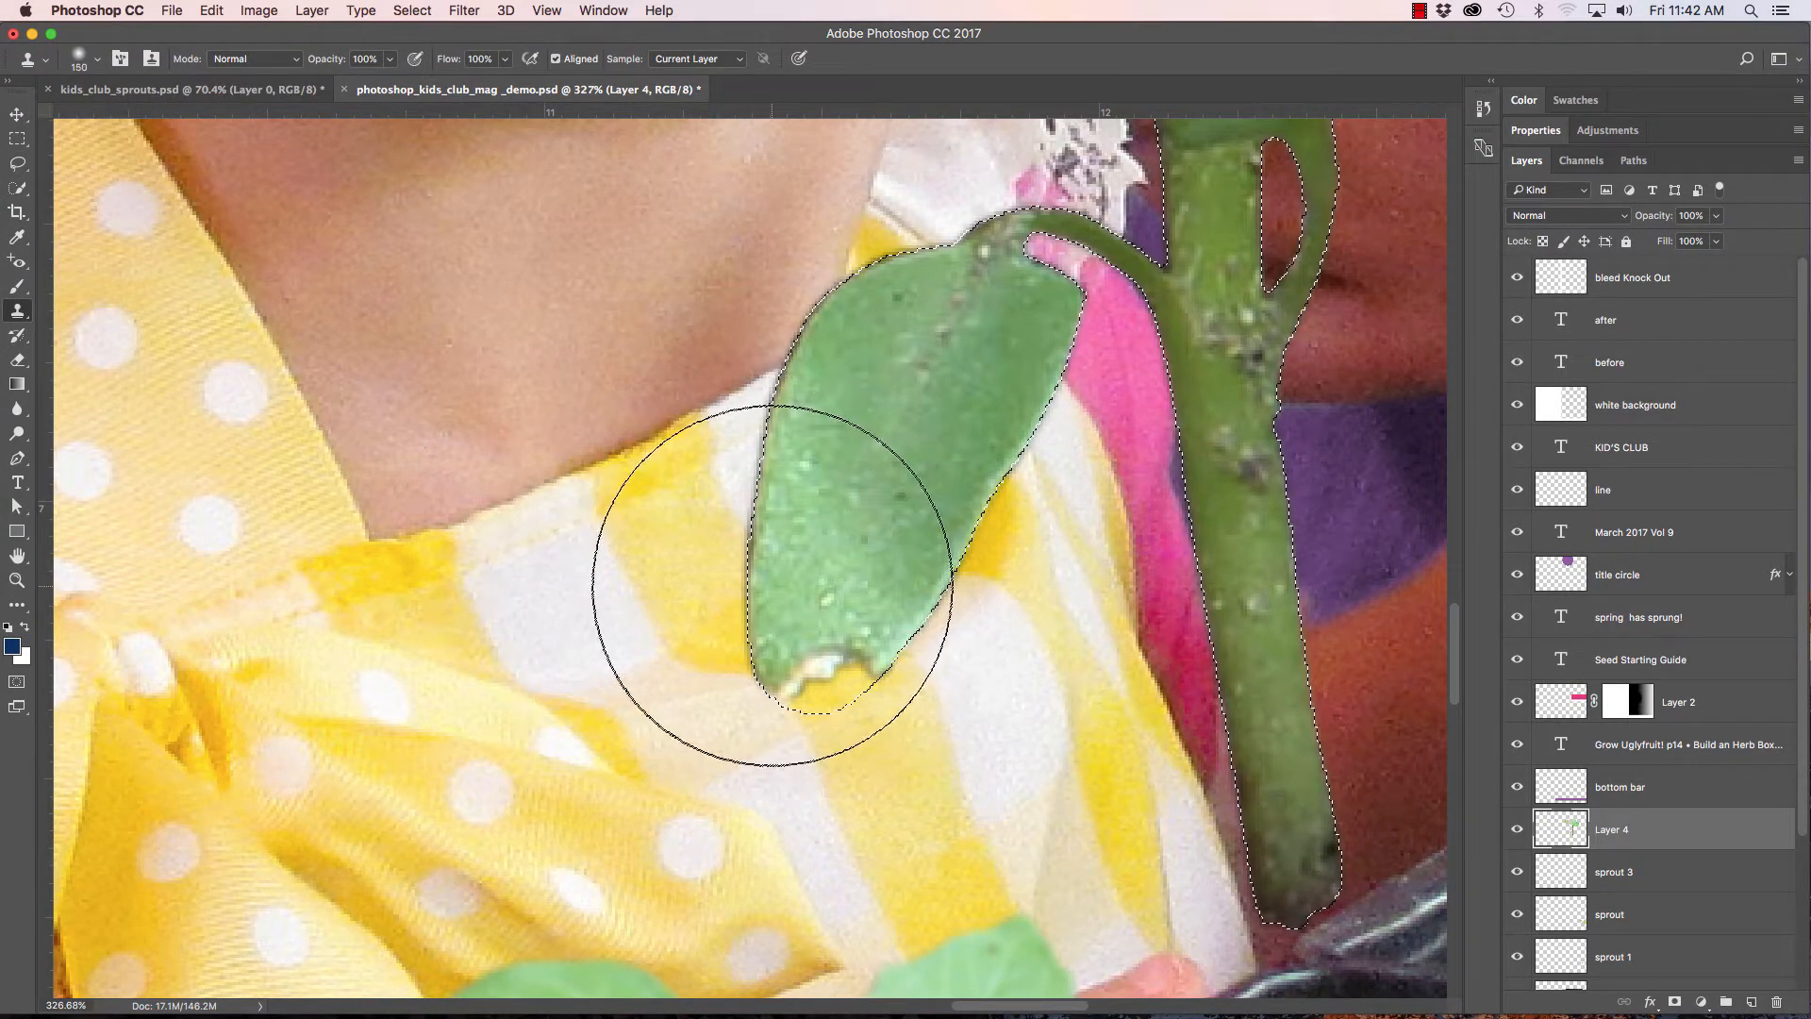
pyautogui.press('[')
pyautogui.press('[')
pyautogui.press('[')
pyautogui.press('[')
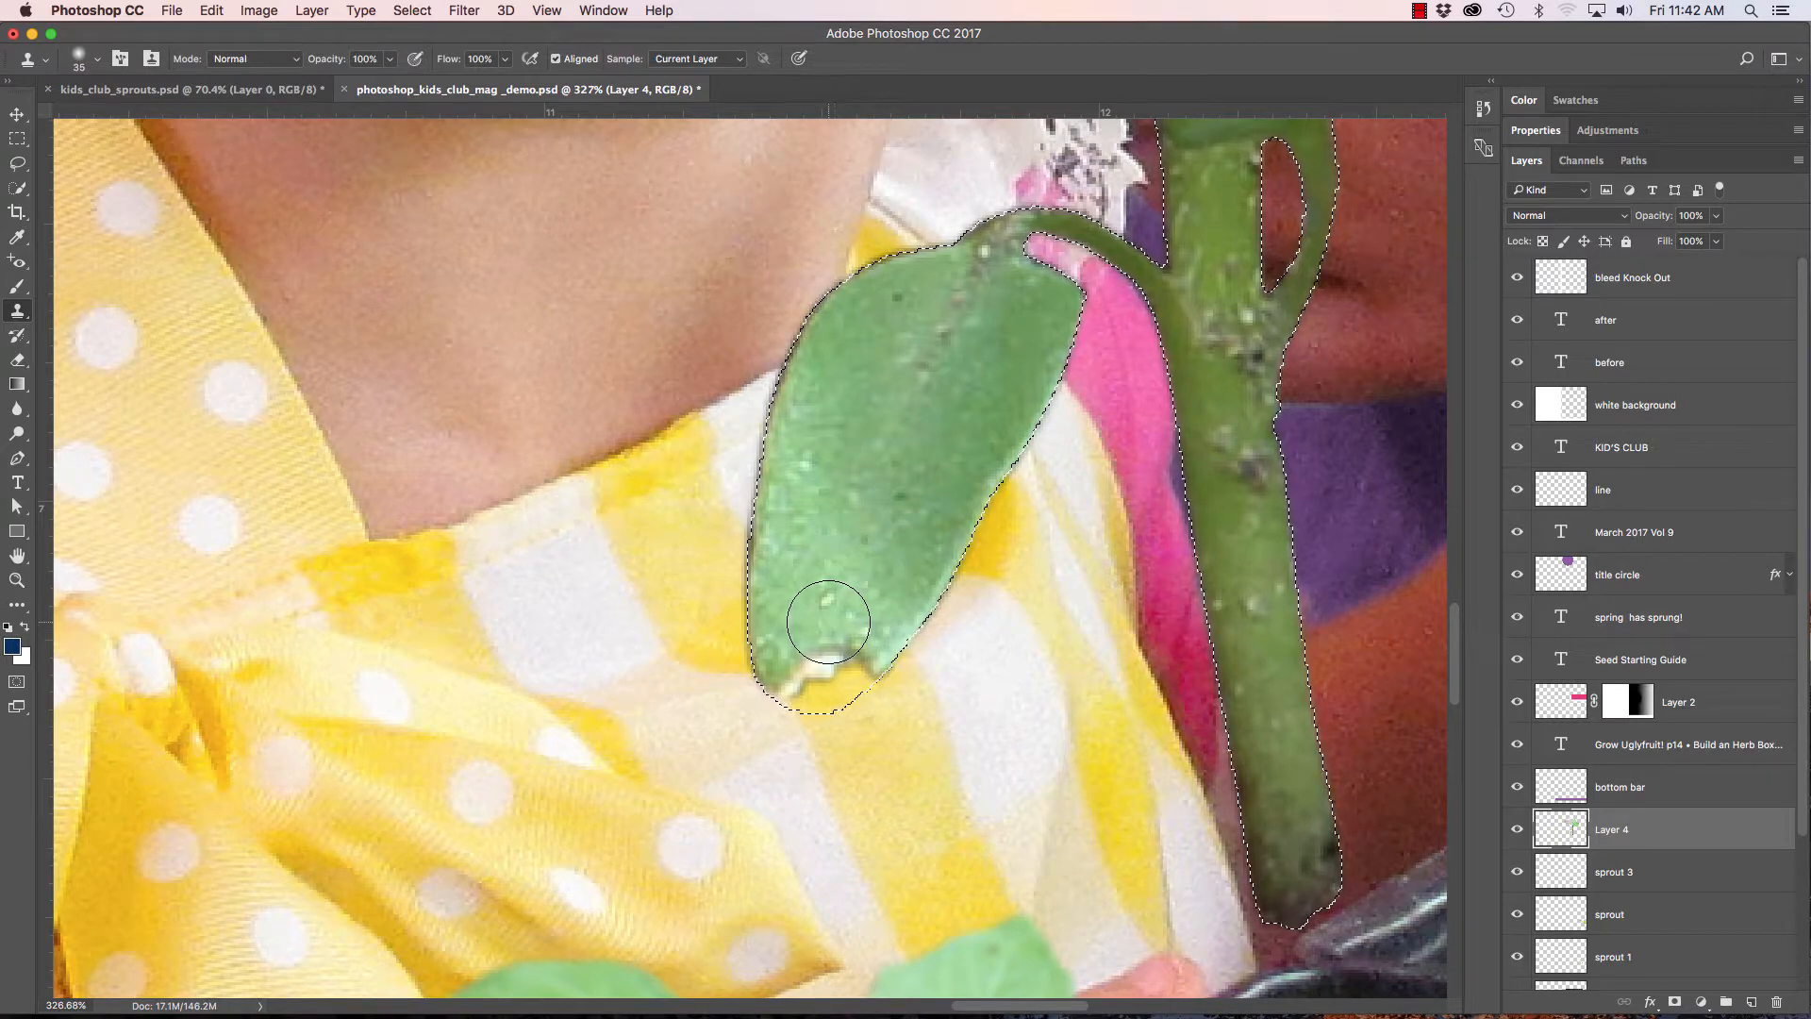
pyautogui.keyDown('alt'); pyautogui.click(813, 544); pyautogui.keyUp('alt')
pyautogui.moveTo(809, 607); pyautogui.dragTo(825, 641)
pyautogui.click(853, 667)
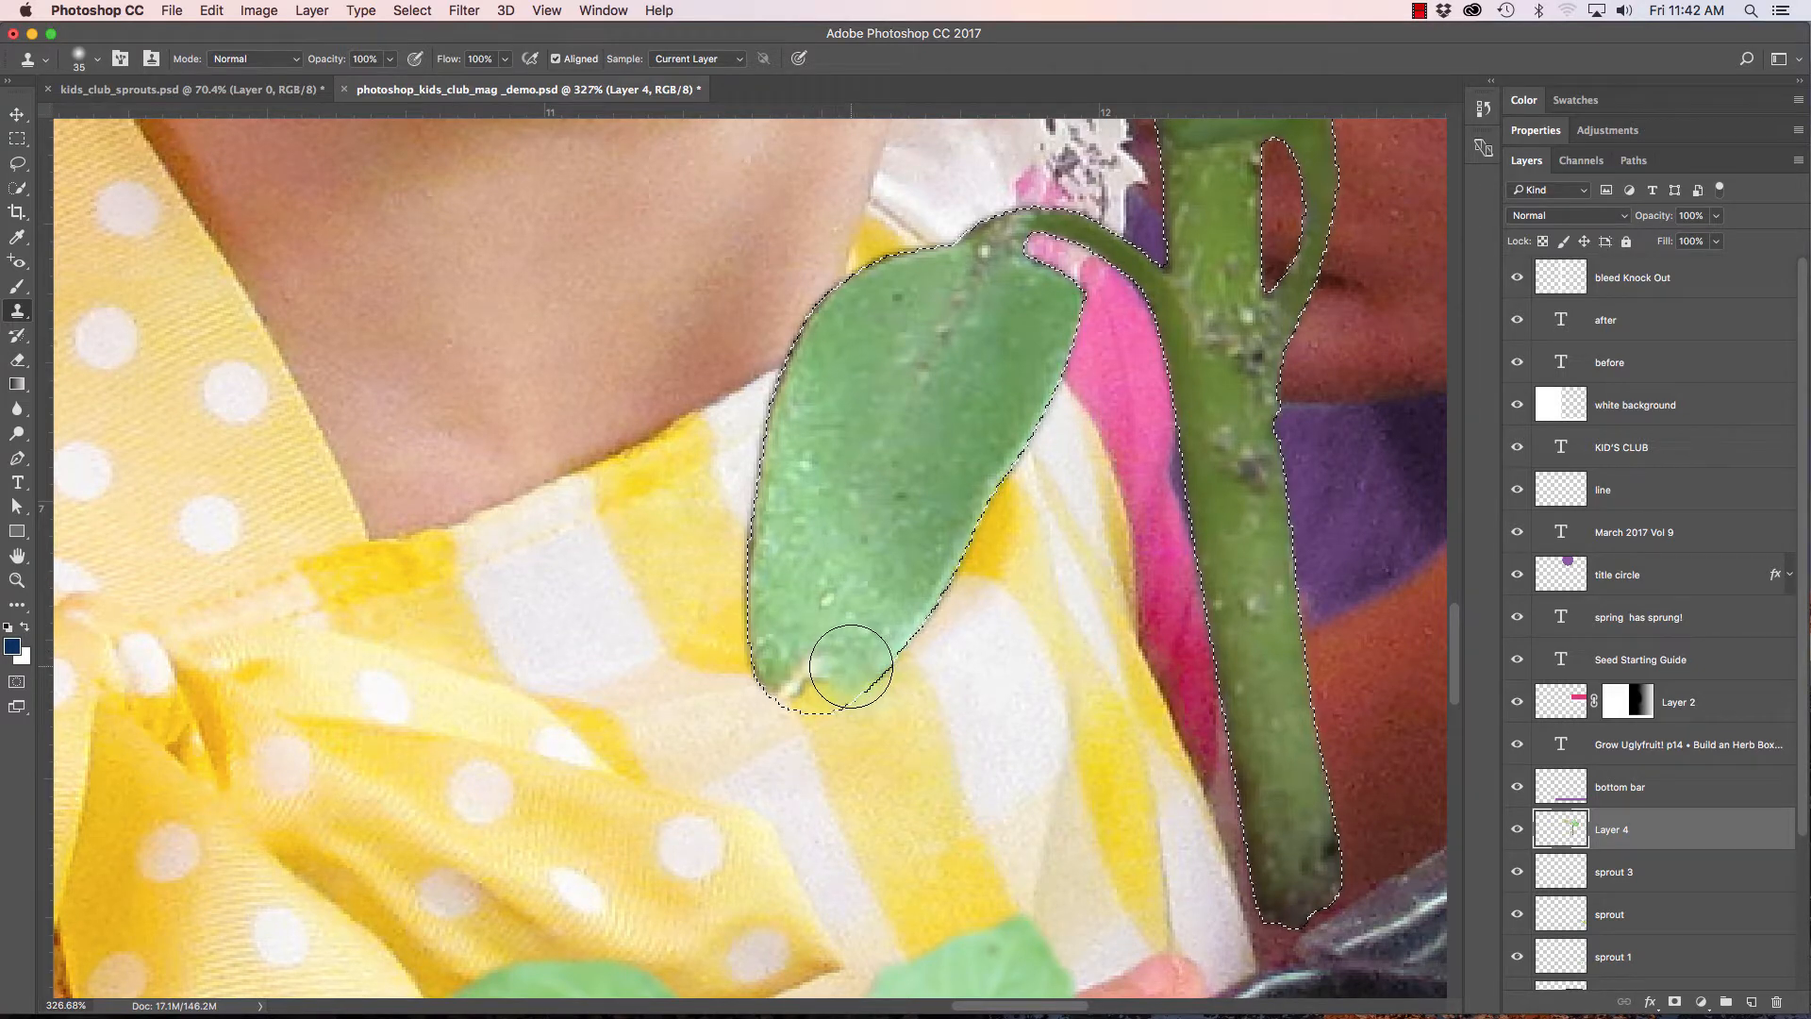
pyautogui.click(815, 672)
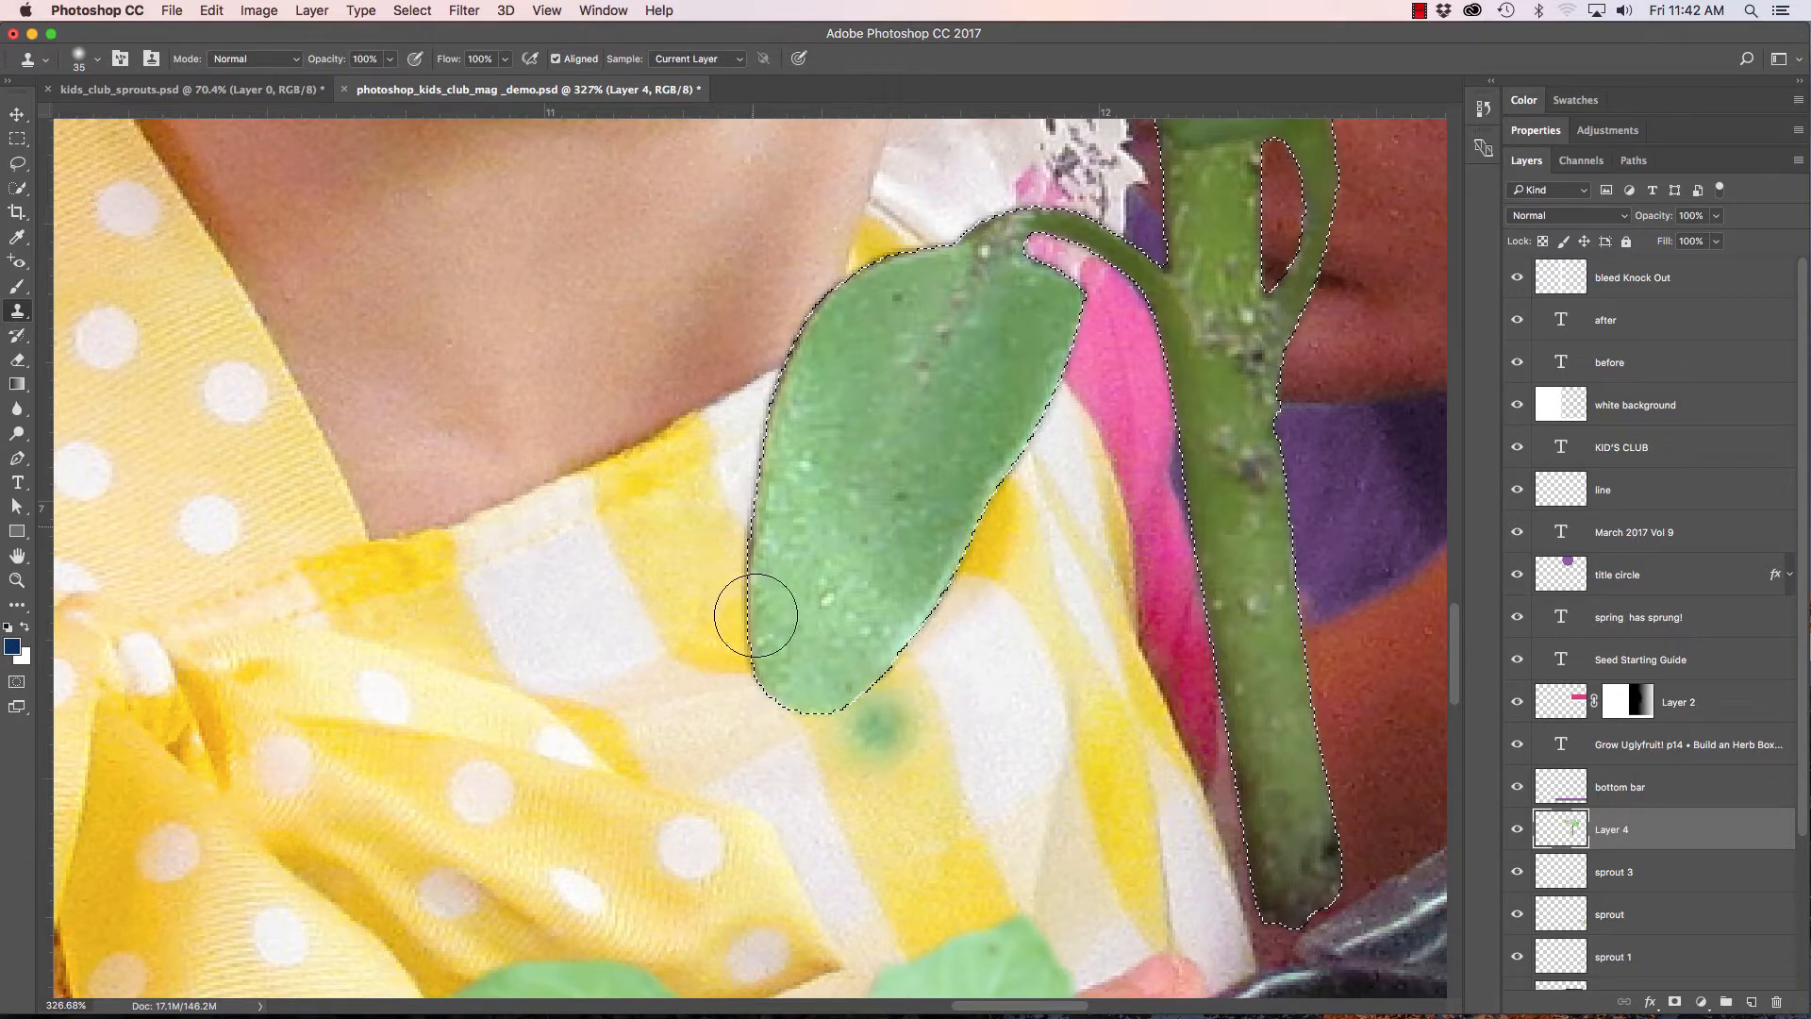
pyautogui.moveTo(958, 527); pyautogui.dragTo(977, 559)
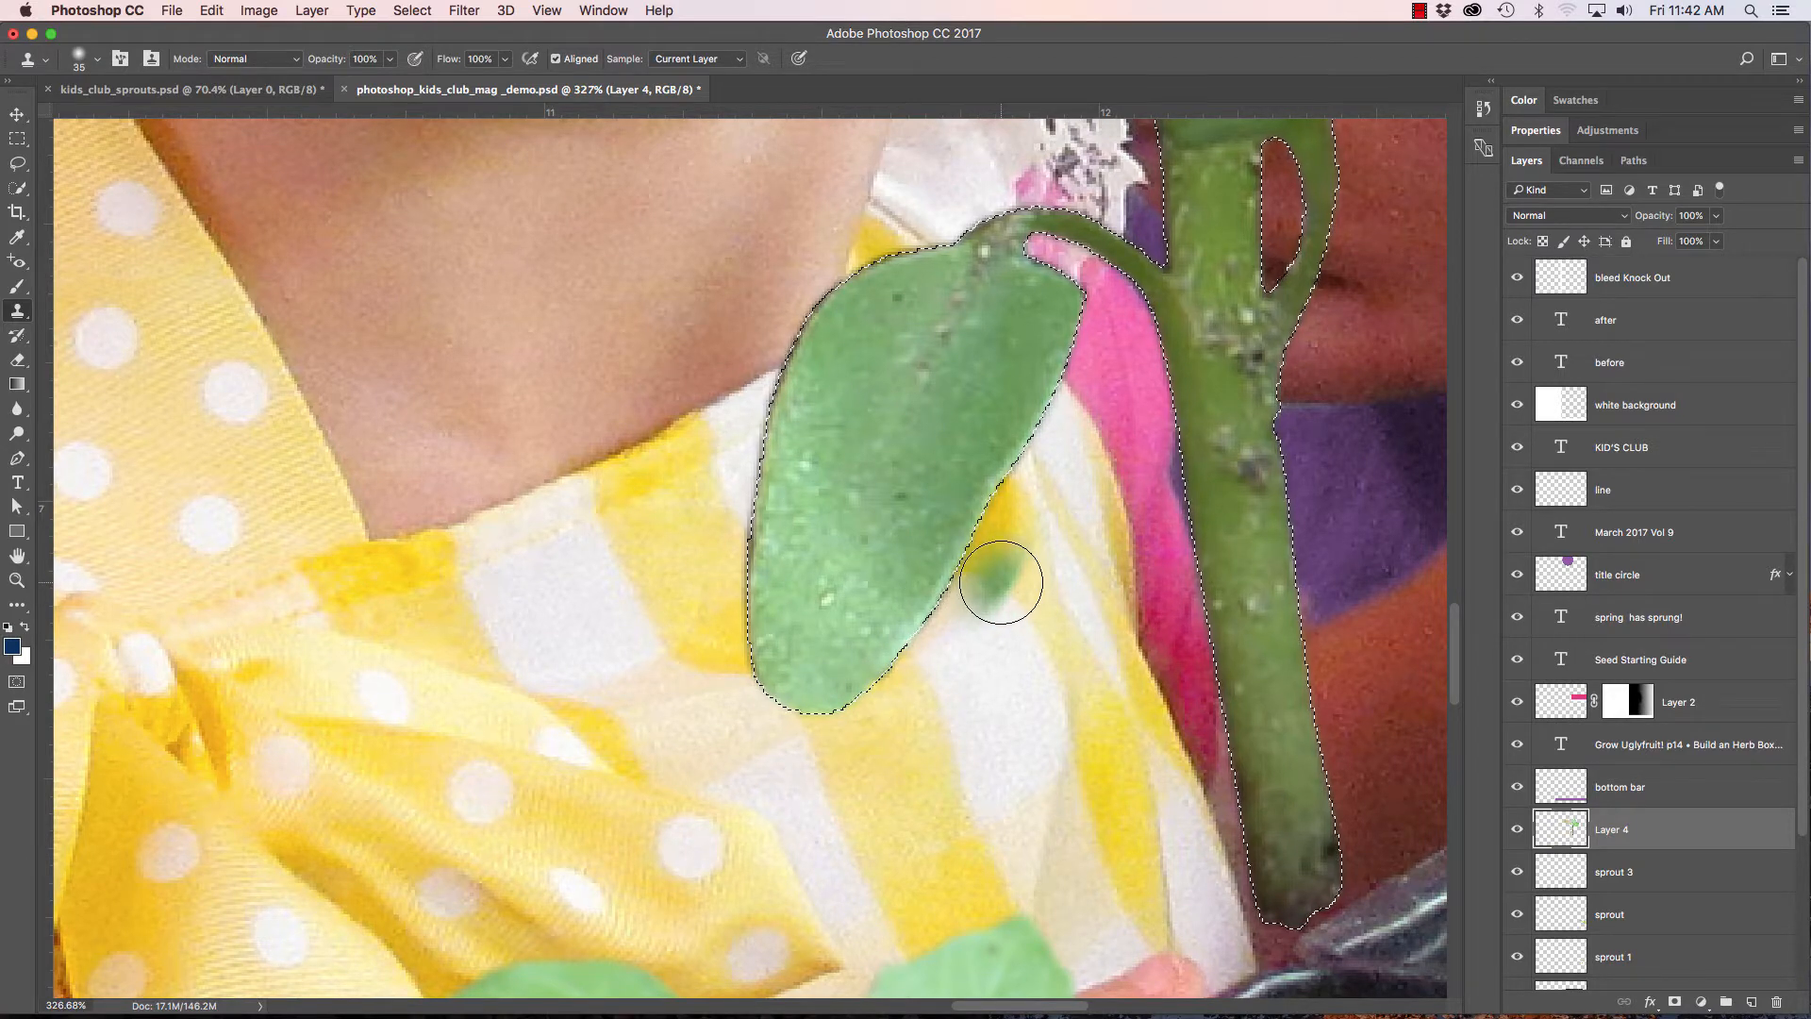
pyautogui.press('super+d')
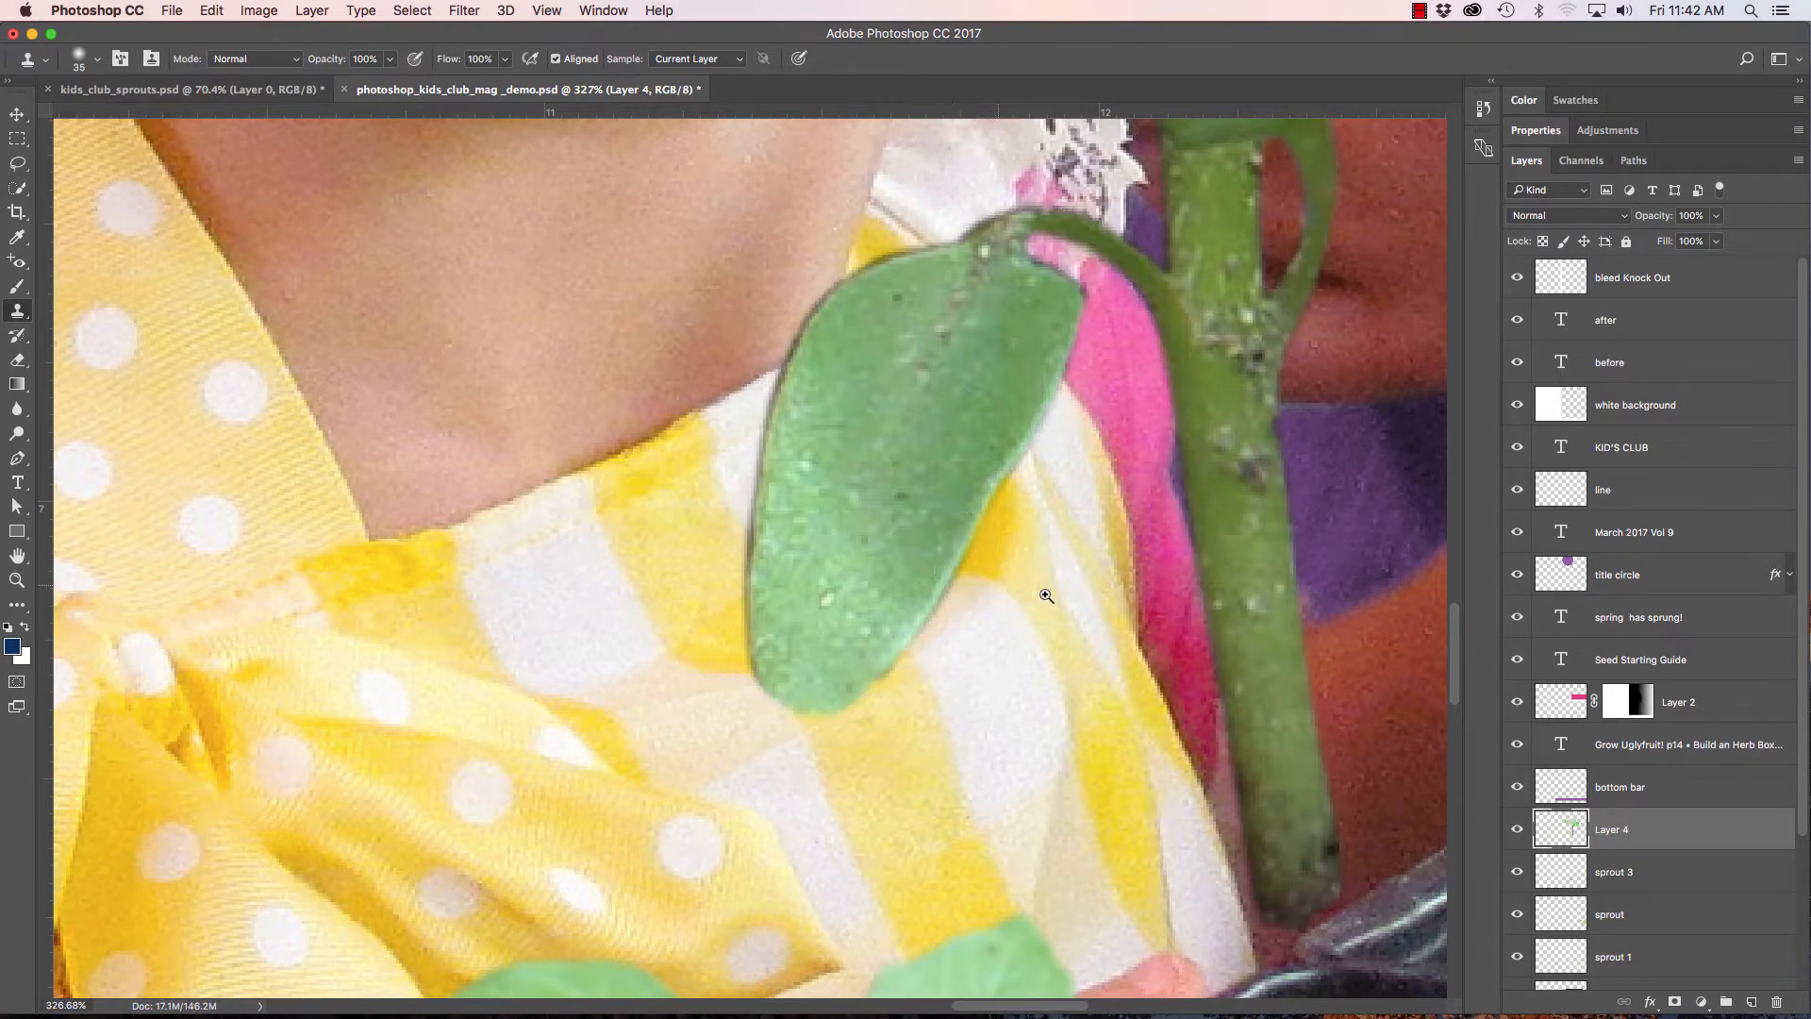
pyautogui.moveTo(1046, 594); pyautogui.dragTo(781, 547)
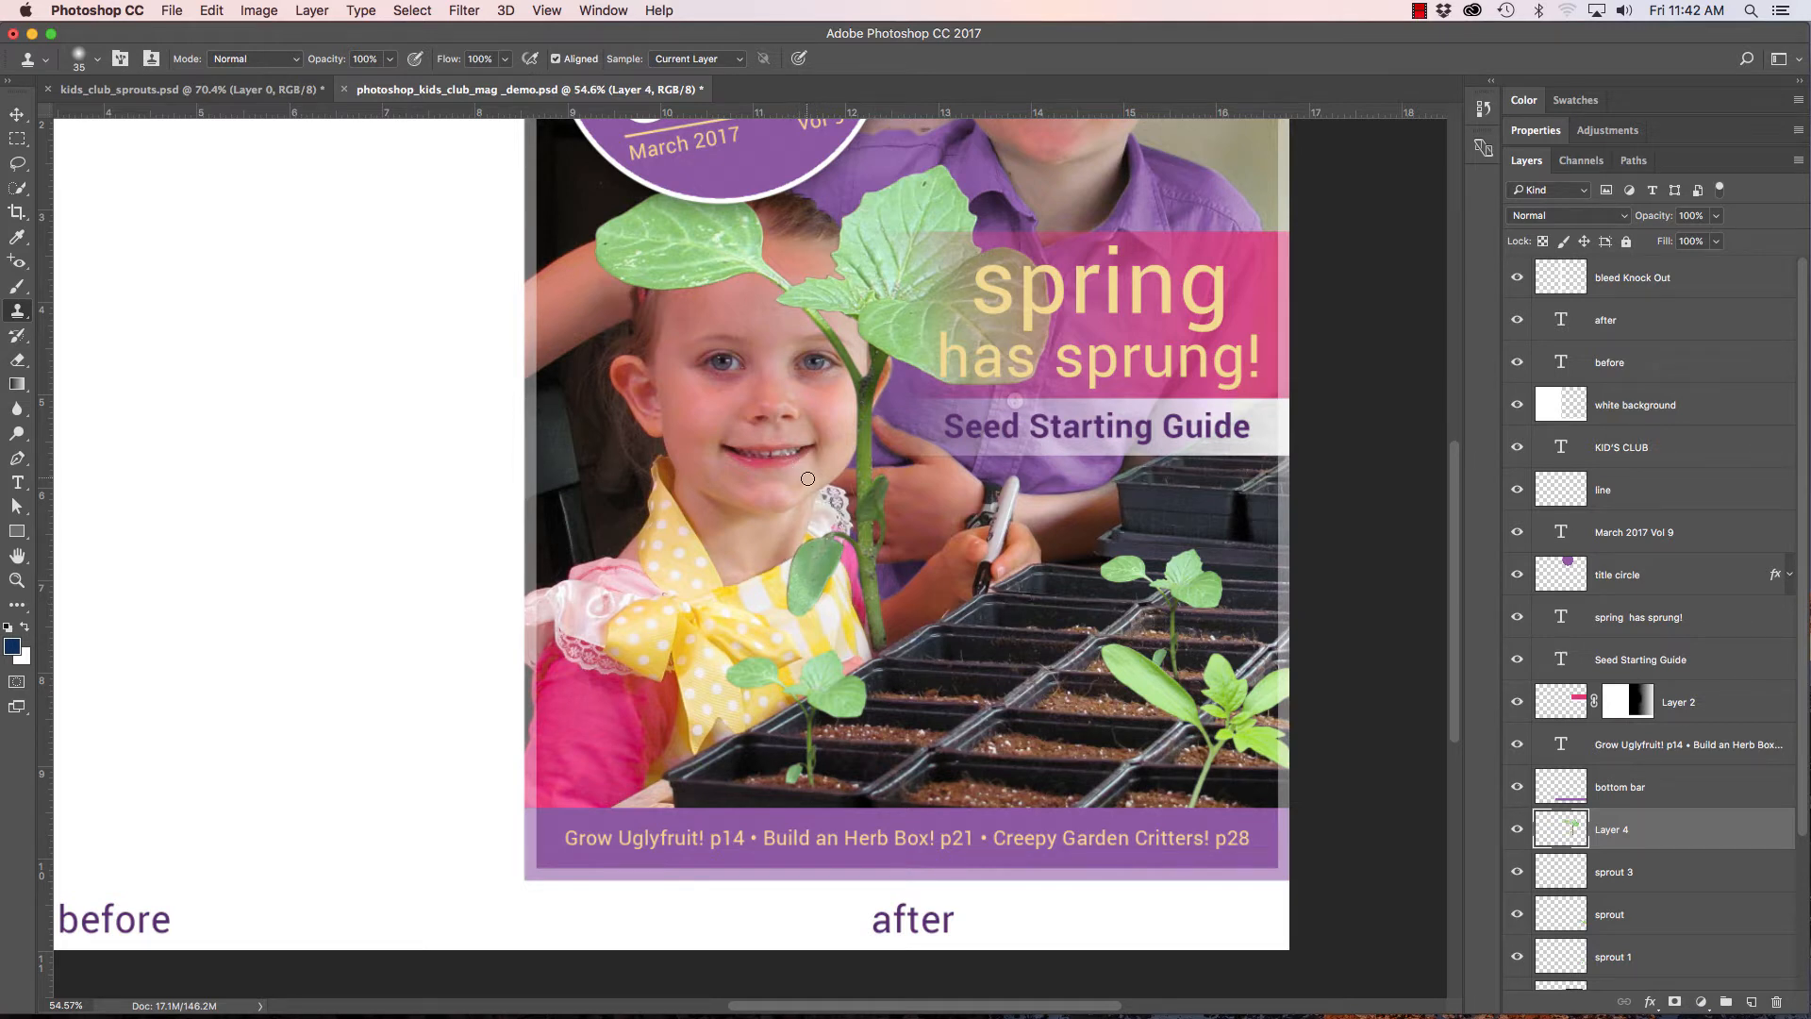
pyautogui.moveTo(778, 431); pyautogui.dragTo(798, 511)
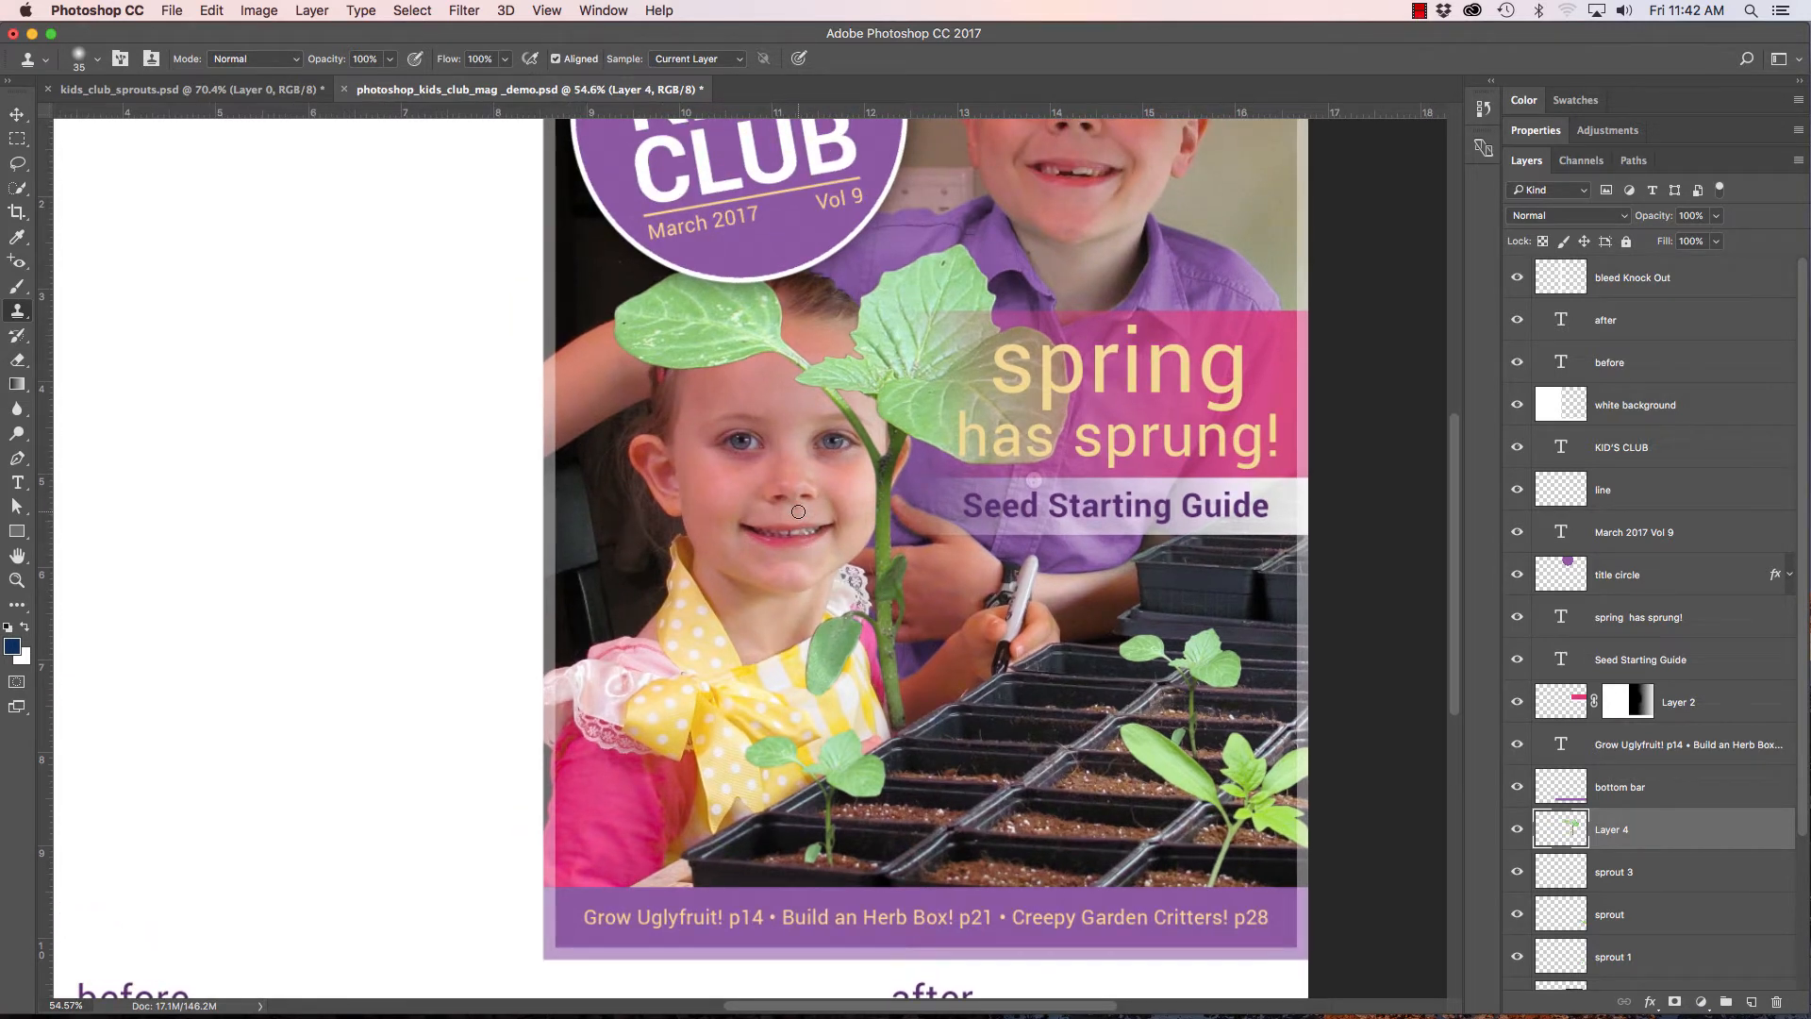